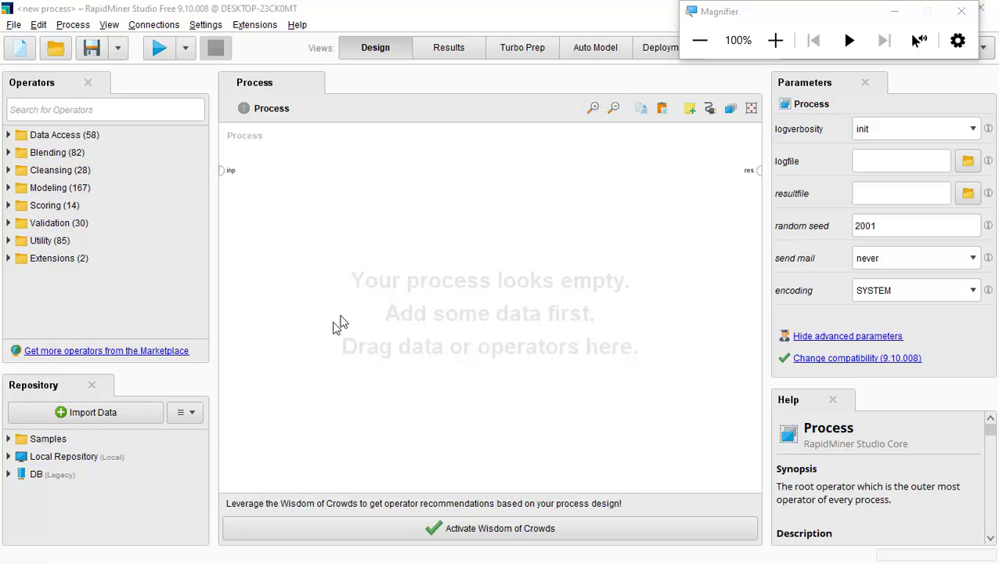
Step: Start a data import from the local computer and browse to the Repository folder on the DATA (D:) drive
{"action": "left_click", "coordinate": [121, 418]}
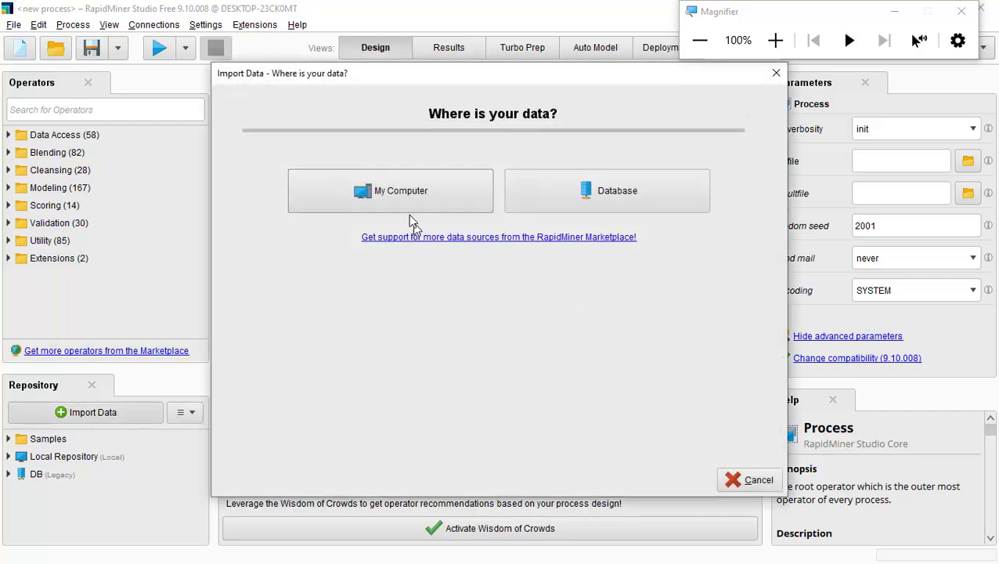
{"action": "left_click", "coordinate": [404, 200]}
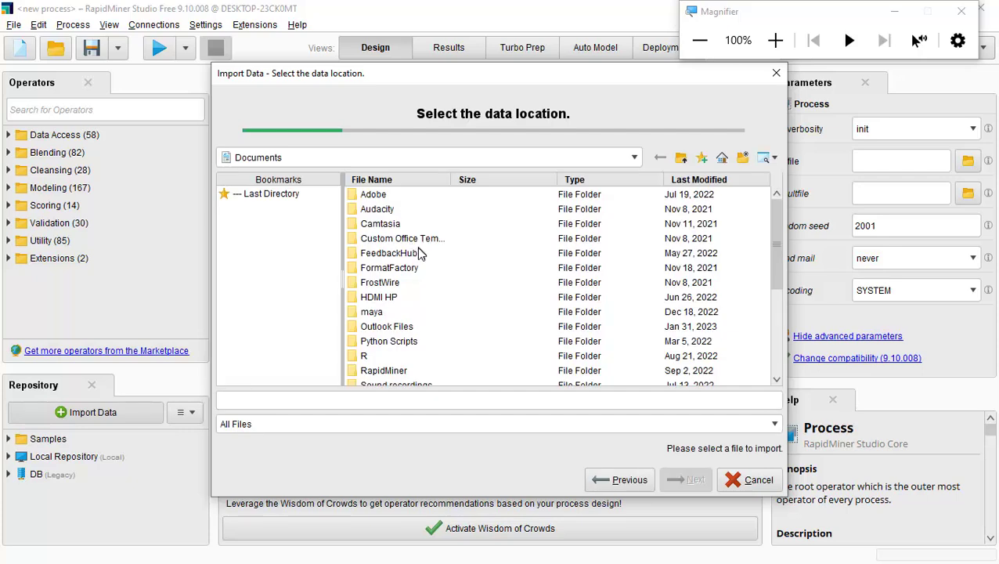
{"action": "left_click", "coordinate": [773, 42]}
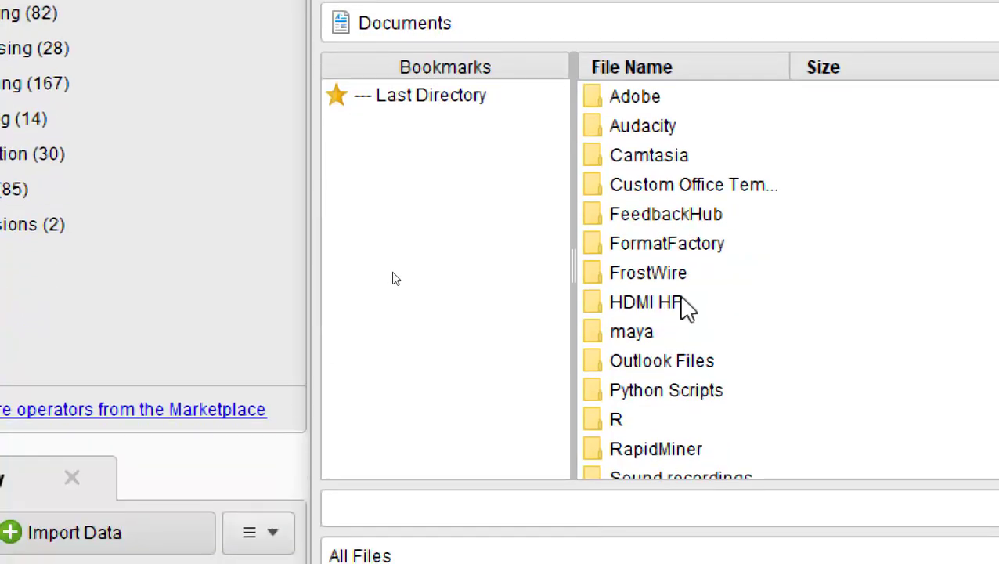
{"action": "left_click", "coordinate": [507, 20]}
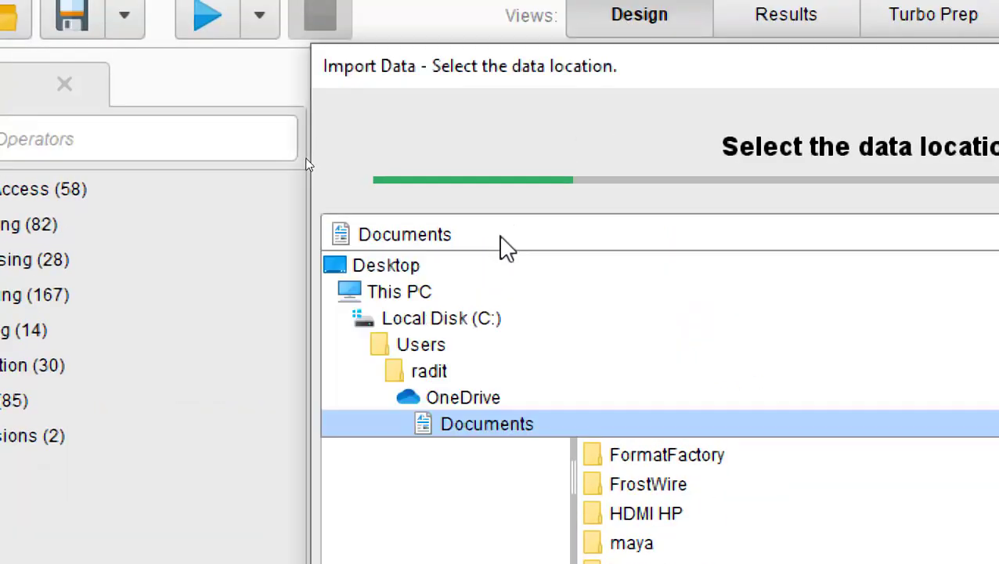
{"action": "left_click", "coordinate": [526, 302]}
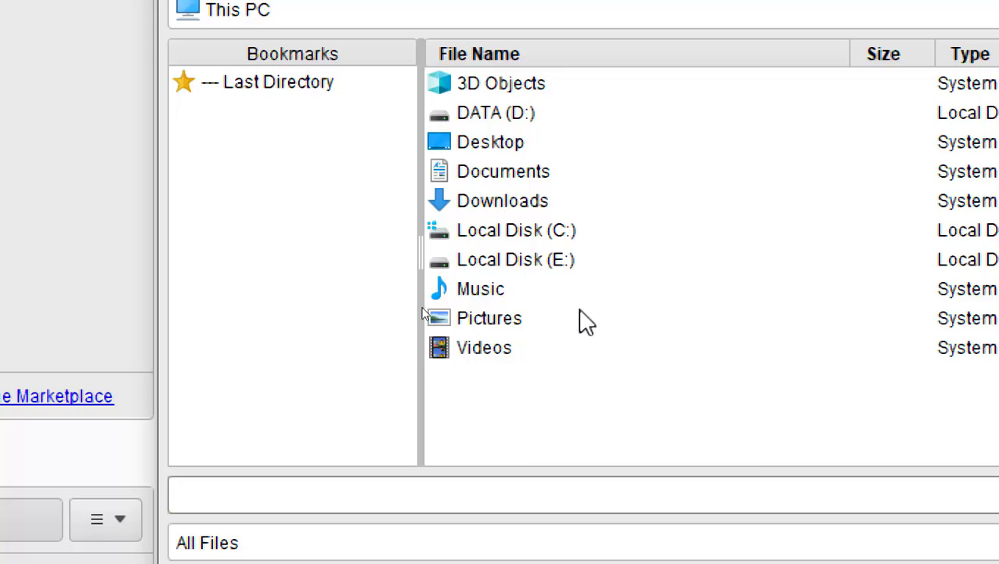
{"action": "double_click", "coordinate": [516, 112]}
{"action": "scroll", "coordinate": [562, 314], "scroll_direction": "down", "scroll_amount": 3}
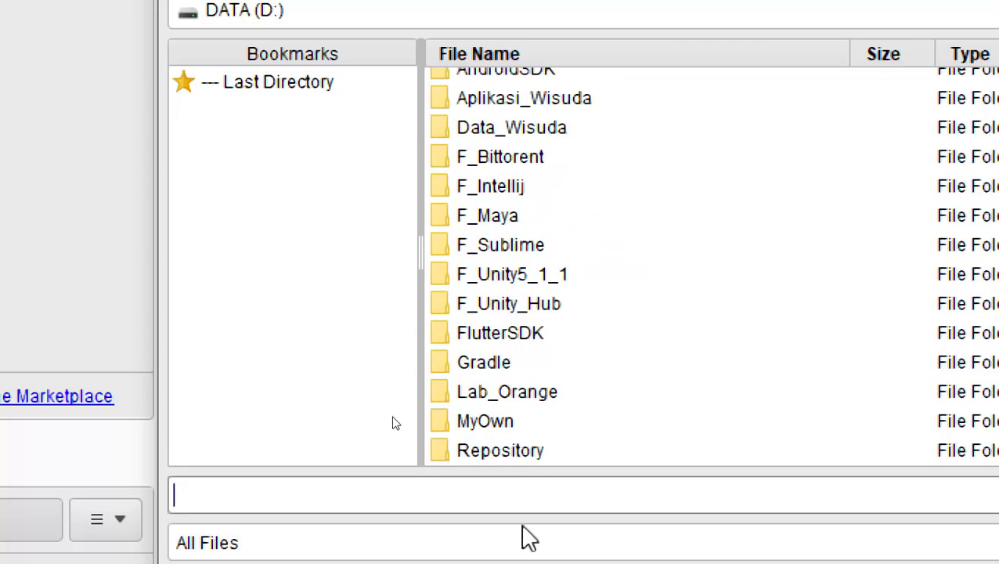
{"action": "scroll", "coordinate": [525, 434], "scroll_direction": "down", "scroll_amount": 1}
{"action": "double_click", "coordinate": [509, 363]}
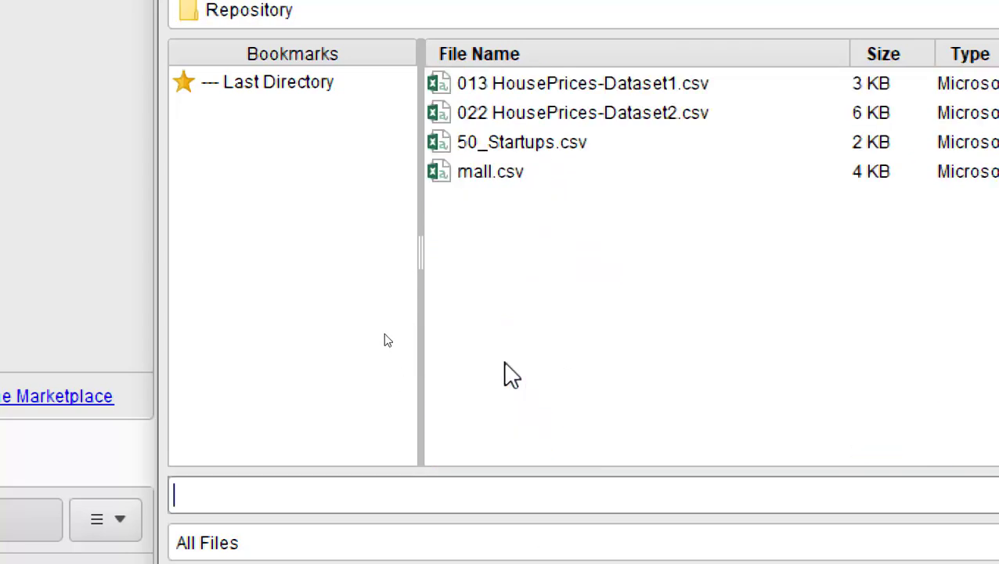
Step: Choose 022 HousePrices-Dataset2.csv as the file to import and proceed to specifying its data format
{"action": "left_click", "coordinate": [574, 119]}
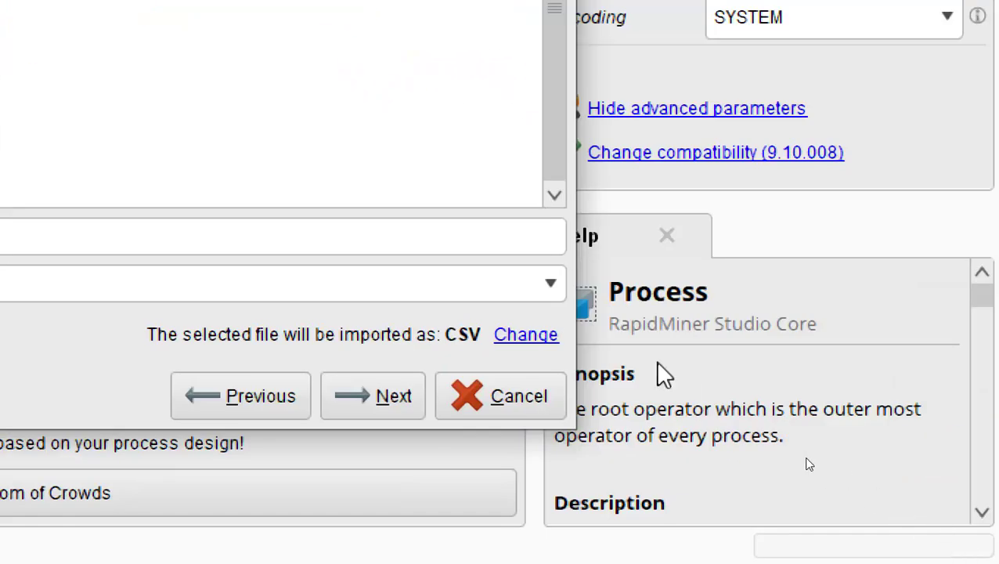
{"action": "left_click", "coordinate": [394, 399]}
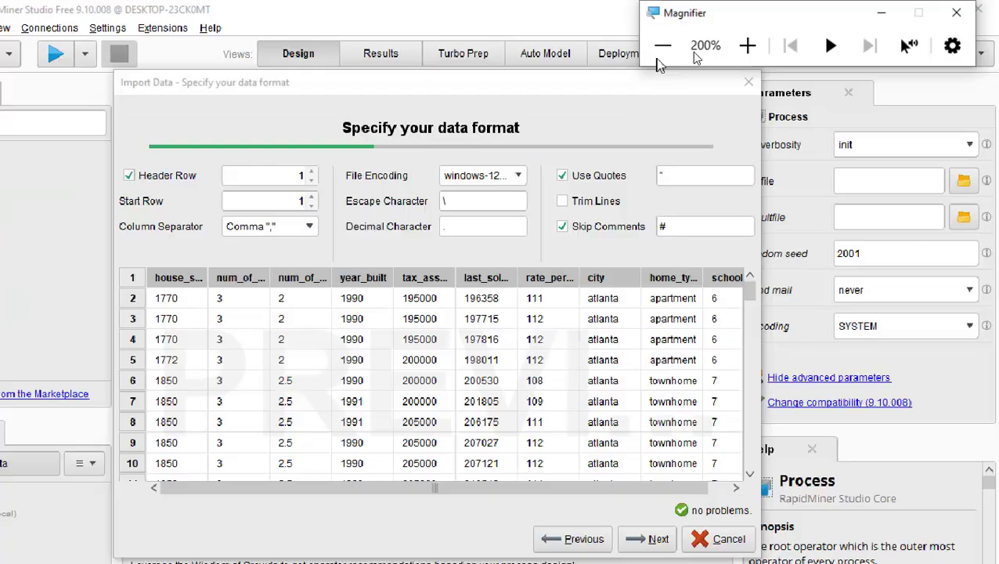
{"action": "left_click", "coordinate": [400, 80]}
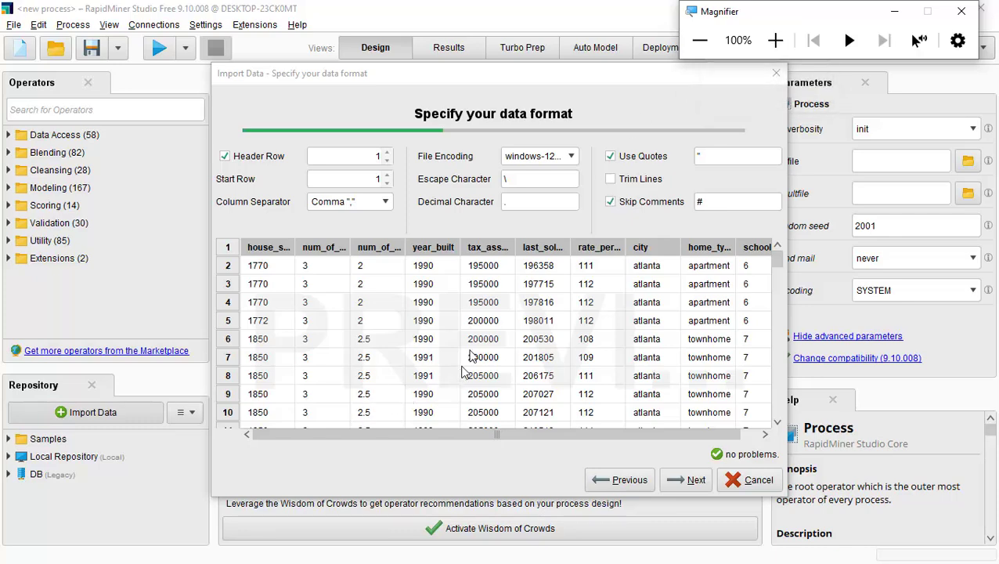
Step: Review the house price dataset's columns in the import preview, through to the school rating column
{"action": "left_click_drag", "start_coordinate": [484, 432], "coordinate": [681, 430]}
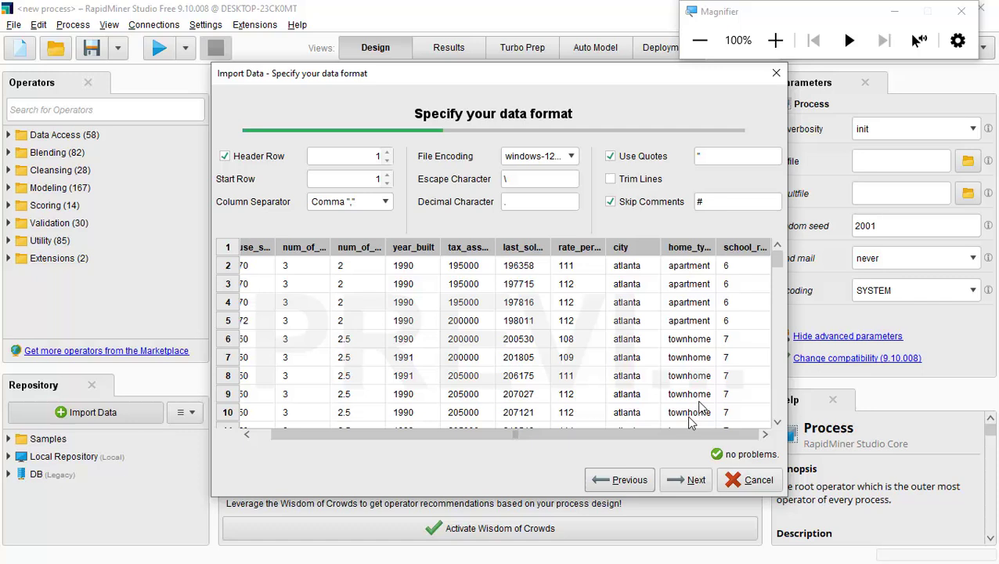
{"action": "left_click", "coordinate": [776, 41]}
{"action": "left_click", "coordinate": [789, 42]}
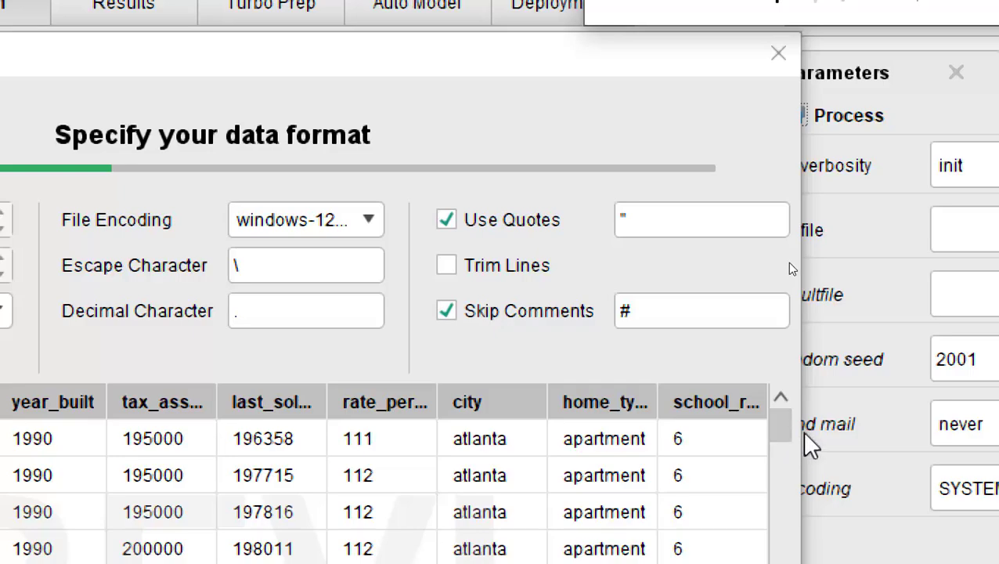
{"action": "left_click", "coordinate": [735, 399]}
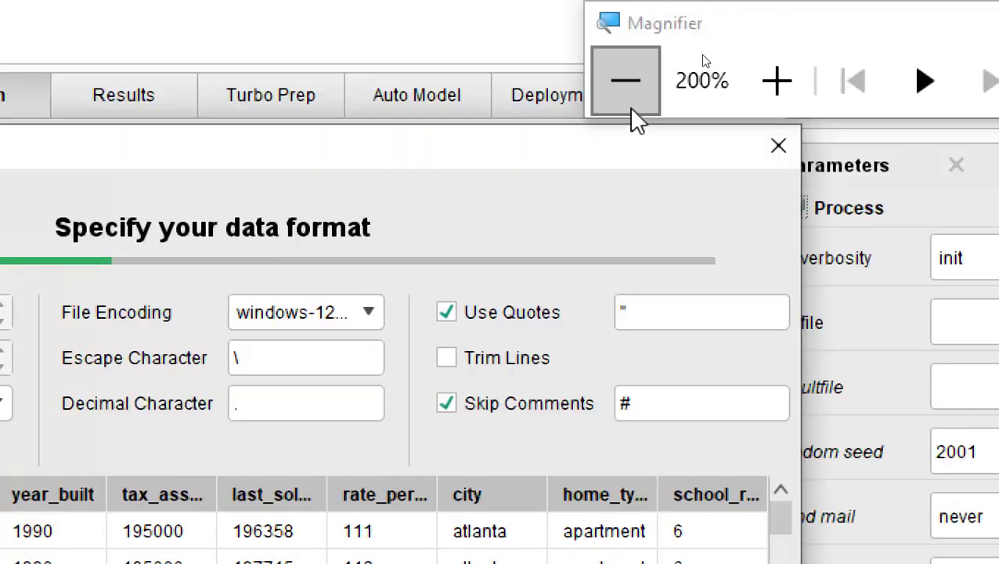
{"action": "left_click", "coordinate": [626, 79]}
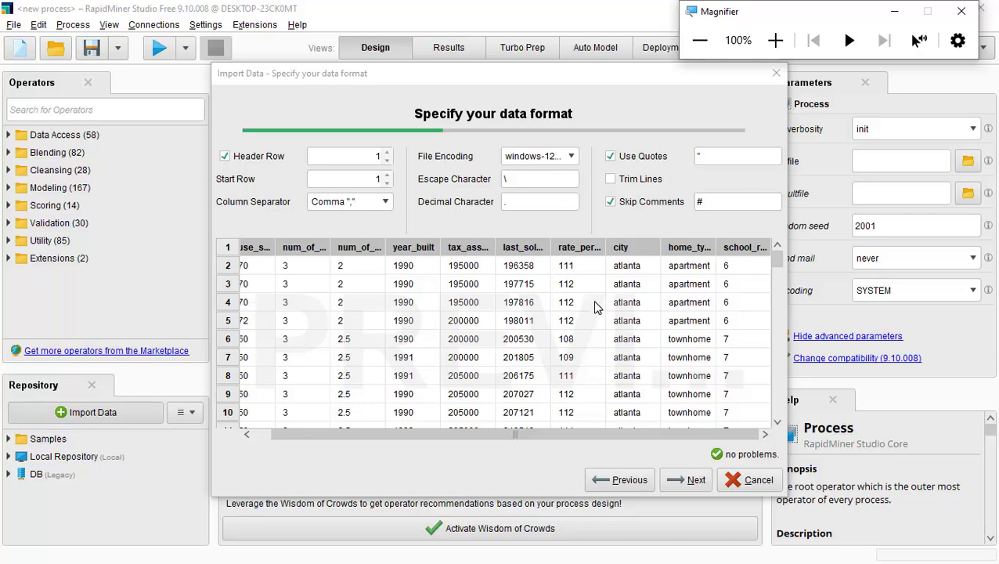
{"action": "left_click", "coordinate": [383, 45]}
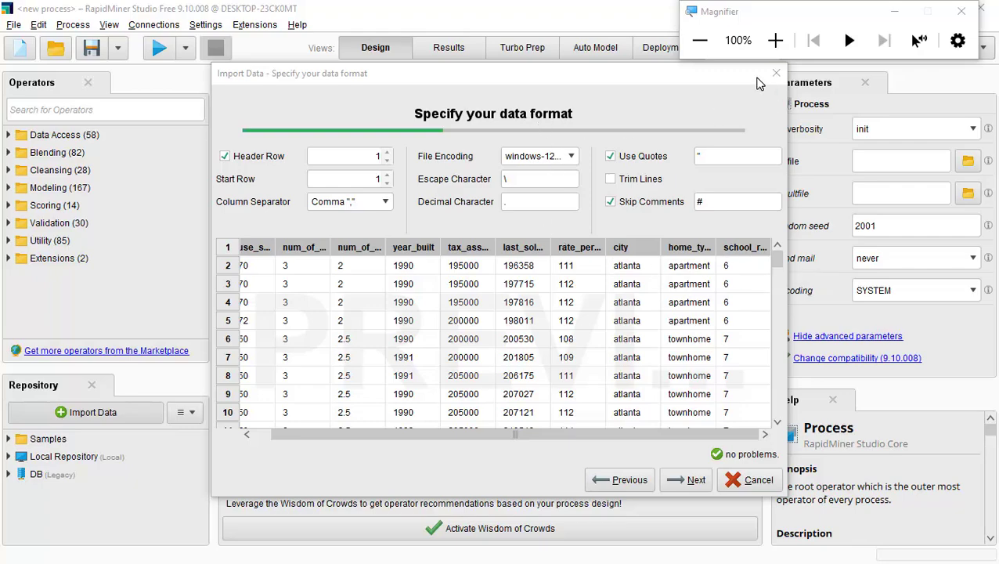
{"action": "left_click", "coordinate": [776, 40]}
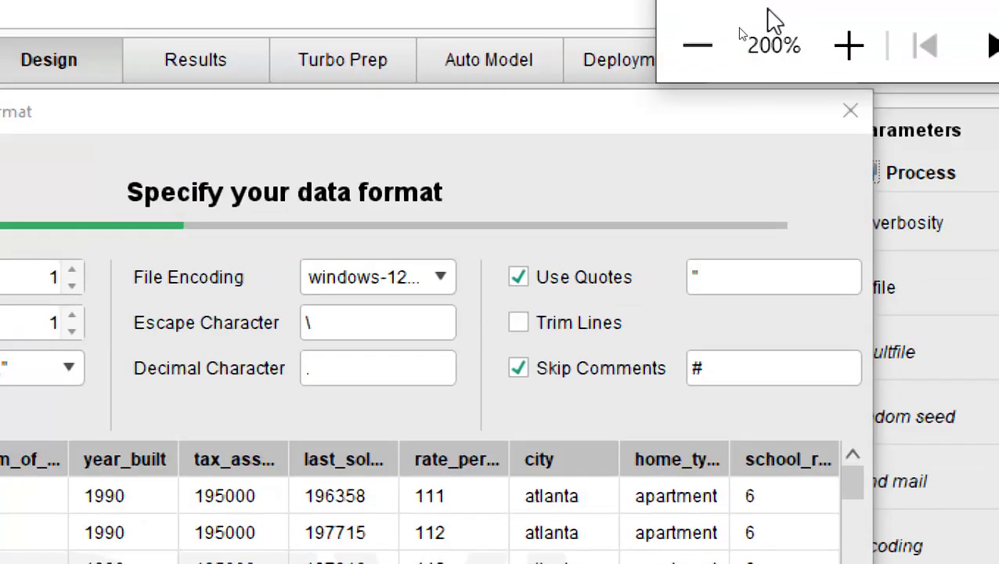
{"action": "left_click", "coordinate": [697, 46]}
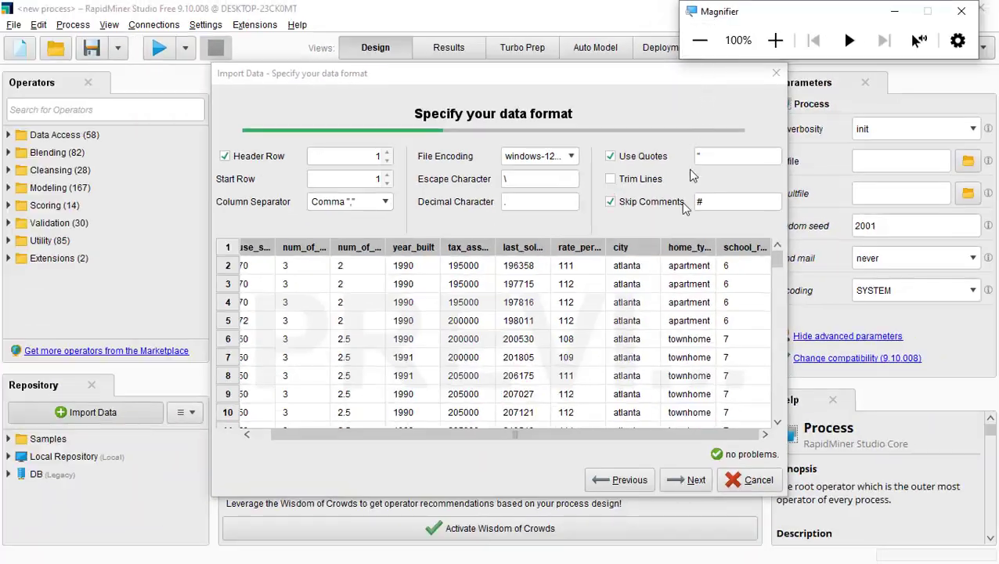
Step: Examine the home type and city values down the rows of the import preview
{"action": "scroll", "coordinate": [698, 352], "scroll_direction": "down", "scroll_amount": 7}
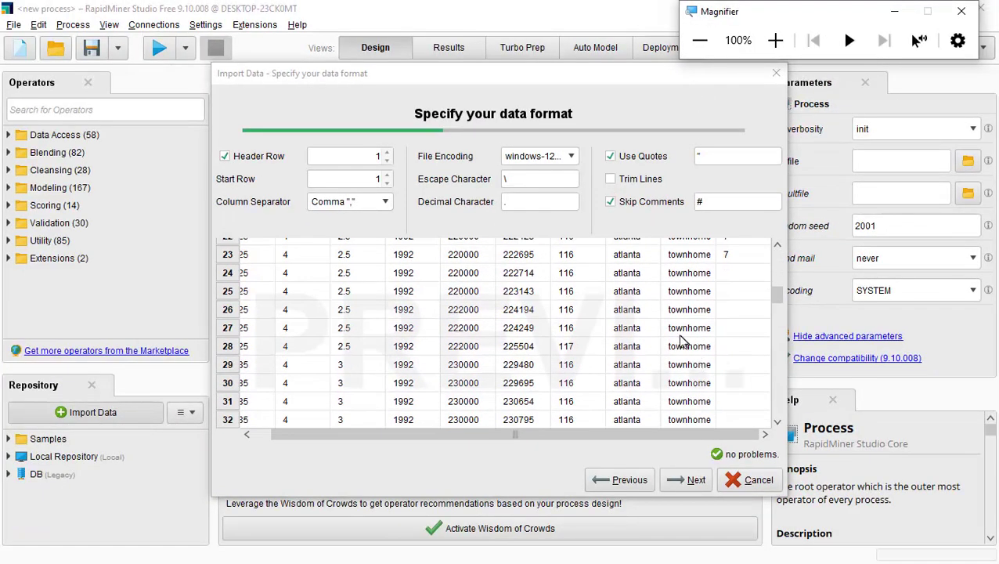
{"action": "scroll", "coordinate": [693, 359], "scroll_direction": "down", "scroll_amount": 6}
{"action": "scroll", "coordinate": [704, 386], "scroll_direction": "down", "scroll_amount": 2}
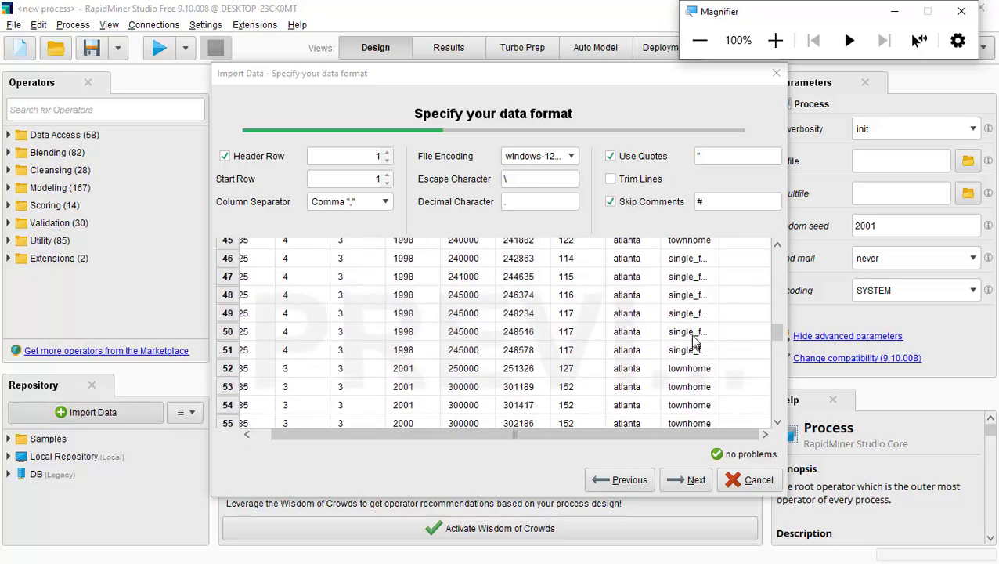
{"action": "scroll", "coordinate": [692, 332], "scroll_direction": "up", "scroll_amount": 15}
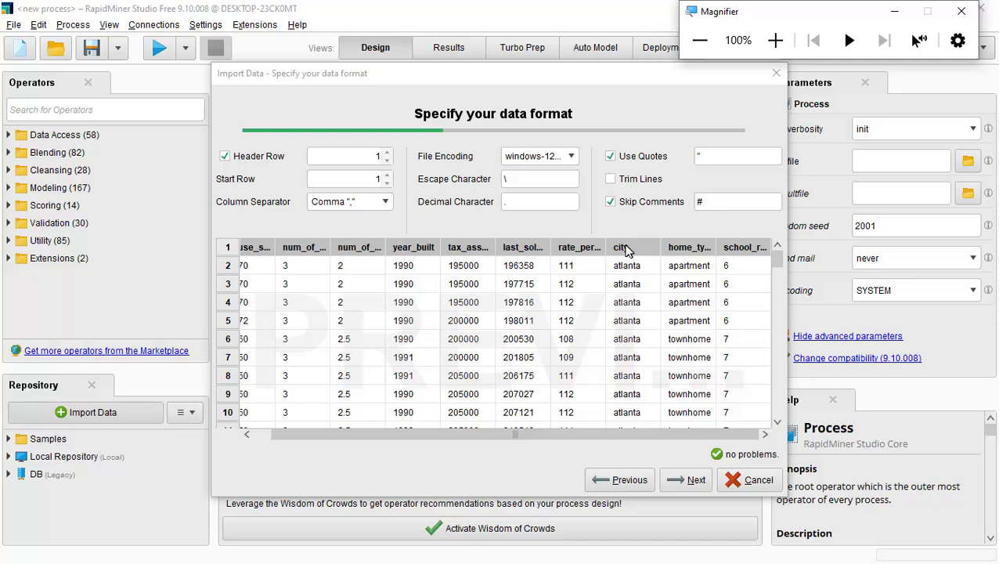
{"action": "scroll", "coordinate": [632, 282], "scroll_direction": "down", "scroll_amount": 4}
{"action": "key", "text": "super+plus"}
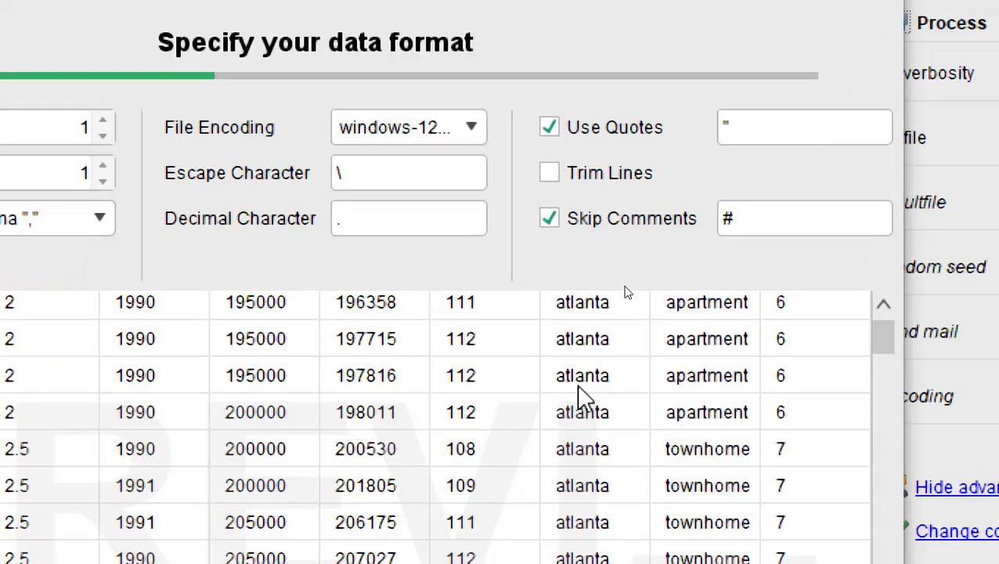
{"action": "scroll", "coordinate": [575, 138], "scroll_direction": "down", "scroll_amount": 10}
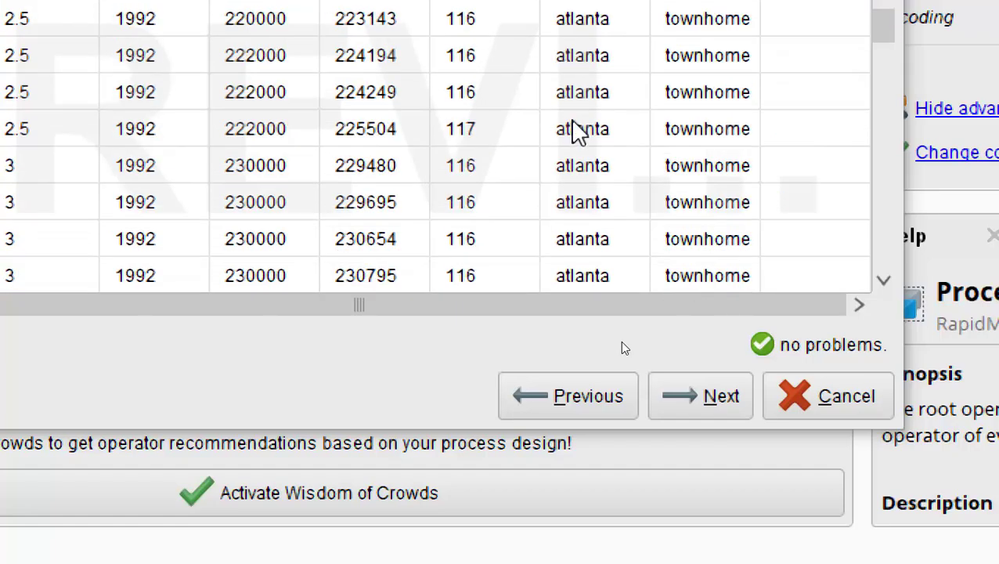
{"action": "scroll", "coordinate": [624, 174], "scroll_direction": "down", "scroll_amount": 10}
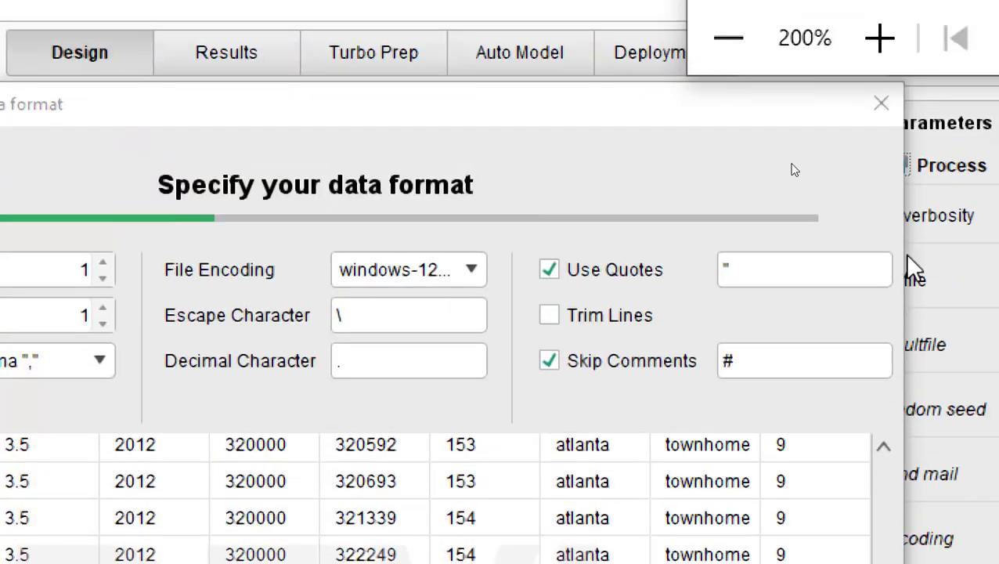
{"action": "left_click", "coordinate": [730, 40]}
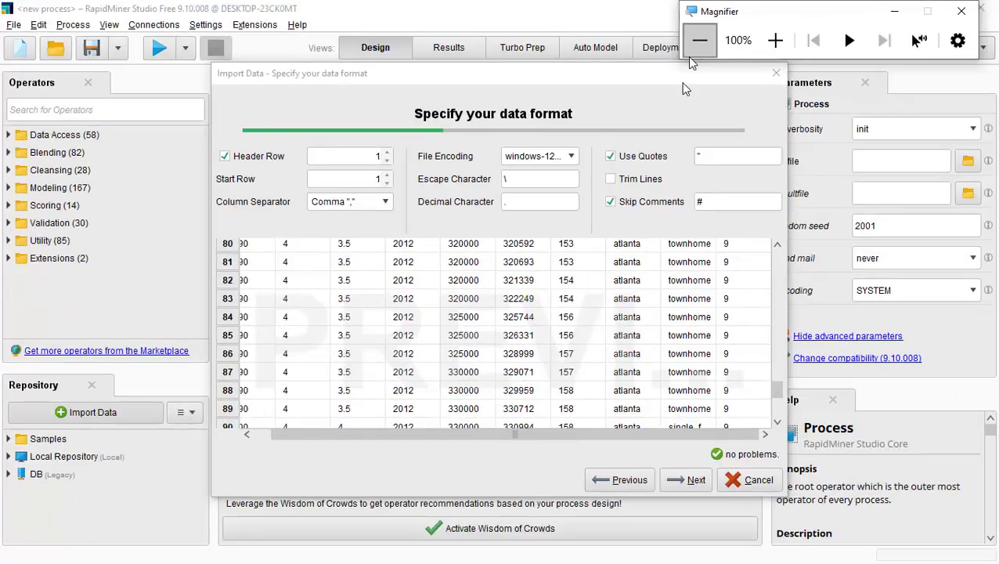
{"action": "scroll", "coordinate": [709, 368], "scroll_direction": "up", "scroll_amount": 5}
{"action": "left_click_drag", "start_coordinate": [776, 368], "coordinate": [771, 263]}
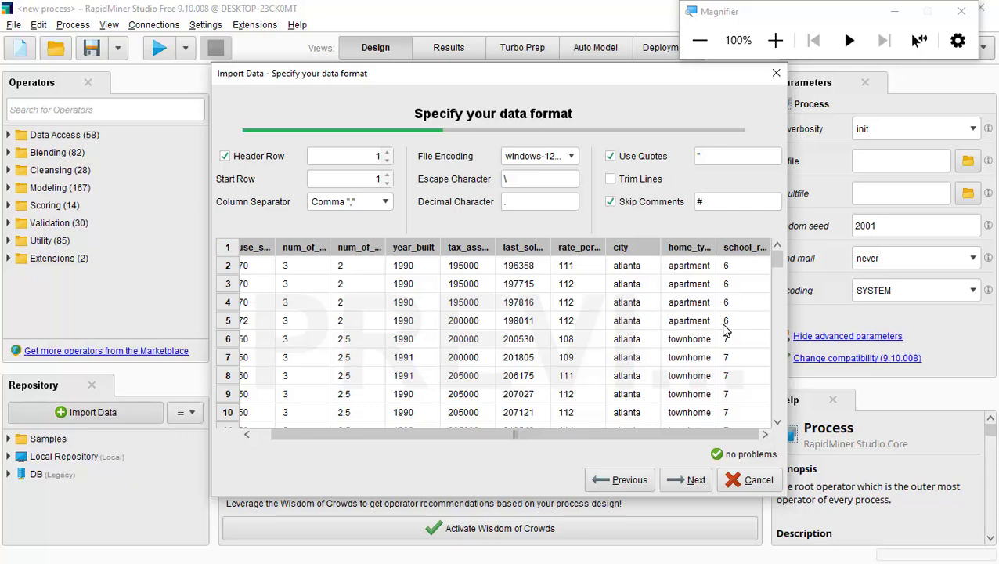
Step: Check the school rating column in the import preview for missing values
{"action": "scroll", "coordinate": [769, 274], "scroll_direction": "down", "scroll_amount": 3}
{"action": "scroll", "coordinate": [769, 274], "scroll_direction": "up", "scroll_amount": 3}
{"action": "mouse_move", "coordinate": [778, 258]}
{"action": "left_mouse_down"}
{"action": "mouse_move", "coordinate": [779, 407]}
{"action": "mouse_move", "coordinate": [783, 249]}
{"action": "left_mouse_up"}
{"action": "scroll", "coordinate": [732, 313], "scroll_direction": "down", "scroll_amount": 4}
{"action": "scroll", "coordinate": [729, 315], "scroll_direction": "down", "scroll_amount": 3}
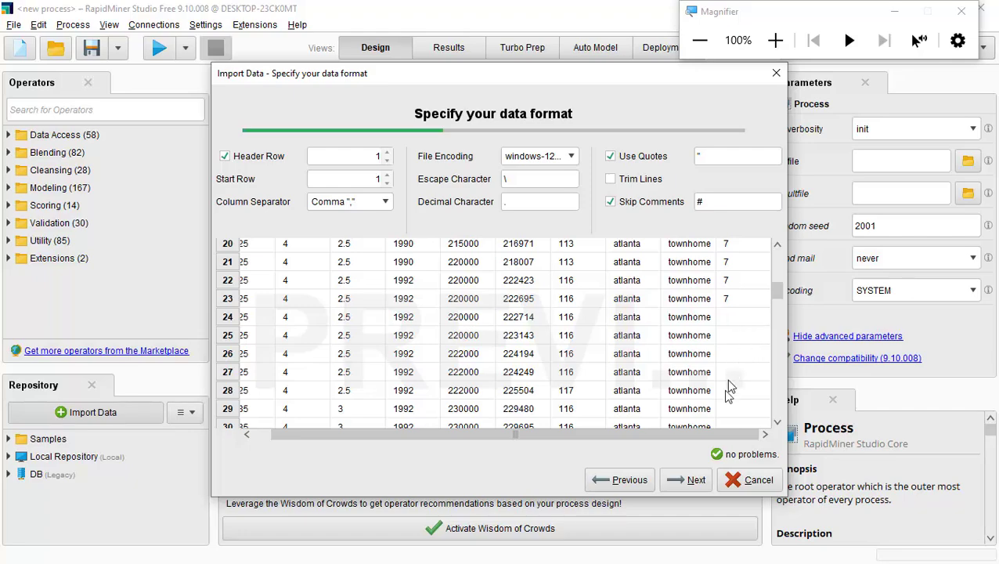
{"action": "mouse_move", "coordinate": [776, 303]}
{"action": "left_mouse_down"}
{"action": "mouse_move", "coordinate": [781, 432]}
{"action": "mouse_move", "coordinate": [772, 292]}
{"action": "left_mouse_up"}
{"action": "scroll", "coordinate": [738, 327], "scroll_direction": "down", "scroll_amount": 8}
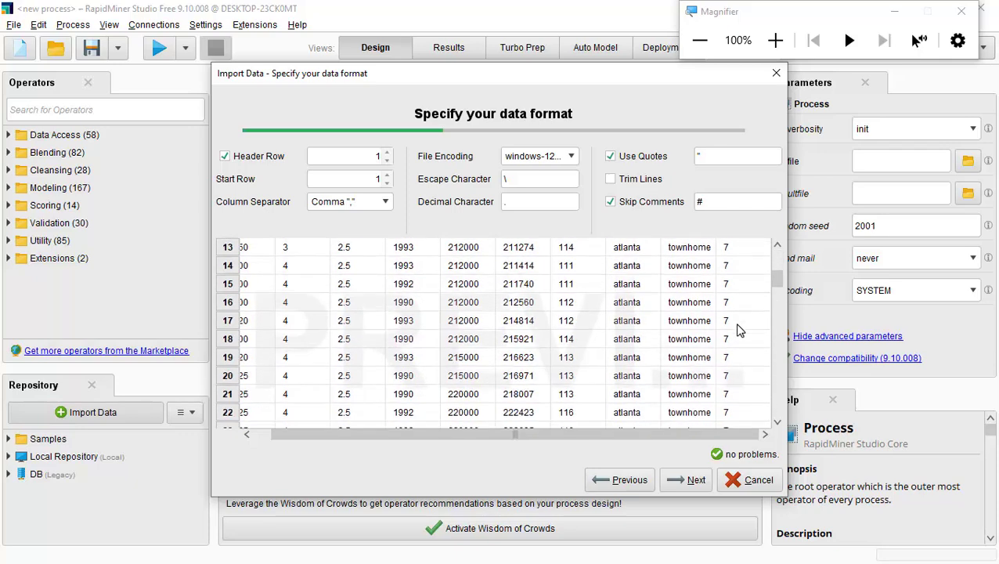
{"action": "scroll", "coordinate": [729, 275], "scroll_direction": "up", "scroll_amount": 2}
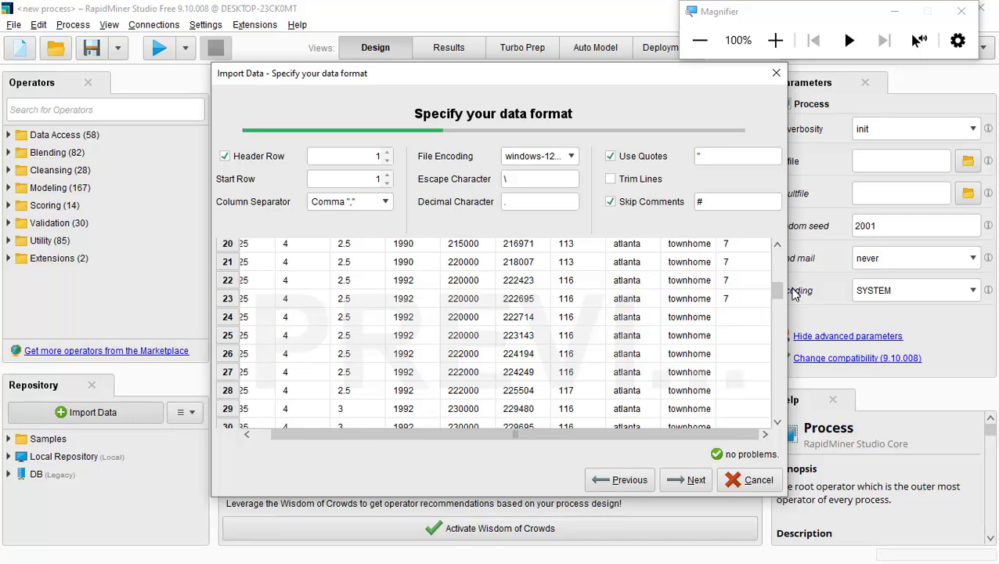
{"action": "left_click_drag", "start_coordinate": [778, 289], "coordinate": [775, 257]}
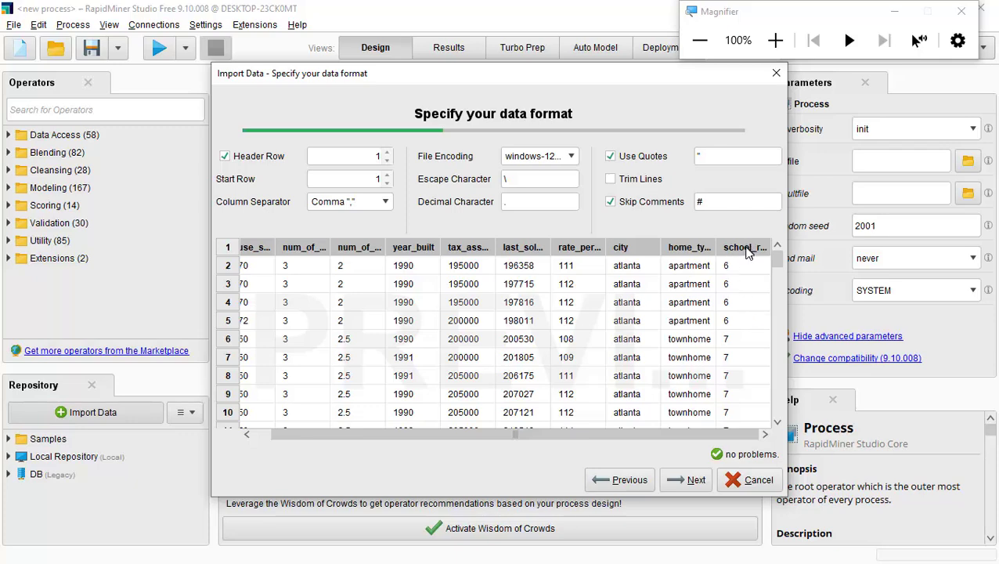
{"action": "left_click_drag", "start_coordinate": [778, 263], "coordinate": [779, 305]}
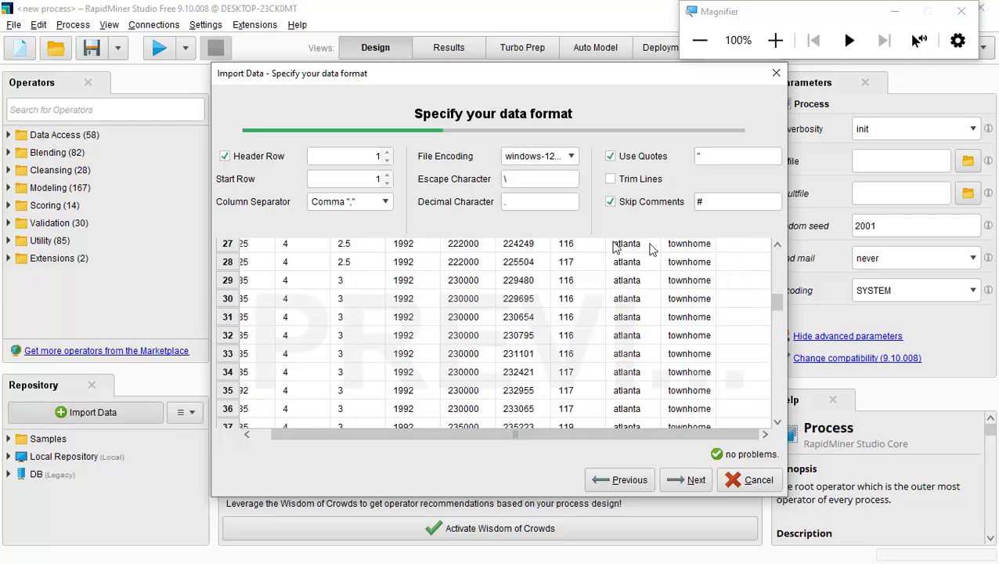
{"action": "left_click_drag", "start_coordinate": [771, 307], "coordinate": [778, 254]}
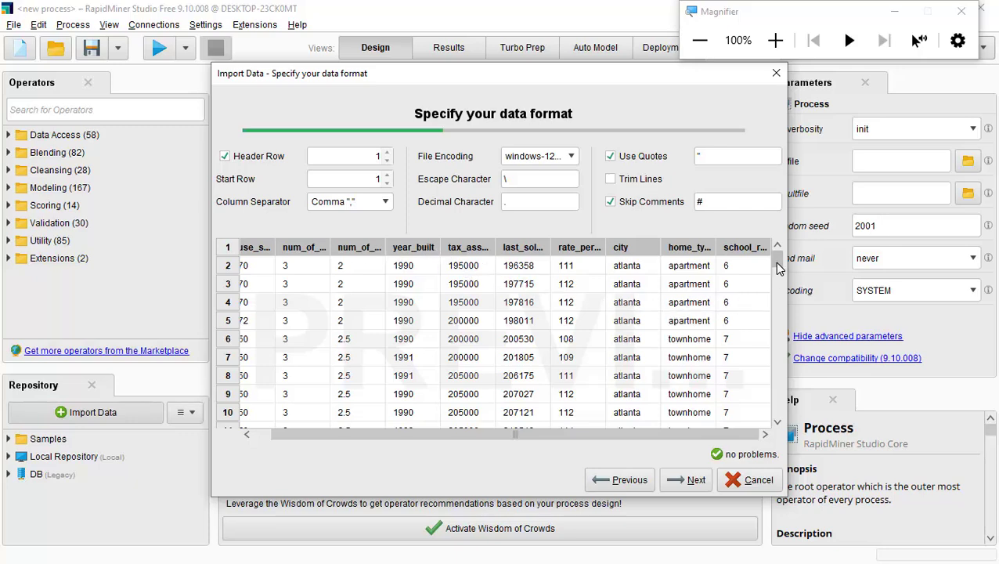
{"action": "left_click_drag", "start_coordinate": [777, 264], "coordinate": [774, 292]}
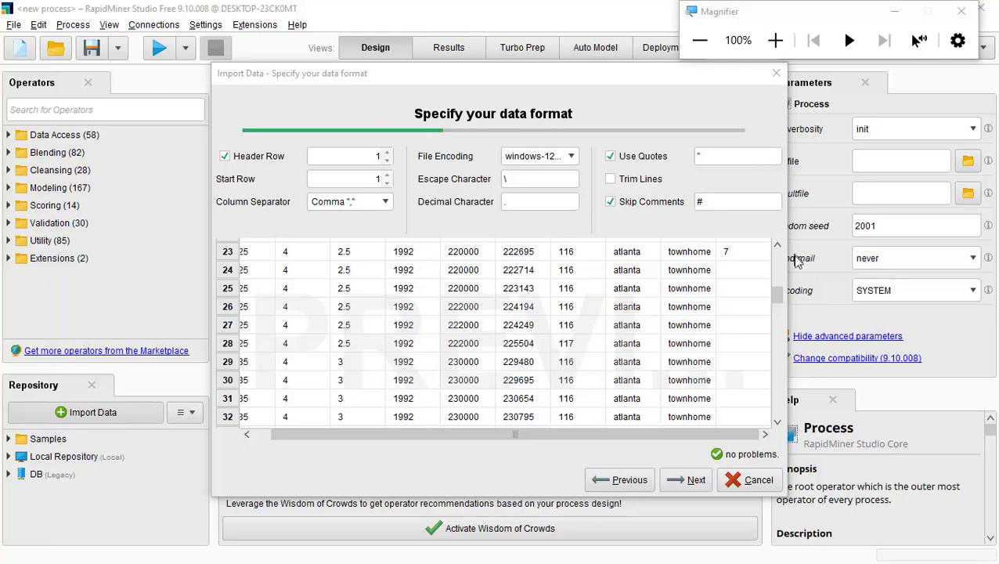
{"action": "left_click_drag", "start_coordinate": [778, 303], "coordinate": [798, 235]}
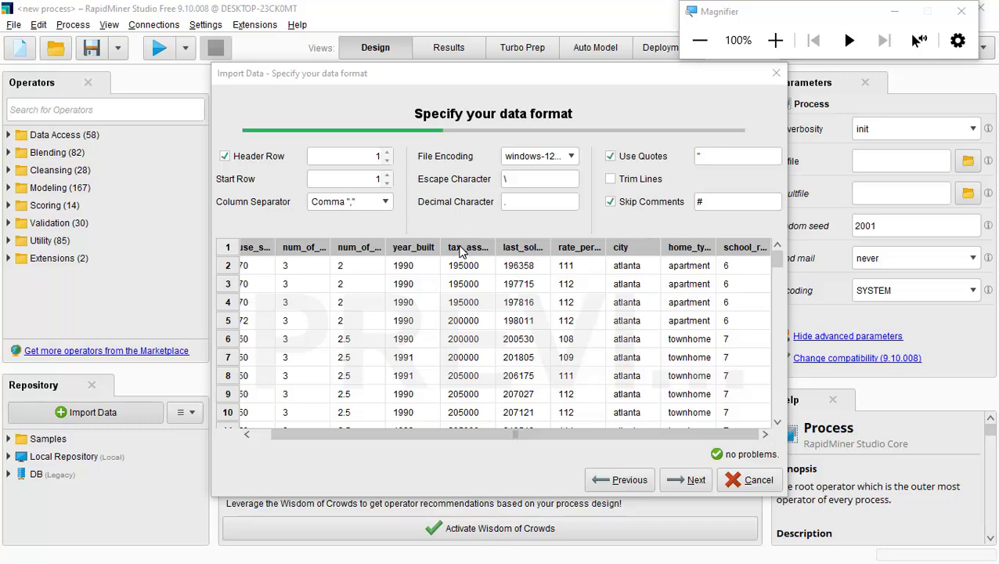
Step: Inspect the tax assessment column down the preview rows for outlying values
{"action": "left_click", "coordinate": [775, 268]}
{"action": "left_click_drag", "start_coordinate": [775, 268], "coordinate": [779, 381]}
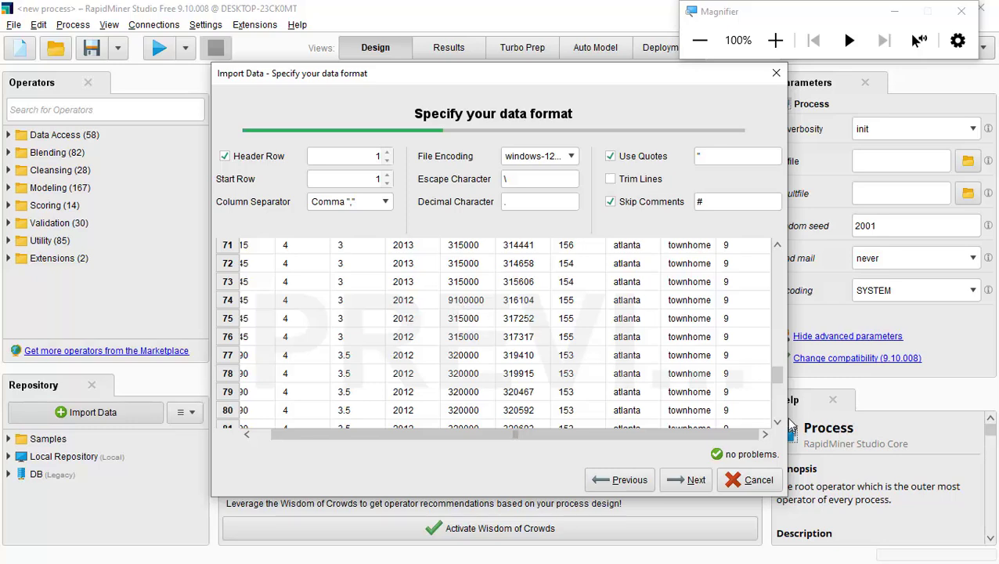
{"action": "left_click_drag", "start_coordinate": [777, 376], "coordinate": [775, 306]}
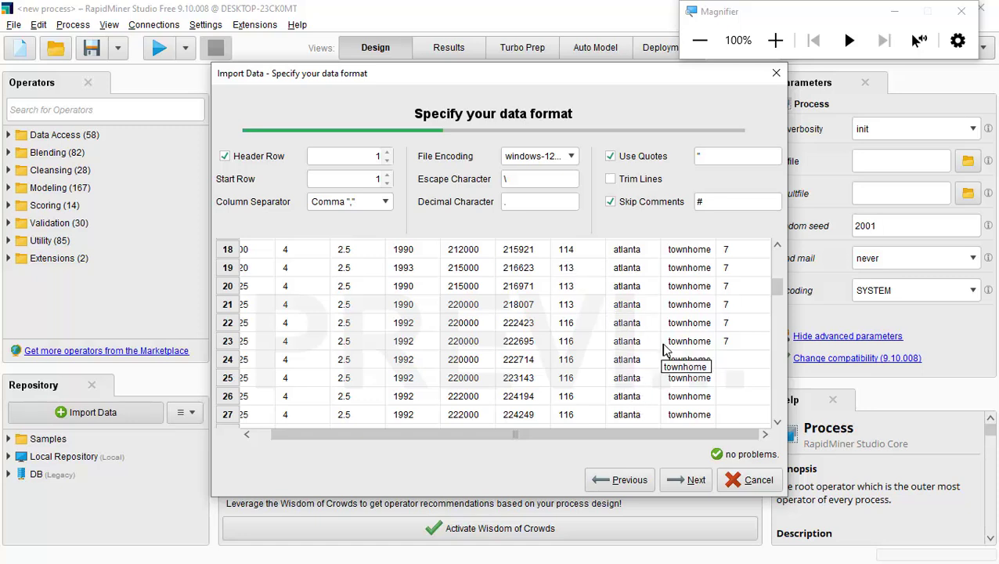
Step: Accept the data format settings and continue to the column formatting stage of the import
{"action": "scroll", "coordinate": [705, 329], "scroll_direction": "up", "scroll_amount": 1}
{"action": "scroll", "coordinate": [705, 329], "scroll_direction": "up", "scroll_amount": 5}
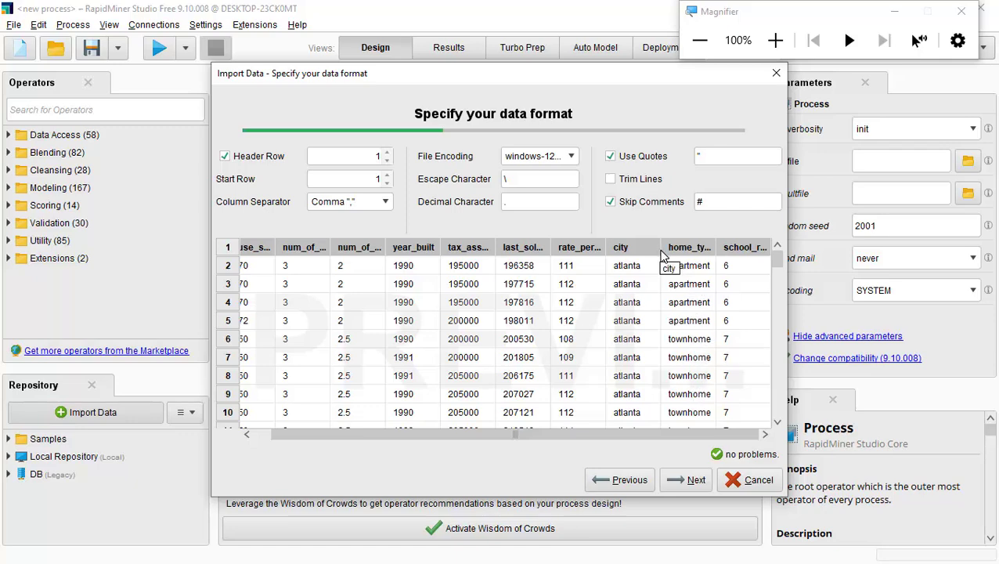
{"action": "left_click", "coordinate": [691, 484]}
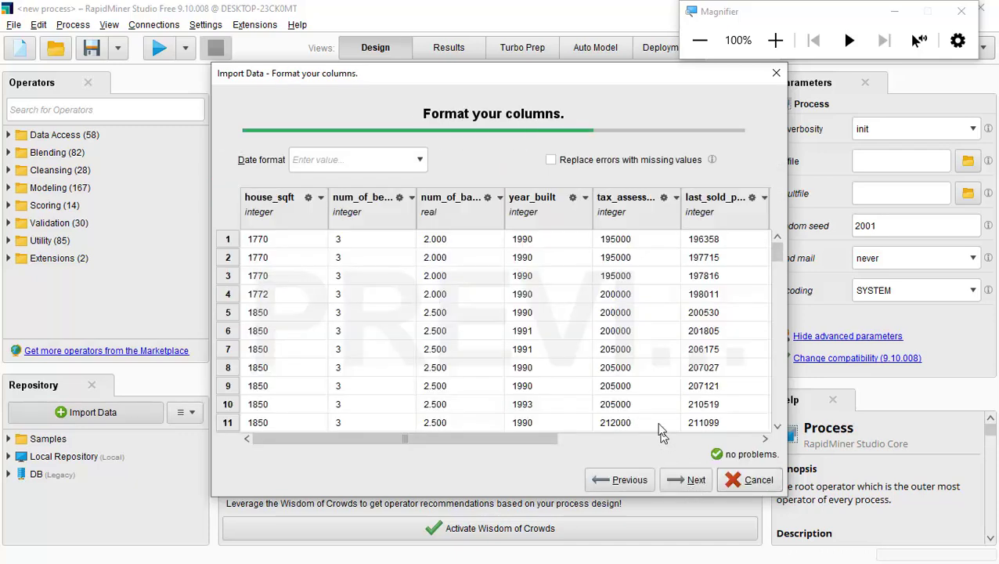
Step: Change the role of the last sold price column to label
{"action": "mouse_move", "coordinate": [530, 437]}
{"action": "left_mouse_down"}
{"action": "mouse_move", "coordinate": [772, 437]}
{"action": "mouse_move", "coordinate": [524, 440]}
{"action": "left_mouse_up"}
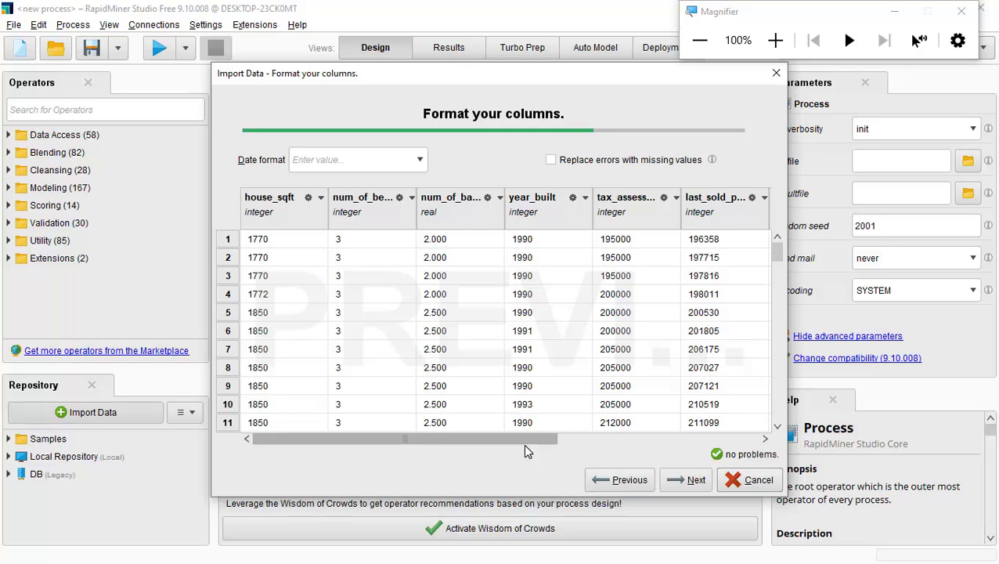
{"action": "left_click_drag", "start_coordinate": [524, 444], "coordinate": [672, 441]}
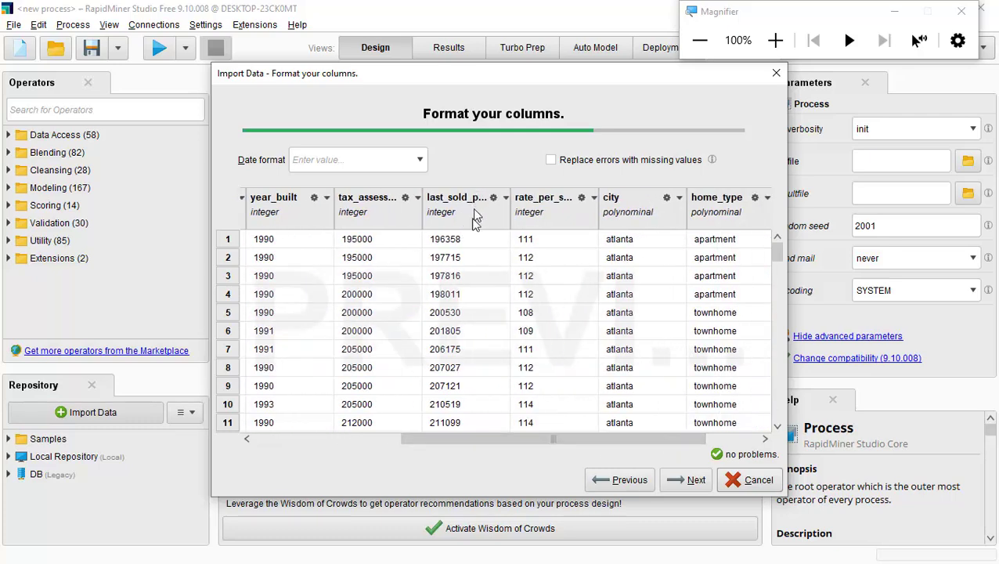
{"action": "left_click", "coordinate": [507, 198]}
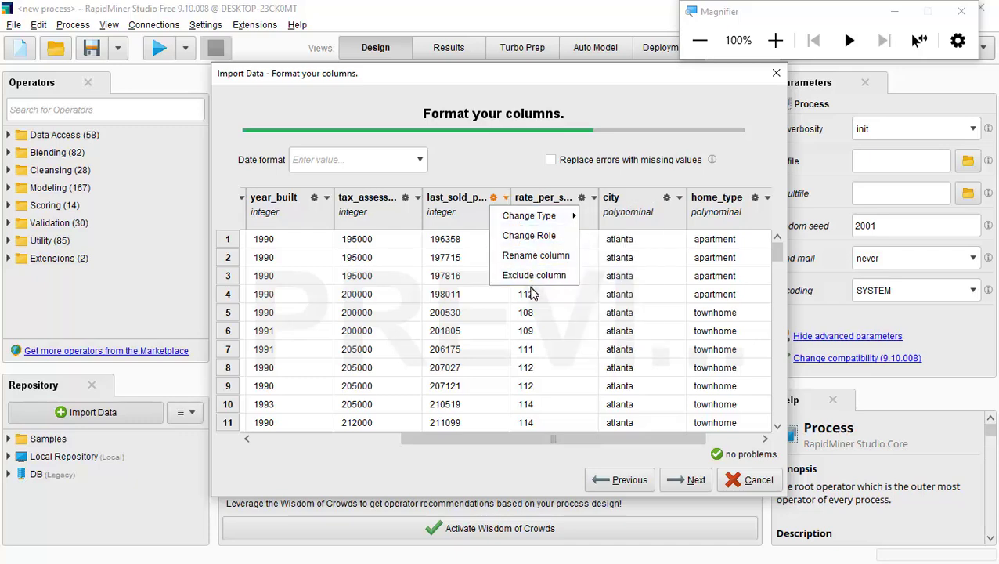
{"action": "left_click", "coordinate": [536, 237]}
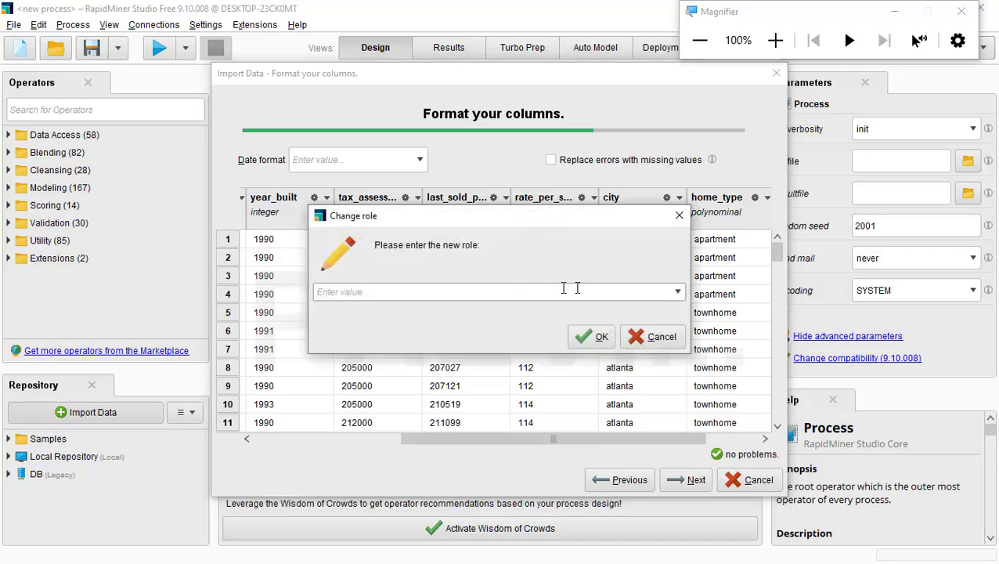
{"action": "left_click", "coordinate": [678, 292]}
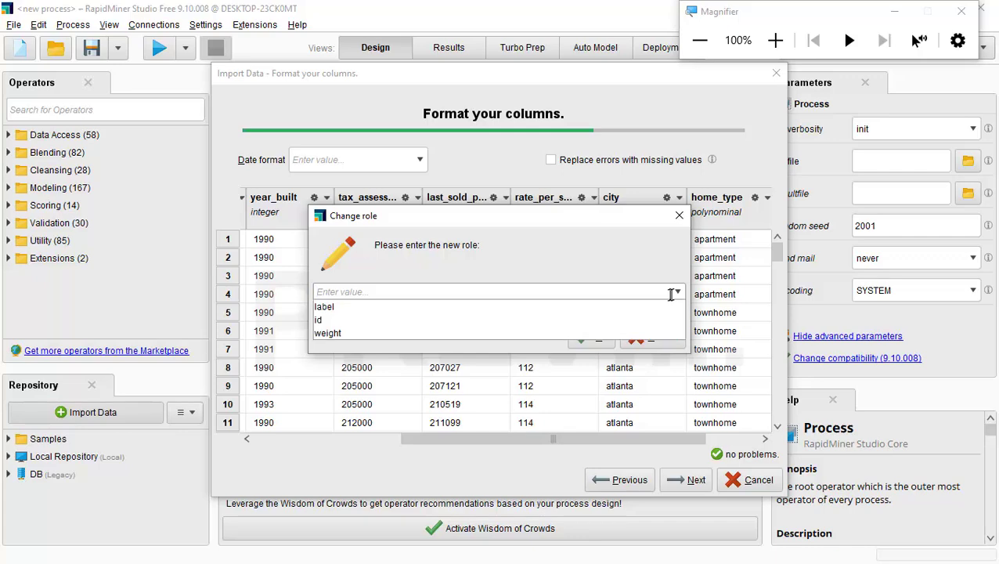
{"action": "left_click", "coordinate": [657, 306]}
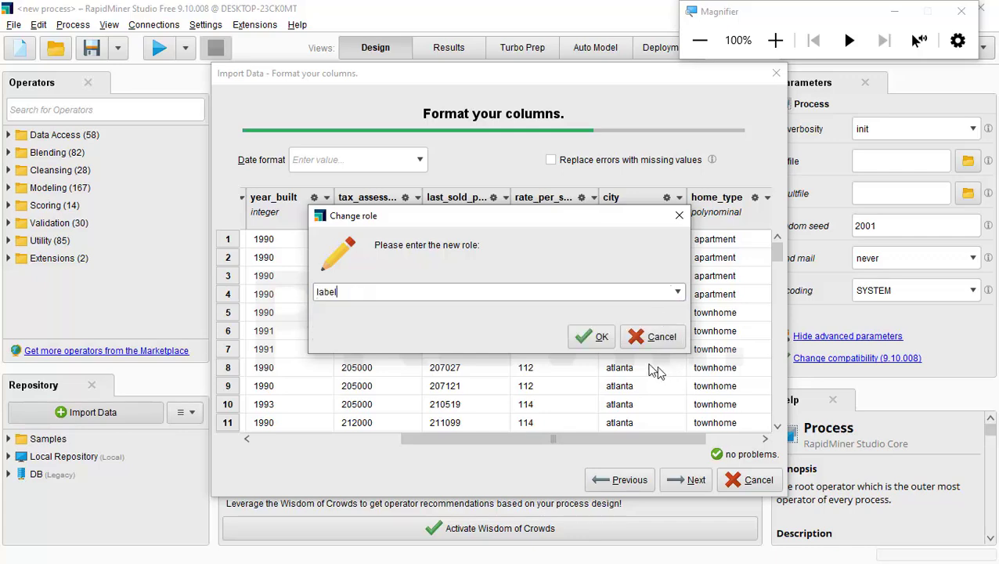
{"action": "left_click", "coordinate": [590, 339]}
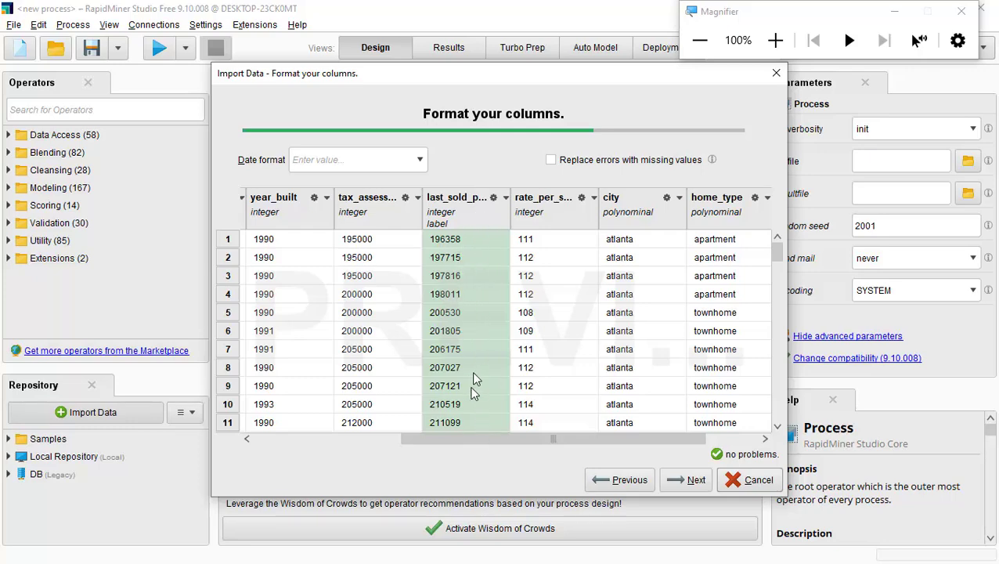
Step: Check the label column down the preview rows and store the dataset as Data_With_MissingValue in the Local Repository's data folder
{"action": "scroll", "coordinate": [474, 248], "scroll_direction": "down", "scroll_amount": 5}
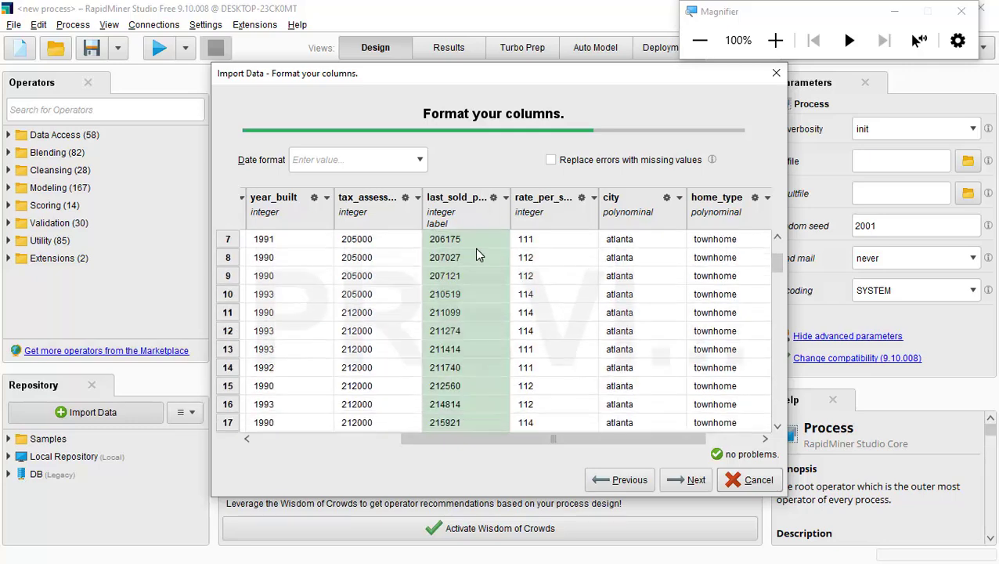
{"action": "scroll", "coordinate": [474, 284], "scroll_direction": "down", "scroll_amount": 18}
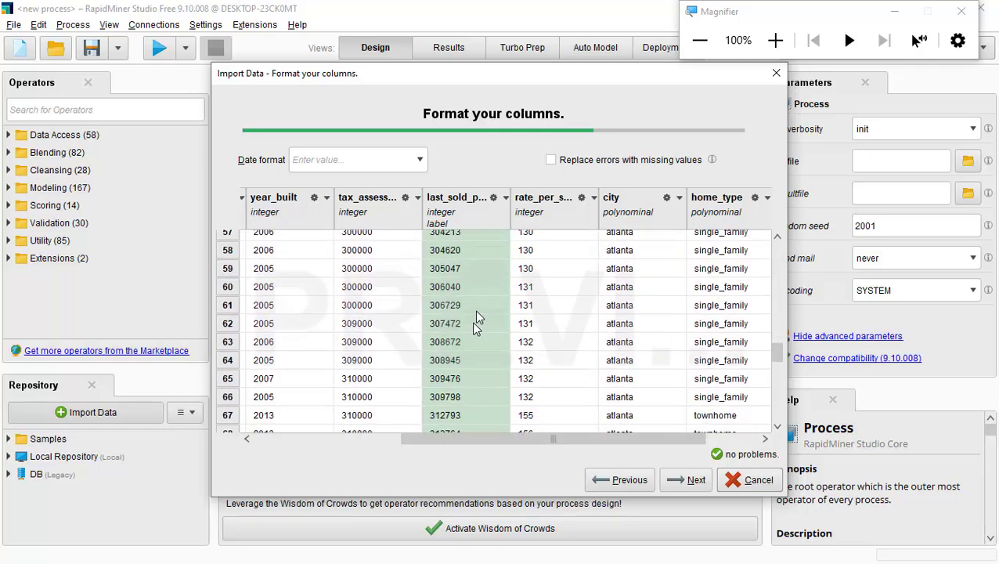
{"action": "scroll", "coordinate": [481, 298], "scroll_direction": "down", "scroll_amount": 8}
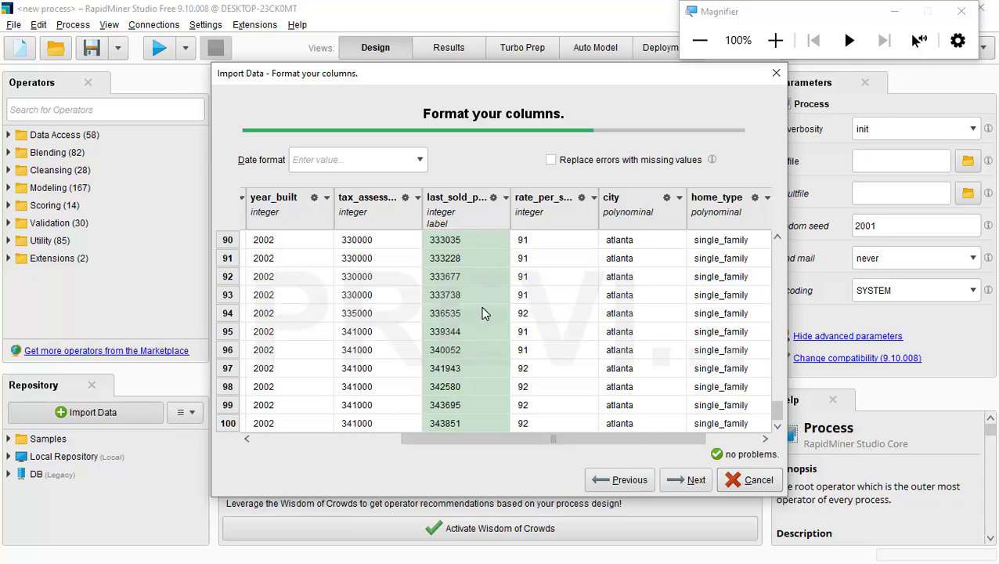
{"action": "left_click", "coordinate": [680, 484]}
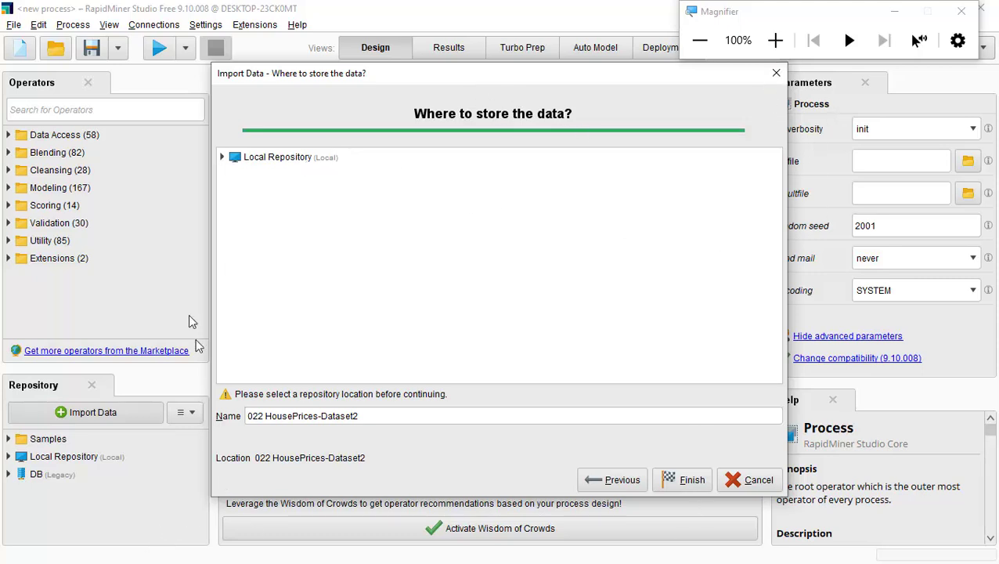
{"action": "left_click", "coordinate": [225, 159]}
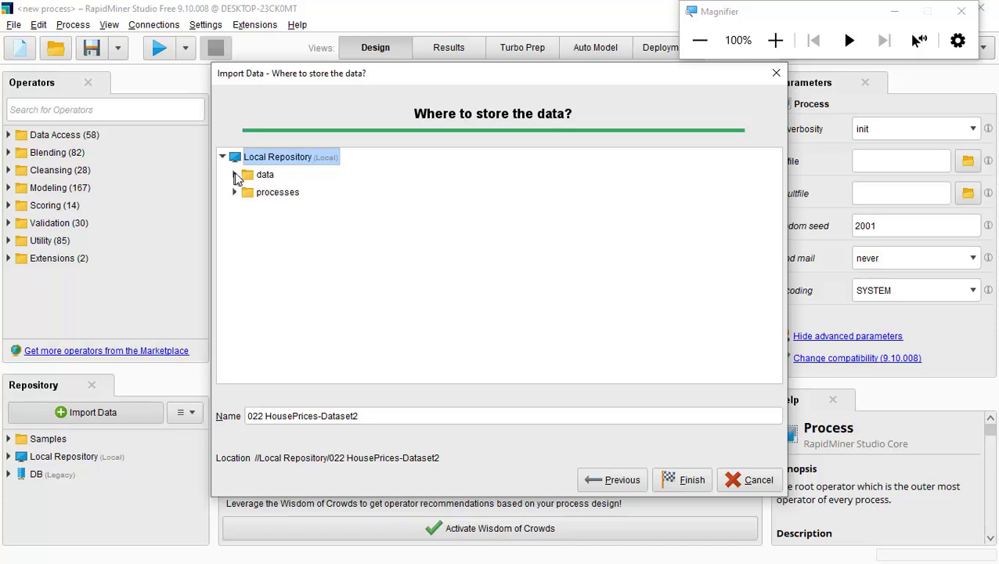
{"action": "left_click", "coordinate": [261, 179]}
{"action": "left_click", "coordinate": [412, 416]}
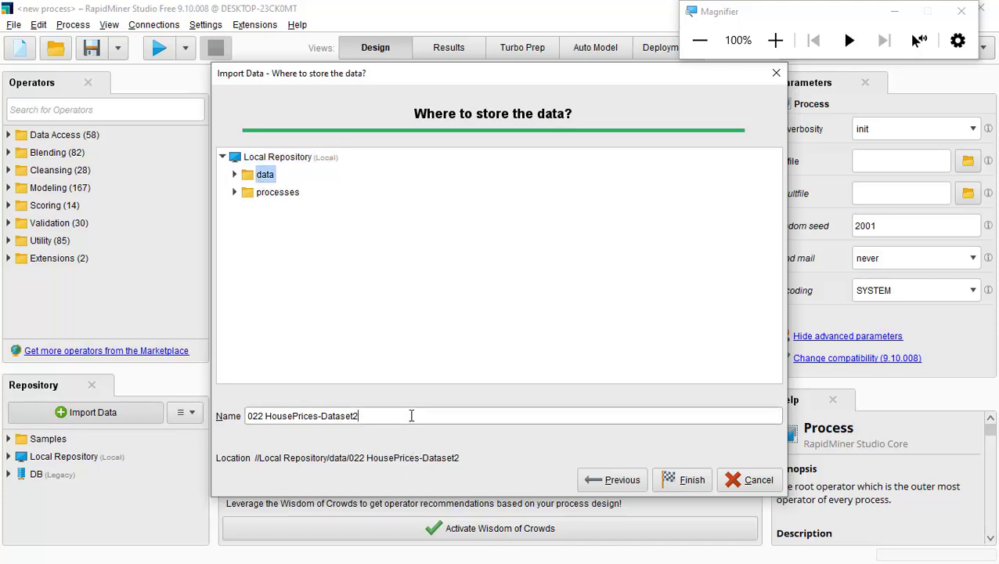
{"action": "left_click_drag", "start_coordinate": [414, 415], "coordinate": [121, 399]}
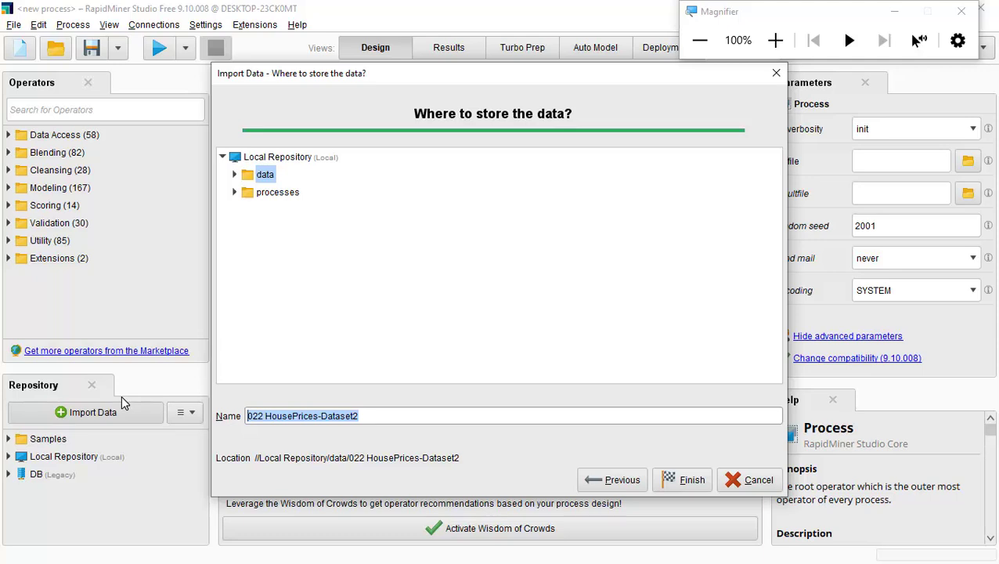
{"action": "type", "text": "Data_With_MissingValue"}
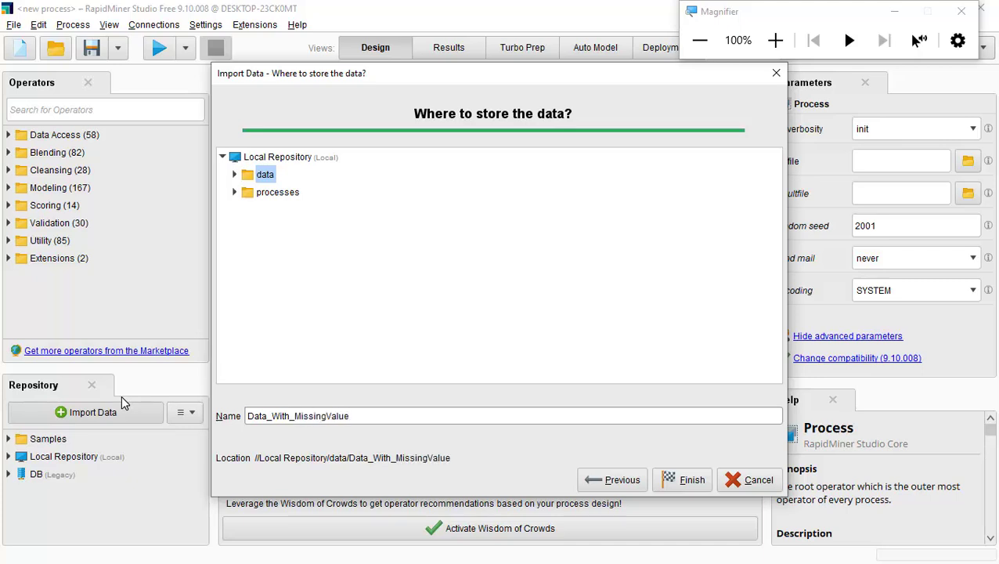
{"action": "left_click", "coordinate": [683, 480]}
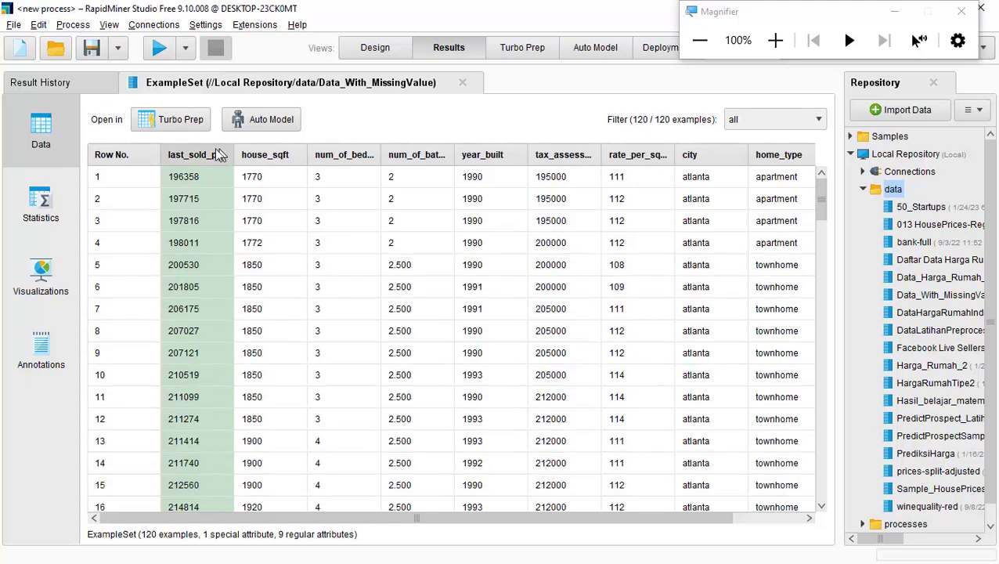
Step: Check the missing counts in the dataset's attribute statistics and expand the details of school_rating_1to10
{"action": "left_click", "coordinate": [53, 222]}
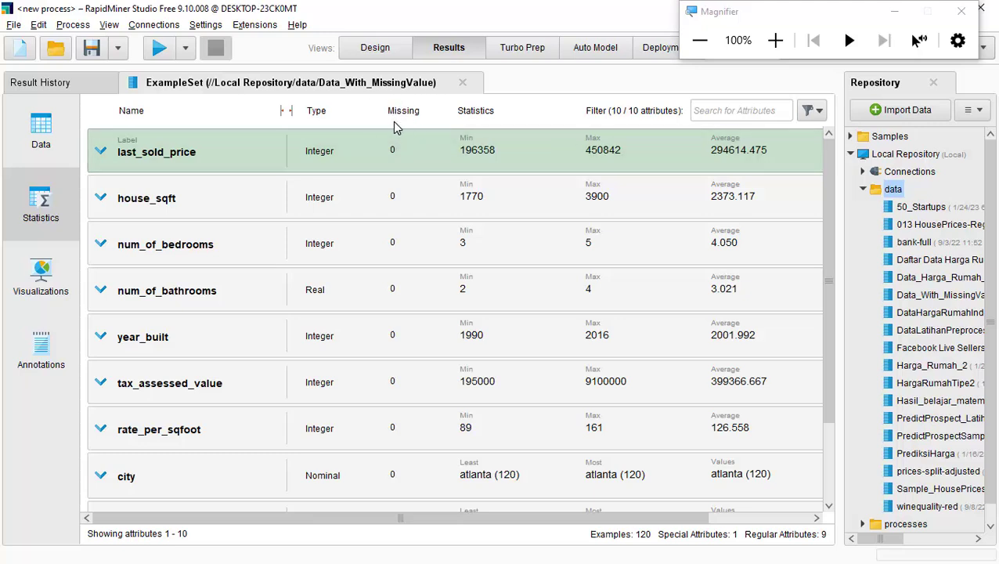
{"action": "left_click_drag", "start_coordinate": [829, 222], "coordinate": [831, 249]}
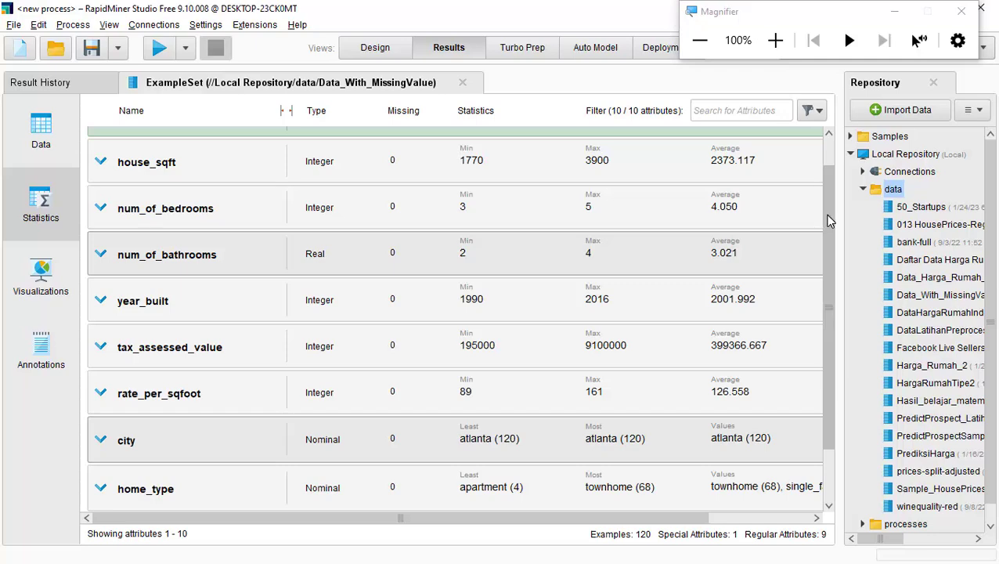
{"action": "left_click_drag", "start_coordinate": [830, 222], "coordinate": [831, 274]}
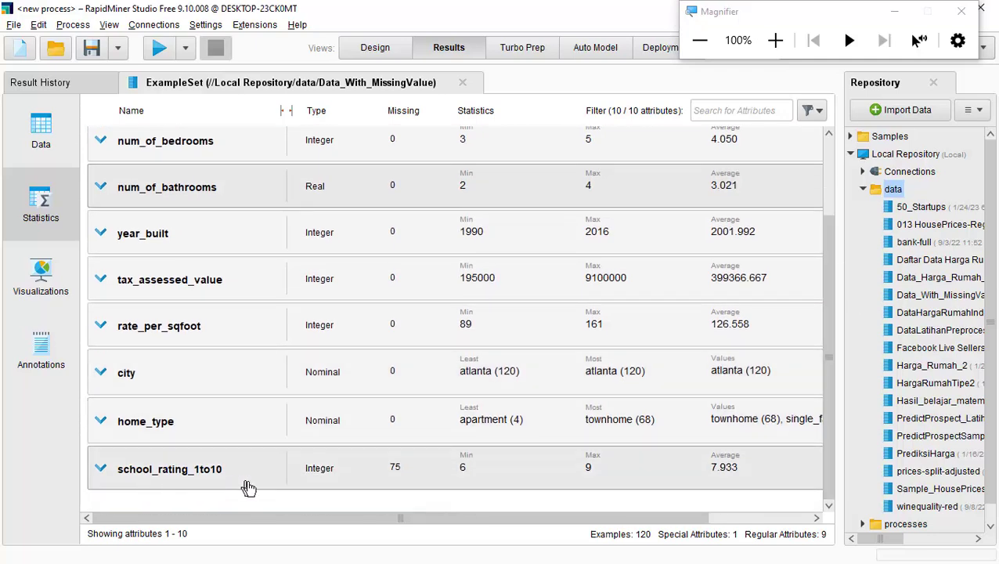
{"action": "left_click", "coordinate": [404, 478]}
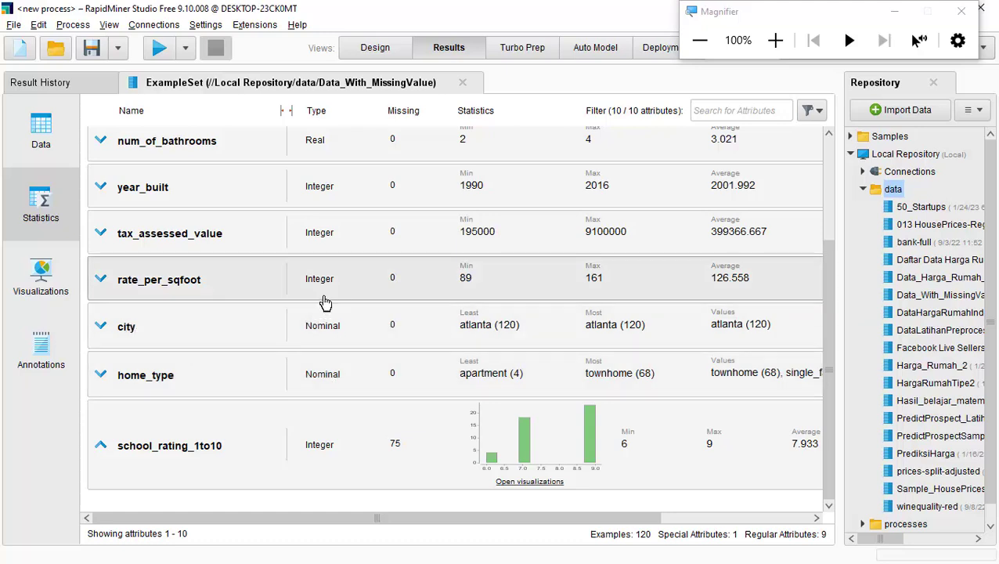
Step: Expand the city attribute's statistics and examine its chart and its least, most and listed values
{"action": "left_click", "coordinate": [102, 330]}
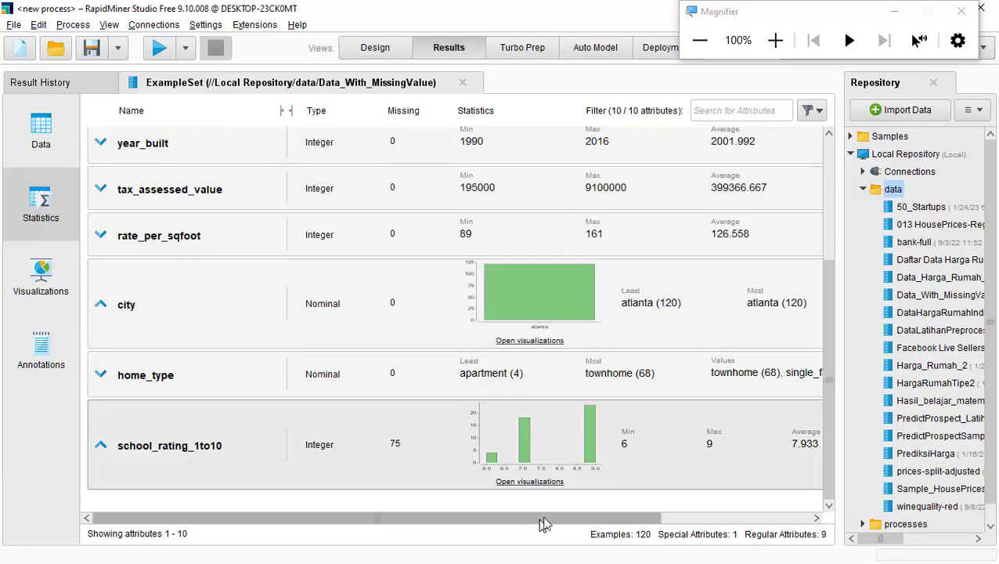
{"action": "left_click_drag", "start_coordinate": [602, 519], "coordinate": [752, 518]}
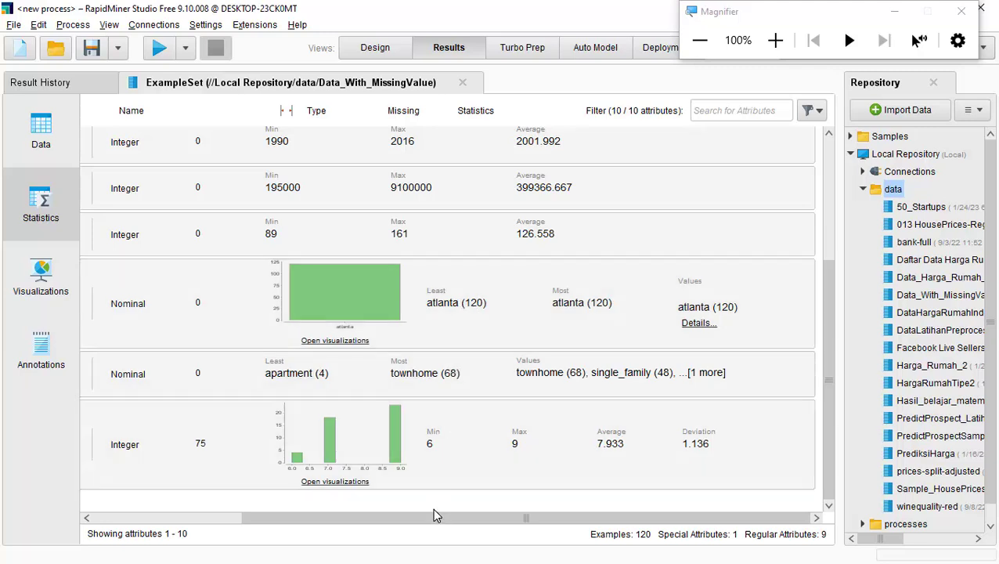
{"action": "left_click_drag", "start_coordinate": [430, 515], "coordinate": [433, 519]}
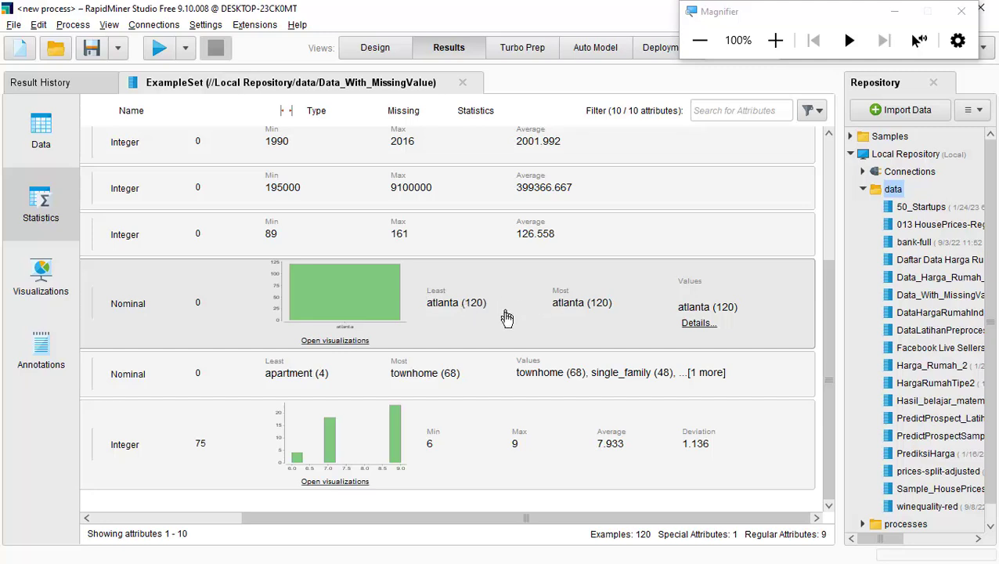
{"action": "left_click_drag", "start_coordinate": [502, 515], "coordinate": [251, 518]}
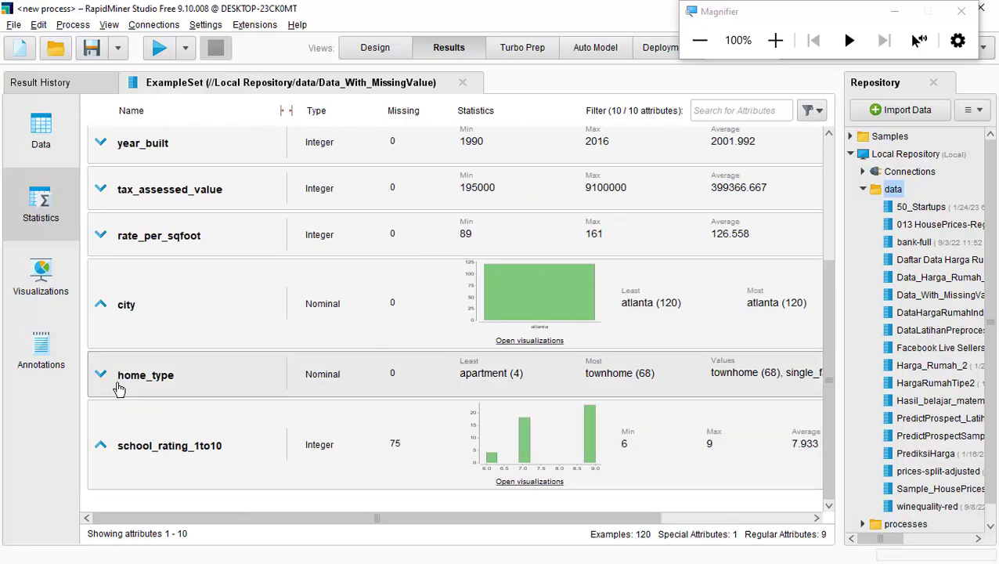
Step: Expand the home_type attribute's statistics and examine its category chart and value counts under magnification
{"action": "left_click", "coordinate": [101, 377]}
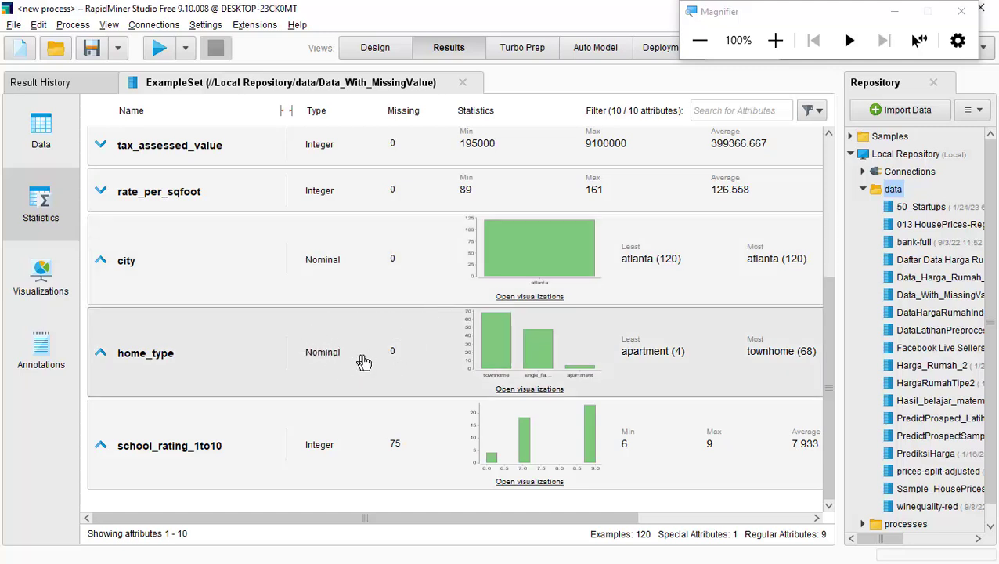
{"action": "left_click_drag", "start_coordinate": [552, 523], "coordinate": [722, 521]}
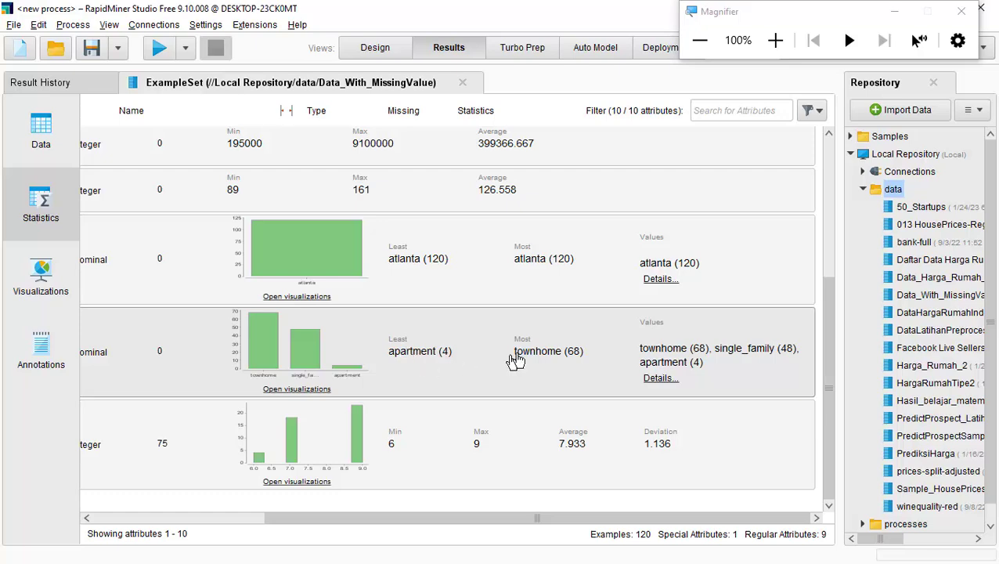
{"action": "left_click", "coordinate": [776, 40]}
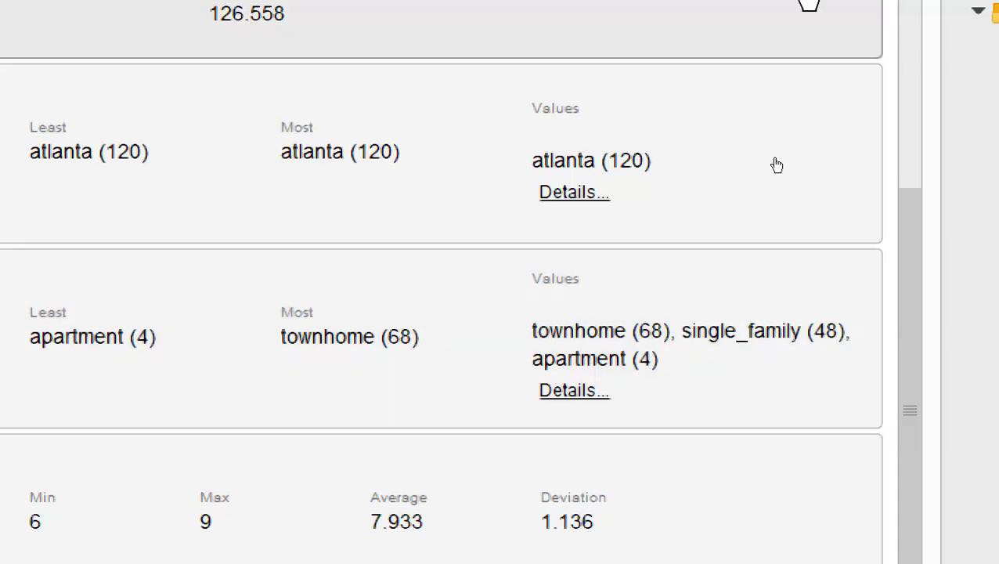
{"action": "left_click", "coordinate": [611, 91]}
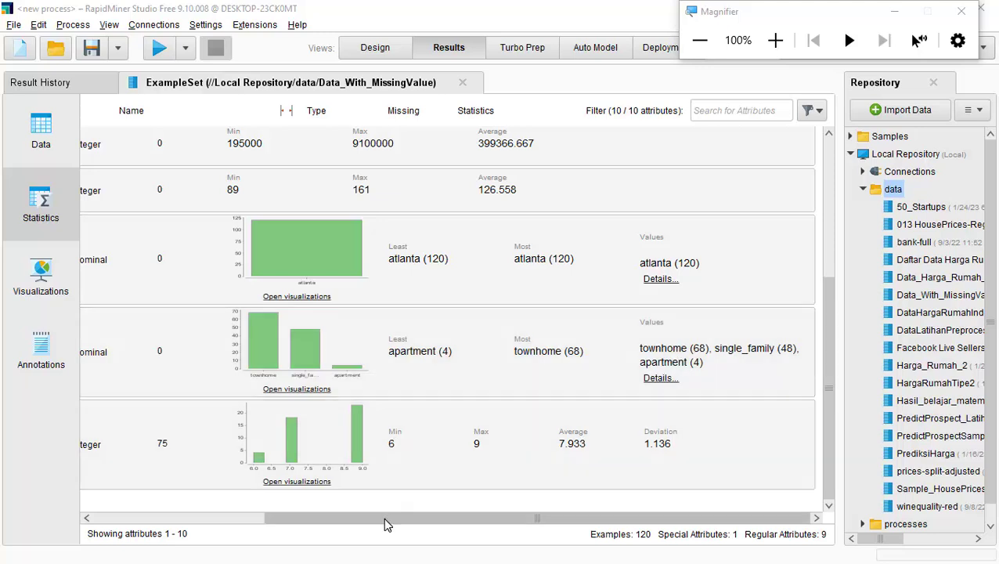
{"action": "left_click_drag", "start_coordinate": [385, 524], "coordinate": [208, 524]}
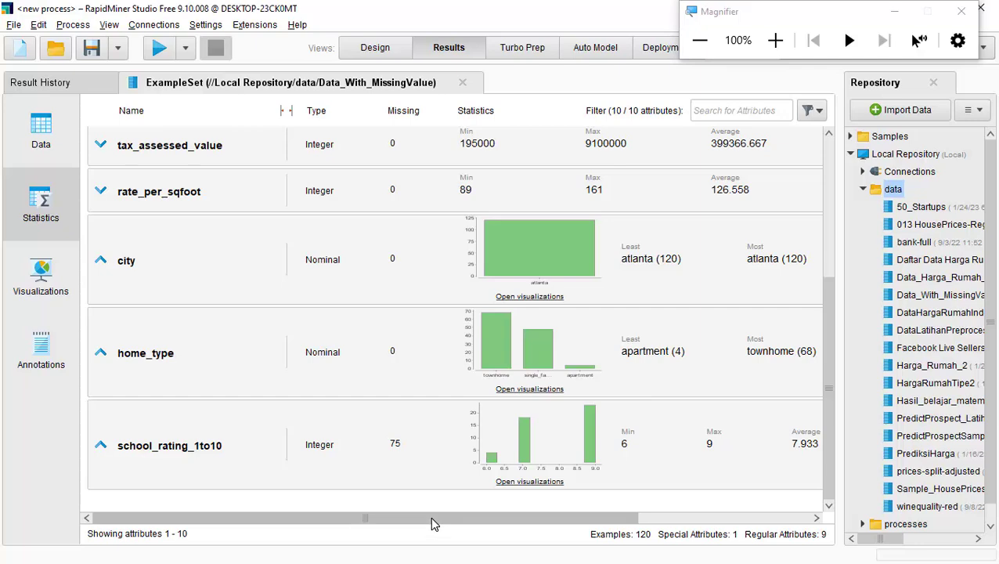
Step: Review the minimum, maximum and average statistics of the numeric attributes, briefly magnifying the view to 200%
{"action": "left_click_drag", "start_coordinate": [430, 524], "coordinate": [602, 524]}
{"action": "scroll", "coordinate": [646, 381], "scroll_direction": "up", "scroll_amount": 2}
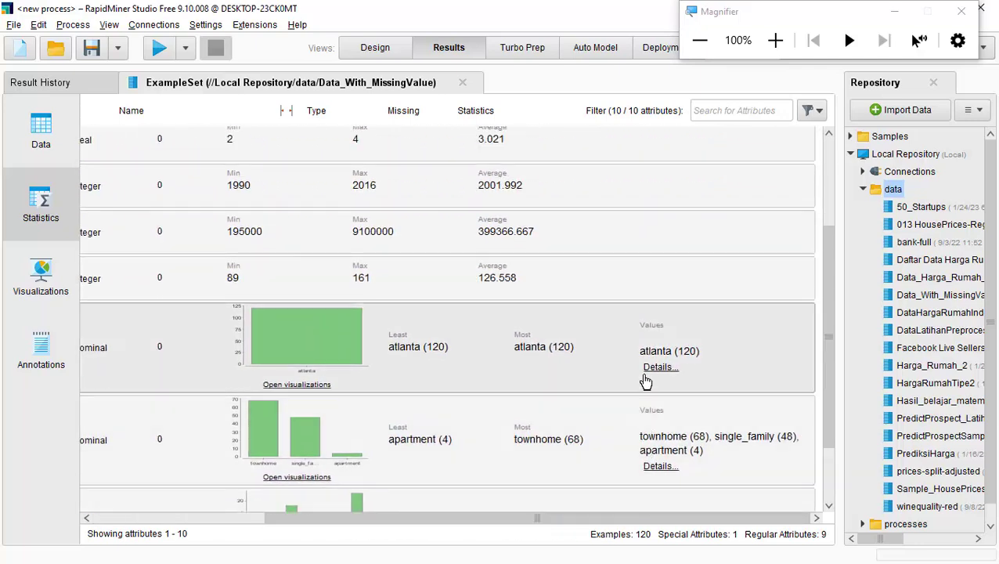
{"action": "scroll", "coordinate": [646, 382], "scroll_direction": "up", "scroll_amount": 4}
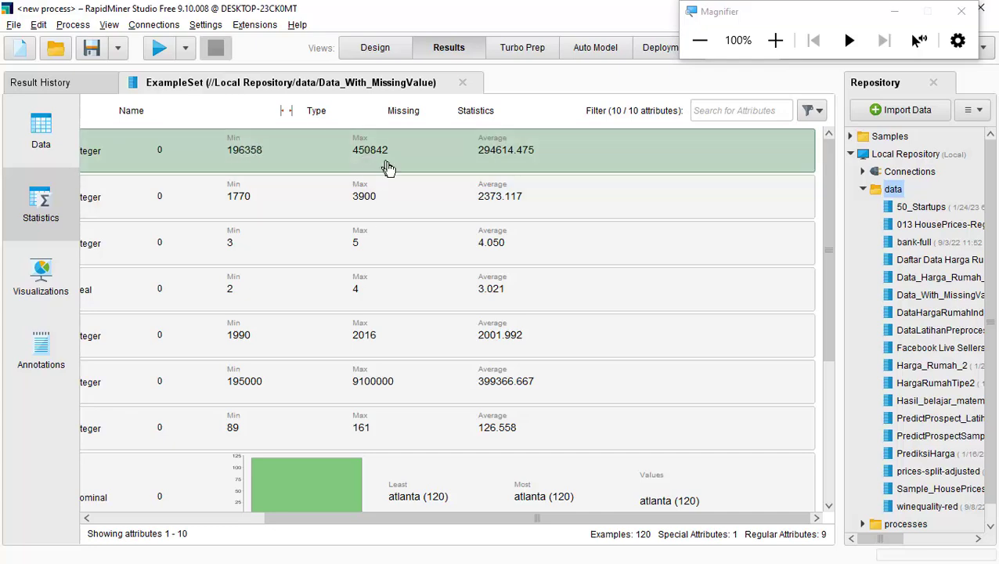
{"action": "left_click", "coordinate": [775, 40]}
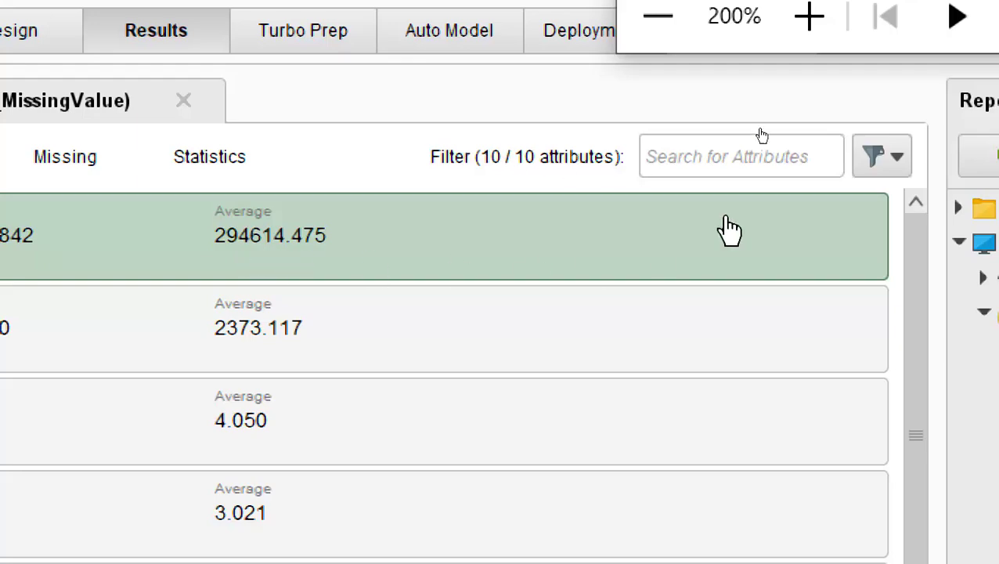
{"action": "left_click", "coordinate": [658, 17]}
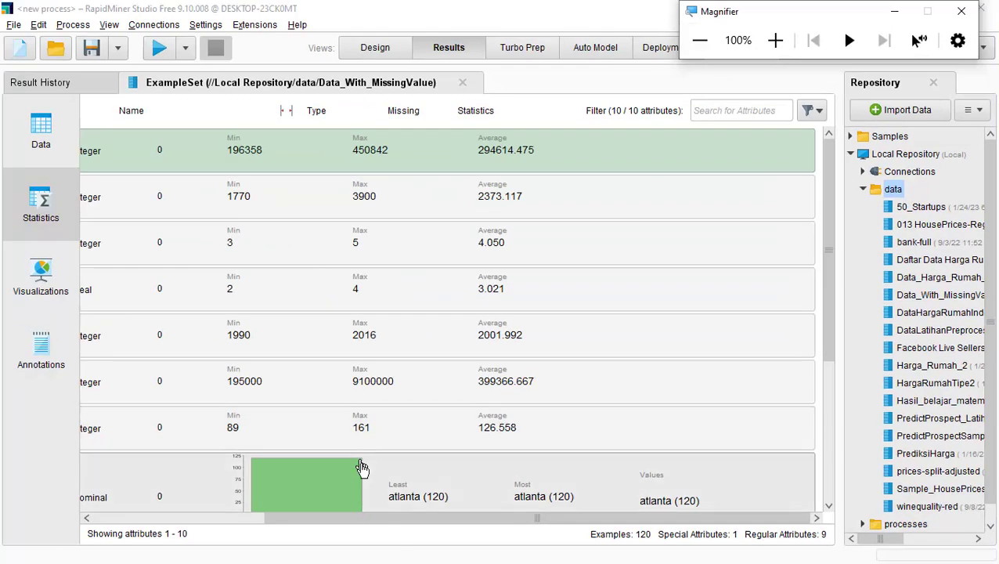
Step: Add the Data_With_MissingValue dataset from the local repository to the process and place it beside the process input port
{"action": "left_click_drag", "start_coordinate": [462, 517], "coordinate": [218, 541]}
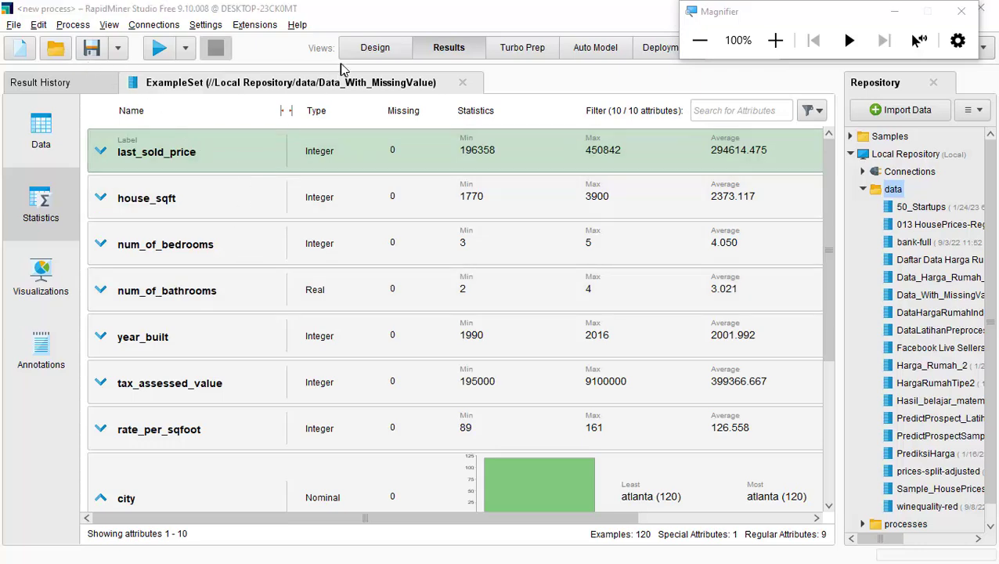
{"action": "left_click", "coordinate": [371, 51]}
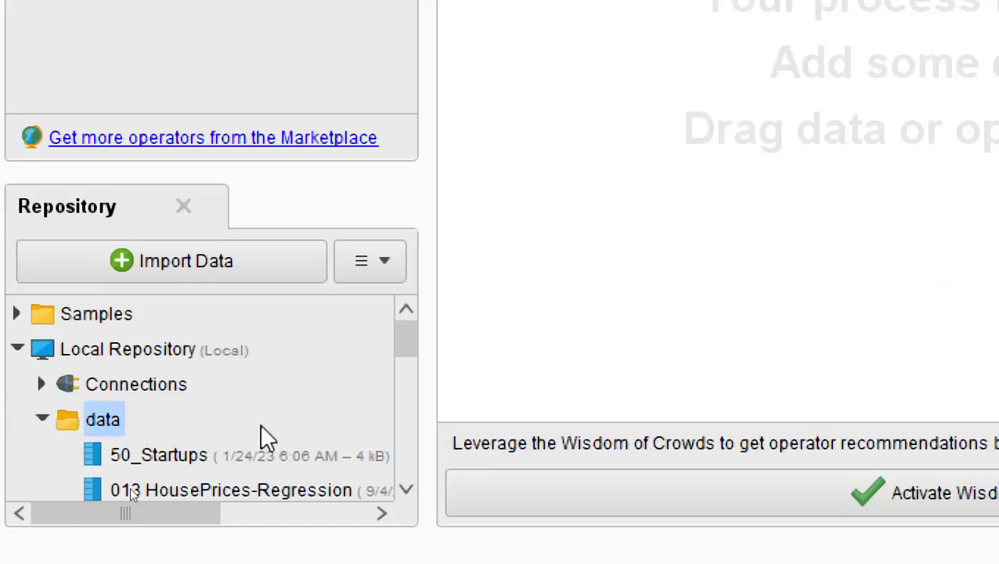
{"action": "scroll", "coordinate": [112, 458], "scroll_direction": "down", "scroll_amount": 1}
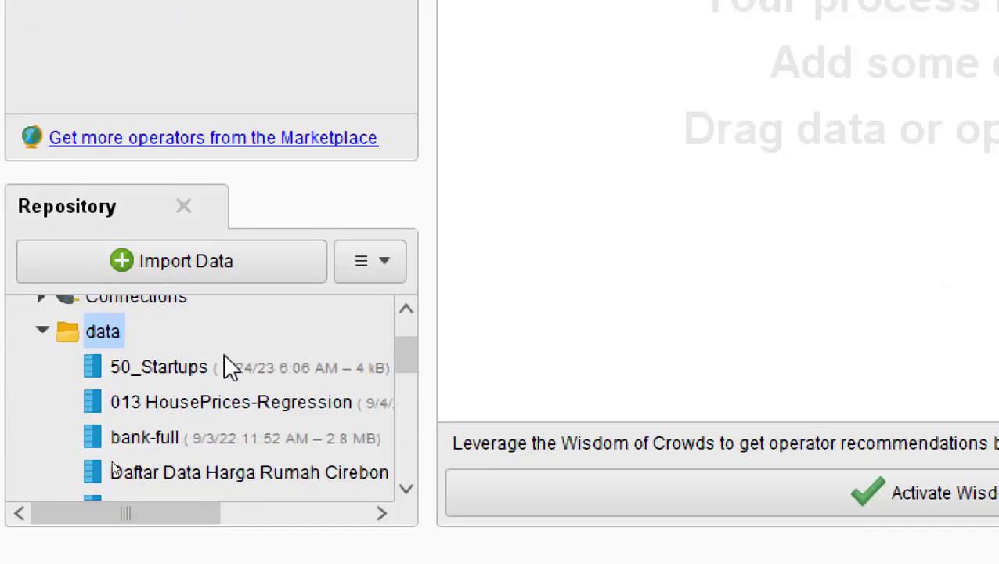
{"action": "scroll", "coordinate": [278, 440], "scroll_direction": "down", "scroll_amount": 1}
{"action": "scroll", "coordinate": [274, 451], "scroll_direction": "down", "scroll_amount": 2}
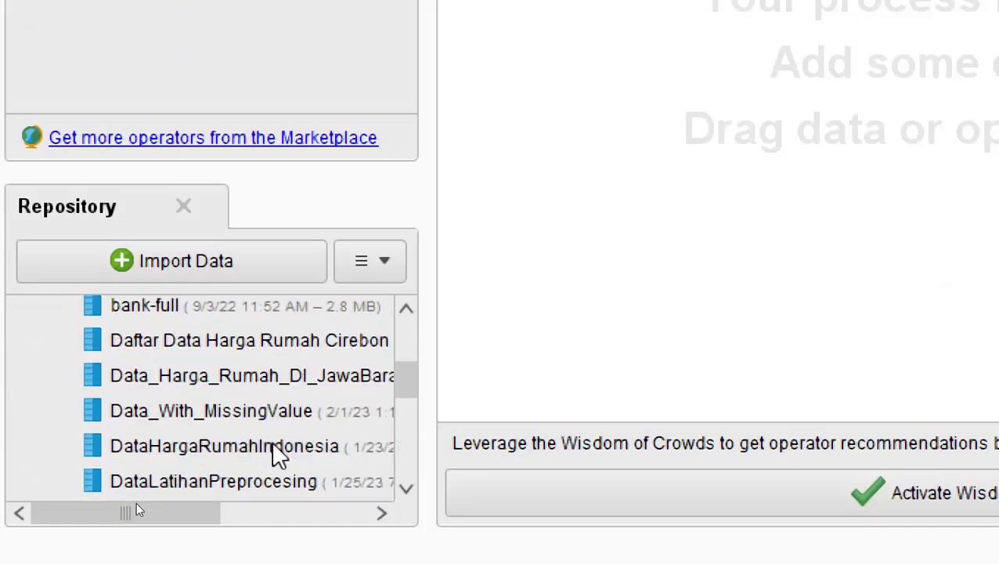
{"action": "left_click_drag", "start_coordinate": [188, 427], "coordinate": [587, 4]}
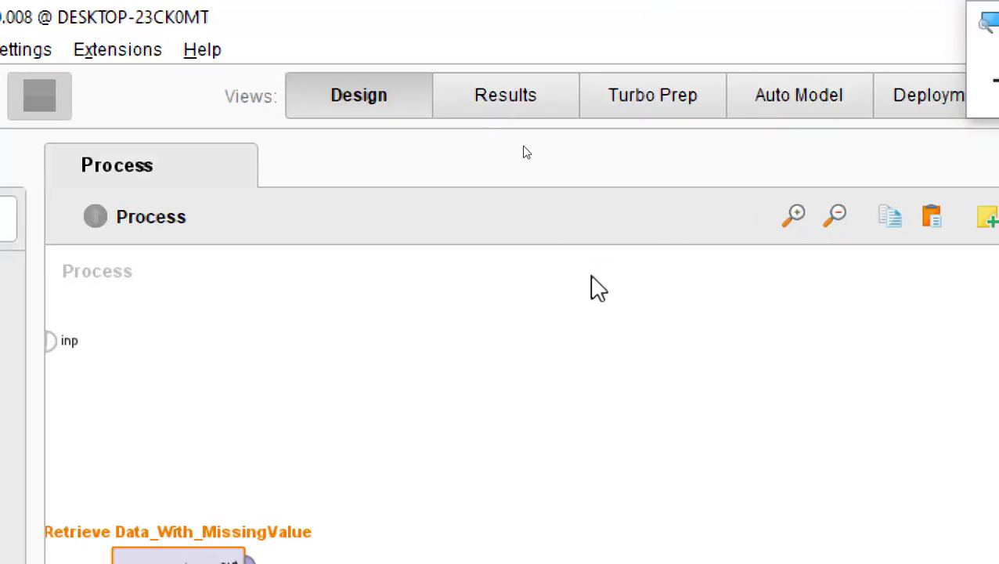
{"action": "left_click", "coordinate": [854, 86]}
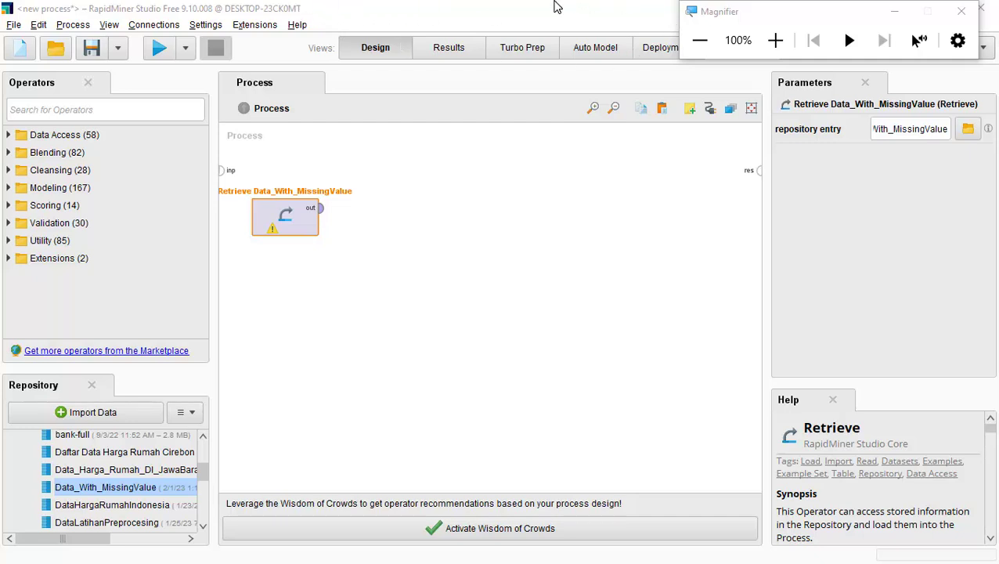
{"action": "left_click_drag", "start_coordinate": [764, 35], "coordinate": [819, 73]}
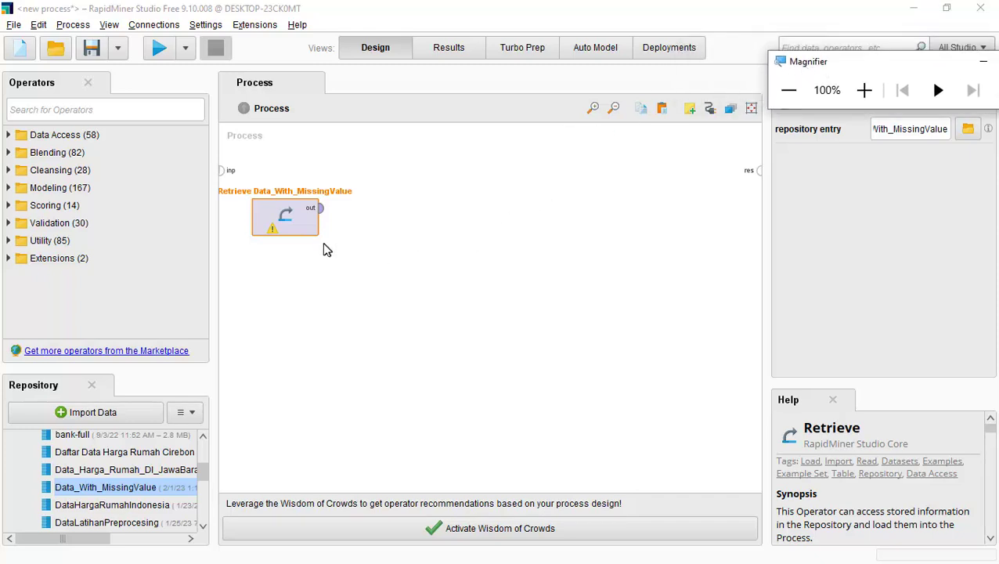
{"action": "left_click_drag", "start_coordinate": [274, 223], "coordinate": [278, 164]}
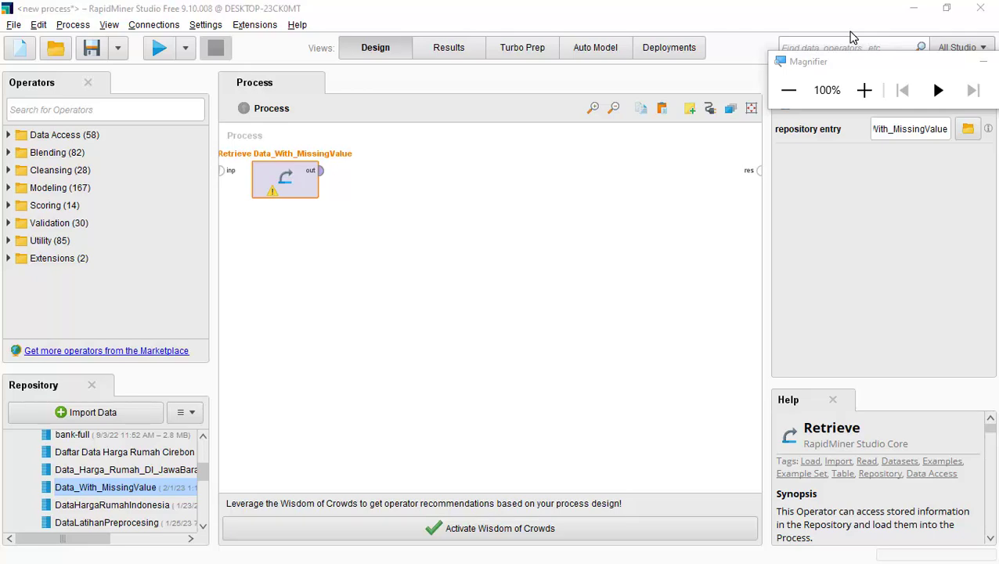
Step: Review the dataset's attribute statistics again, down to city, home_type and school_rating_1to10
{"action": "left_click", "coordinate": [442, 47]}
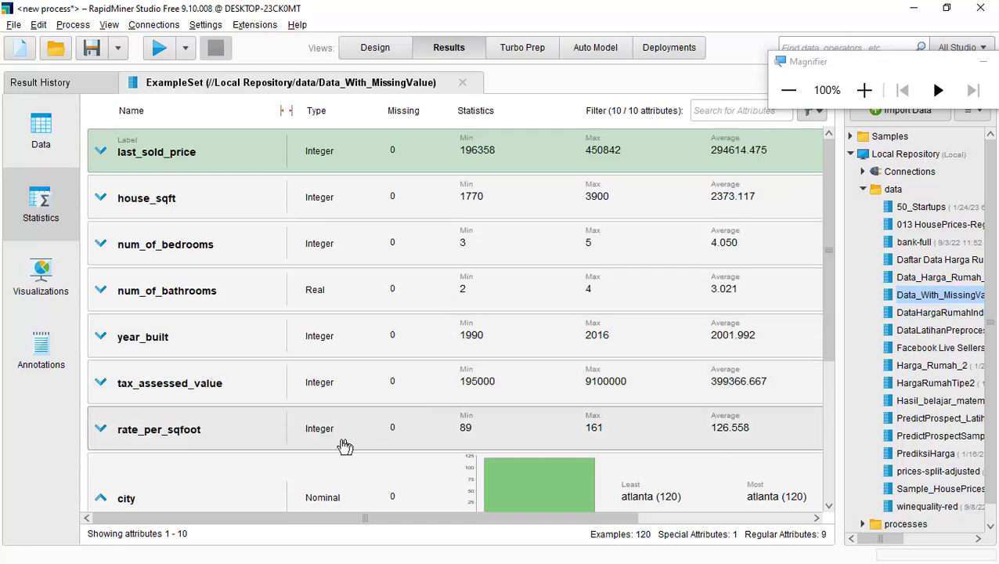
{"action": "scroll", "coordinate": [345, 458], "scroll_direction": "down", "scroll_amount": 3}
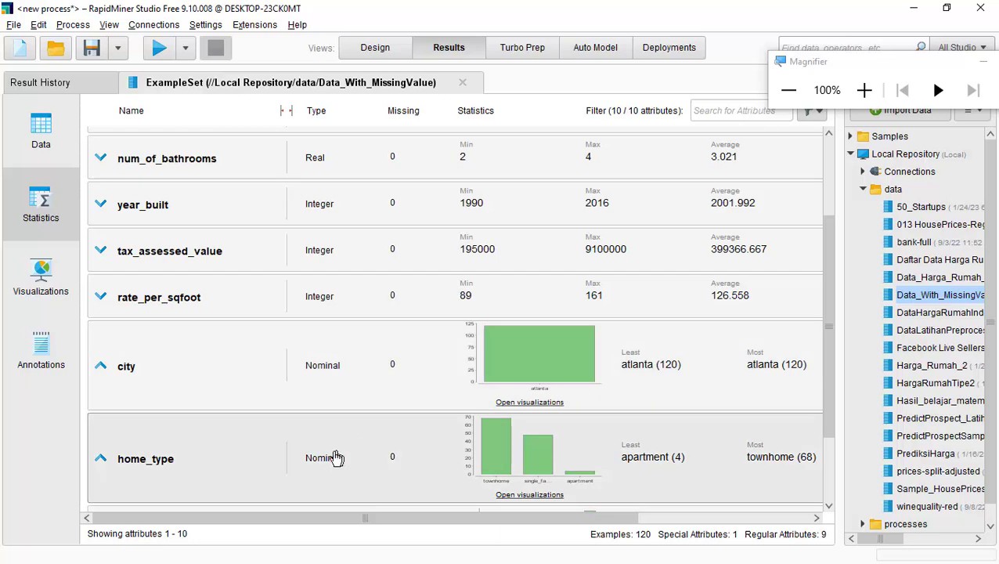
{"action": "scroll", "coordinate": [150, 476], "scroll_direction": "down", "scroll_amount": 3}
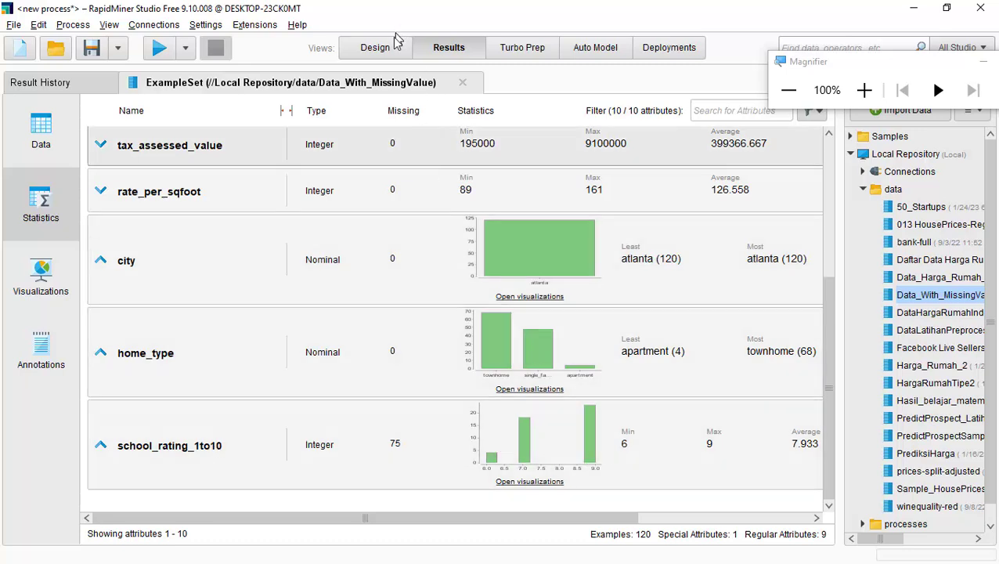
Step: Search the operators for "selec" and add Select Attributes to the process beside the Retrieve operator
{"action": "left_click", "coordinate": [369, 48]}
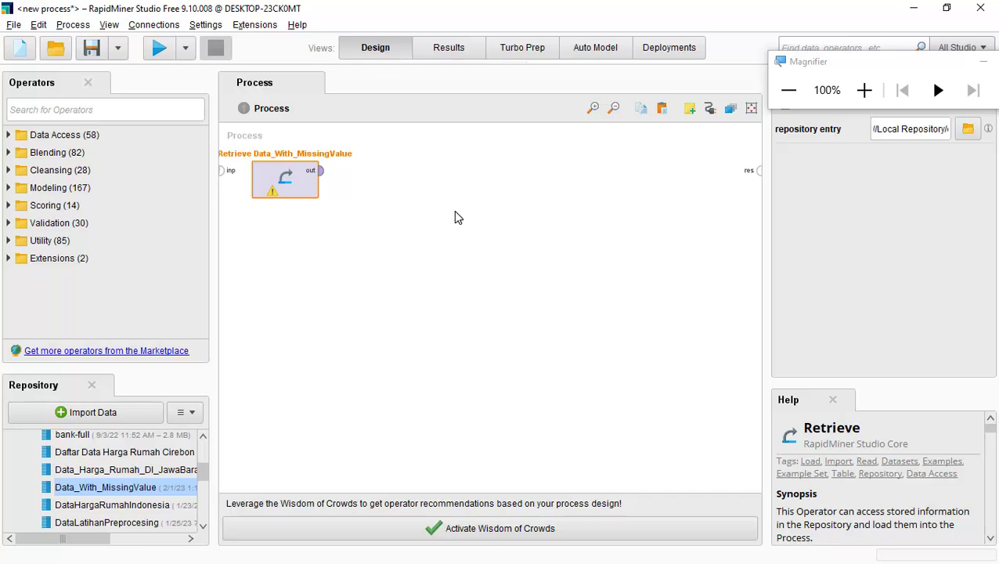
{"action": "left_click", "coordinate": [138, 107]}
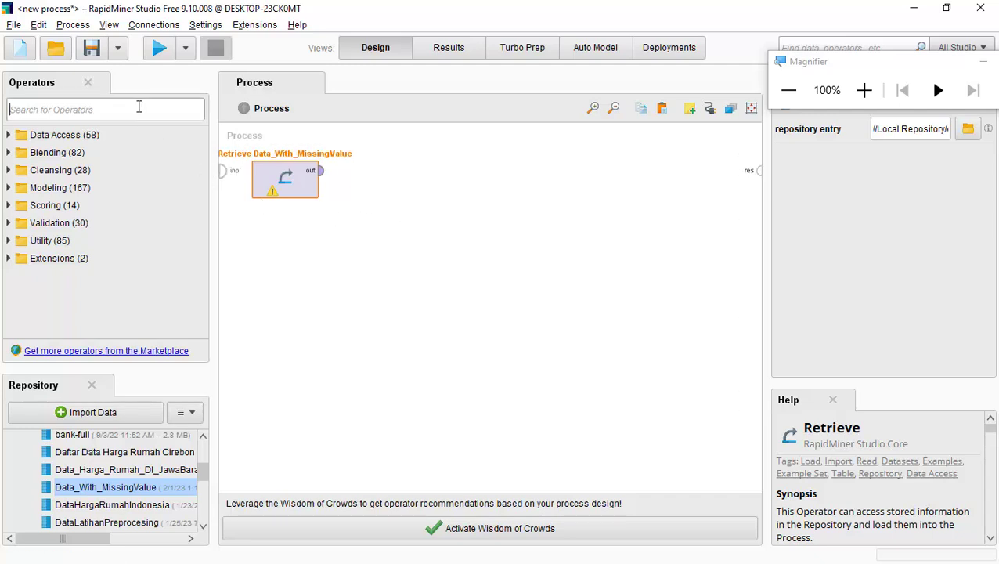
{"action": "type", "text": "seel"}
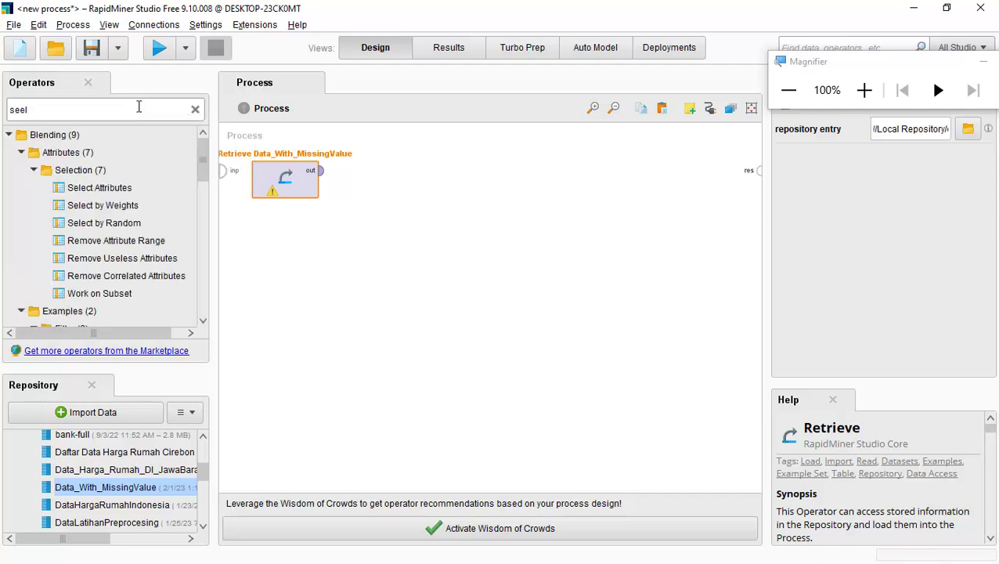
{"action": "key", "text": "BackSpace"}
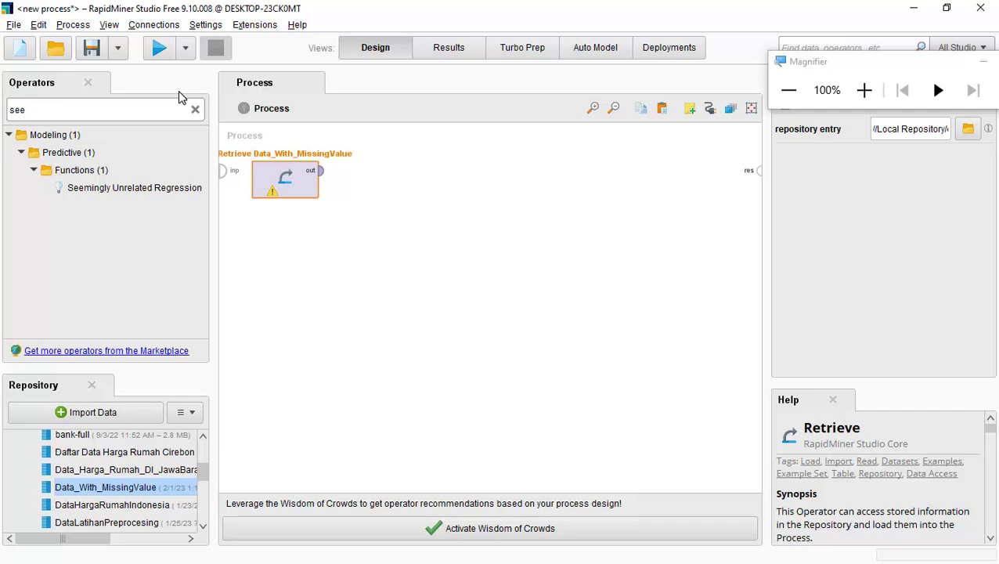
{"action": "key", "text": "BackSpace"}
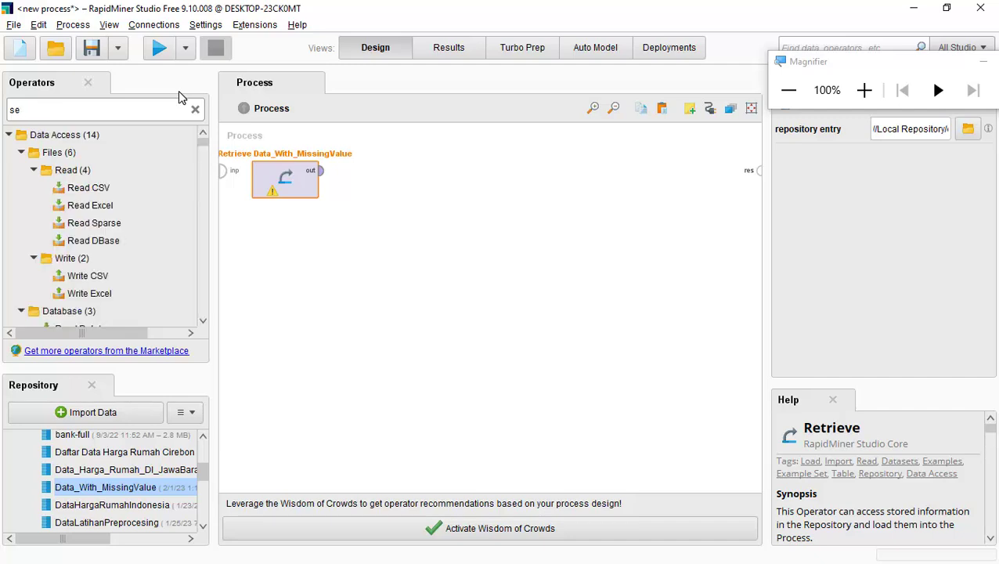
{"action": "type", "text": "lec"}
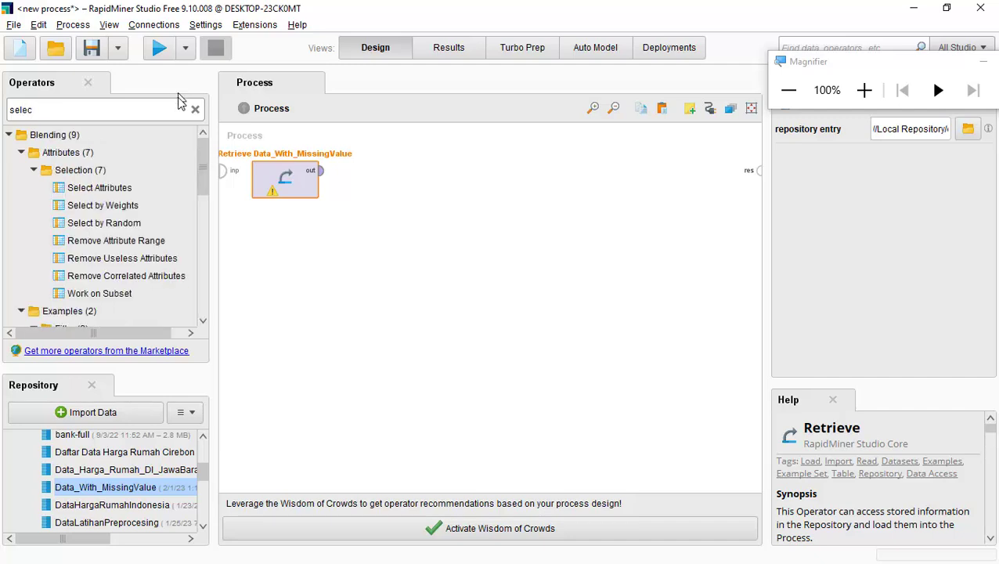
{"action": "left_click_drag", "start_coordinate": [125, 187], "coordinate": [363, 176]}
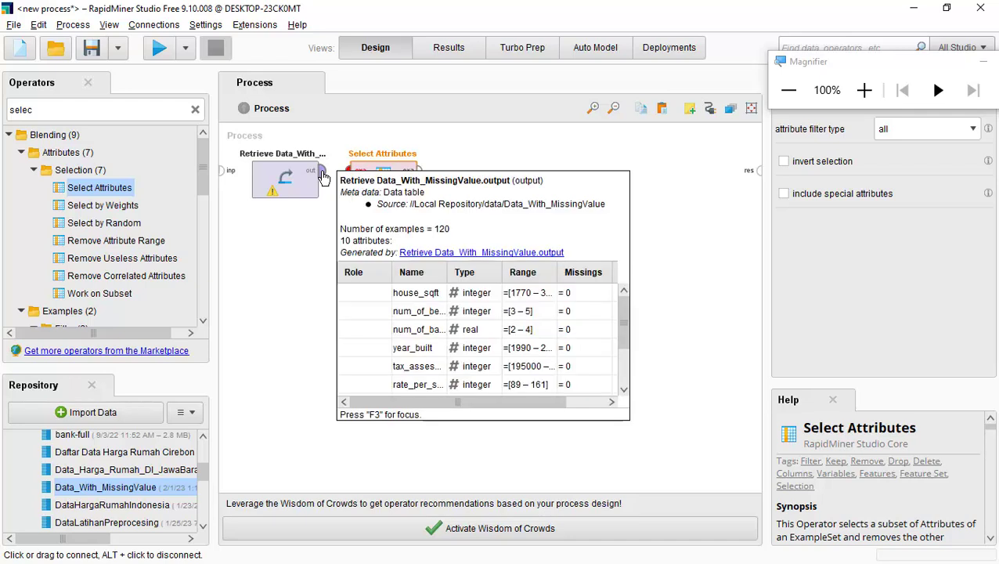
Step: Connect the Retrieve output to the Select Attributes example input, and its example output to the process result port
{"action": "left_click", "coordinate": [323, 176]}
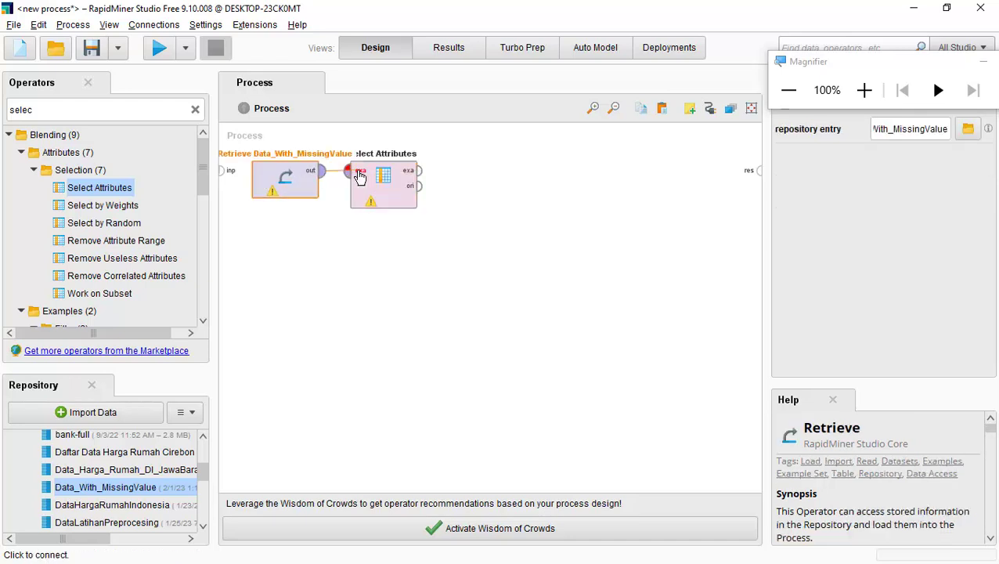
{"action": "left_click", "coordinate": [360, 174]}
{"action": "left_click", "coordinate": [397, 196]}
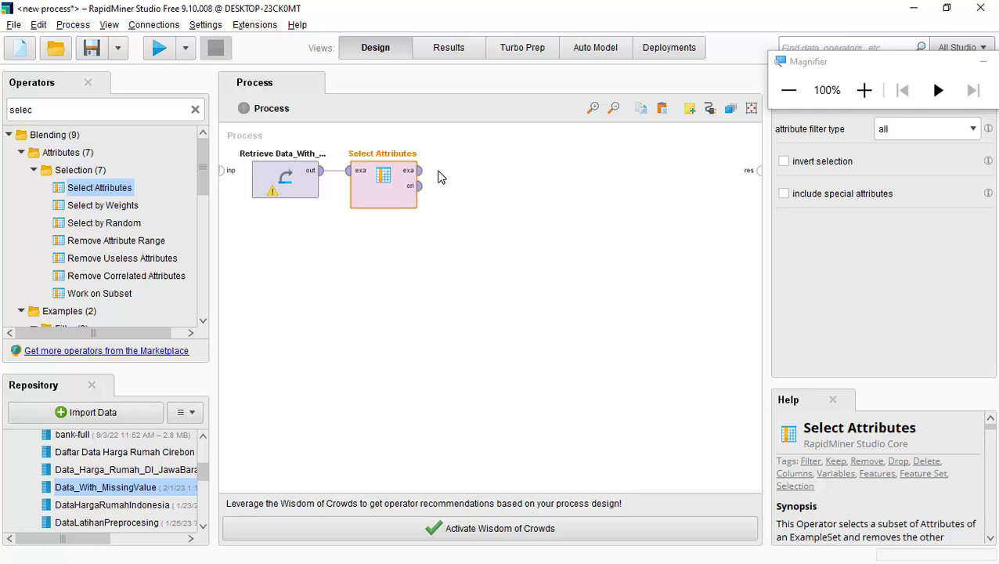
{"action": "left_click", "coordinate": [420, 171]}
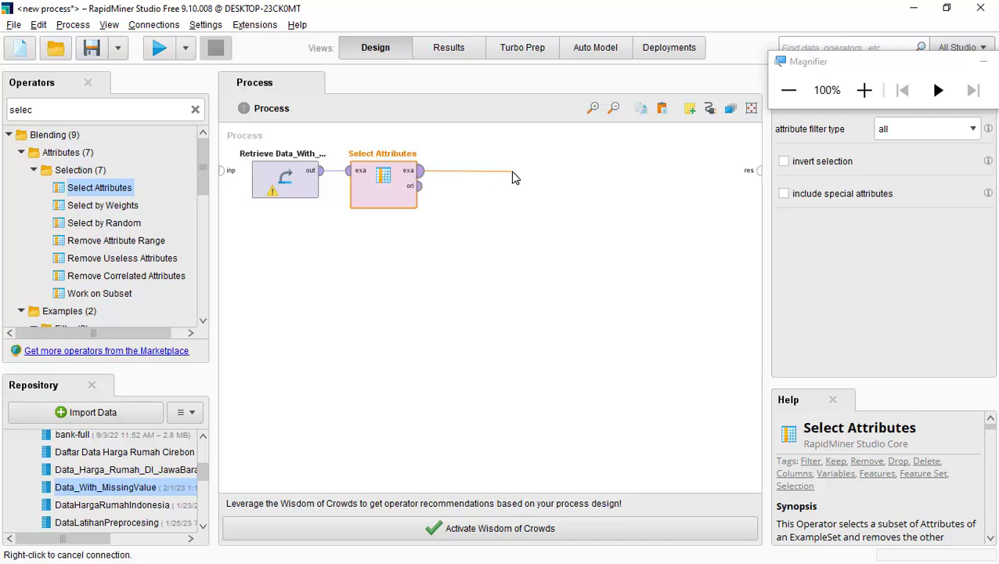
{"action": "left_click", "coordinate": [756, 171]}
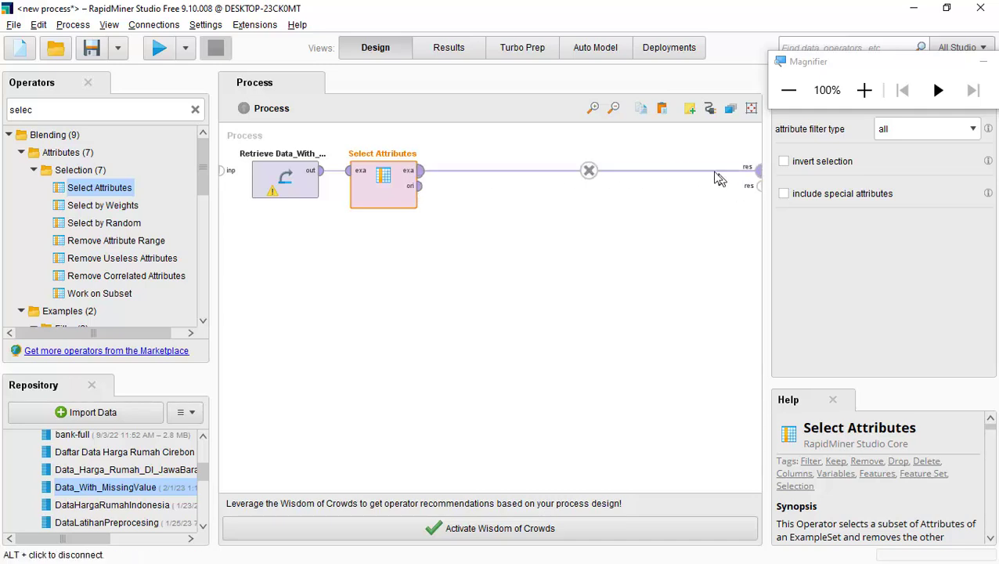
Step: Set the attribute filter type of the Select Attributes operator to single
{"action": "left_click_drag", "start_coordinate": [839, 67], "coordinate": [904, 486]}
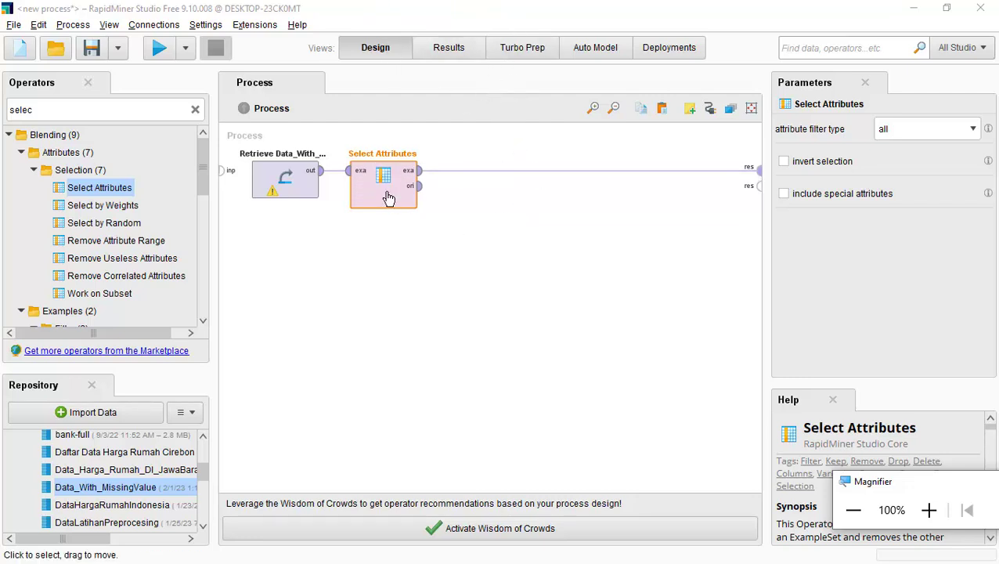
{"action": "mouse_move", "coordinate": [390, 197]}
{"action": "left_mouse_down"}
{"action": "mouse_move", "coordinate": [381, 318]}
{"action": "mouse_move", "coordinate": [403, 395]}
{"action": "mouse_move", "coordinate": [400, 200]}
{"action": "left_mouse_up"}
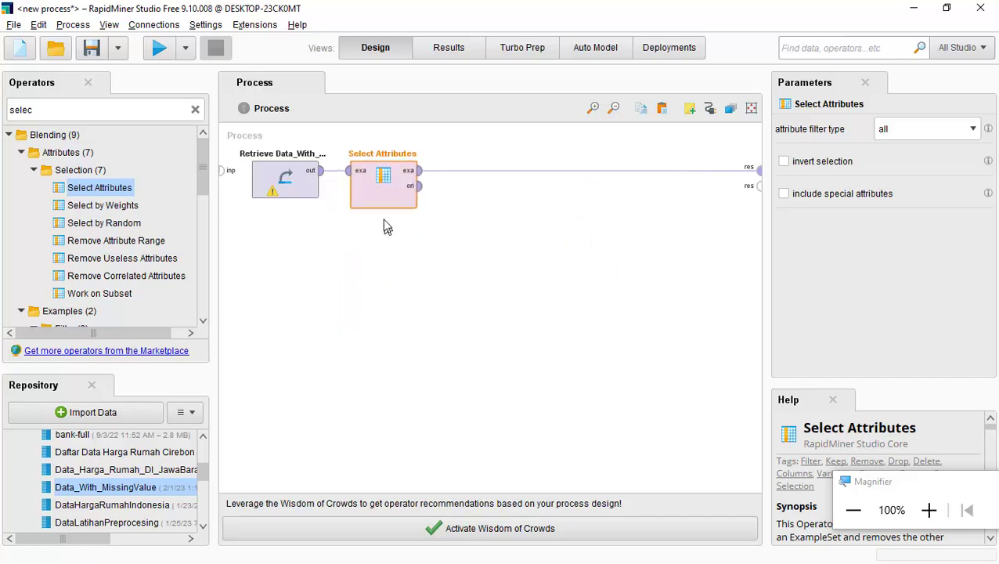
{"action": "left_click_drag", "start_coordinate": [401, 198], "coordinate": [374, 189]}
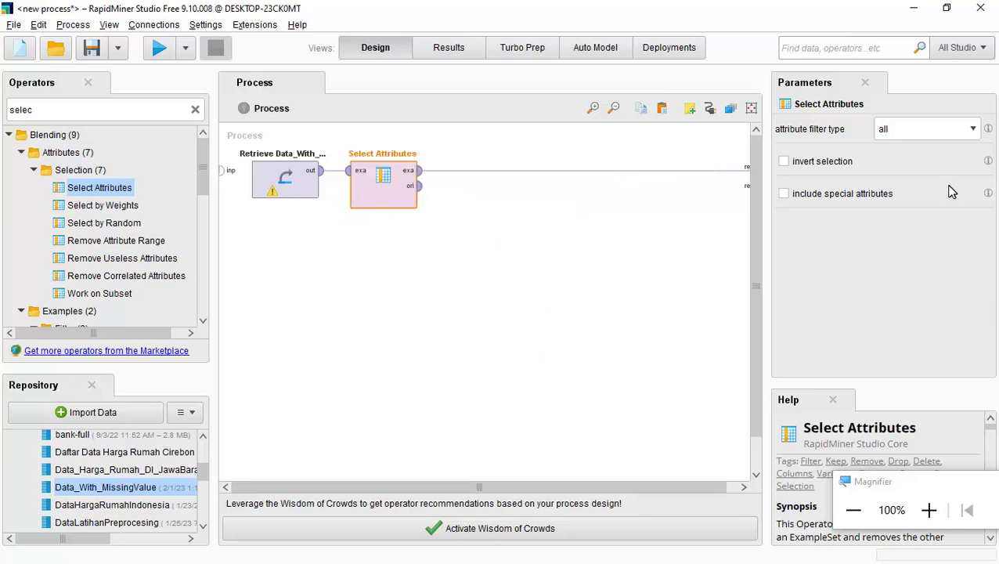
{"action": "left_click", "coordinate": [976, 133]}
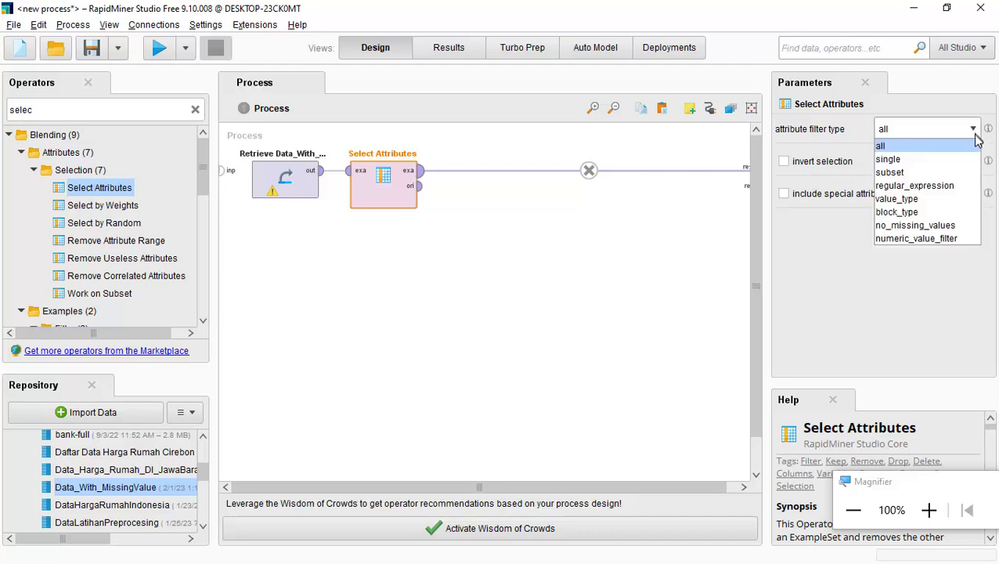
{"action": "left_click", "coordinate": [952, 160]}
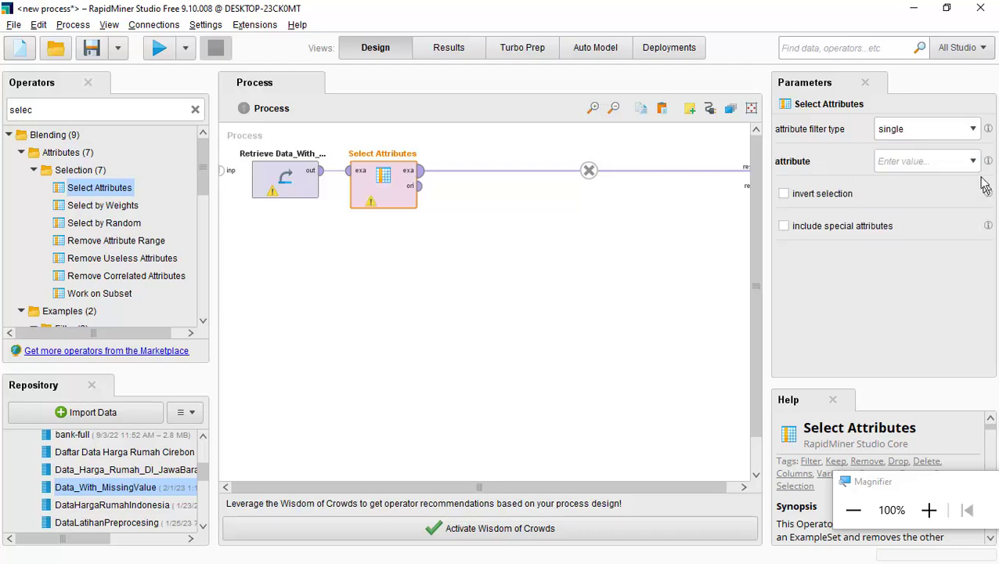
Step: Exclude the city attribute by choosing it with invert selection enabled, and run the process
{"action": "left_click", "coordinate": [975, 161]}
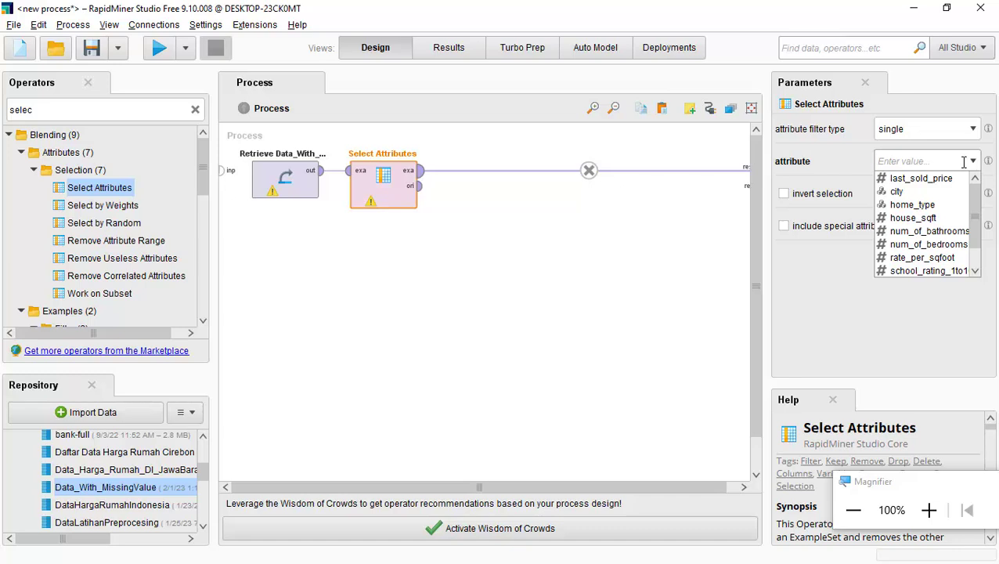
{"action": "left_click", "coordinate": [925, 508]}
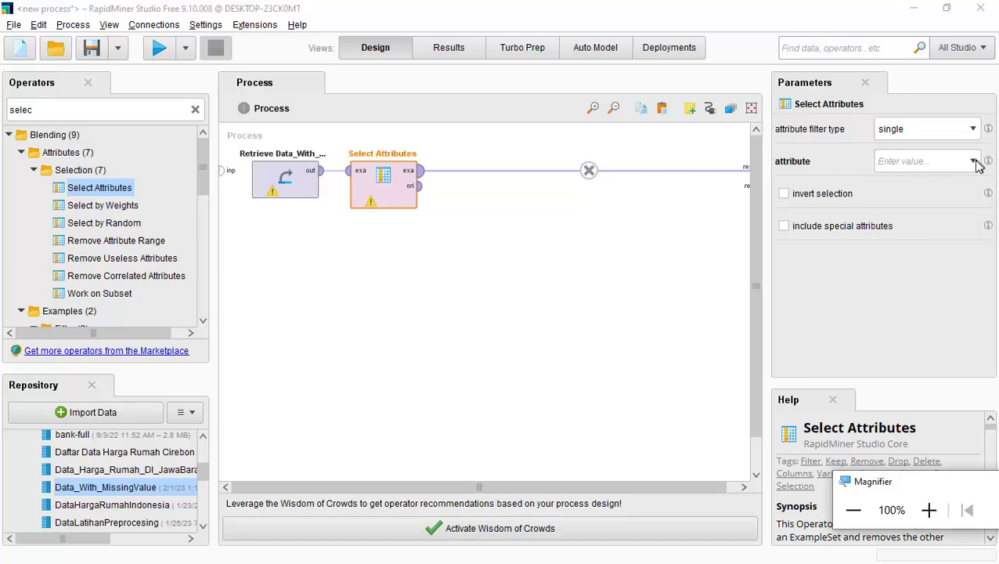
{"action": "left_click", "coordinate": [975, 161]}
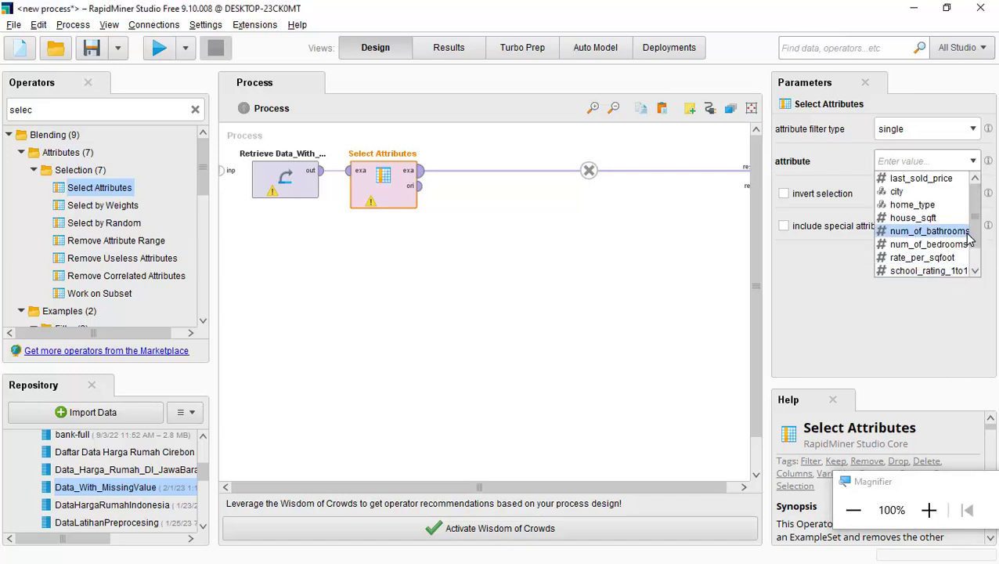
{"action": "scroll", "coordinate": [963, 266], "scroll_direction": "down", "scroll_amount": 1}
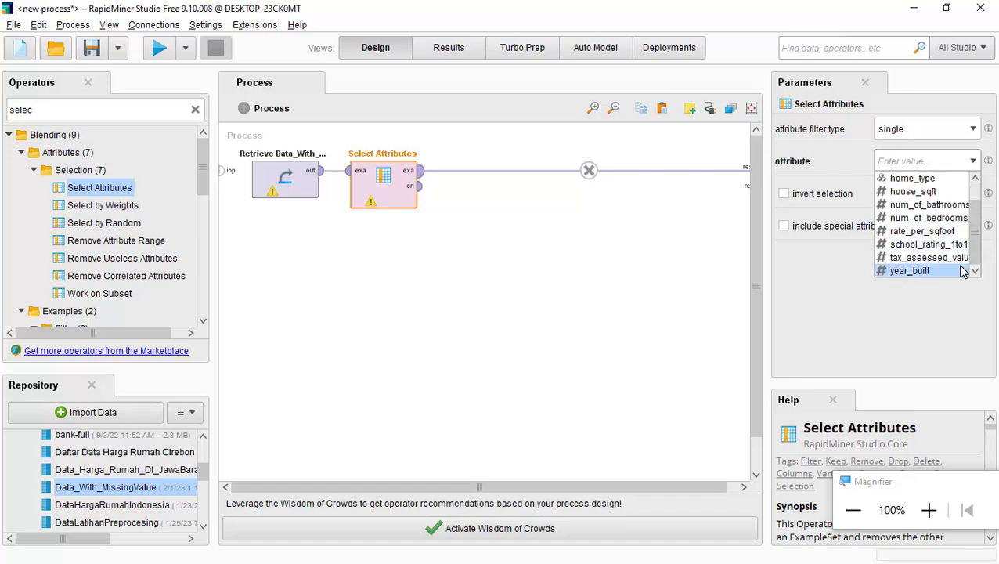
{"action": "scroll", "coordinate": [963, 270], "scroll_direction": "up", "scroll_amount": 1}
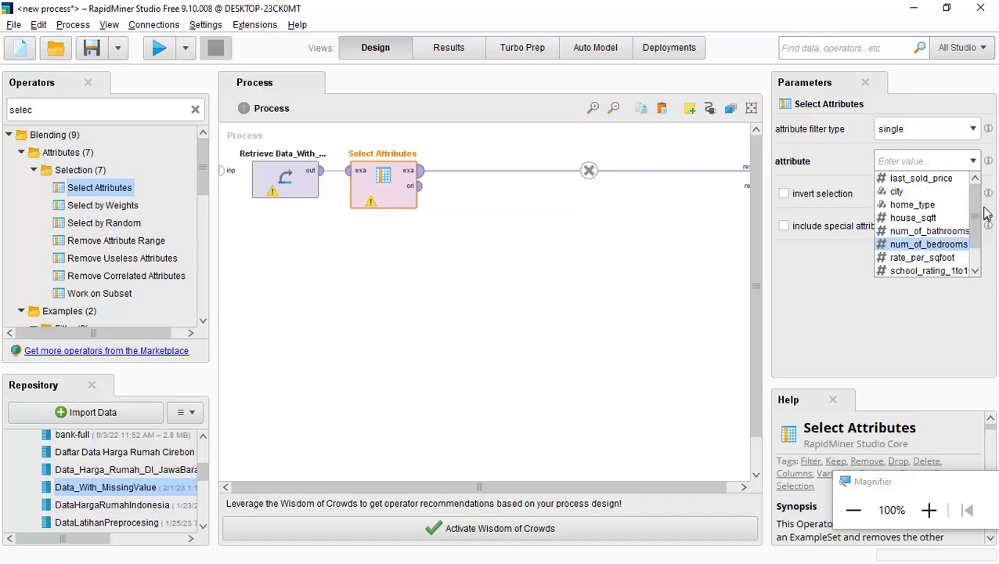
{"action": "left_click", "coordinate": [900, 192]}
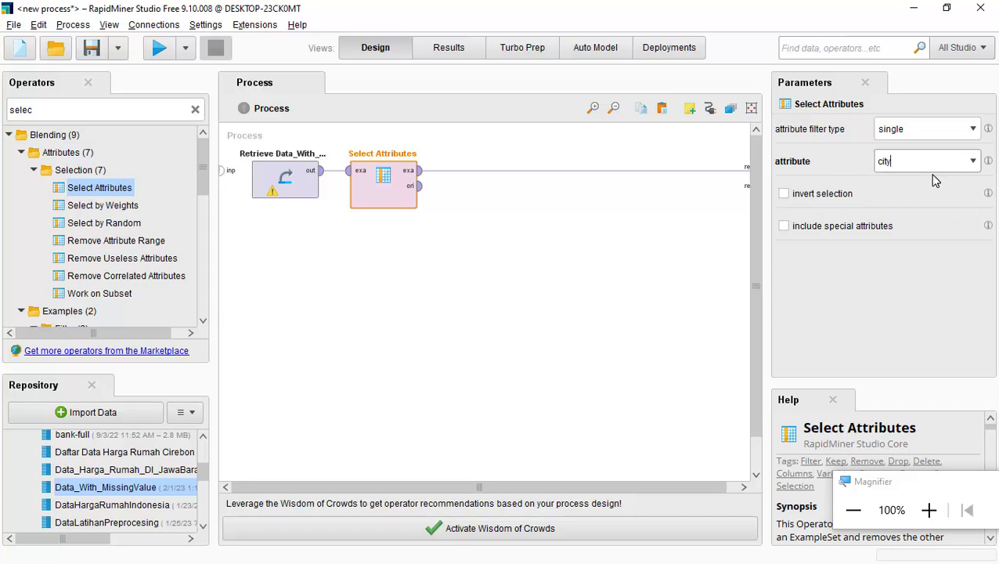
{"action": "left_click", "coordinate": [807, 197]}
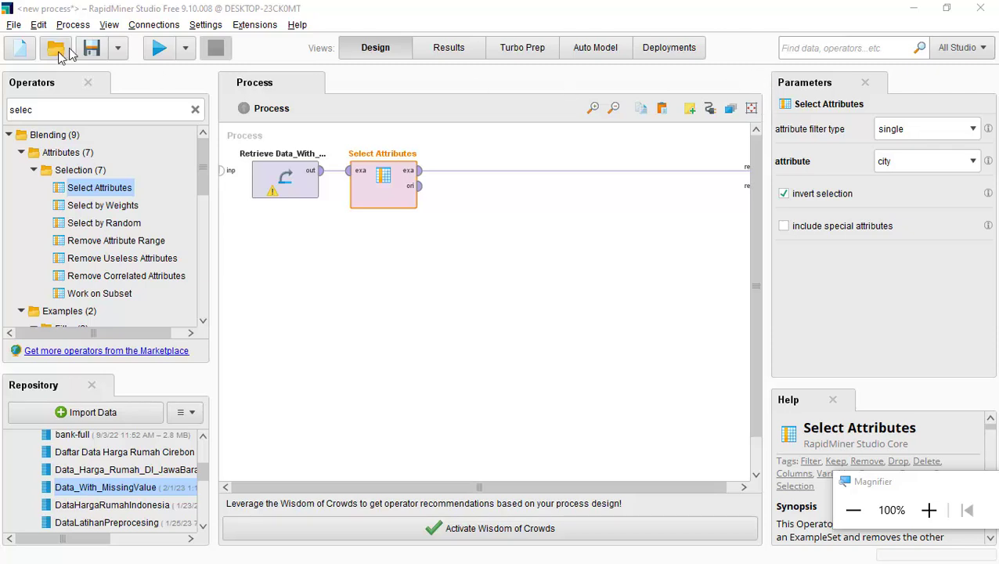
{"action": "left_click", "coordinate": [162, 50]}
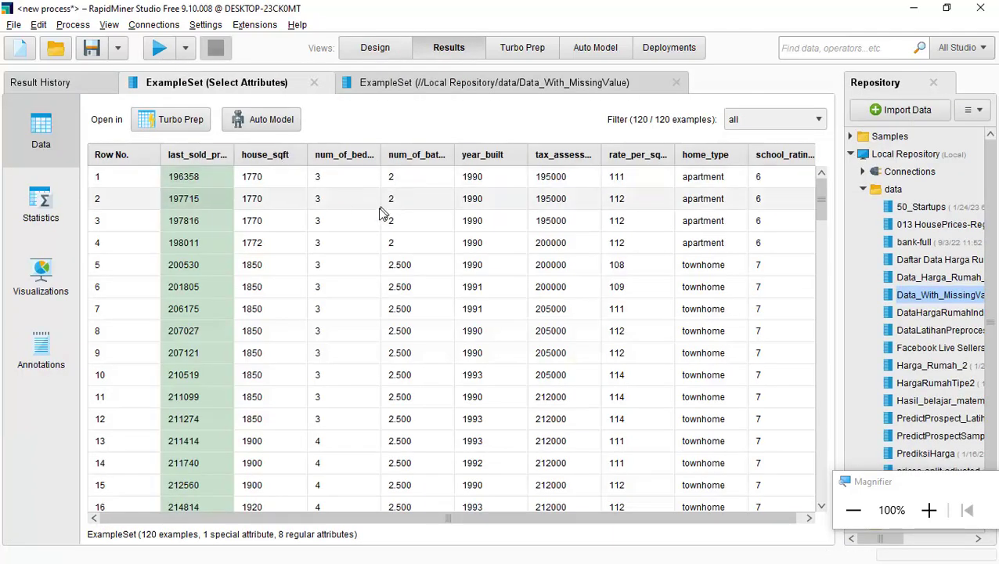
Step: Turn off invert selection for the city attribute in the Select Attributes operator and run the process
{"action": "left_click_drag", "start_coordinate": [375, 521], "coordinate": [491, 535]}
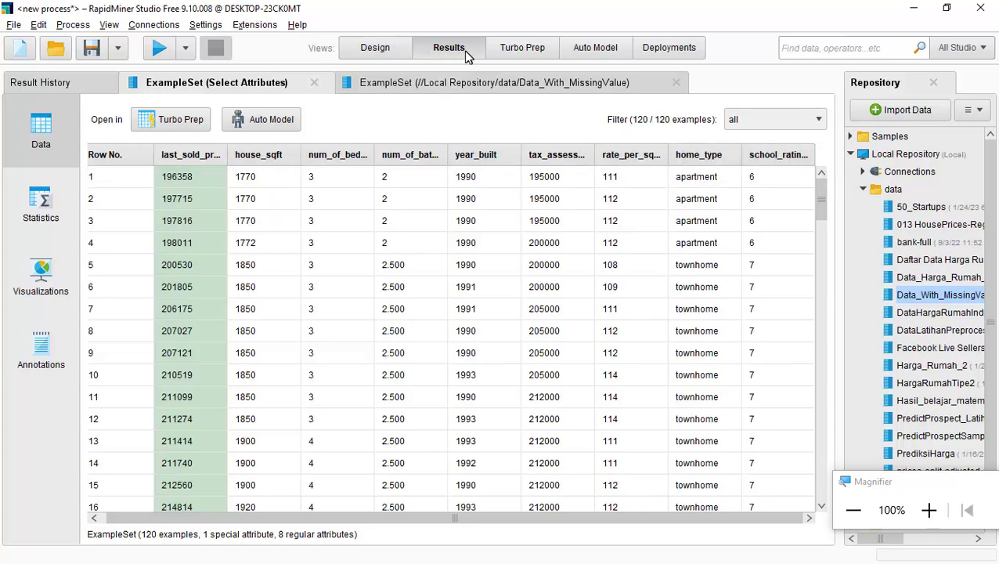
{"action": "left_click", "coordinate": [399, 50]}
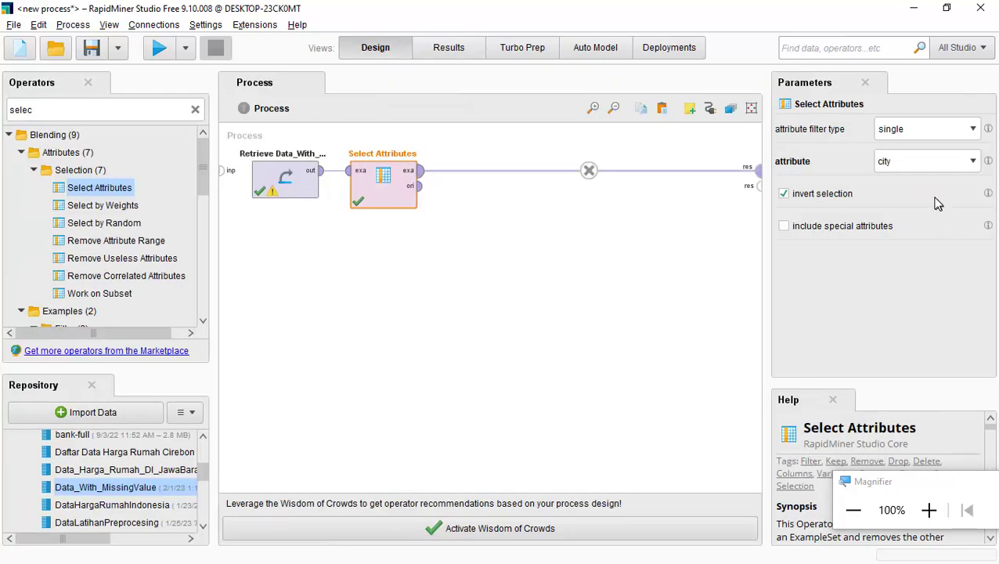
{"action": "left_click", "coordinate": [783, 194]}
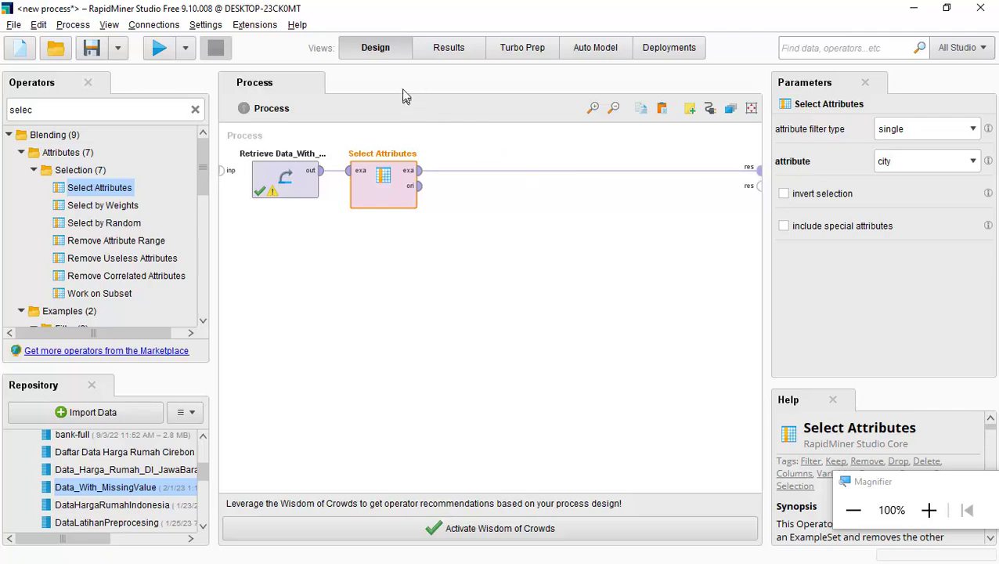
{"action": "left_click", "coordinate": [159, 48]}
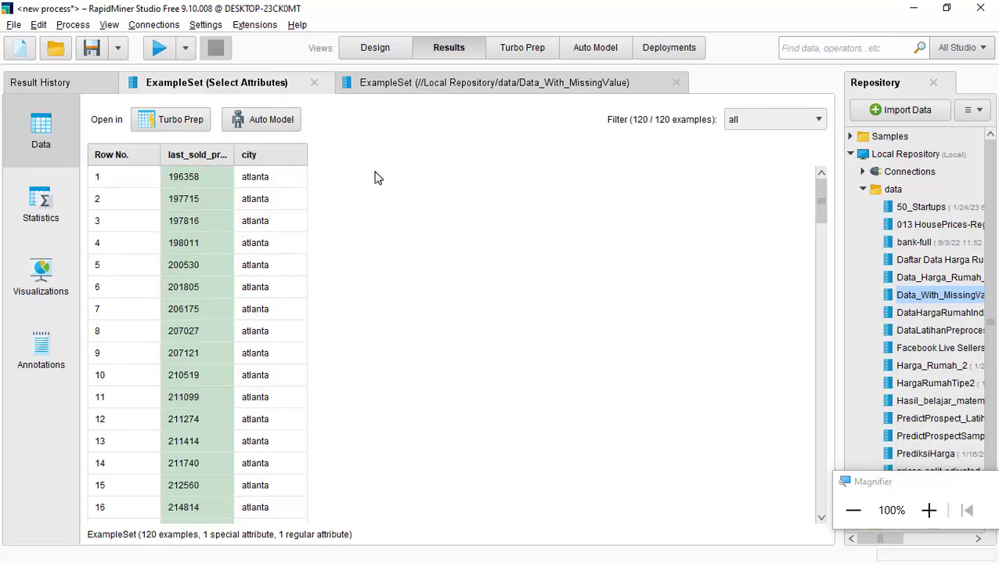
Step: Re-enable invert selection for city and add a second Select Attributes operator after the first, removing the existing link to the result port
{"action": "left_click", "coordinate": [373, 49]}
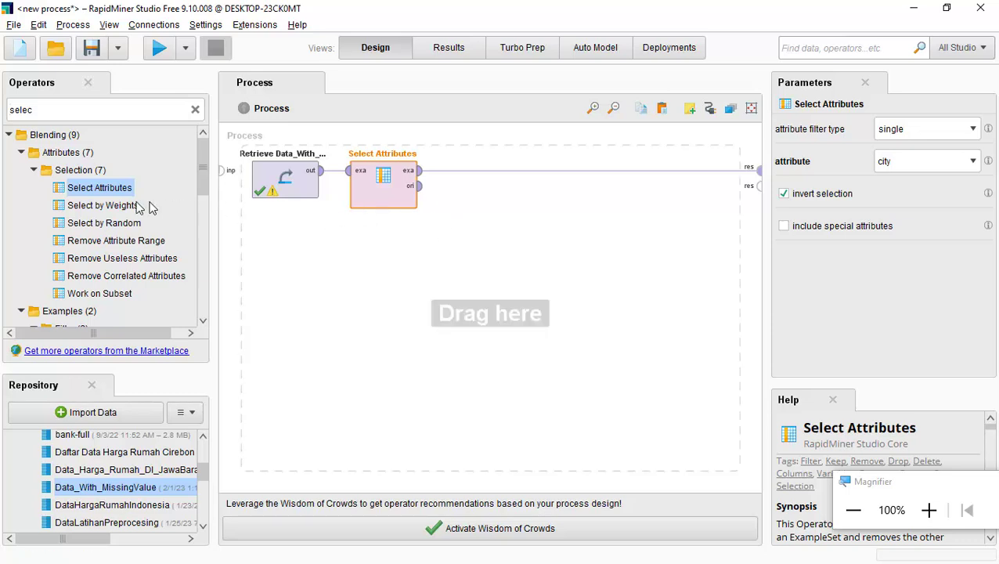
{"action": "left_click_drag", "start_coordinate": [119, 188], "coordinate": [487, 194]}
{"action": "left_click", "coordinate": [588, 173]}
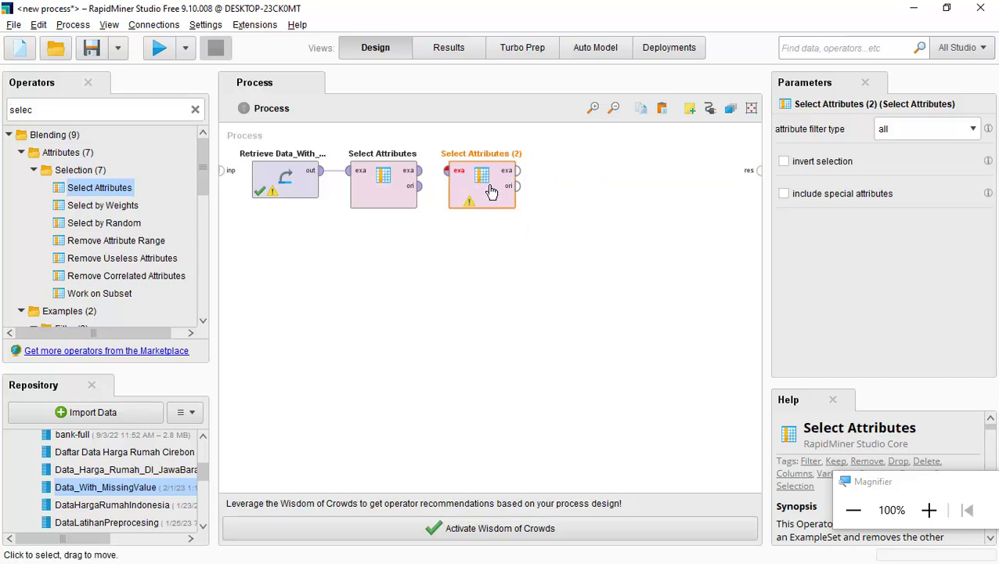
Step: Connect the first Select Attributes example output to the second operator's input, and the second's example output to the process result port
{"action": "left_click", "coordinate": [420, 171]}
{"action": "left_click", "coordinate": [447, 170]}
{"action": "left_click", "coordinate": [517, 171]}
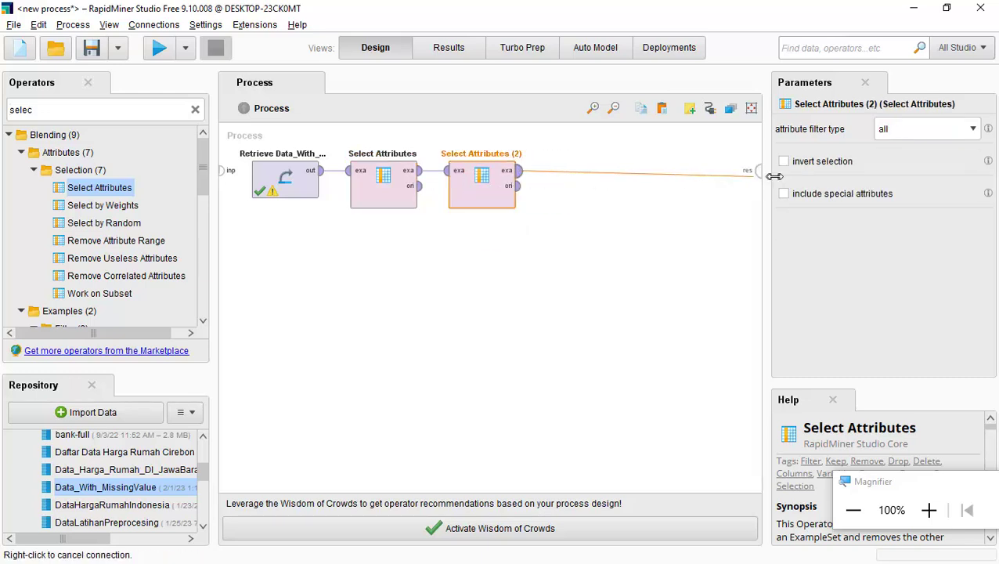
{"action": "left_click", "coordinate": [757, 174]}
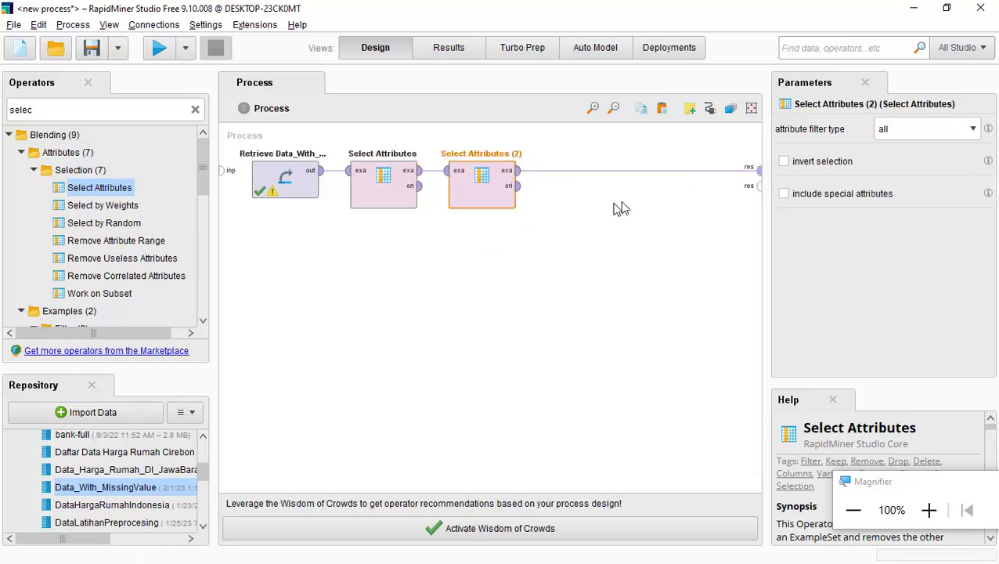
Step: Exclude school_rating_1to10 in the second Select Attributes operator using the single filter type with invert selection, and run the process
{"action": "left_click", "coordinate": [961, 131]}
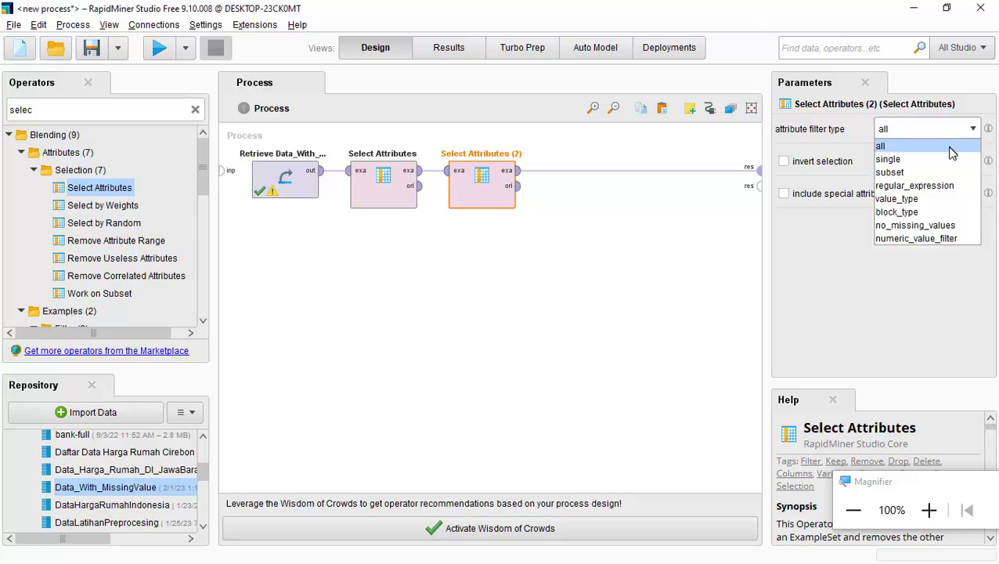
{"action": "left_click", "coordinate": [948, 159]}
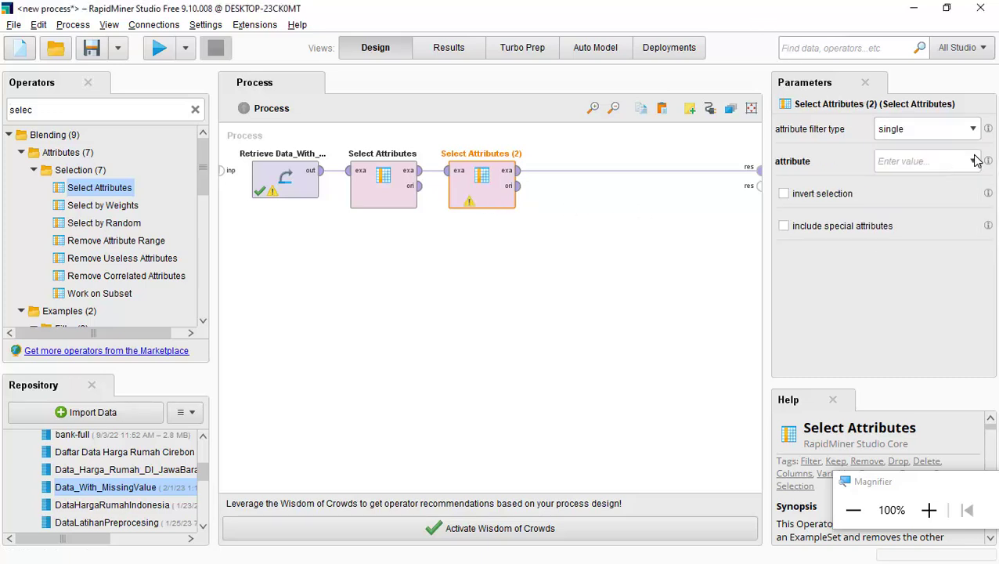
{"action": "left_click", "coordinate": [973, 161]}
{"action": "scroll", "coordinate": [976, 205], "scroll_direction": "down", "scroll_amount": 1}
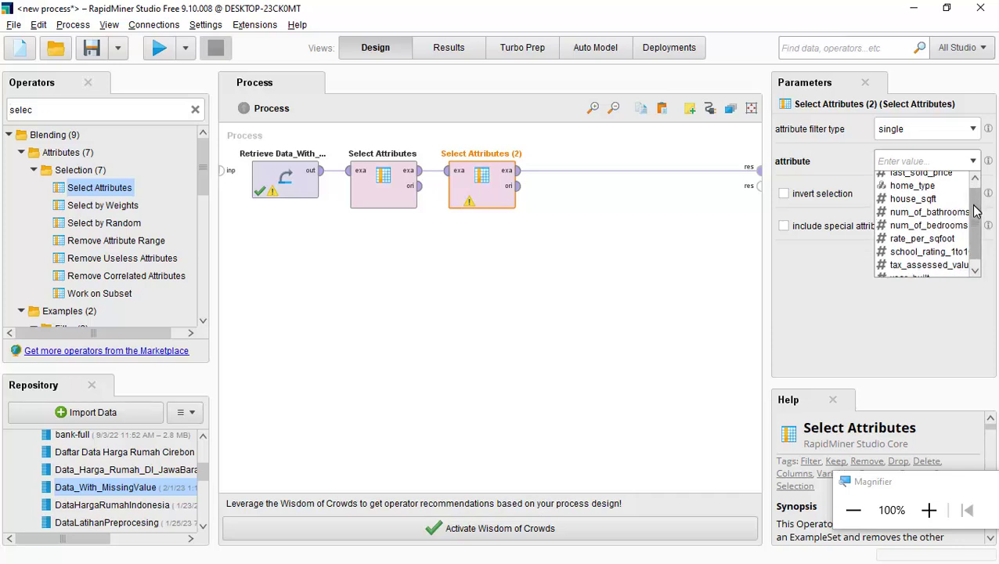
{"action": "left_click", "coordinate": [932, 244]}
{"action": "left_click", "coordinate": [836, 199]}
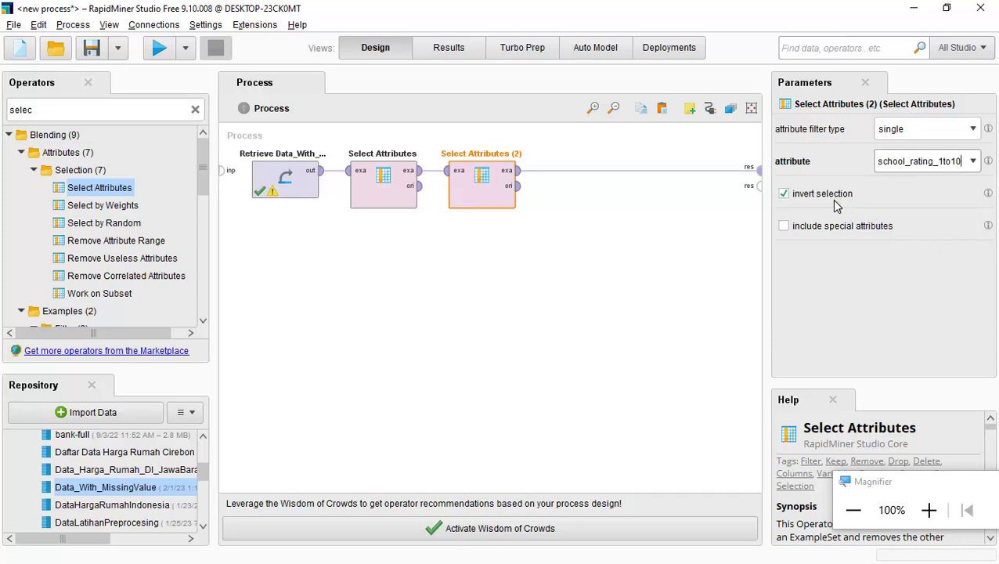
{"action": "left_click", "coordinate": [154, 50]}
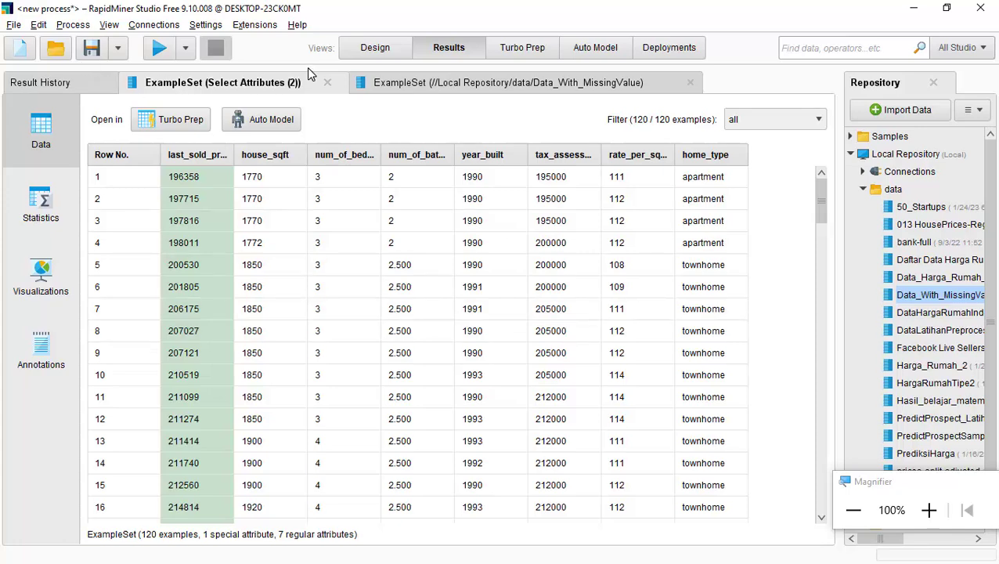
Step: Delete the second Select Attributes operator and its result connection, and reconnect the first operator's example output to the result port
{"action": "left_click", "coordinate": [377, 50]}
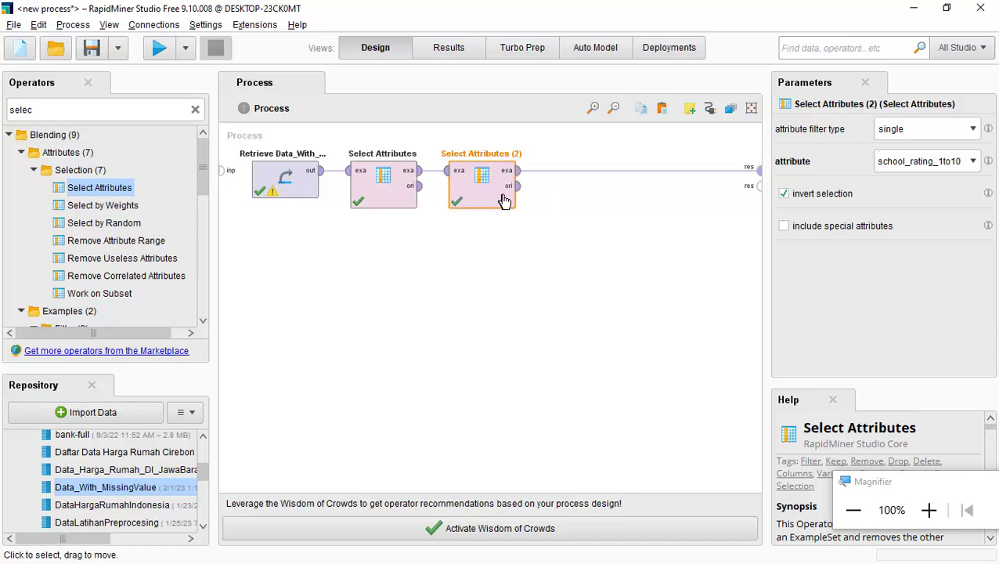
{"action": "left_click_drag", "start_coordinate": [517, 170], "coordinate": [562, 176]}
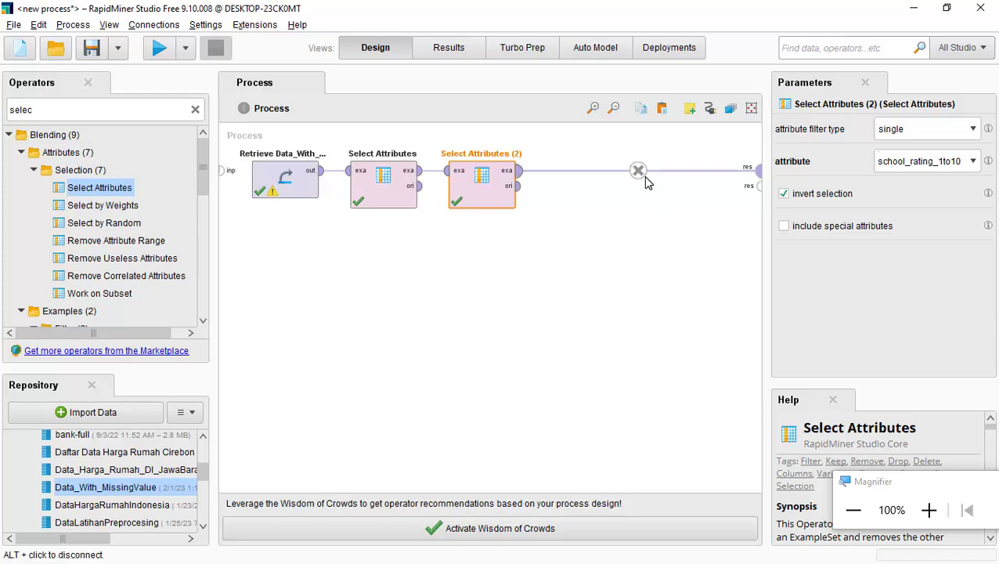
{"action": "left_click", "coordinate": [638, 170]}
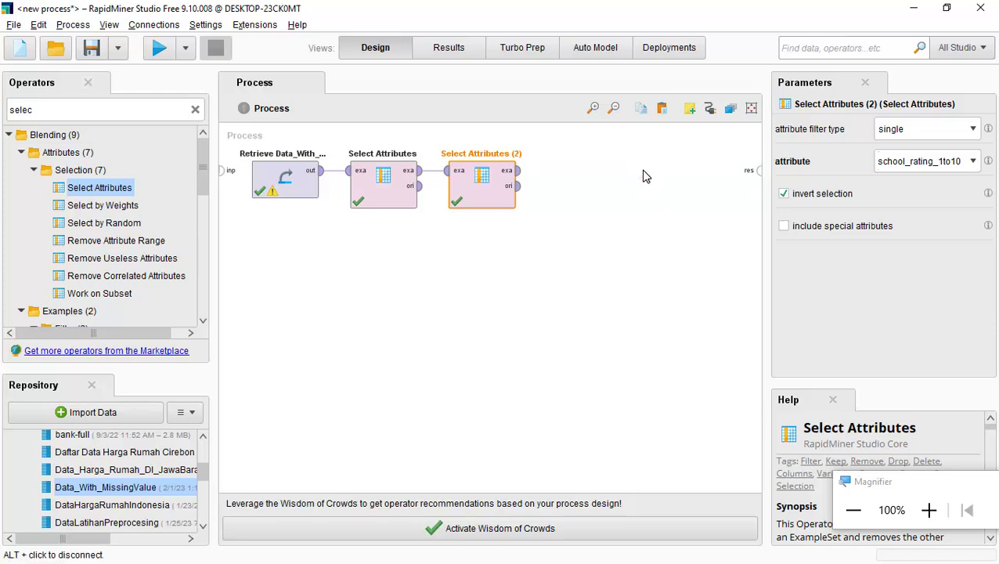
{"action": "right_click", "coordinate": [497, 199]}
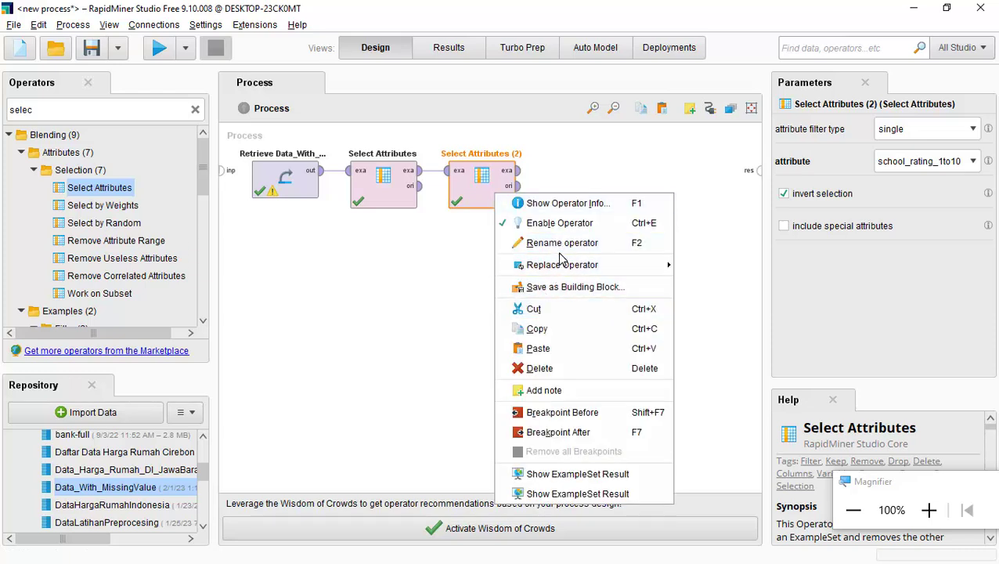
{"action": "left_click", "coordinate": [559, 369]}
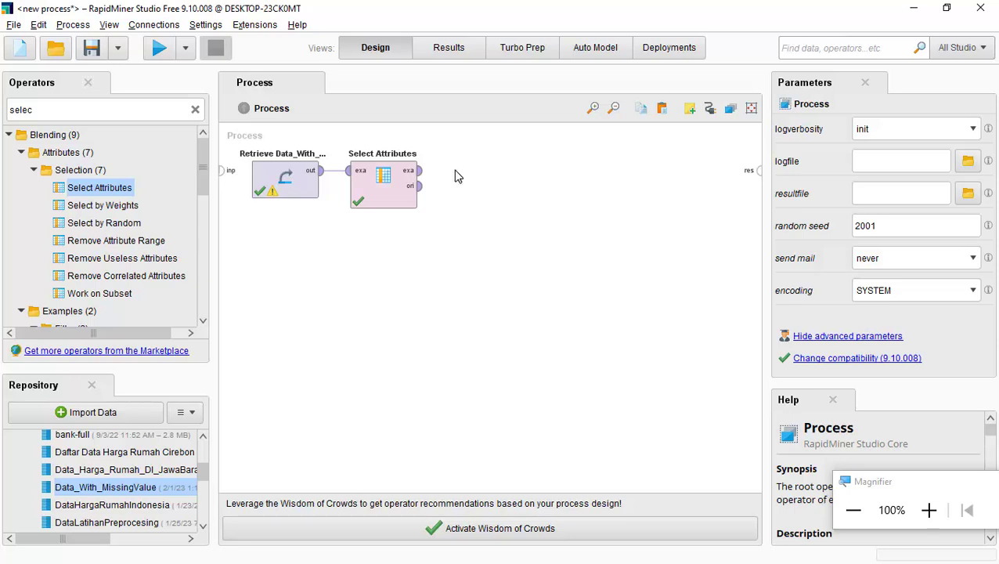
{"action": "left_click", "coordinate": [420, 170]}
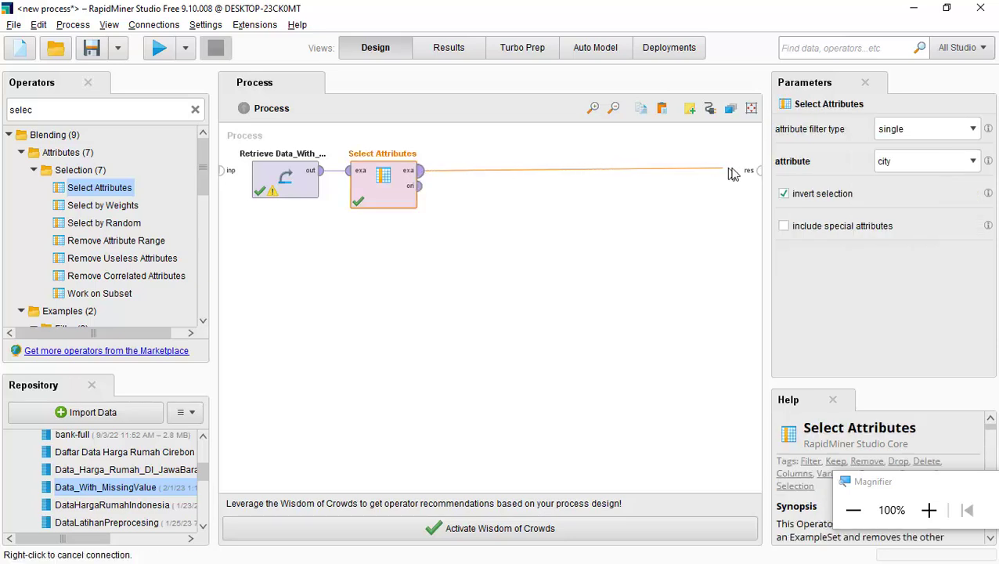
{"action": "left_click", "coordinate": [756, 170]}
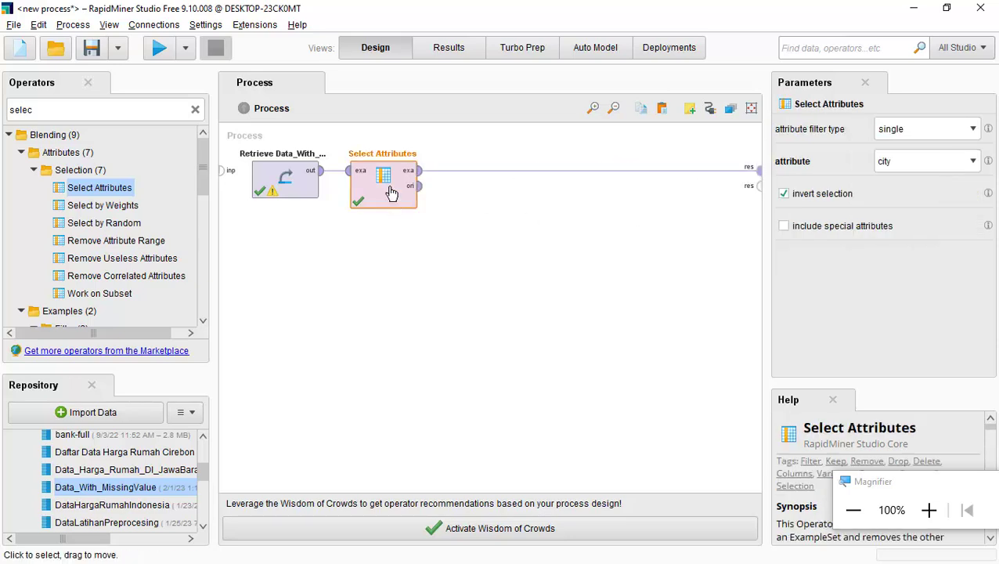
Step: Turn off invert selection on the remaining Select Attributes operator and set its attribute filter type to subset
{"action": "left_click", "coordinate": [954, 135]}
{"action": "left_click", "coordinate": [820, 192]}
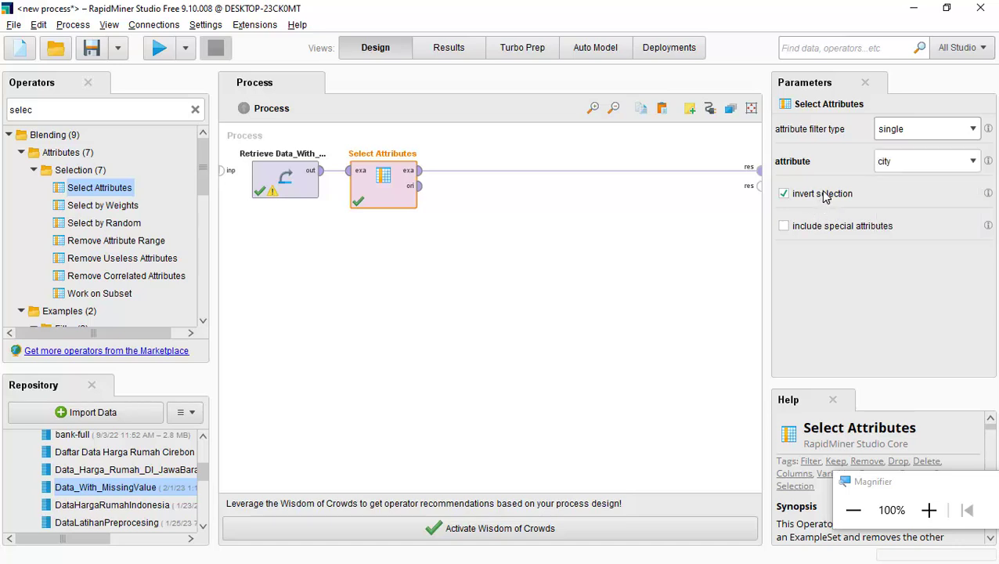
{"action": "left_click", "coordinate": [920, 135]}
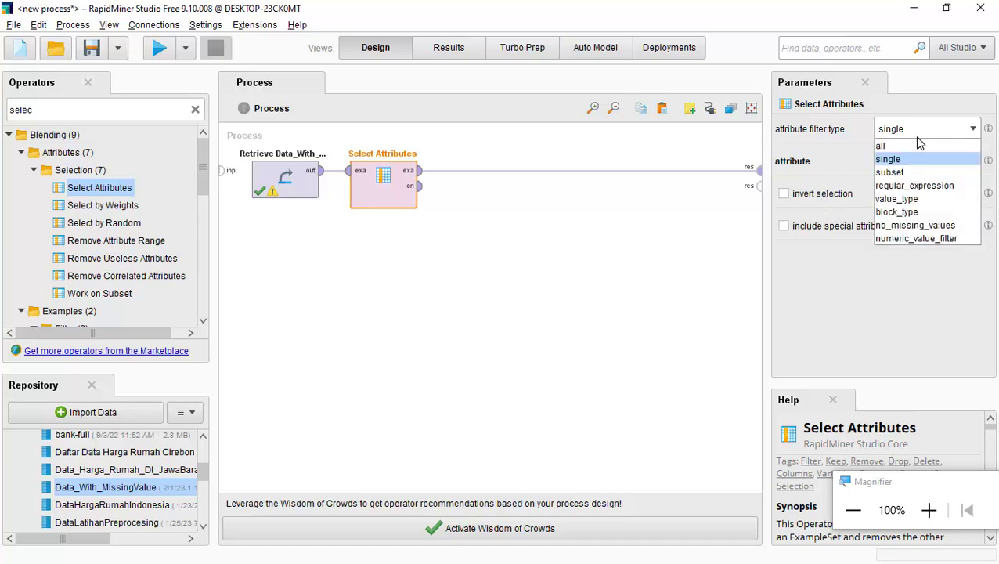
{"action": "left_click", "coordinate": [903, 305]}
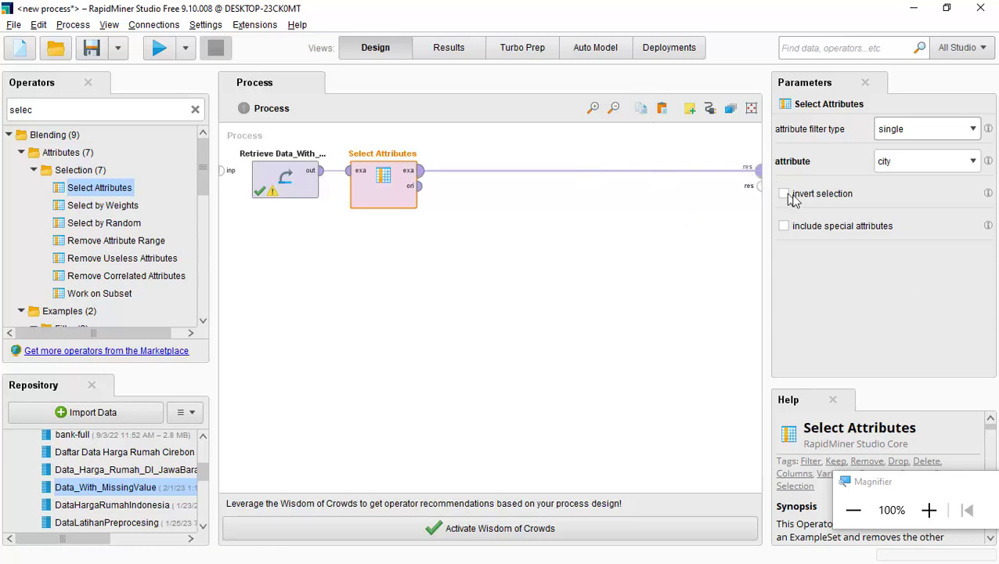
{"action": "left_click", "coordinate": [970, 135]}
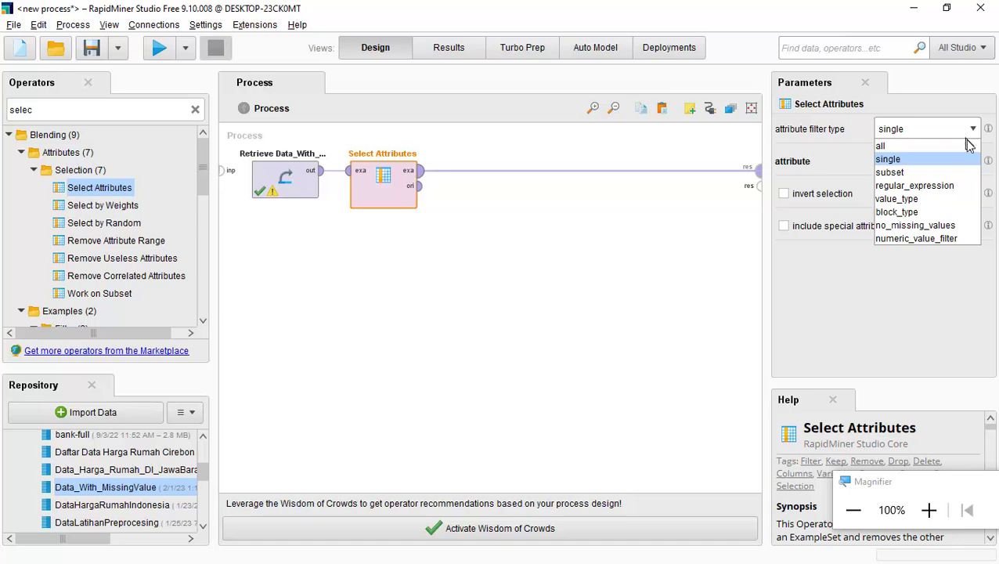
{"action": "left_click", "coordinate": [966, 172]}
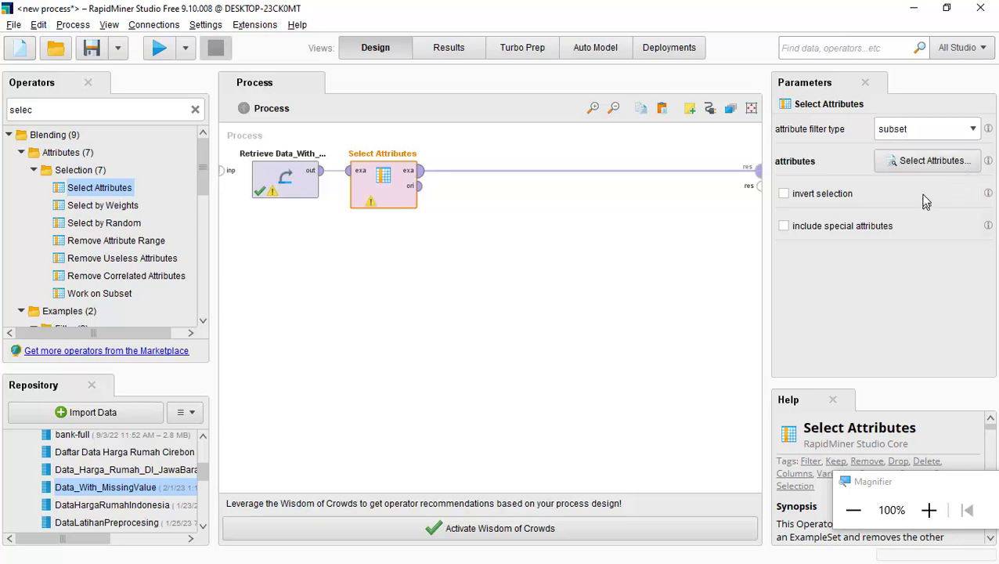
Step: Choose every attribute except city and school_rating_1to10 as the operator's selected attributes, and apply the selection
{"action": "left_click", "coordinate": [927, 161]}
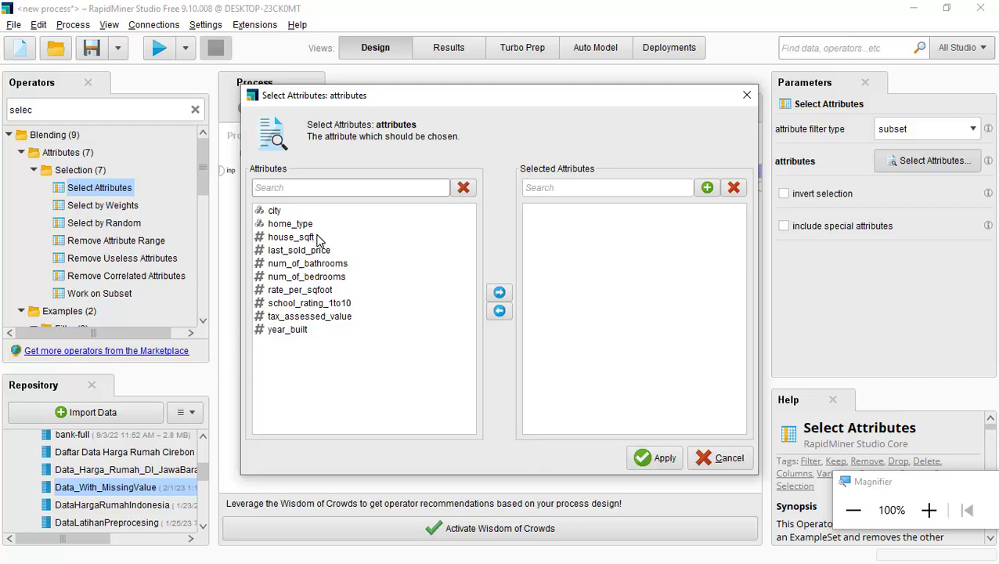
{"action": "left_click", "coordinate": [274, 211]}
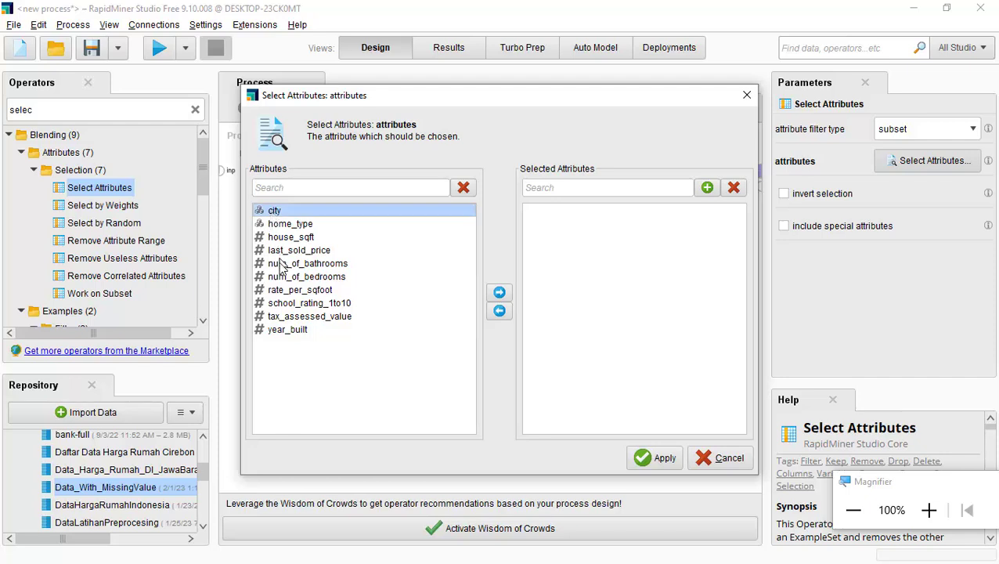
{"action": "left_click", "coordinate": [299, 332], "text": "shift"}
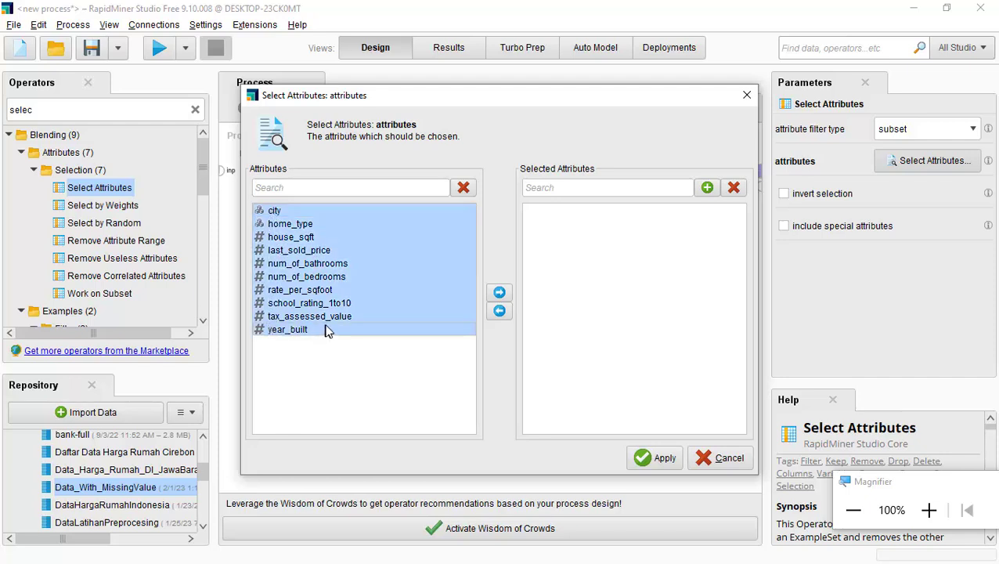
{"action": "left_click", "coordinate": [278, 212], "text": "ctrl"}
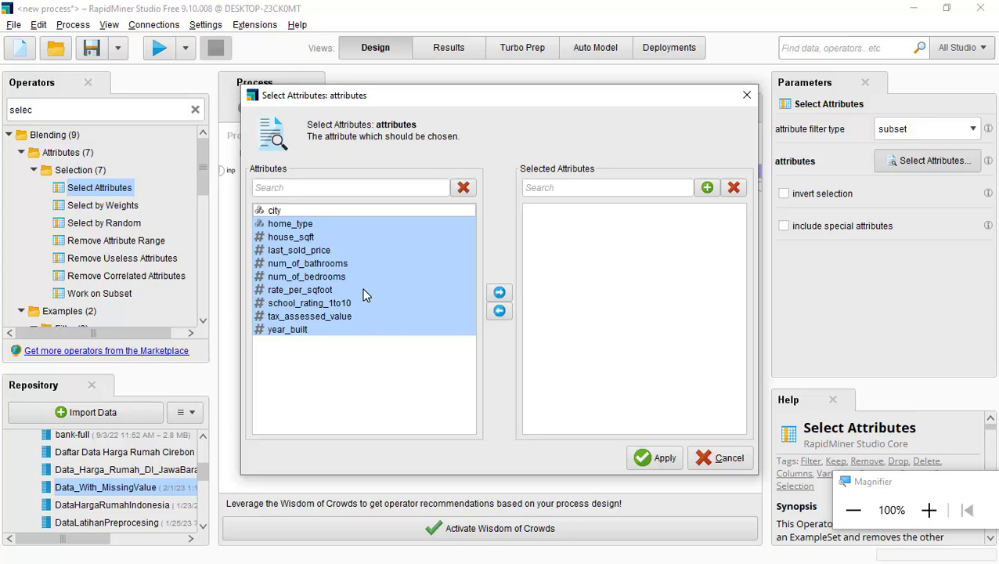
{"action": "left_click", "coordinate": [327, 305], "text": "ctrl"}
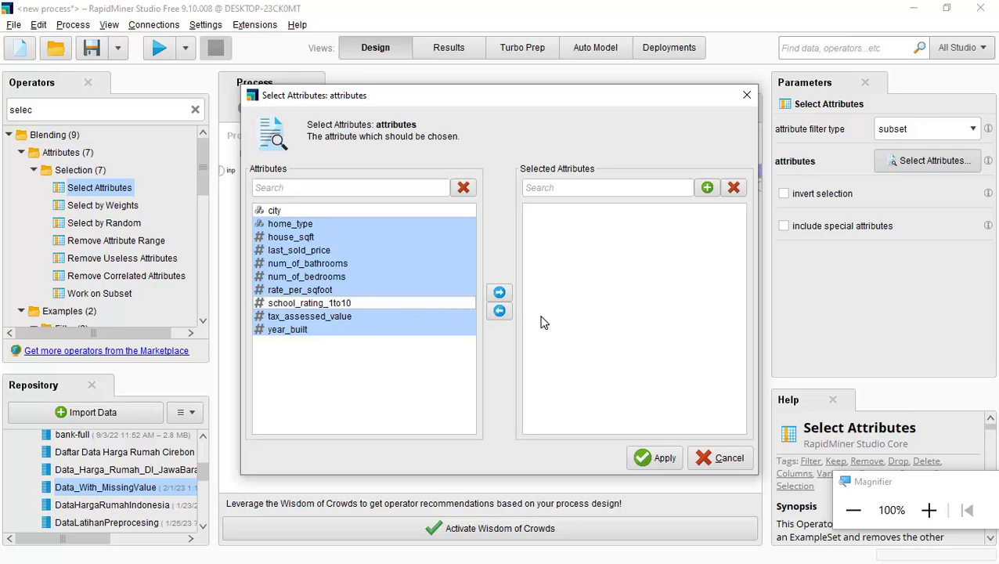
{"action": "left_click", "coordinate": [499, 293]}
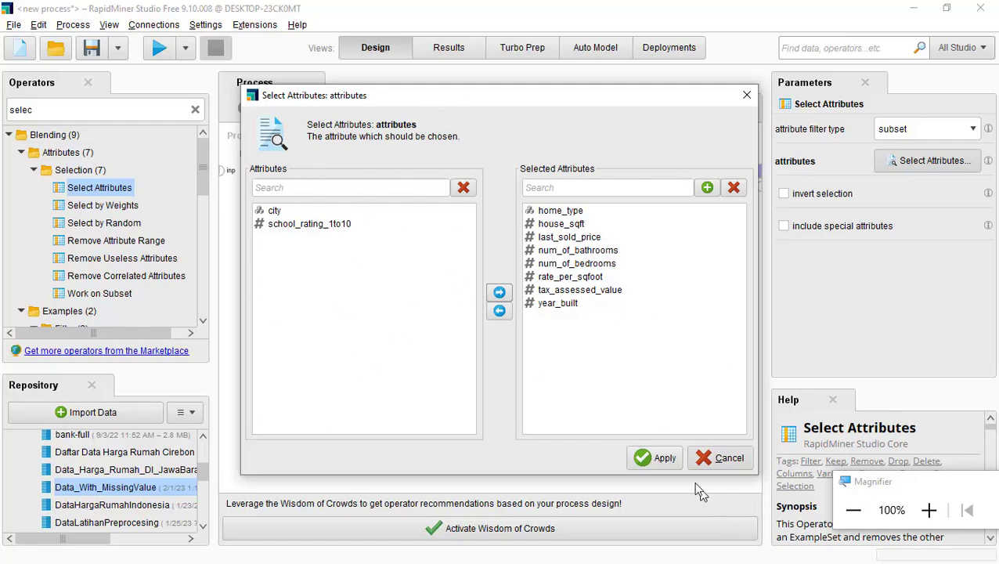
{"action": "left_click", "coordinate": [656, 458]}
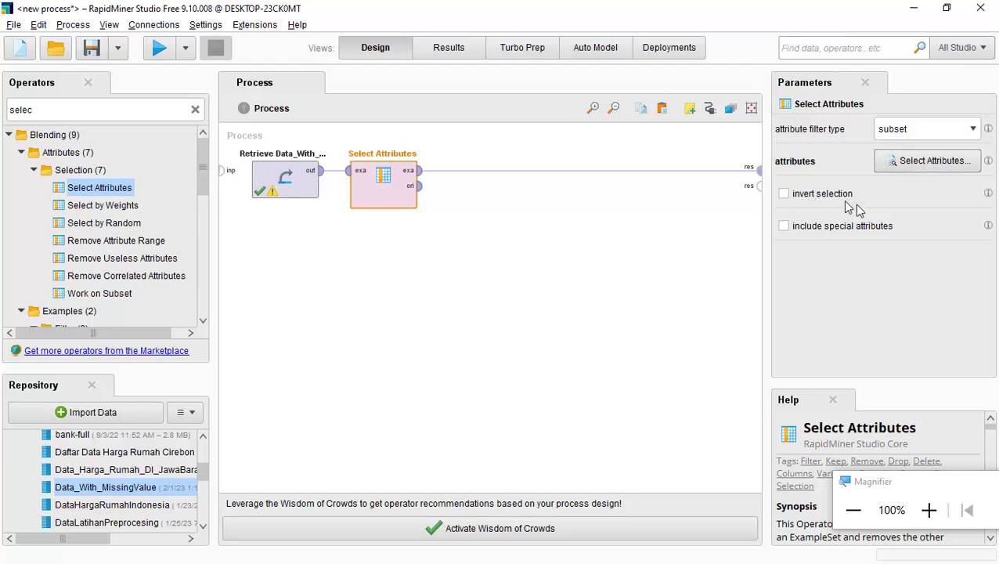
Step: Keep the attribute filter type at subset and run the process
{"action": "left_click", "coordinate": [971, 129]}
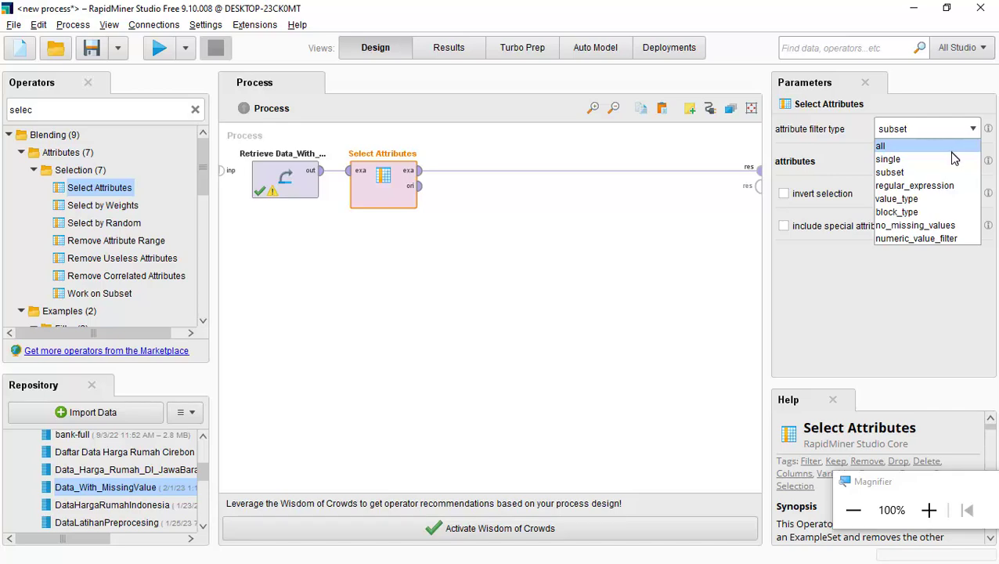
{"action": "left_click", "coordinate": [896, 312]}
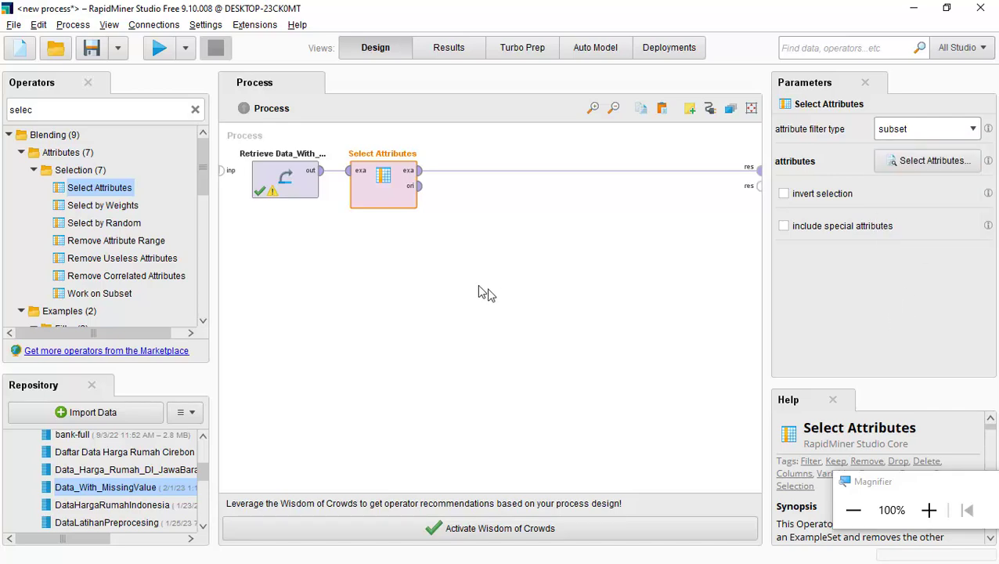
{"action": "left_click", "coordinate": [159, 48]}
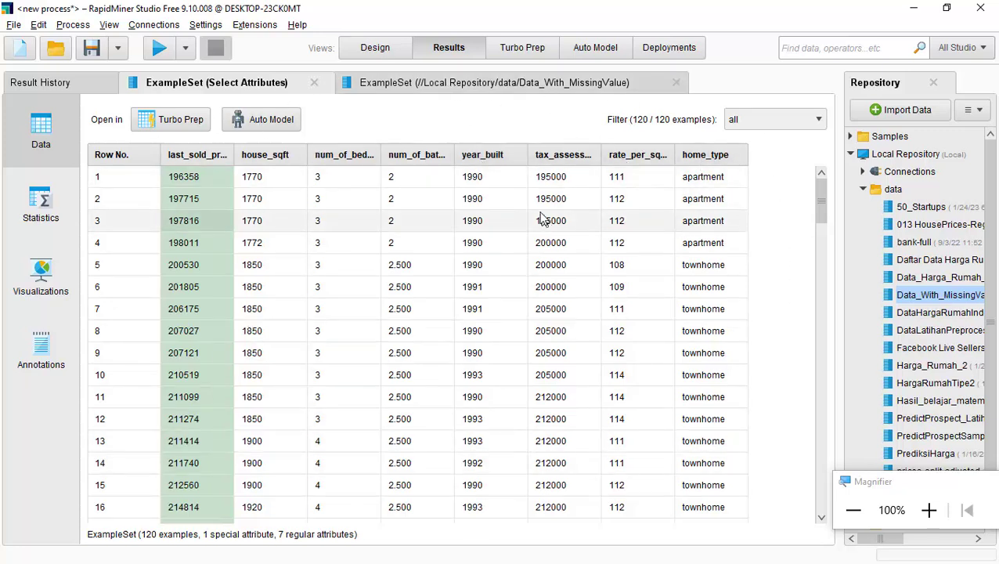
Step: Add the comment "Menghapus atribt City & Scholl Rating" to the Select Attributes operator in the process design
{"action": "left_click", "coordinate": [376, 49]}
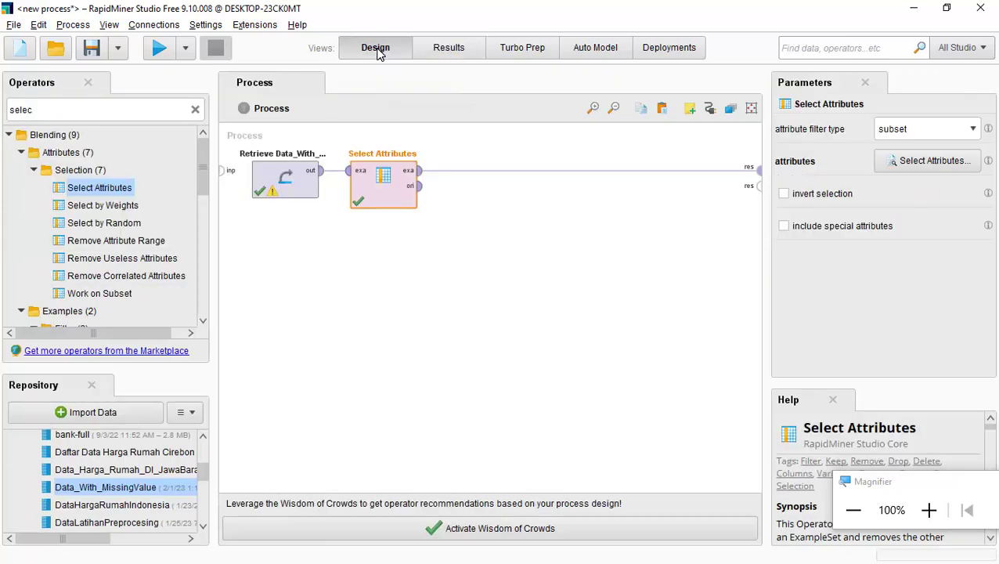
{"action": "right_click", "coordinate": [392, 208]}
{"action": "left_click", "coordinate": [455, 400]}
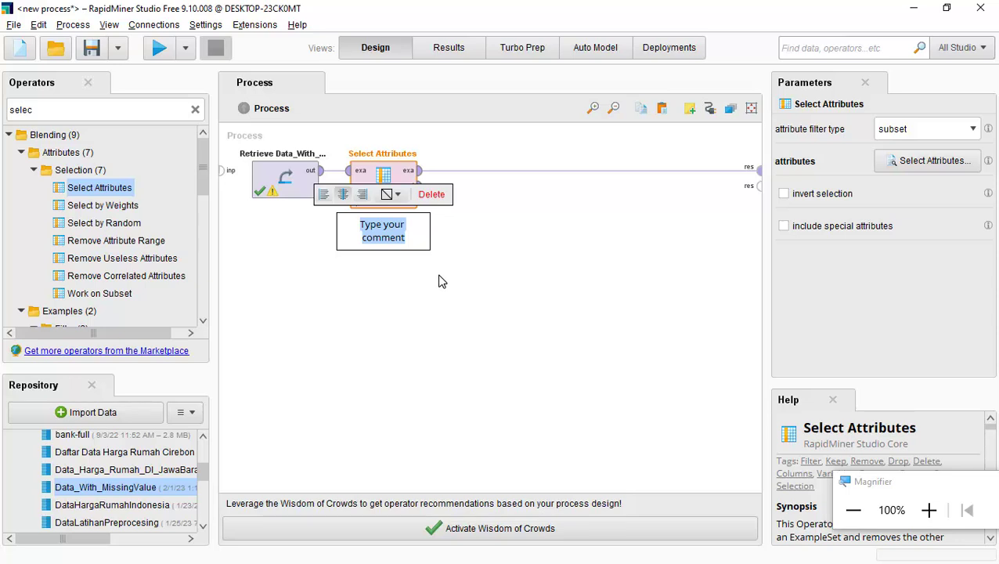
{"action": "type", "text": "Menghapus"}
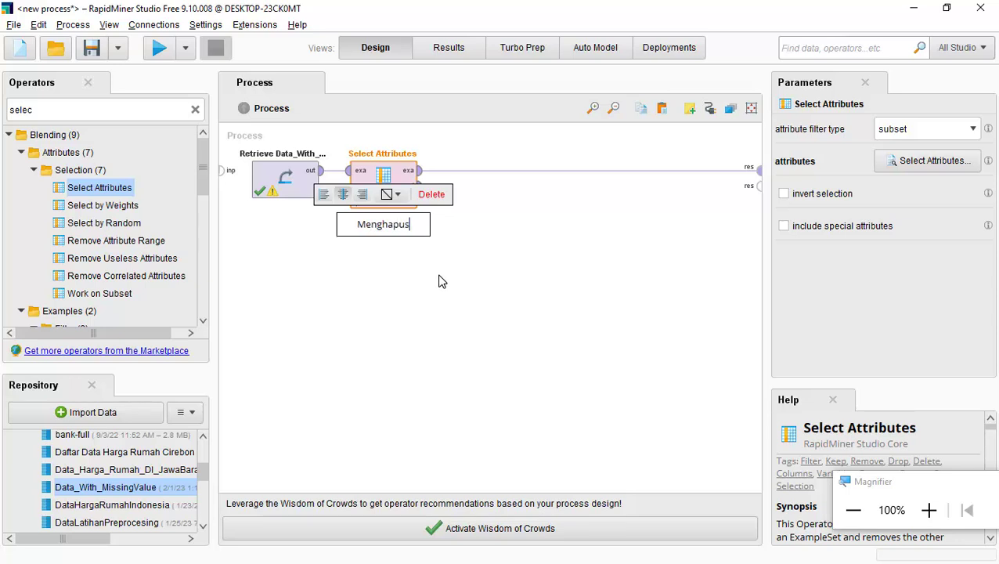
{"action": "type", "text": " atribt C"}
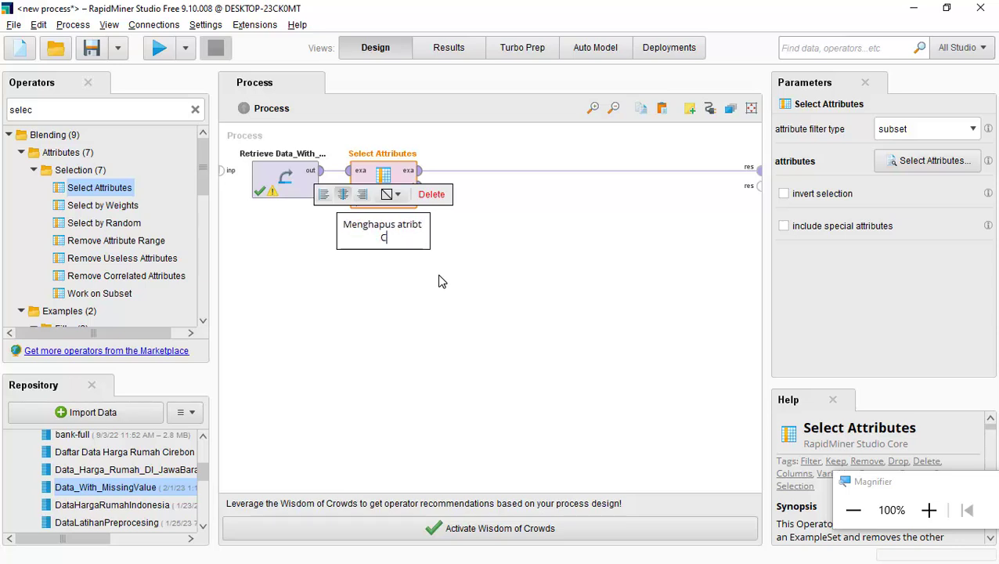
{"action": "type", "text": "ity &"}
{"action": "type", "text": " Scholl"}
{"action": "type", "text": " Rtin"}
{"action": "key", "text": "BackSpace"}
{"action": "key", "text": "BackSpace"}
{"action": "key", "text": "BackSpace"}
{"action": "type", "text": "att"}
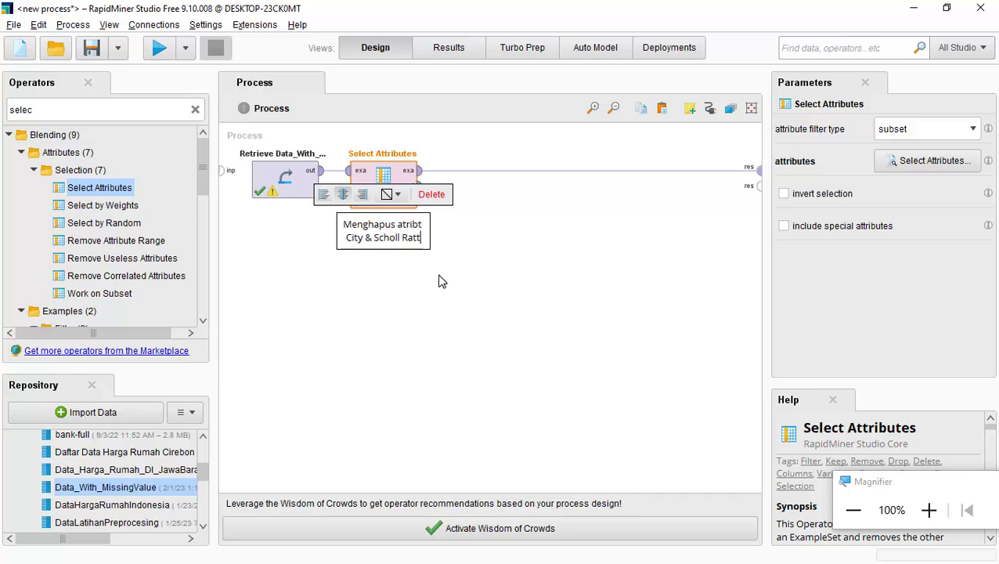
{"action": "type", "text": "ing"}
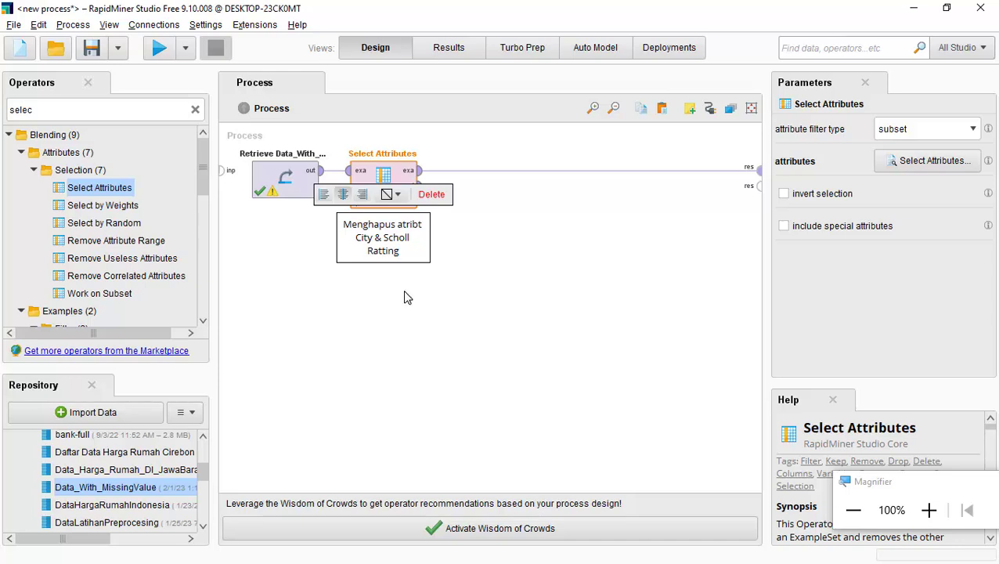
{"action": "left_click", "coordinate": [384, 251]}
{"action": "key", "text": "BackSpace"}
{"action": "left_click", "coordinate": [490, 276]}
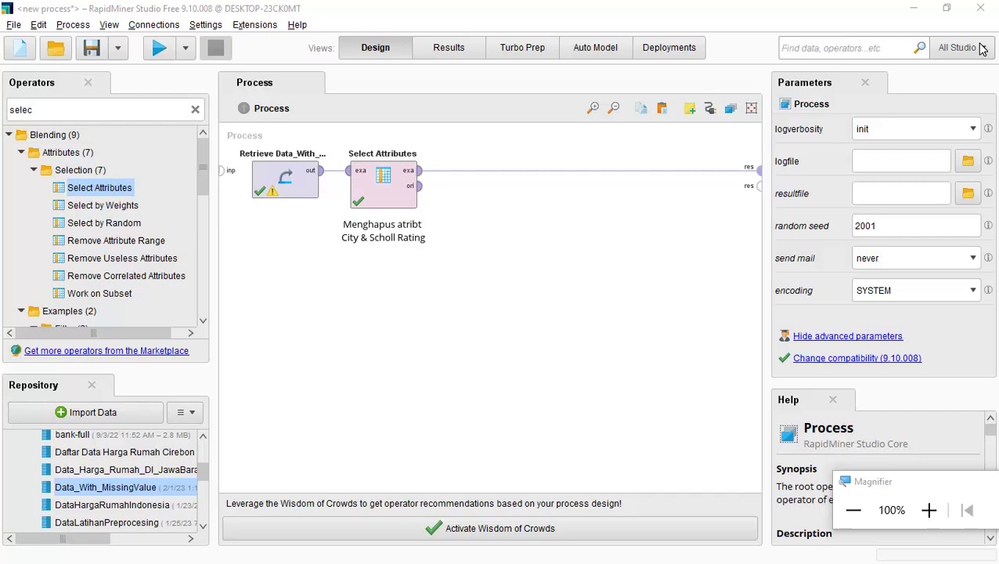
Step: Sort the Select Attributes results by tax assessed value in ascending order and examine the highest values for outliers
{"action": "left_click", "coordinate": [448, 46]}
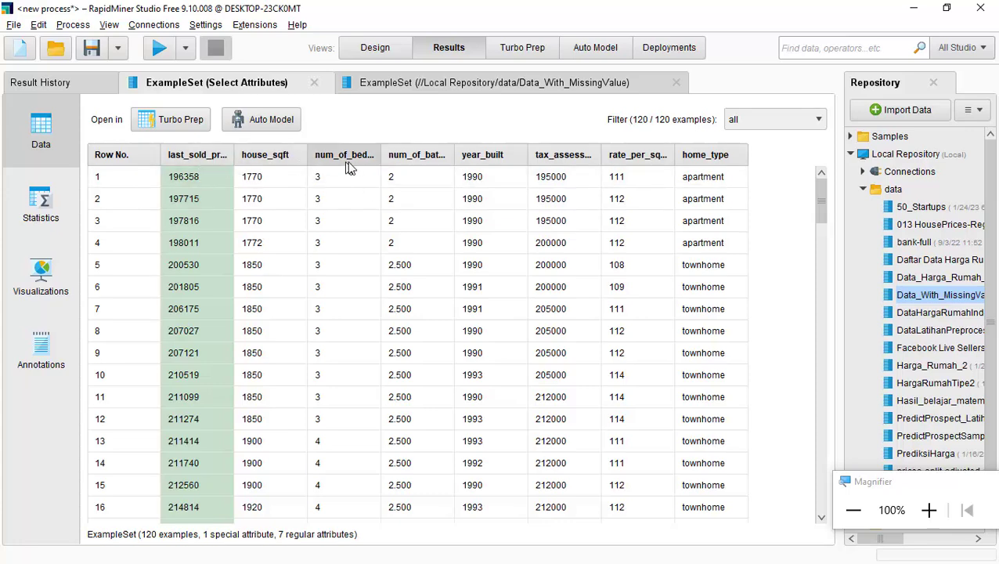
{"action": "left_click", "coordinate": [575, 154]}
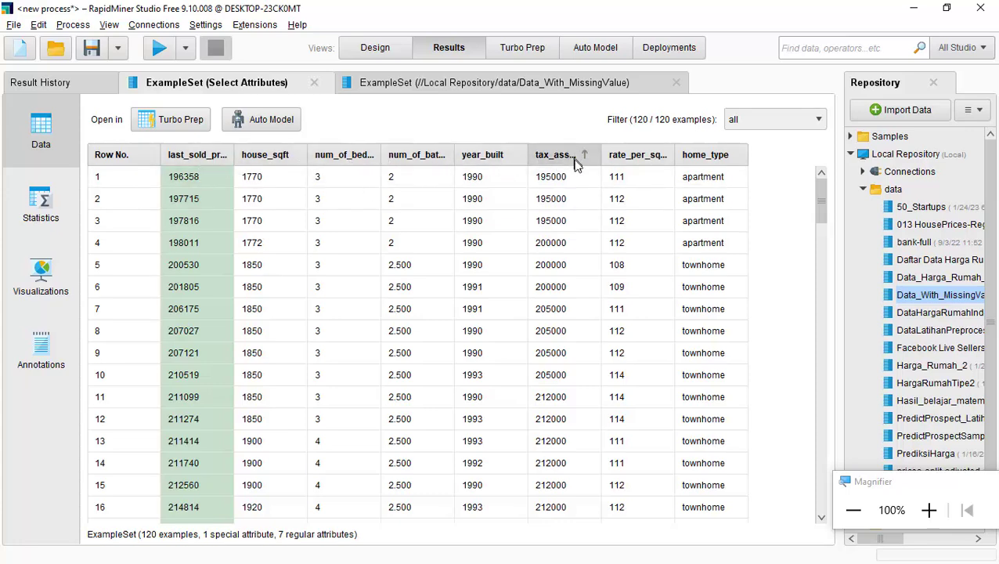
{"action": "scroll", "coordinate": [564, 310], "scroll_direction": "down", "scroll_amount": 10}
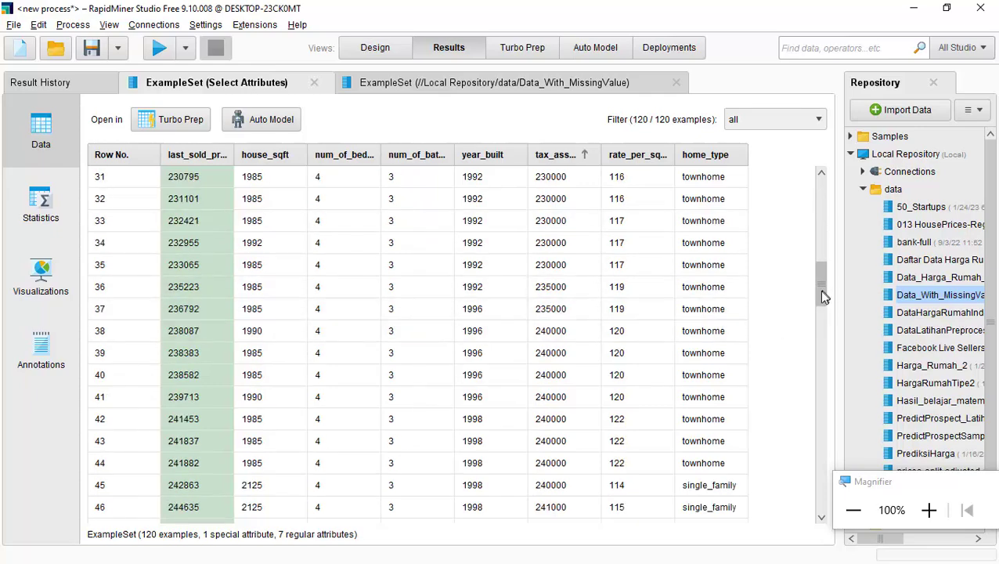
{"action": "left_click_drag", "start_coordinate": [820, 282], "coordinate": [822, 546]}
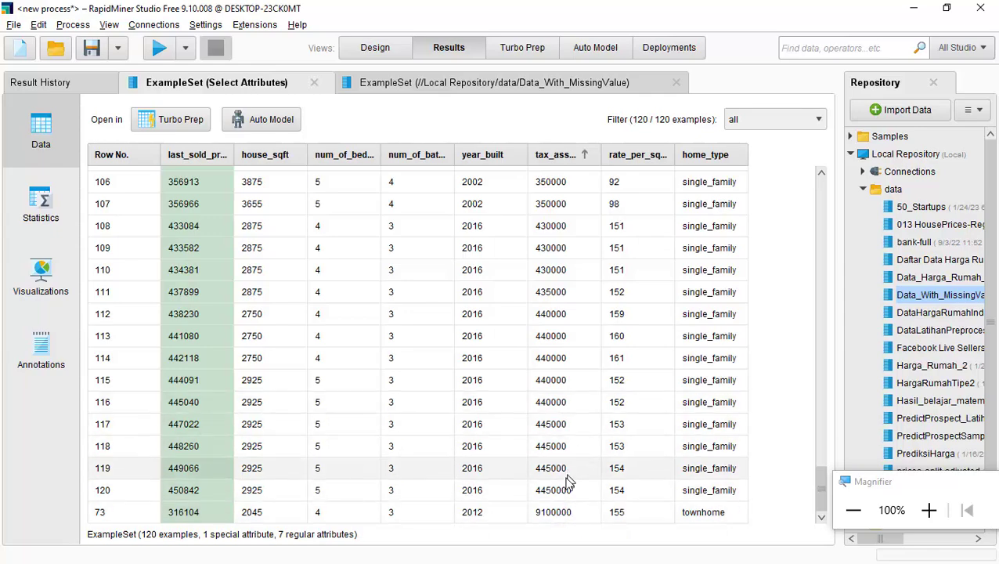
{"action": "left_click", "coordinate": [929, 509]}
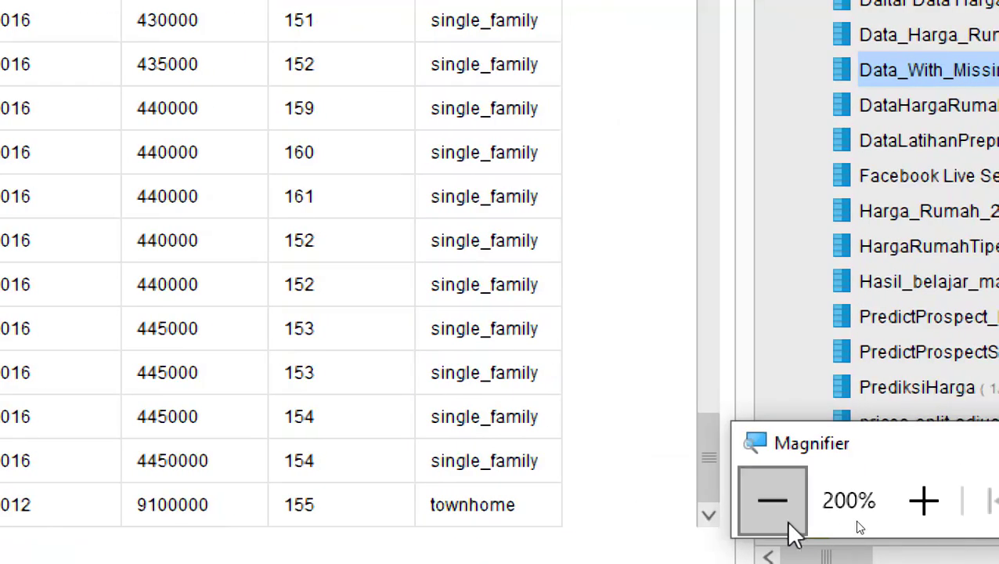
{"action": "left_click", "coordinate": [776, 507]}
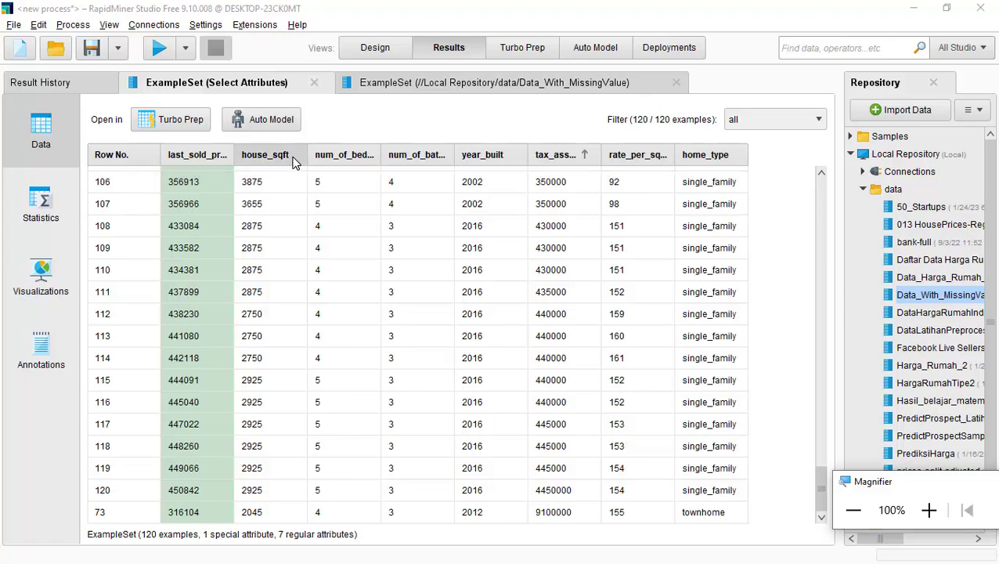
{"action": "left_click", "coordinate": [929, 510]}
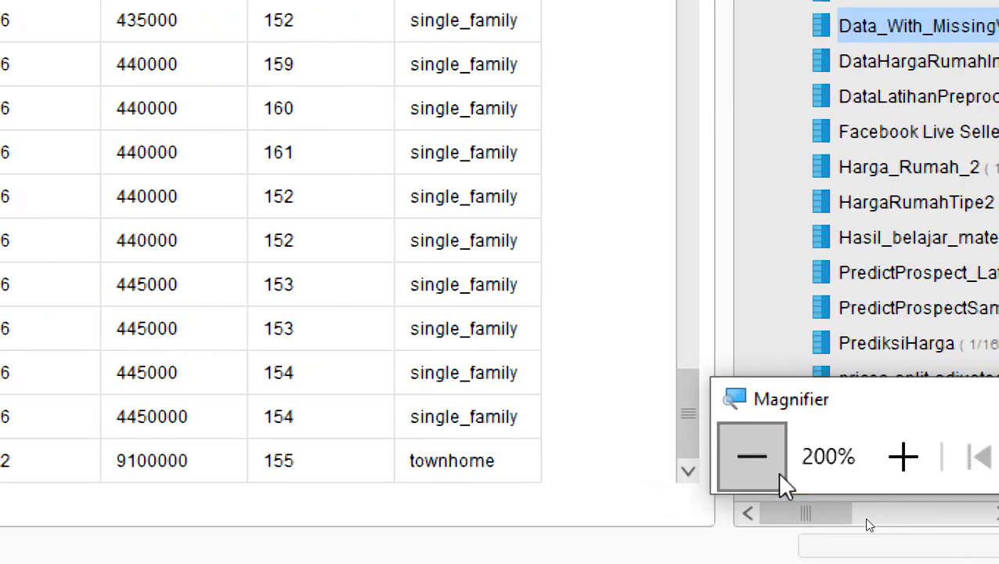
{"action": "left_click", "coordinate": [777, 473]}
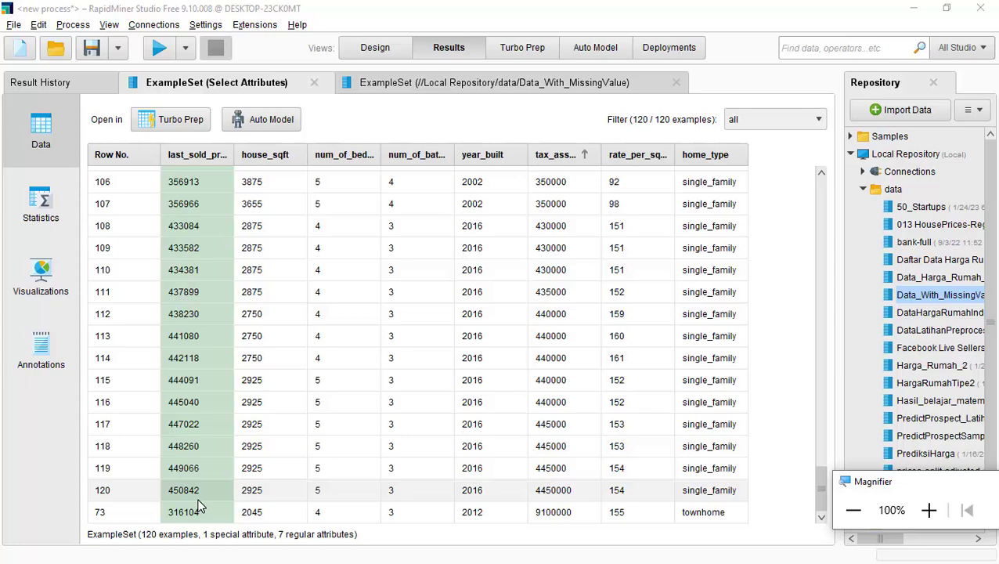
Step: Search the operators for "filter" and add a Filter Examples operator to the process beside Select Attributes
{"action": "left_click", "coordinate": [357, 51]}
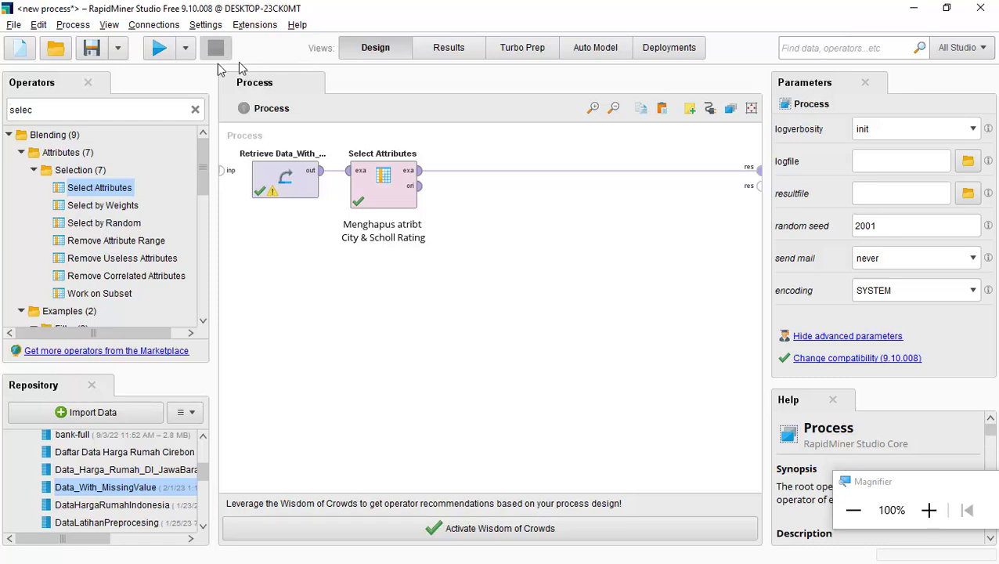
{"action": "left_click_drag", "start_coordinate": [10, 112], "coordinate": [163, 114]}
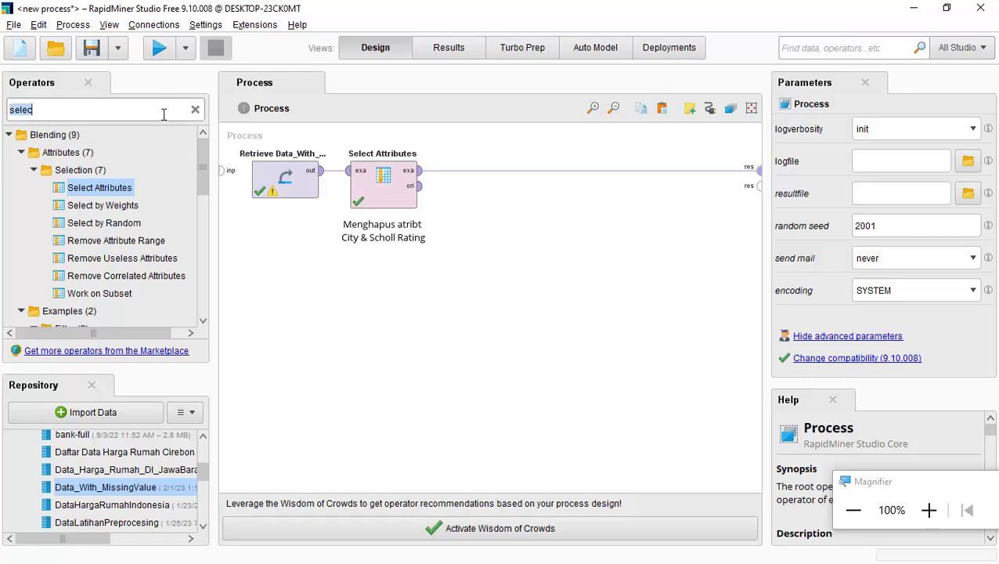
{"action": "type", "text": "filter"}
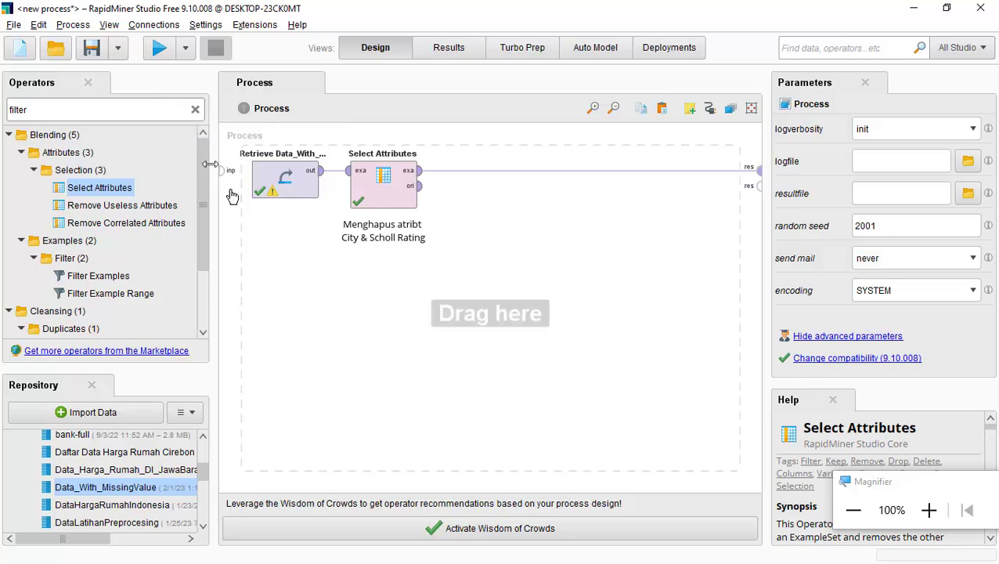
{"action": "left_click_drag", "start_coordinate": [131, 275], "coordinate": [481, 241]}
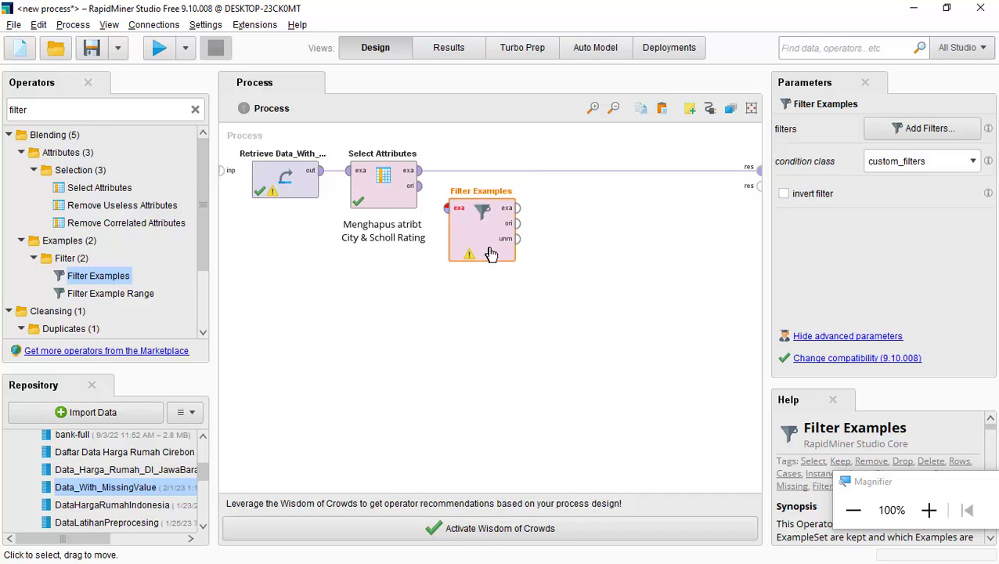
Step: Connect Select Attributes to Filter Examples and its example output to the result port, and align Filter Examples with the other operators
{"action": "left_click", "coordinate": [421, 186]}
{"action": "left_click", "coordinate": [445, 208]}
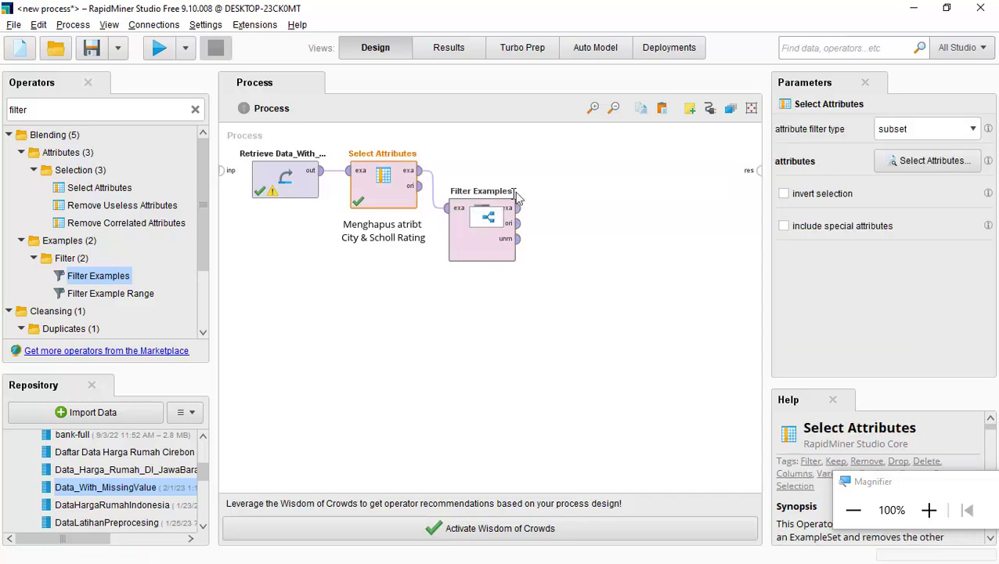
{"action": "left_click", "coordinate": [518, 208]}
{"action": "left_click", "coordinate": [759, 172]}
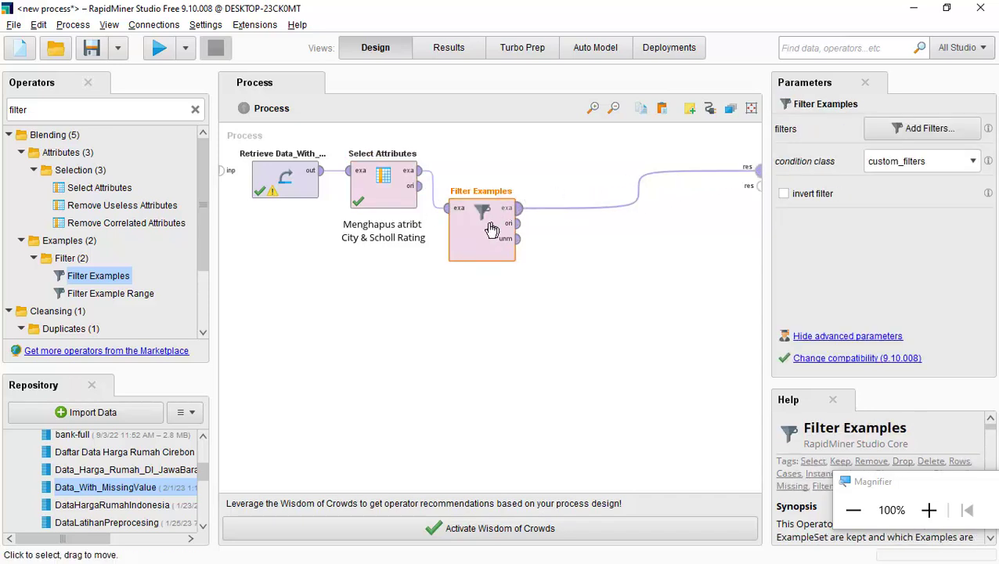
{"action": "left_click_drag", "start_coordinate": [493, 223], "coordinate": [493, 186]}
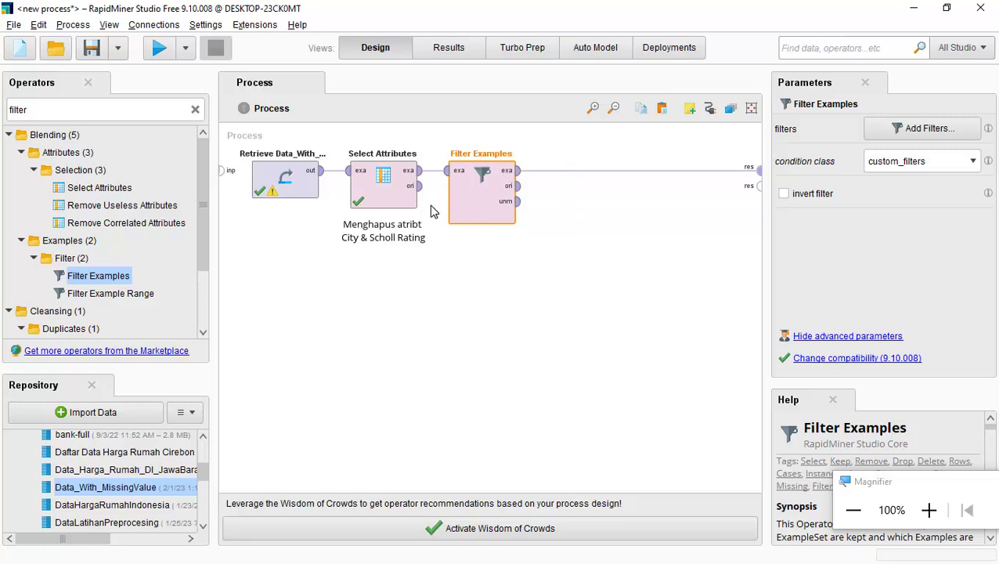
{"action": "left_click", "coordinate": [927, 129]}
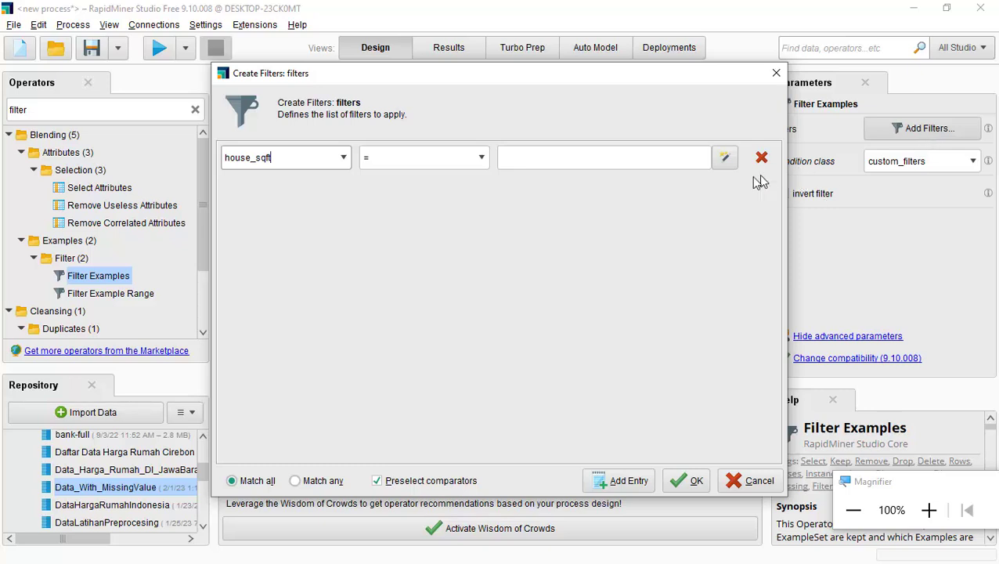
{"action": "left_click", "coordinate": [345, 159]}
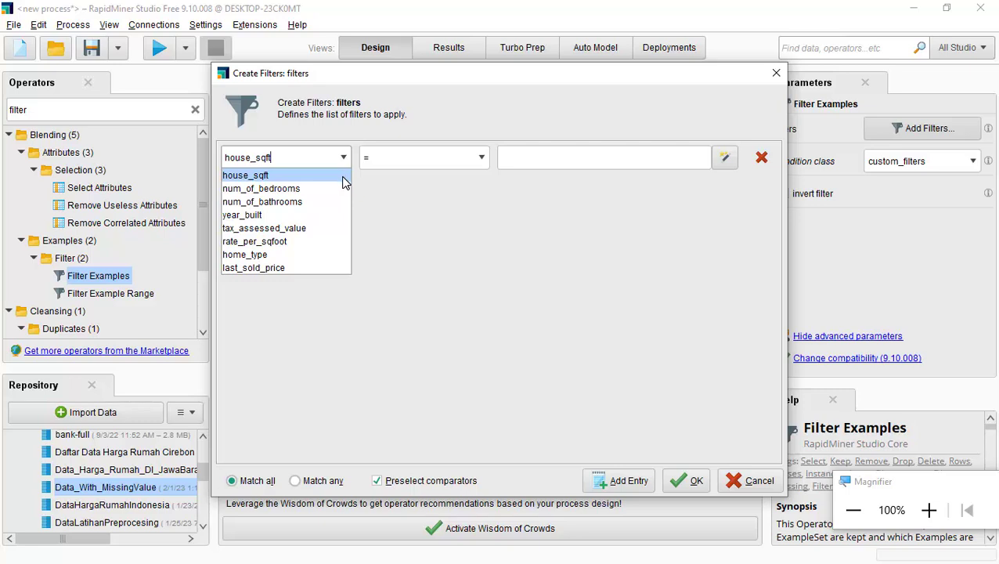
{"action": "left_click", "coordinate": [318, 229]}
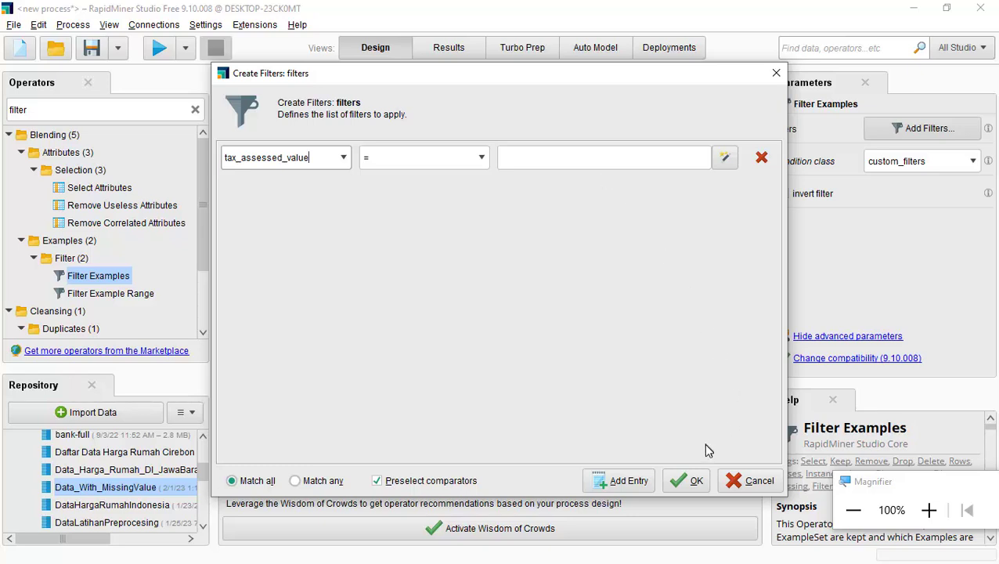
{"action": "left_click", "coordinate": [744, 480]}
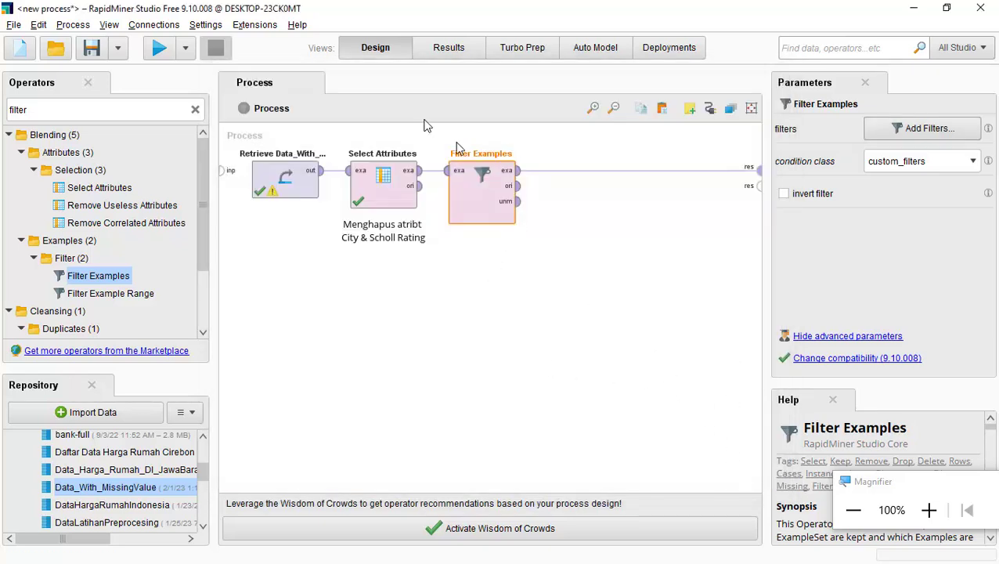
Step: Compare the largest tax assessed values at the end of the sorted results with the rest of the column
{"action": "left_click", "coordinate": [453, 50]}
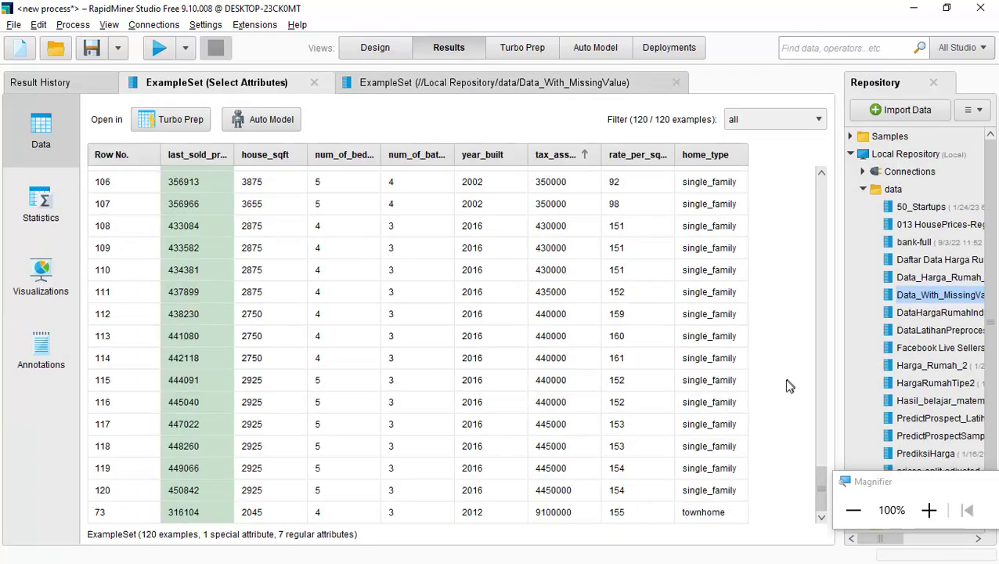
{"action": "left_click", "coordinate": [929, 509]}
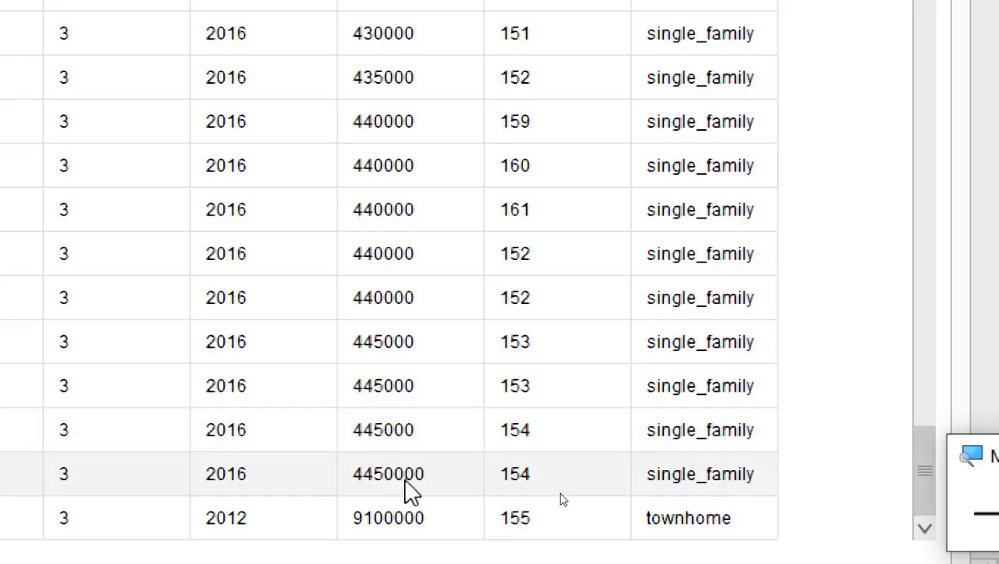
{"action": "scroll", "coordinate": [410, 326], "scroll_direction": "up", "scroll_amount": 2}
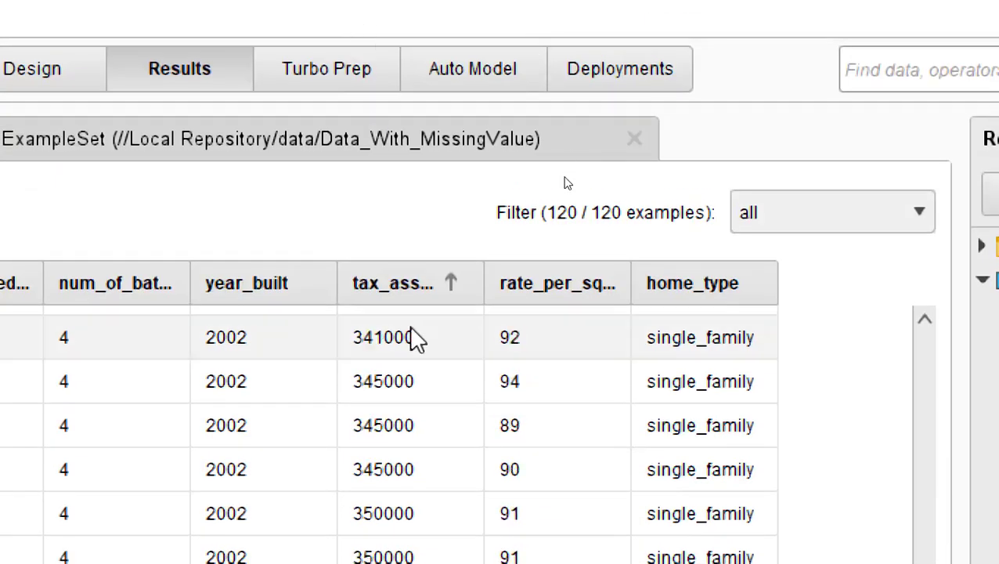
{"action": "scroll", "coordinate": [409, 328], "scroll_direction": "down", "scroll_amount": 3}
{"action": "scroll", "coordinate": [395, 552], "scroll_direction": "up", "scroll_amount": 5}
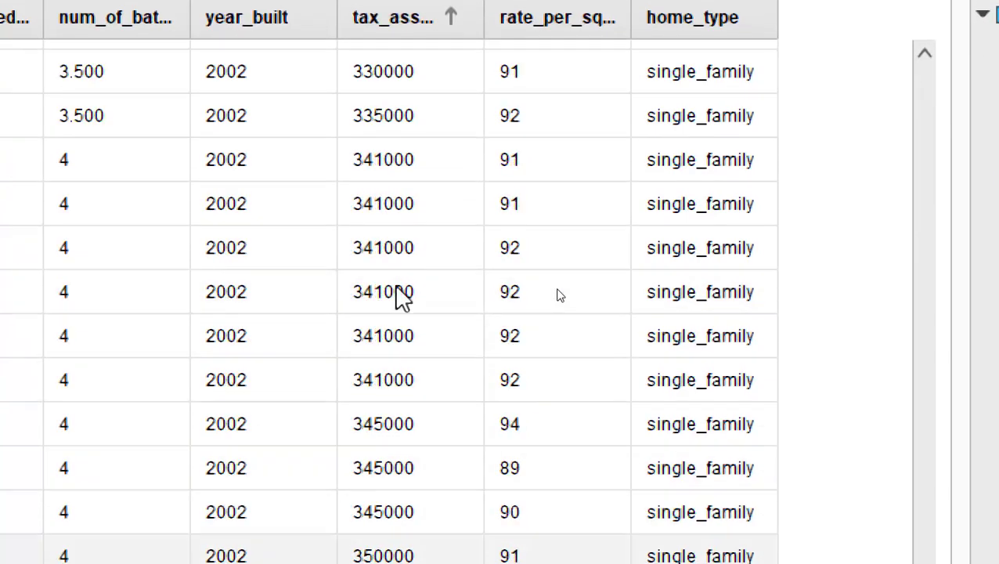
{"action": "scroll", "coordinate": [397, 287], "scroll_direction": "up", "scroll_amount": 6}
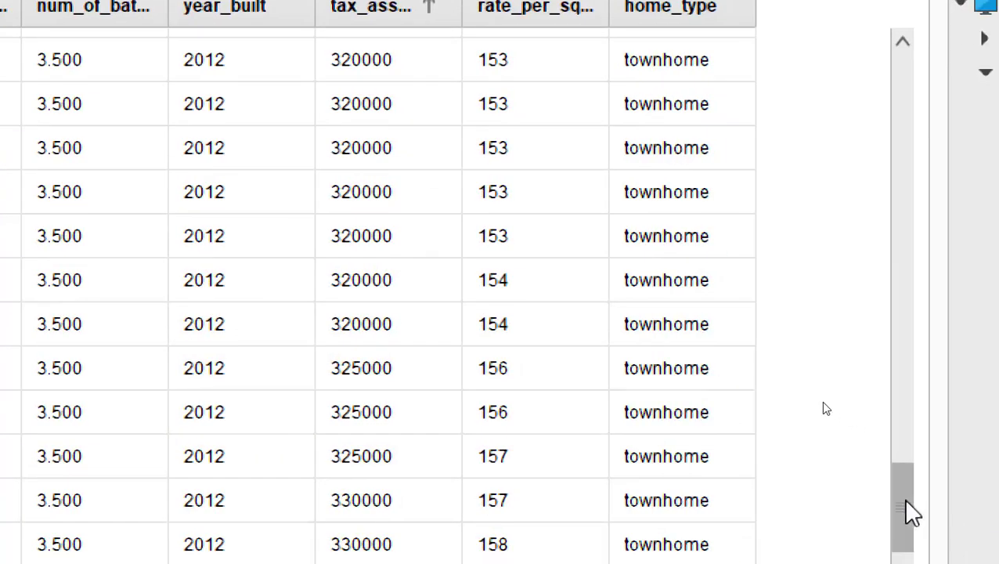
{"action": "left_click_drag", "start_coordinate": [906, 499], "coordinate": [900, 556]}
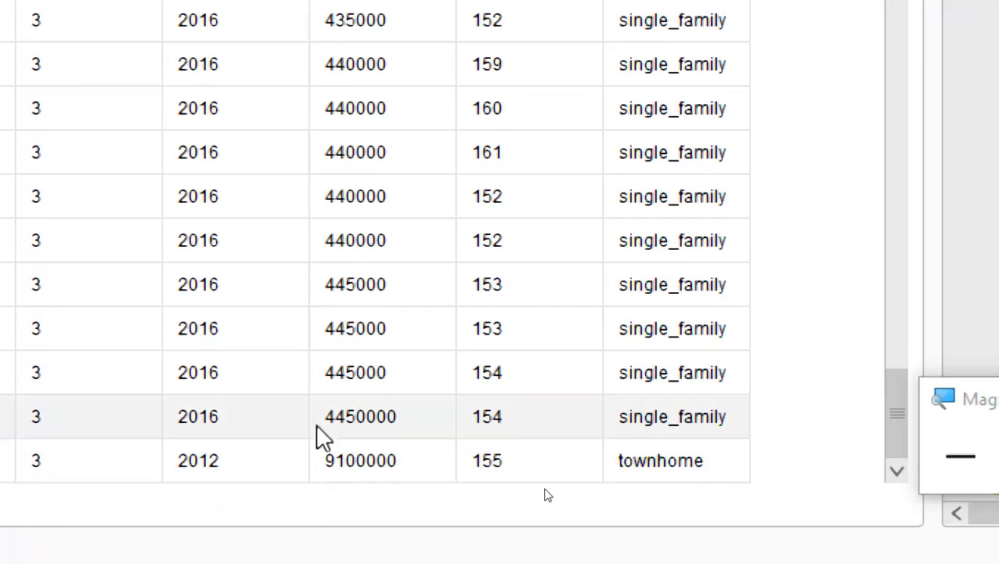
{"action": "left_click", "coordinate": [961, 456]}
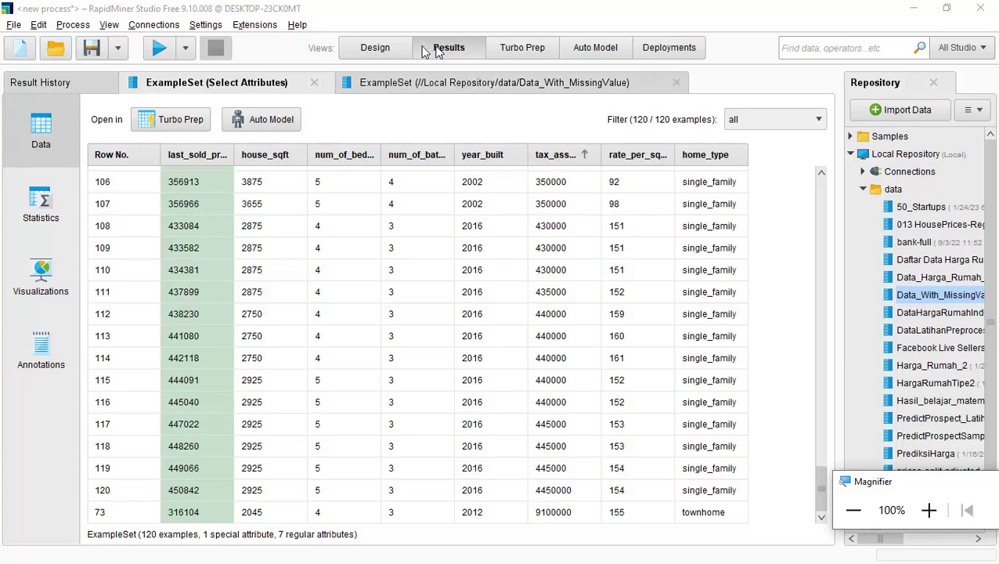
Step: Start a custom filter in Filter Examples on tax_assessed_value with the greater-than (>) comparator
{"action": "left_click", "coordinate": [375, 47]}
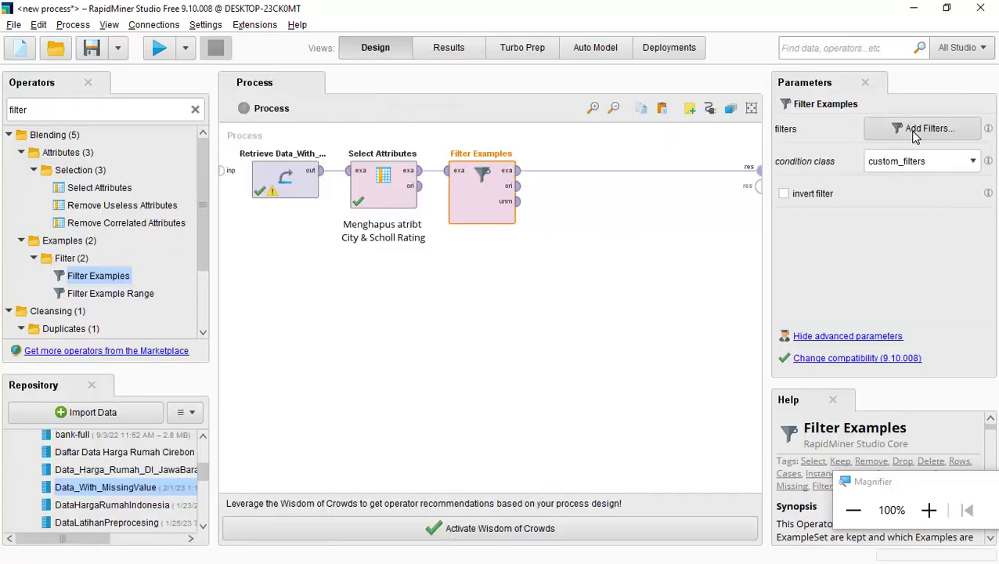
{"action": "left_click", "coordinate": [915, 133]}
{"action": "left_click", "coordinate": [342, 159]}
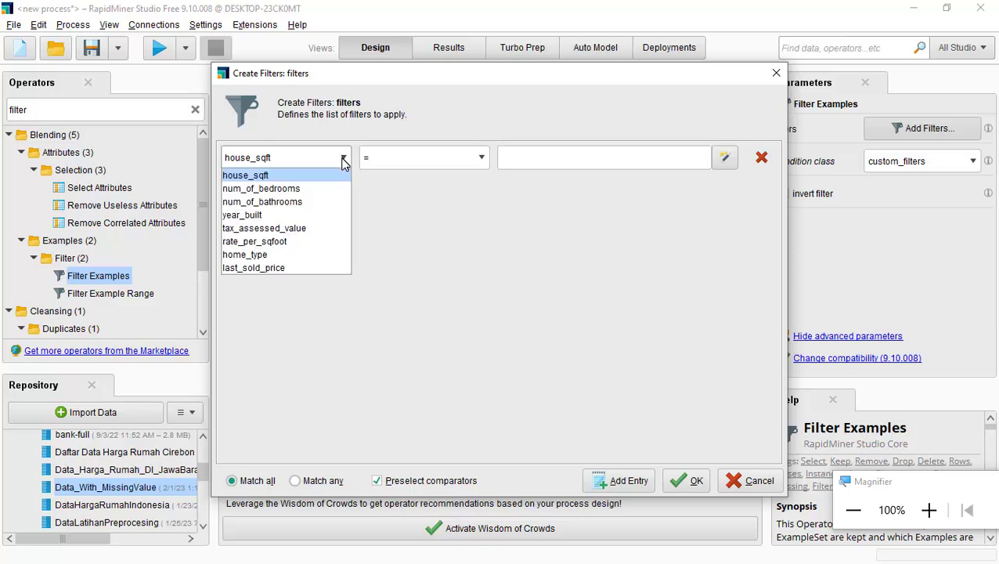
{"action": "left_click", "coordinate": [320, 232]}
{"action": "left_click", "coordinate": [426, 165]}
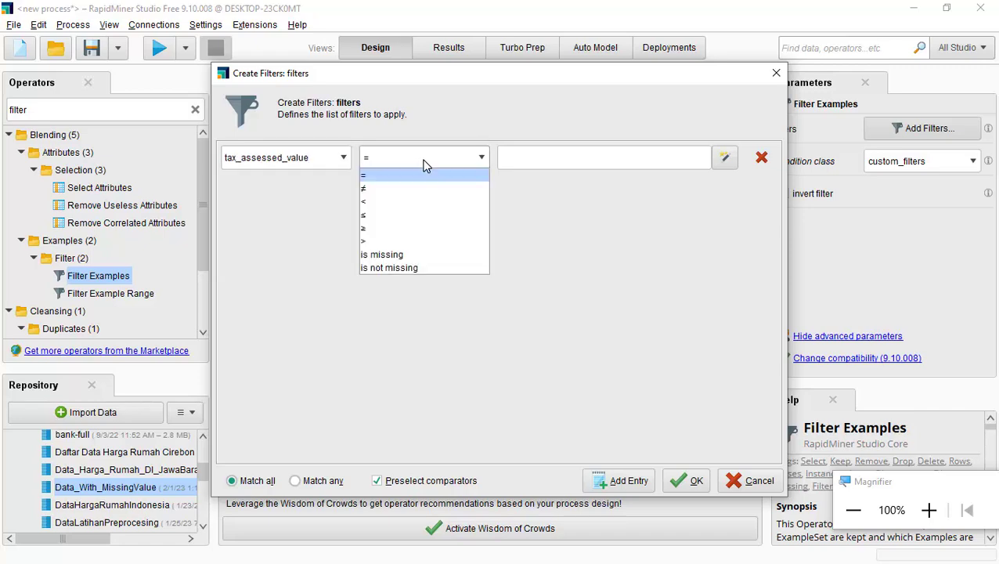
{"action": "left_click", "coordinate": [929, 510]}
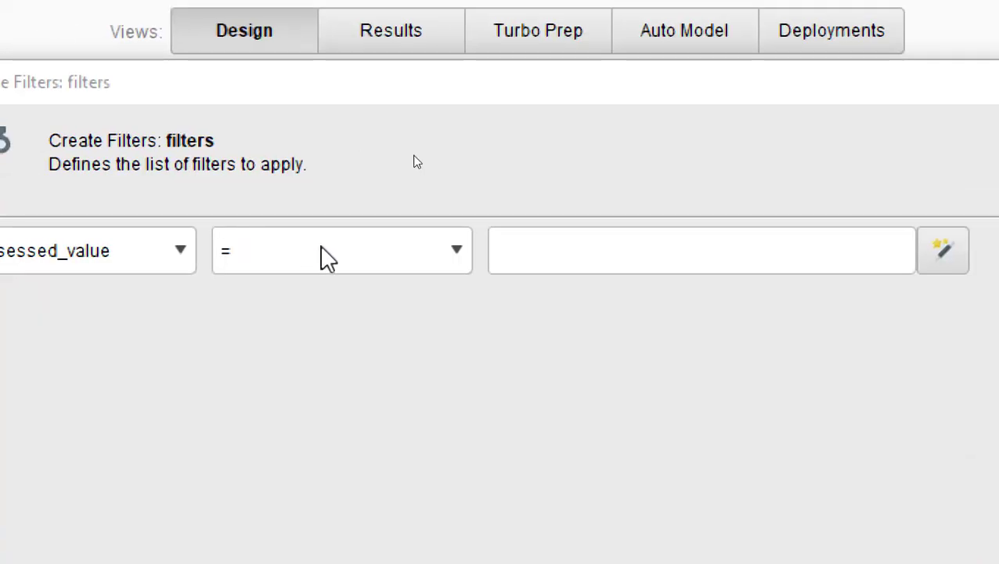
{"action": "left_click", "coordinate": [323, 250]}
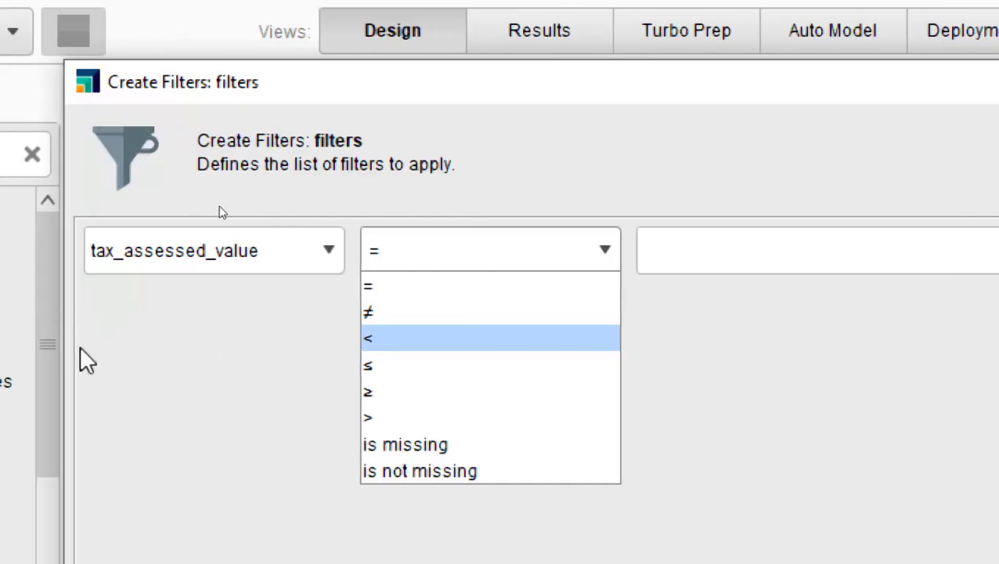
{"action": "left_click", "coordinate": [436, 422]}
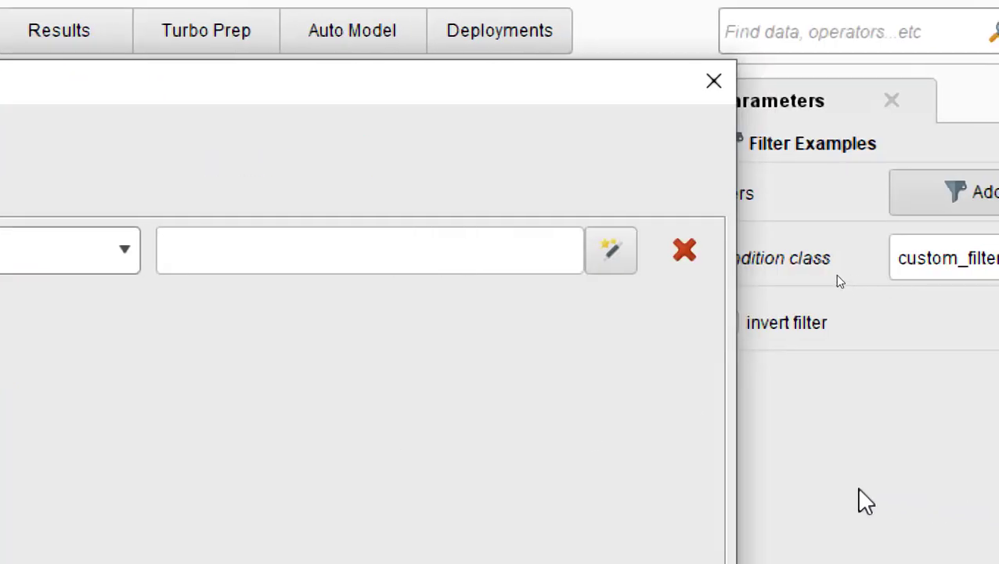
Step: Set the tax_assessed_value filter's comparison value to 500000 and confirm the filter
{"action": "left_click", "coordinate": [226, 243]}
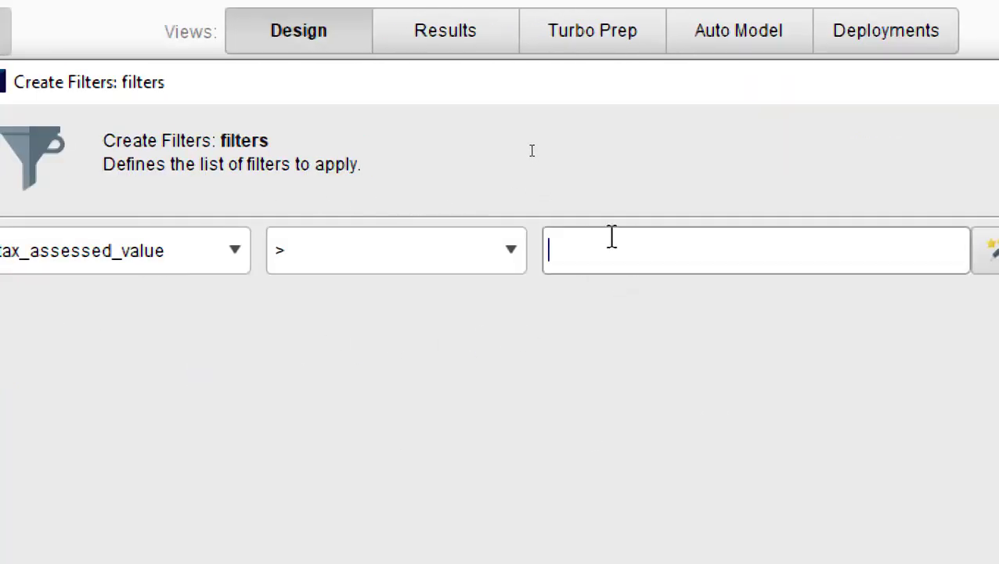
{"action": "type", "text": "500"}
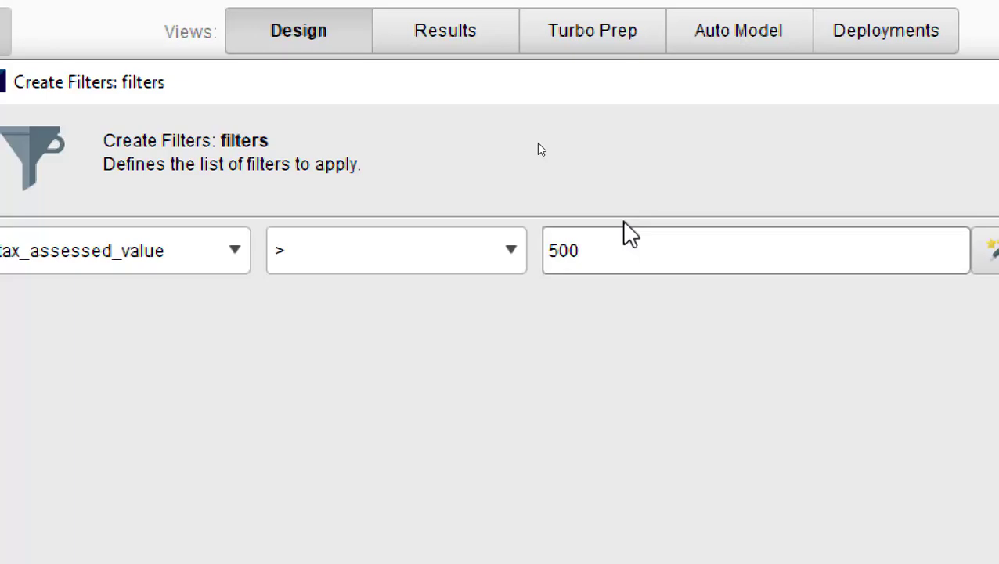
{"action": "type", "text": "000"}
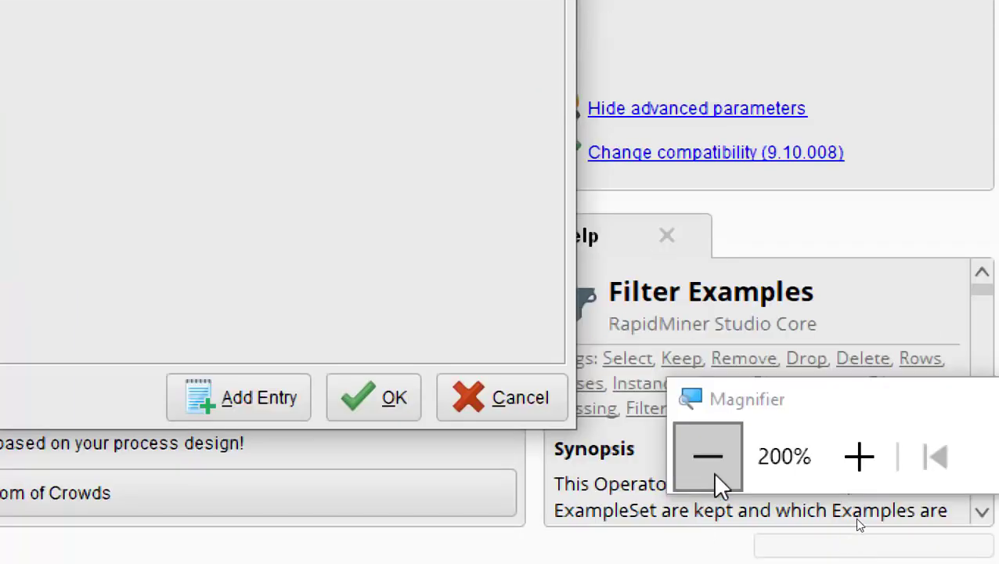
{"action": "left_click", "coordinate": [714, 473]}
{"action": "left_click", "coordinate": [692, 481]}
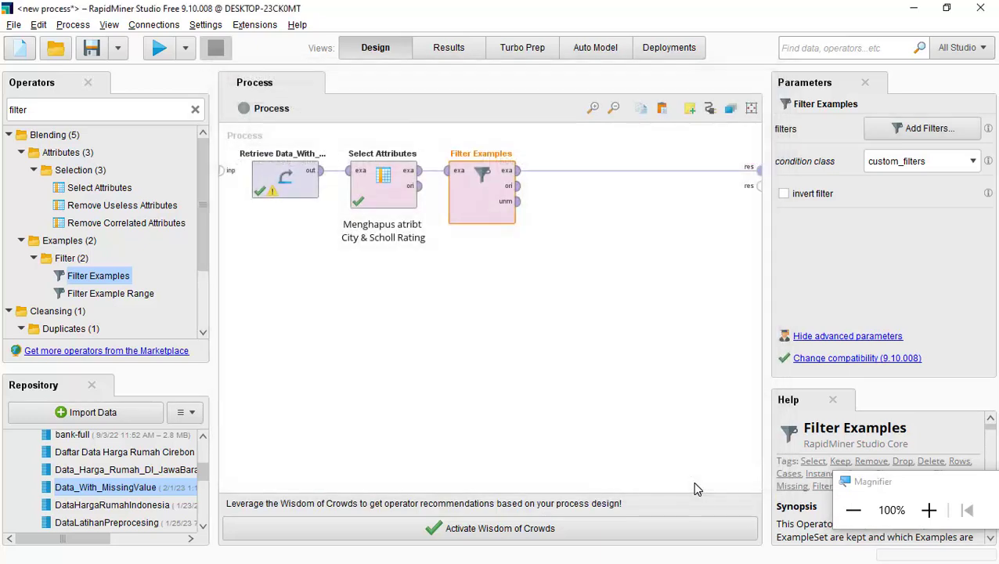
Step: Invert the Filter Examples condition so that the matching rows are excluded
{"action": "left_click", "coordinate": [930, 510]}
{"action": "left_click", "coordinate": [783, 193]}
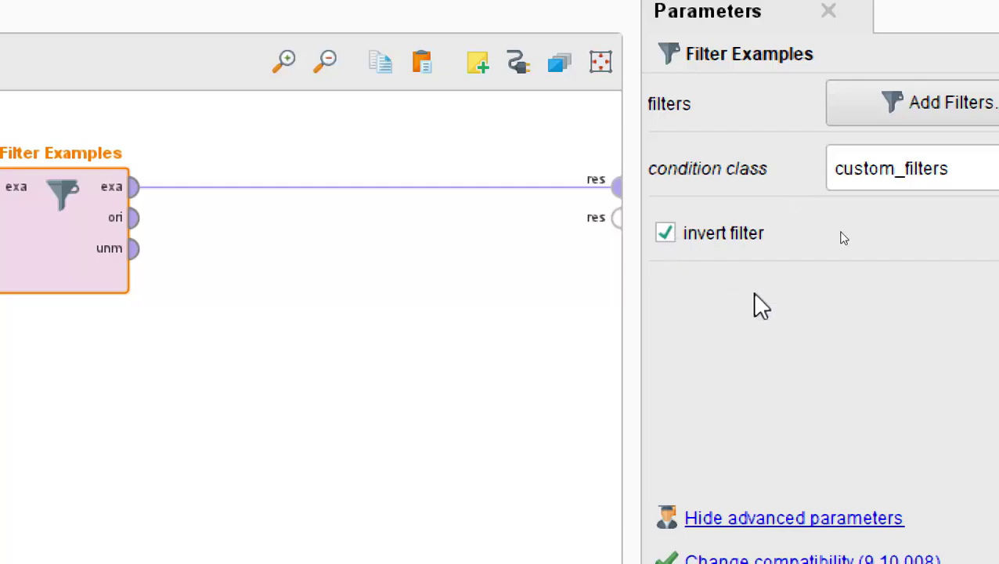
{"action": "left_click", "coordinate": [853, 510]}
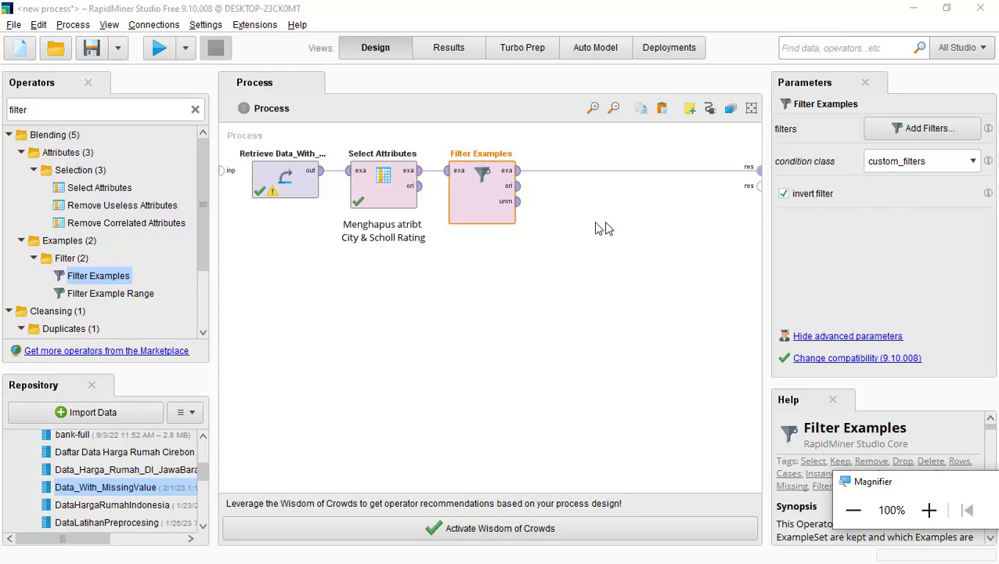
Step: Run the process and check the tax assessed values through to the end of the Filter Examples results
{"action": "left_click", "coordinate": [159, 48]}
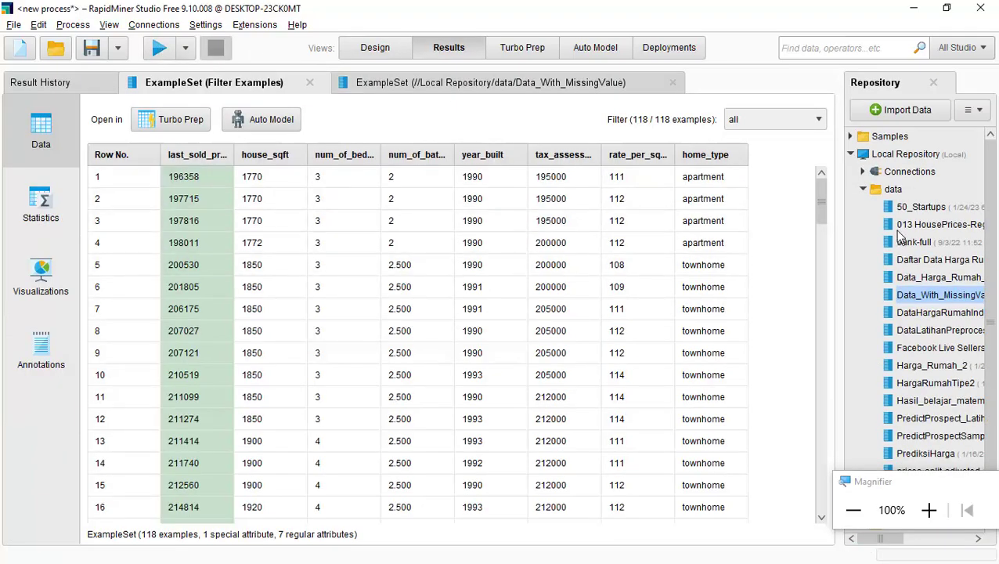
{"action": "left_click_drag", "start_coordinate": [815, 212], "coordinate": [817, 490]}
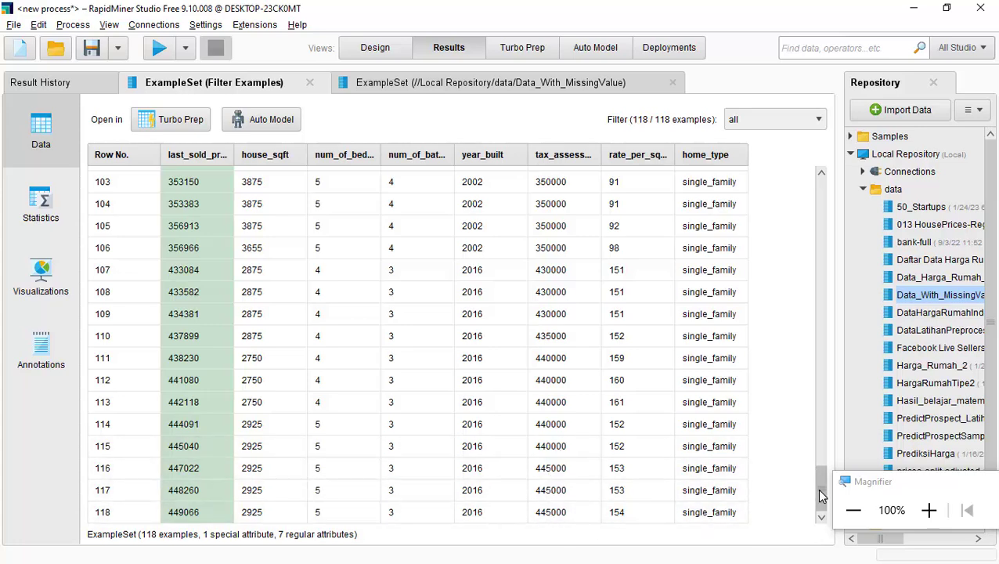
{"action": "left_click_drag", "start_coordinate": [819, 492], "coordinate": [822, 179]}
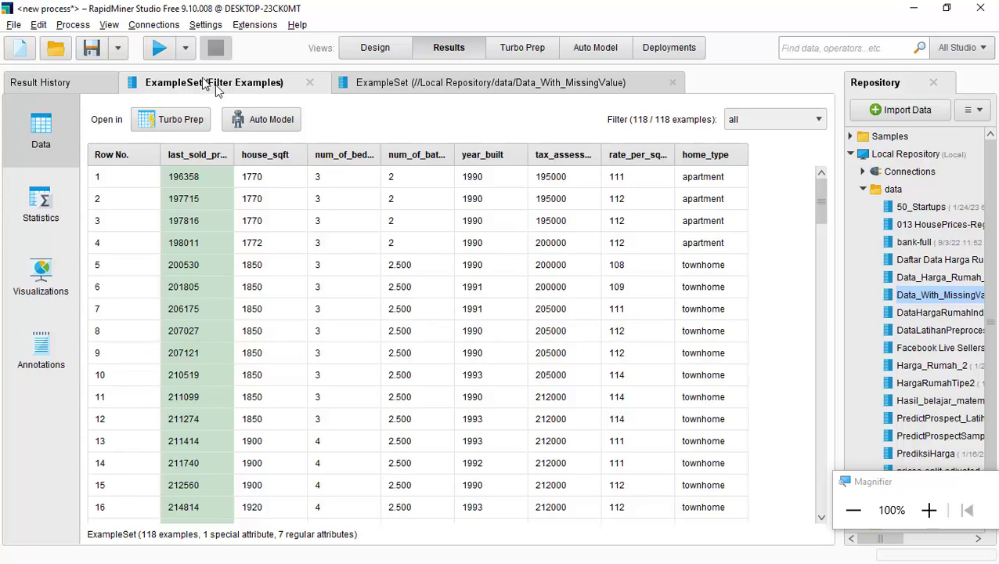
Step: Add the note "Memfilter tax > 500.000" to the Filter Examples operator in the process
{"action": "left_click", "coordinate": [380, 47]}
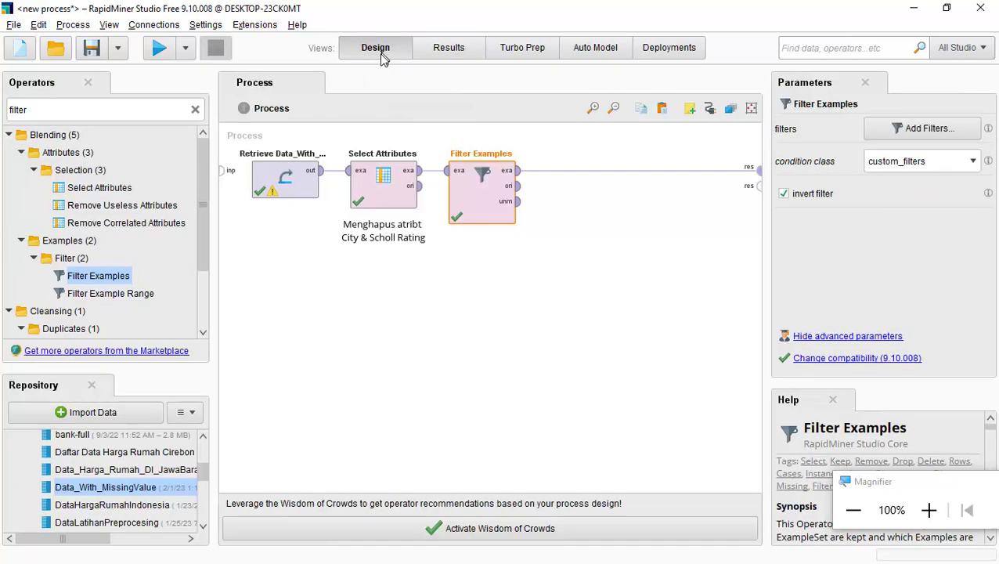
{"action": "right_click", "coordinate": [472, 209]}
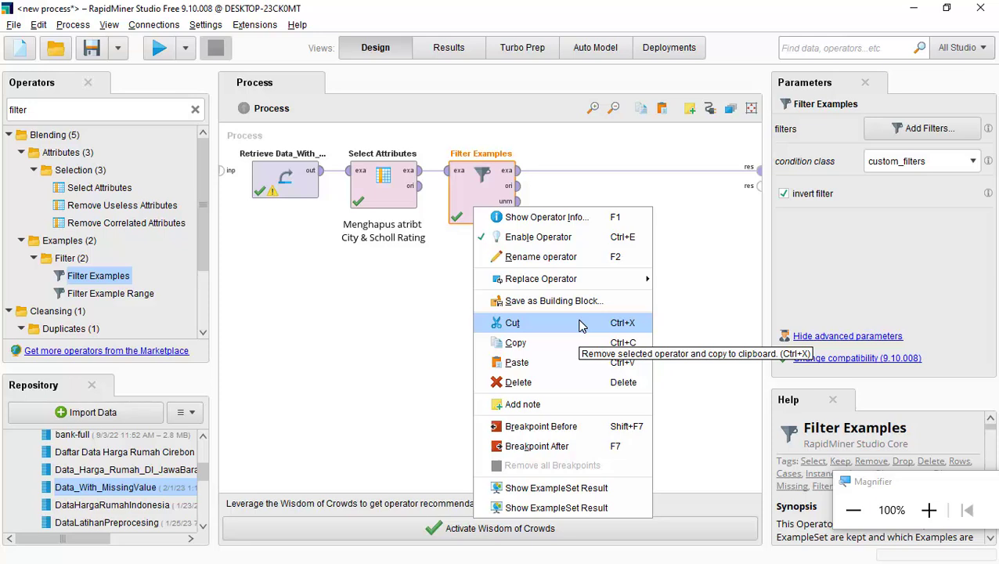
{"action": "left_click", "coordinate": [576, 404]}
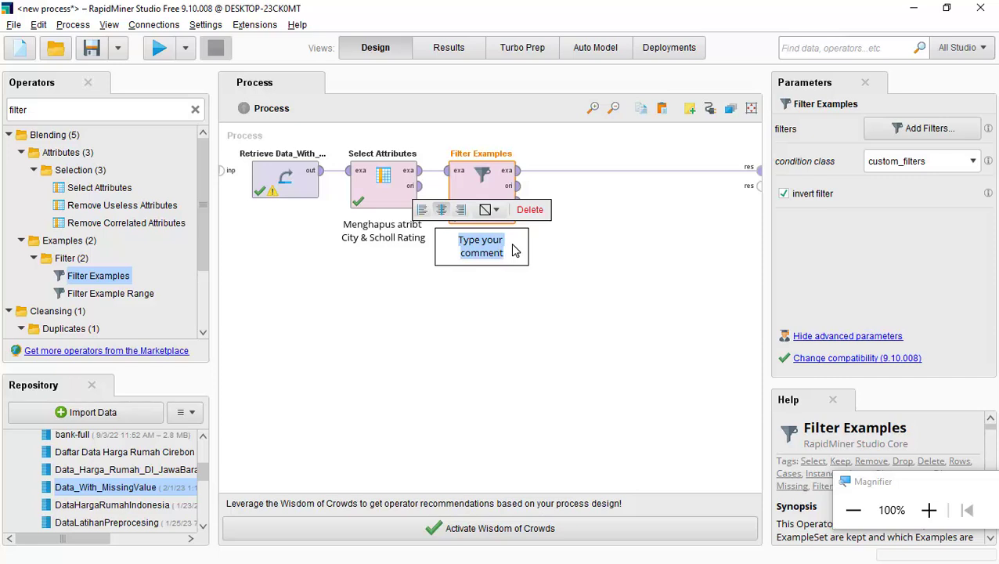
{"action": "type", "text": "Memfi"}
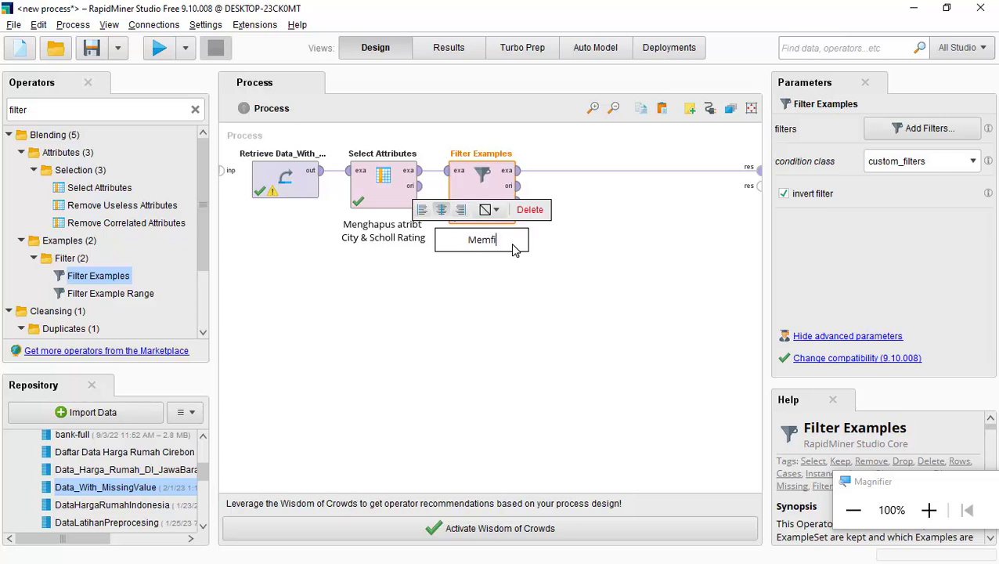
{"action": "type", "text": "lter tax > 500"}
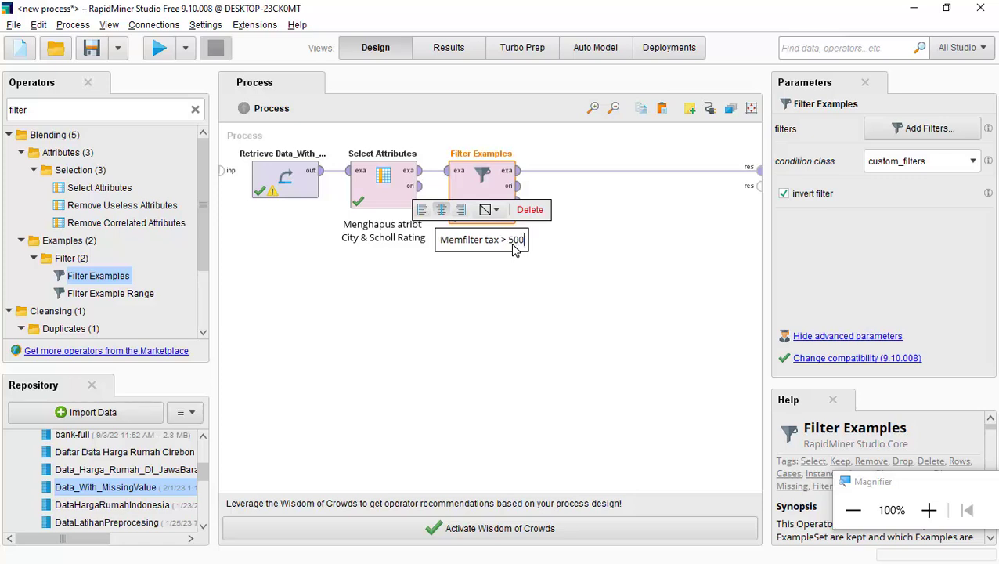
{"action": "type", "text": ".000"}
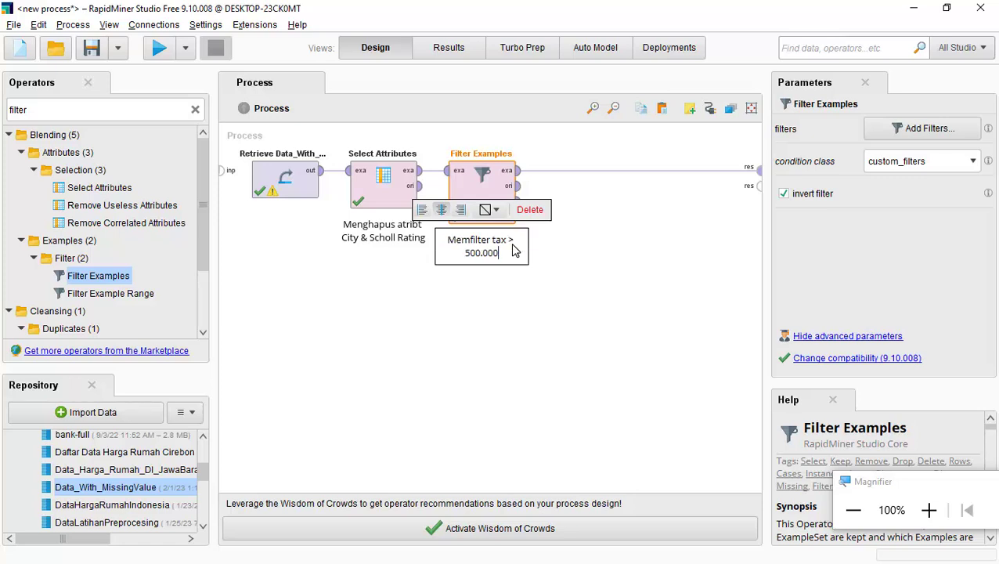
{"action": "left_click", "coordinate": [540, 321]}
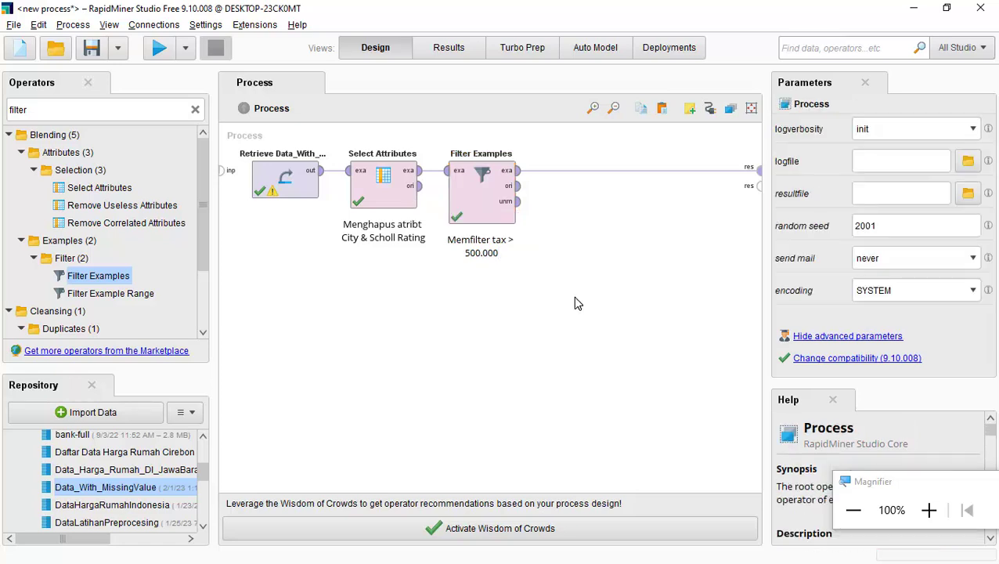
Step: Examine the home_type column in the Filter Examples results for its text categories
{"action": "left_click_drag", "start_coordinate": [517, 170], "coordinate": [758, 167]}
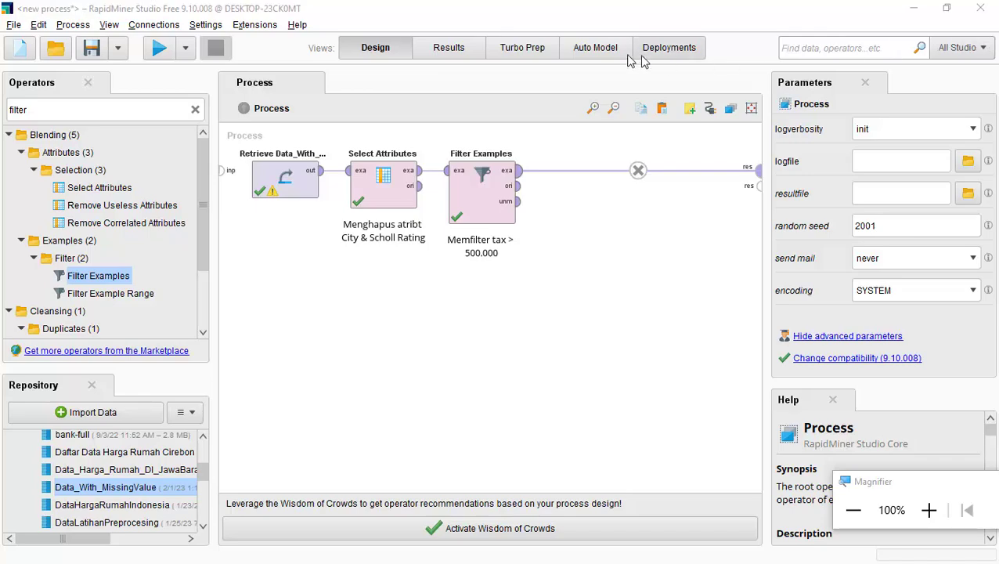
{"action": "left_click", "coordinate": [449, 49]}
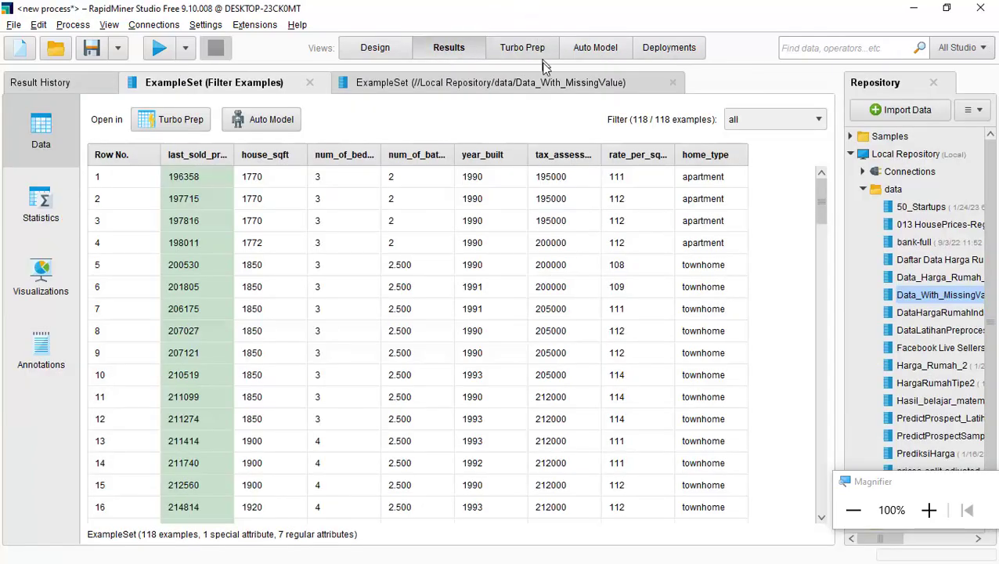
{"action": "left_click", "coordinate": [929, 510]}
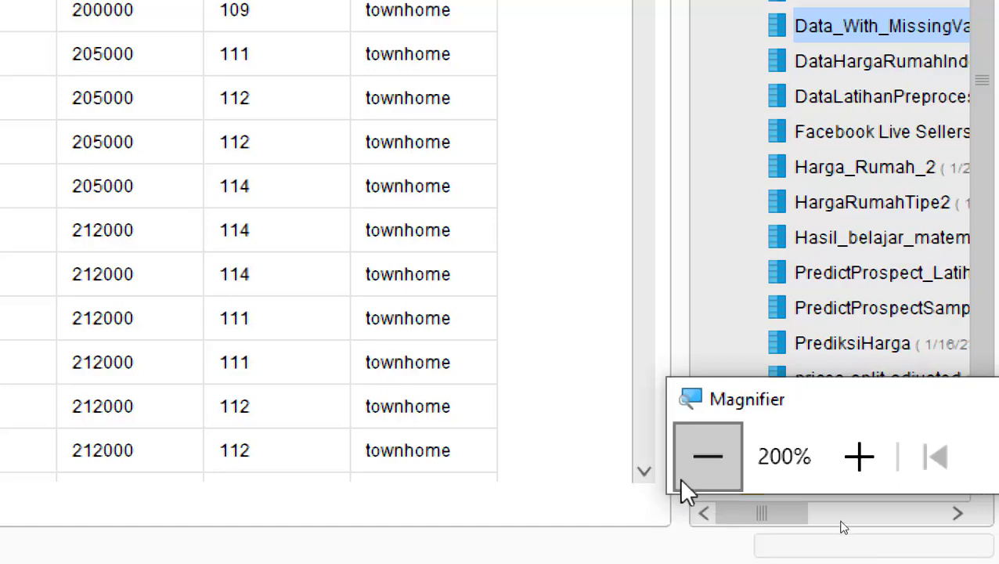
{"action": "left_click", "coordinate": [708, 457]}
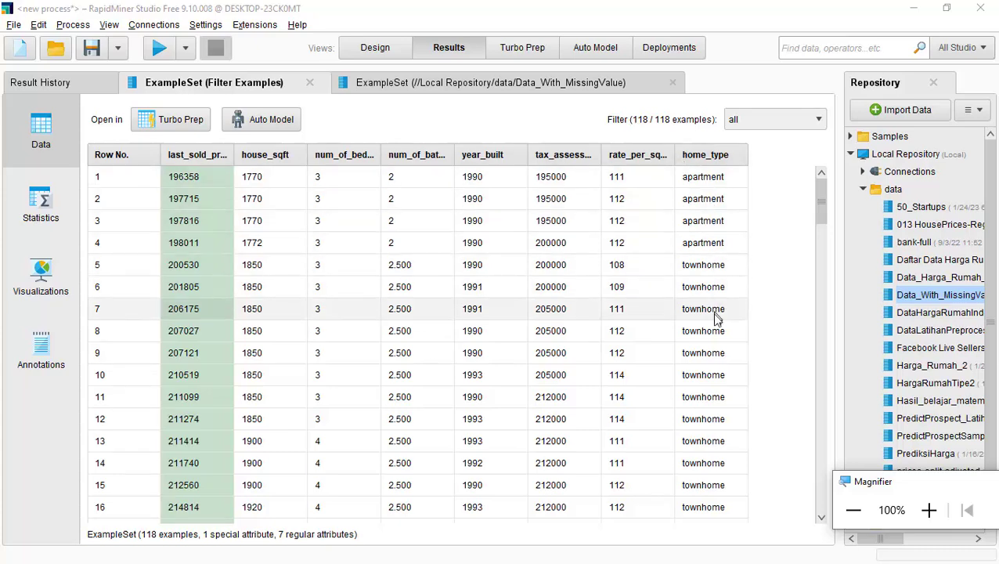
{"action": "scroll", "coordinate": [718, 370], "scroll_direction": "down", "scroll_amount": 10}
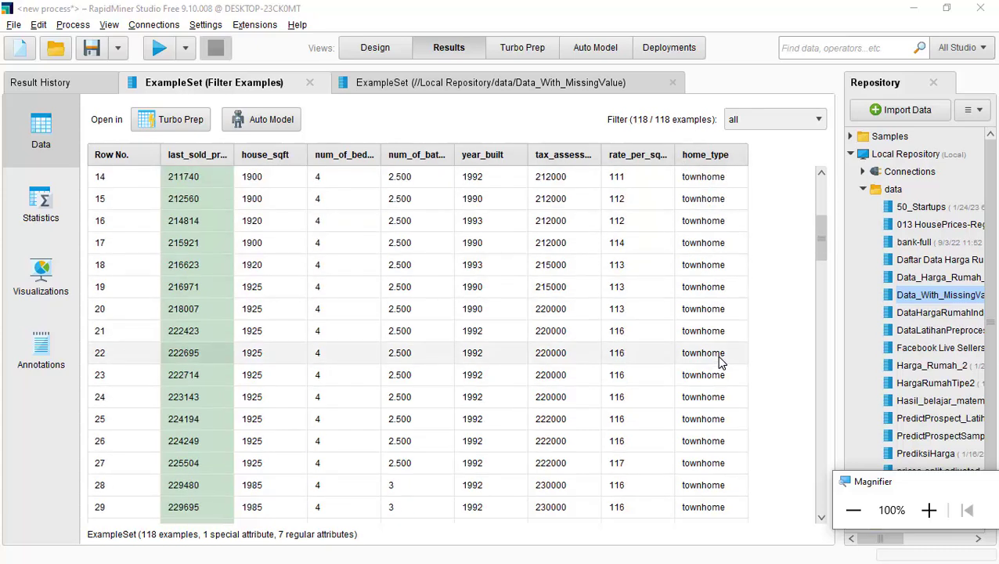
{"action": "scroll", "coordinate": [719, 375], "scroll_direction": "down", "scroll_amount": 11}
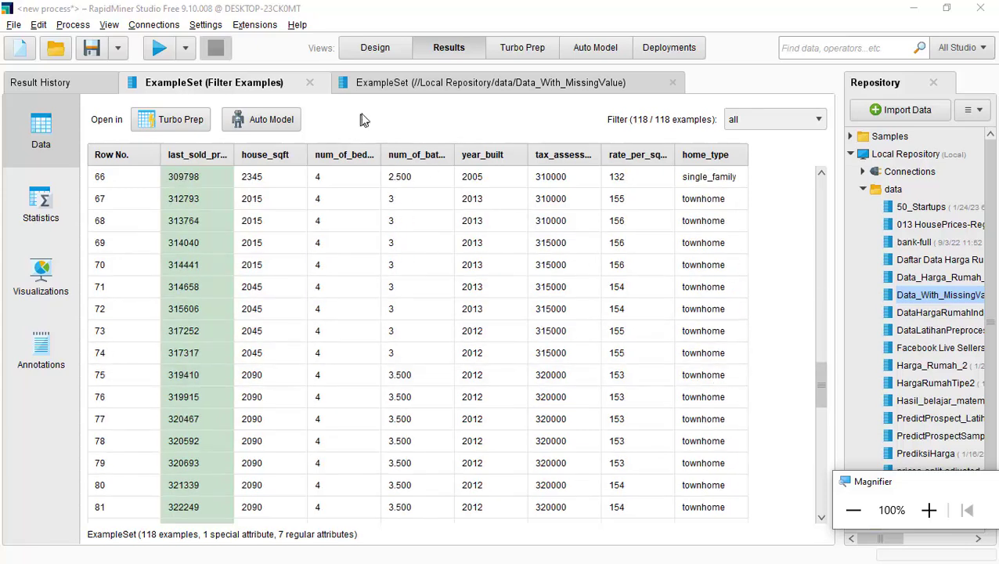
Step: Search the operators for "nominal" and add a Nominal to Numerical operator to the process
{"action": "left_click", "coordinate": [371, 47]}
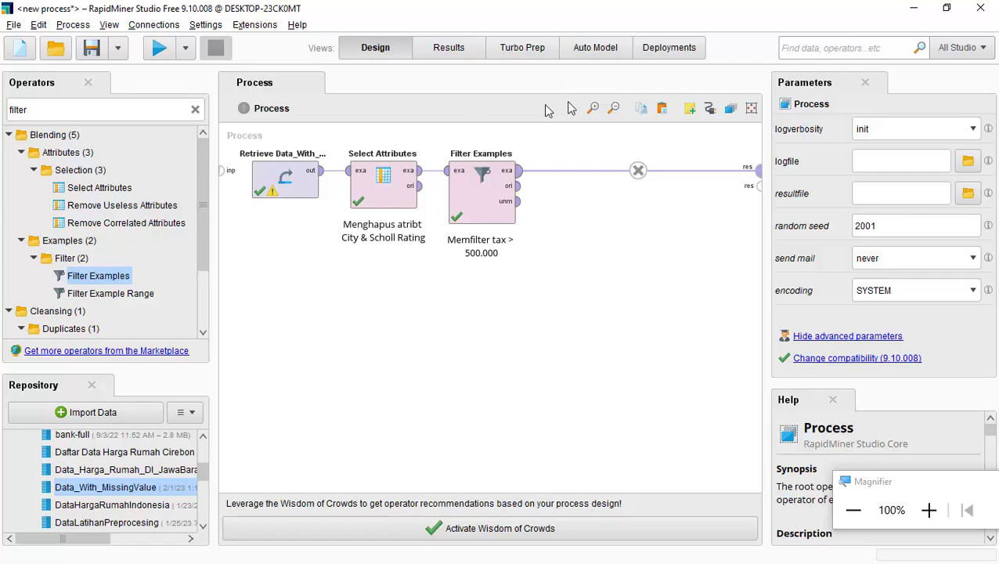
{"action": "left_click", "coordinate": [929, 510]}
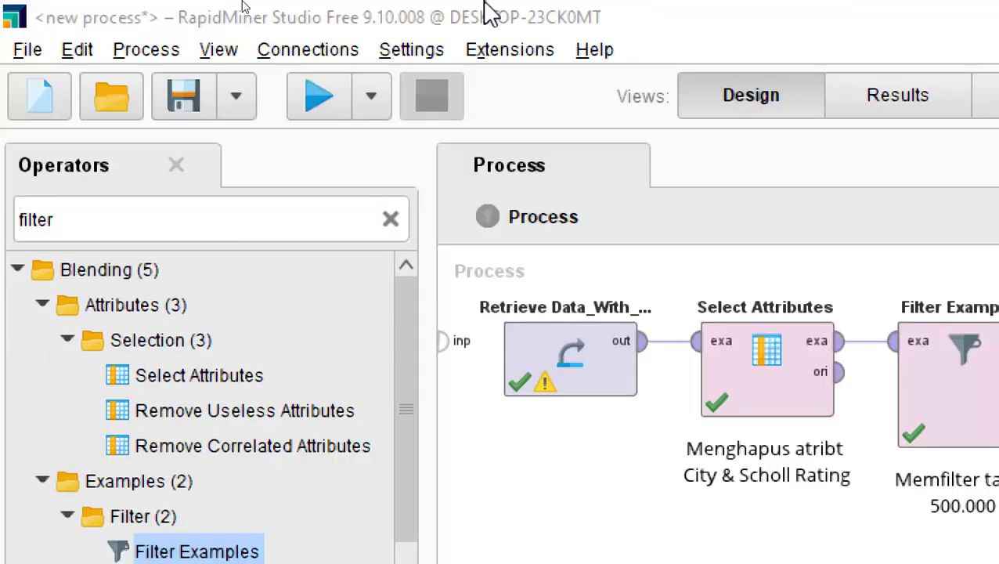
{"action": "left_click", "coordinate": [184, 223]}
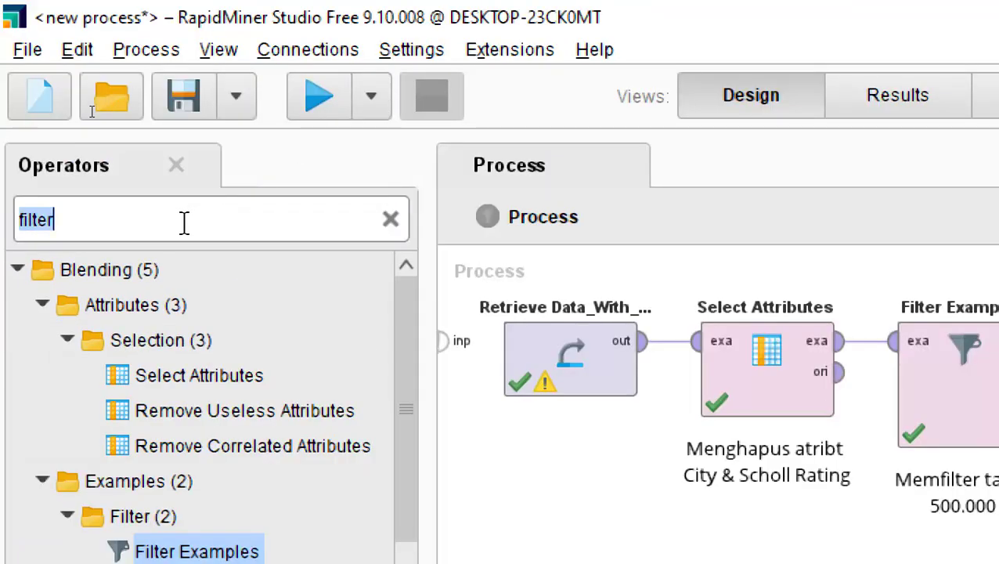
{"action": "type", "text": "nominal"}
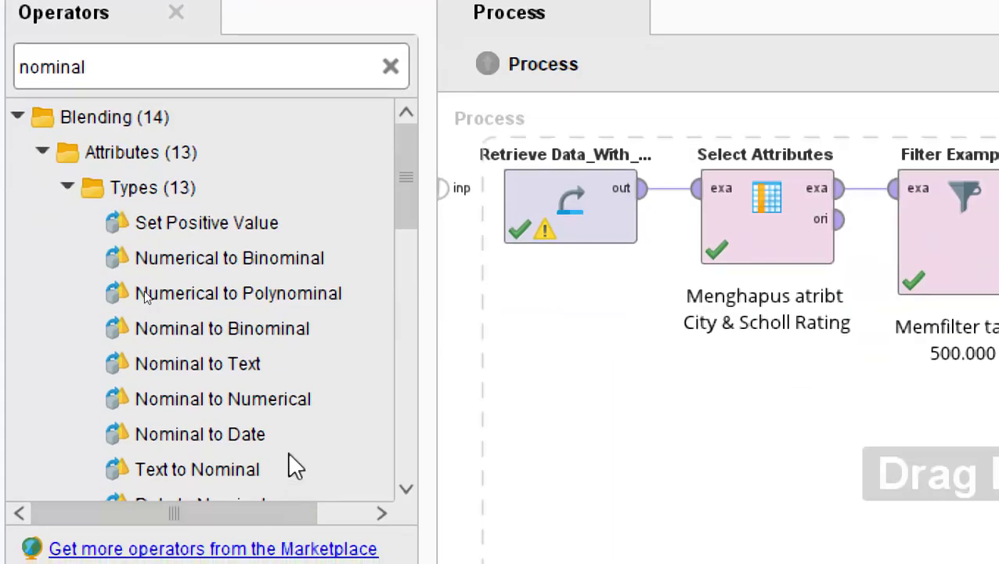
{"action": "left_click", "coordinate": [290, 399]}
{"action": "mouse_move", "coordinate": [284, 393]}
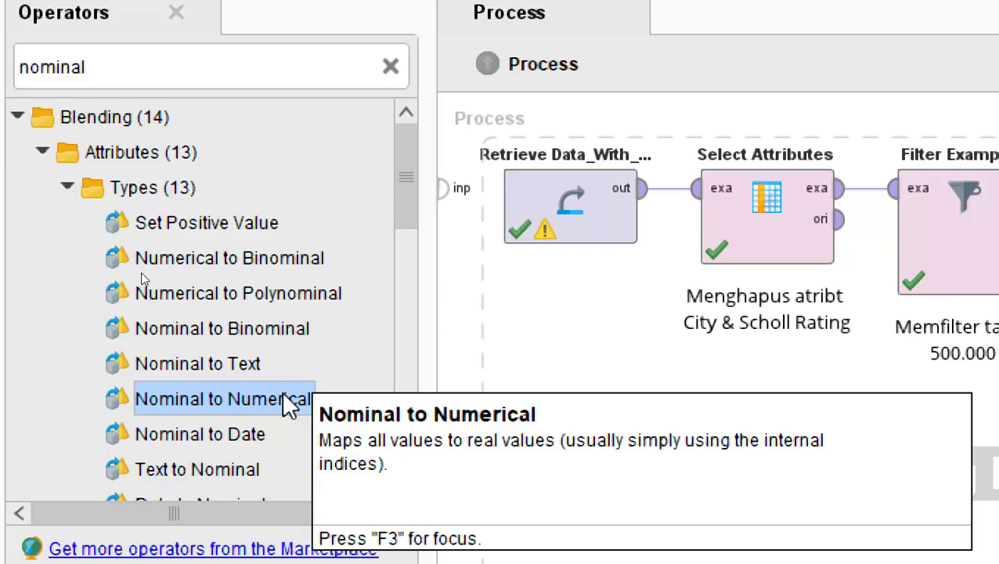
{"action": "left_click_drag", "start_coordinate": [286, 401], "coordinate": [709, 457]}
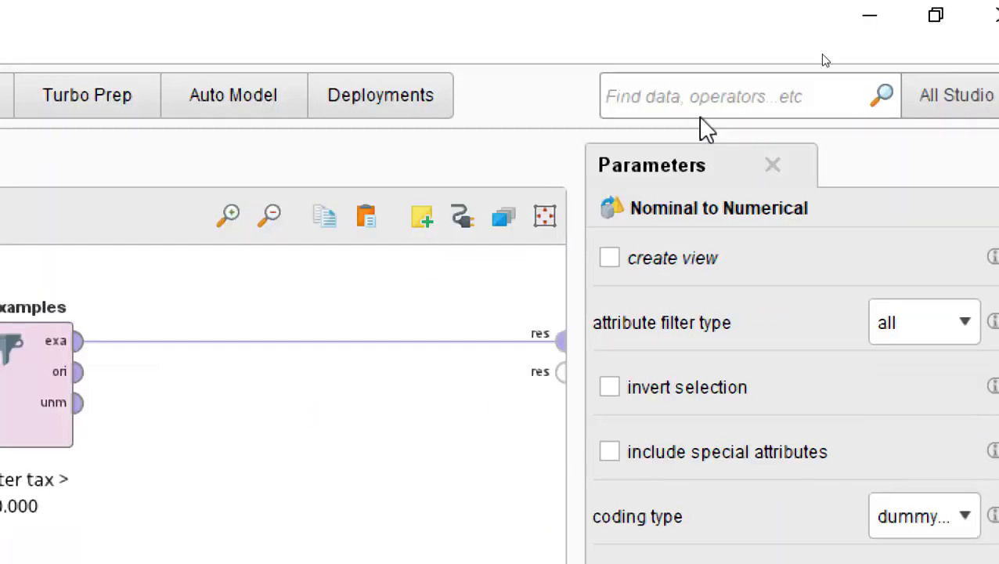
{"action": "left_click", "coordinate": [979, 524]}
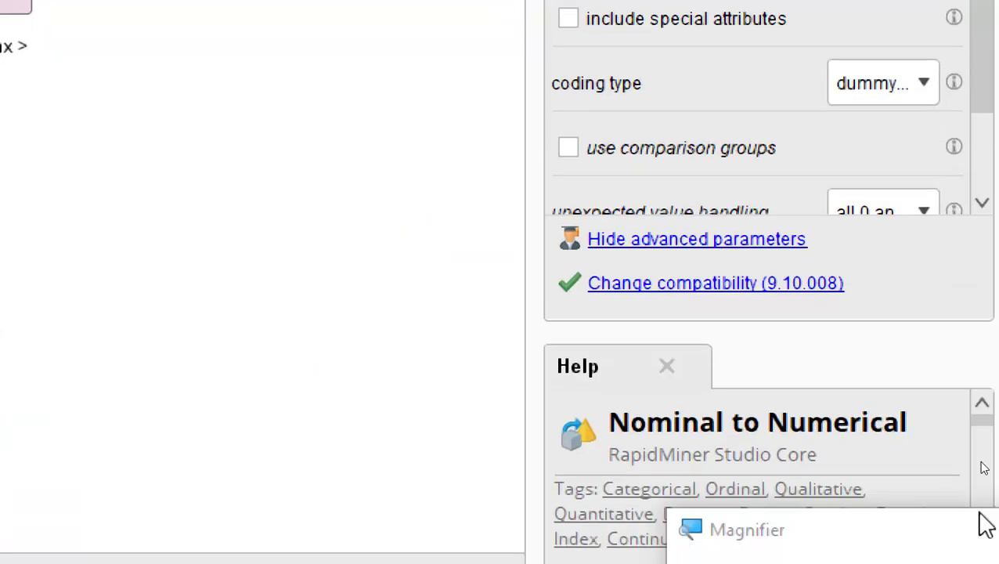
Step: Disable the Nominal to Numerical operator and place it apart from the connected chain, below Filter Examples
{"action": "left_click", "coordinate": [727, 505]}
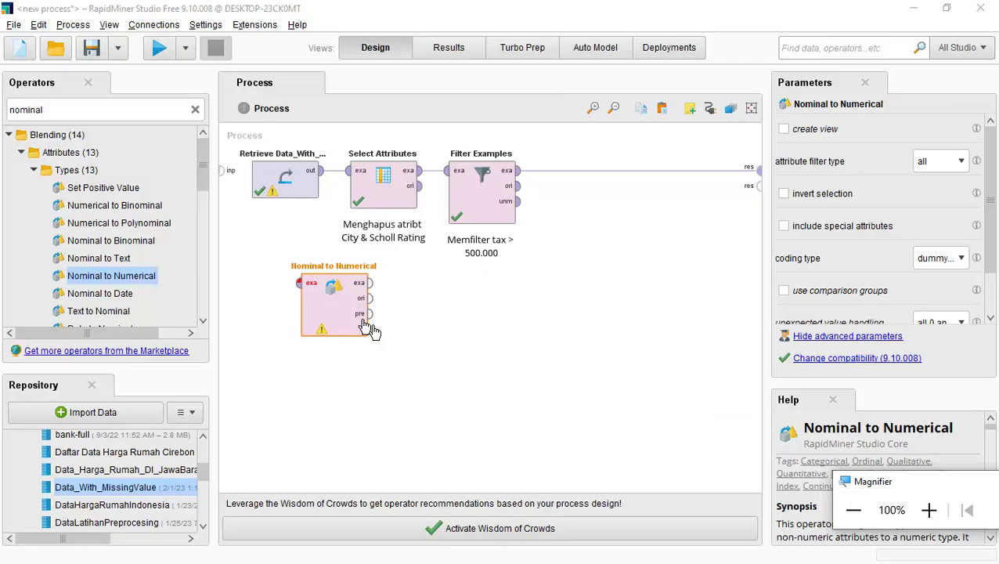
{"action": "left_click_drag", "start_coordinate": [330, 311], "coordinate": [473, 354]}
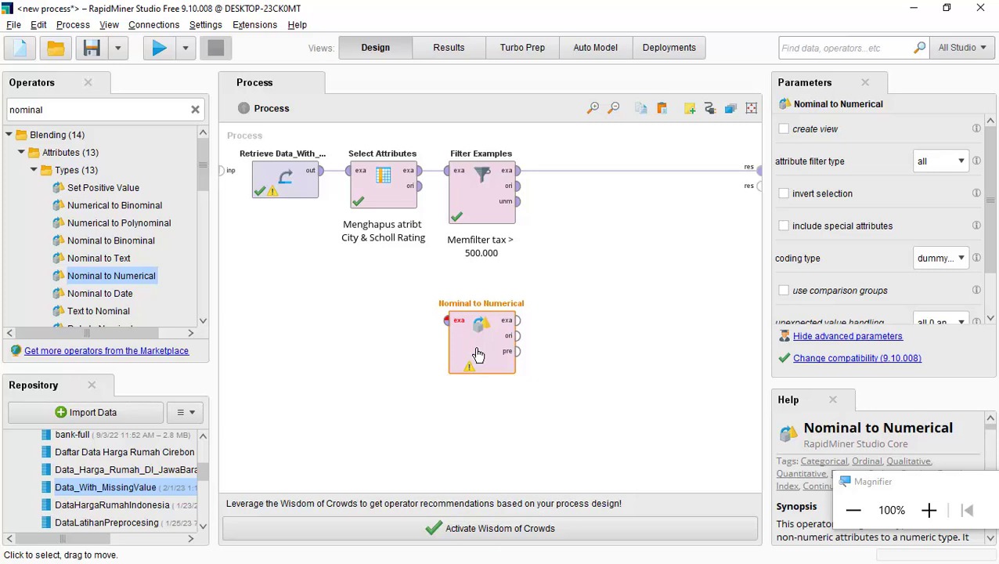
{"action": "right_click", "coordinate": [485, 347]}
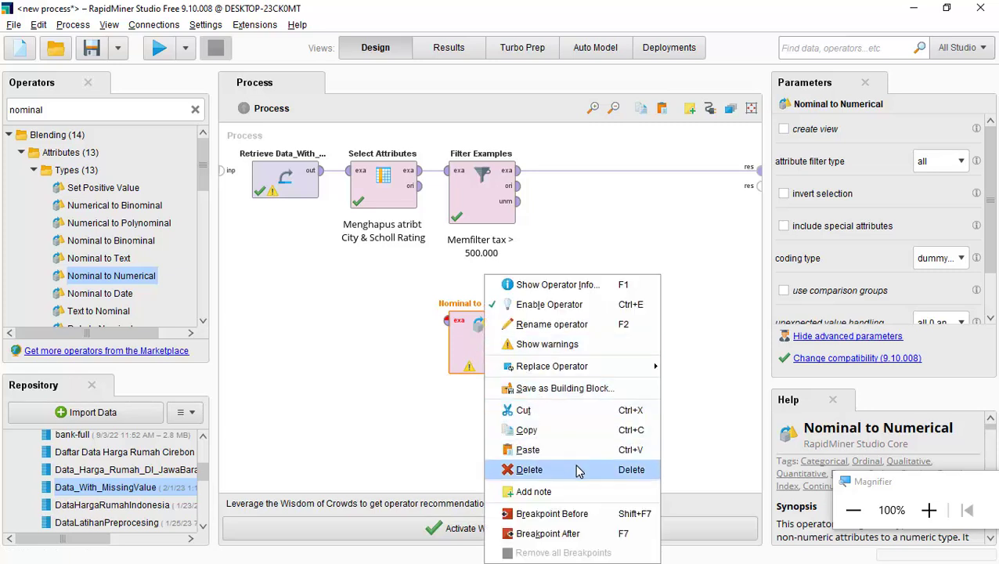
{"action": "left_click", "coordinate": [595, 307]}
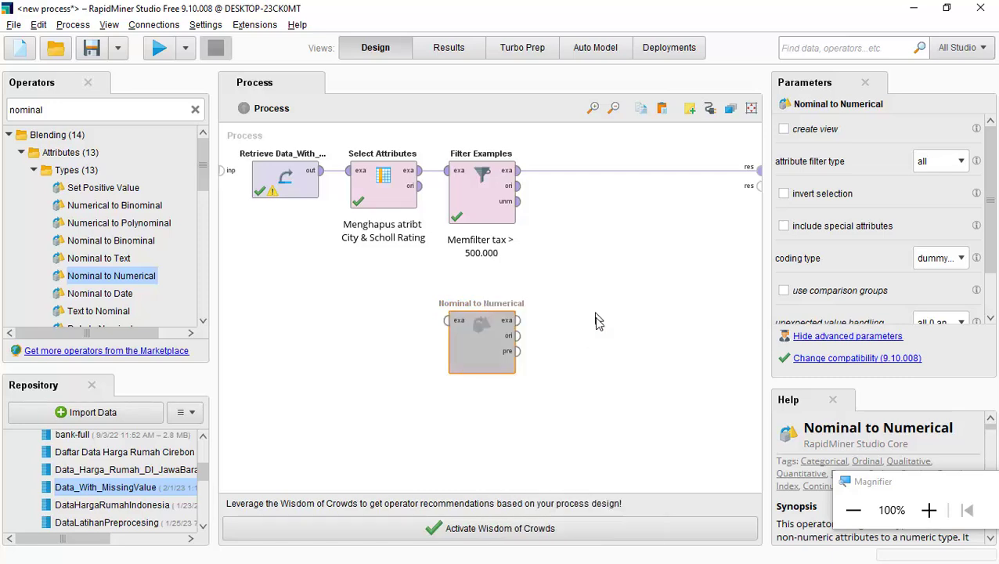
{"action": "left_click_drag", "start_coordinate": [492, 361], "coordinate": [492, 398]}
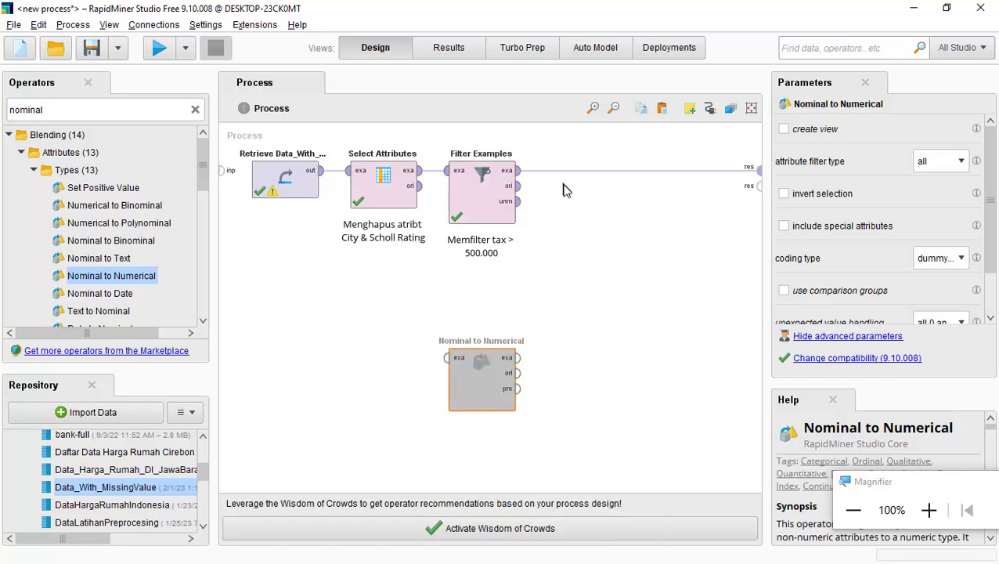
Step: Sort the Filter Examples results by home_type in ascending order and examine which home types occur
{"action": "mouse_move", "coordinate": [515, 218]}
{"action": "left_click", "coordinate": [451, 51]}
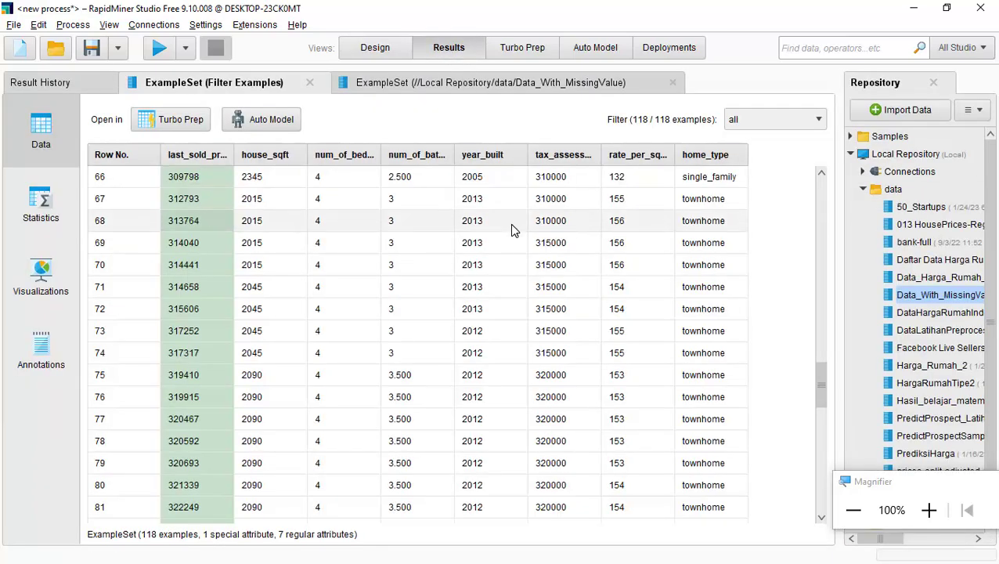
{"action": "scroll", "coordinate": [511, 226], "scroll_direction": "up", "scroll_amount": 13}
{"action": "scroll", "coordinate": [527, 233], "scroll_direction": "up", "scroll_amount": 8}
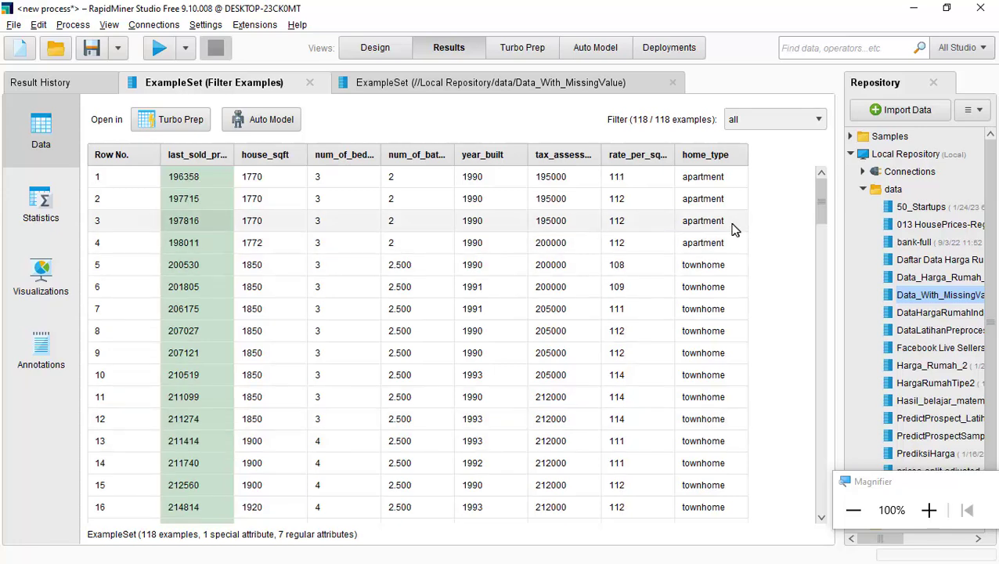
{"action": "left_click", "coordinate": [929, 509]}
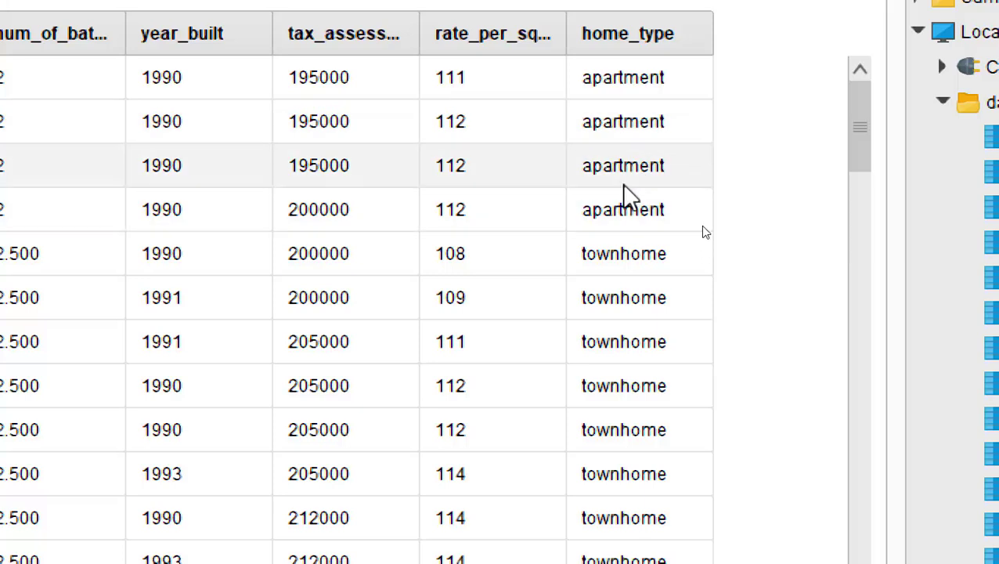
{"action": "left_click", "coordinate": [623, 41]}
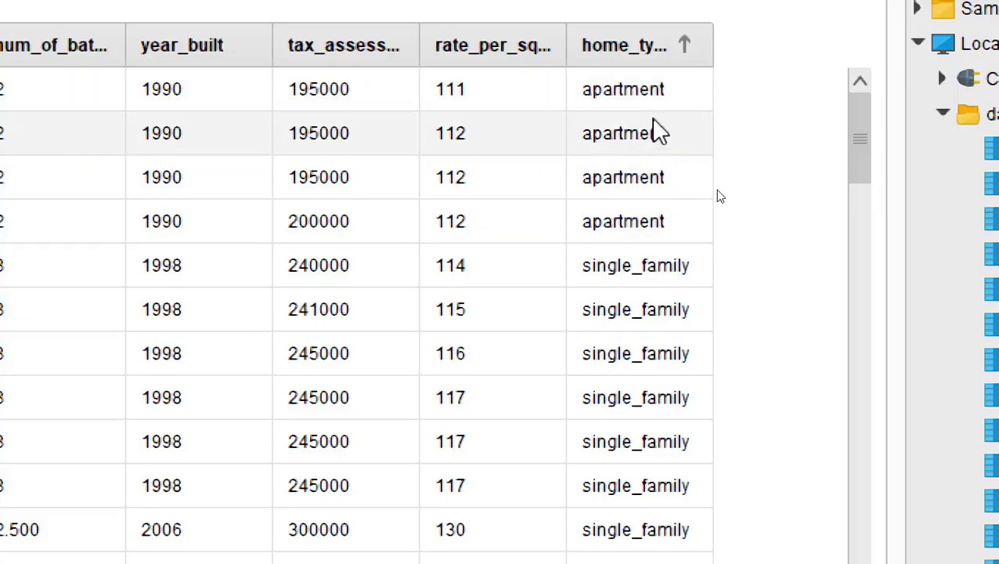
{"action": "scroll", "coordinate": [654, 313], "scroll_direction": "down", "scroll_amount": 4}
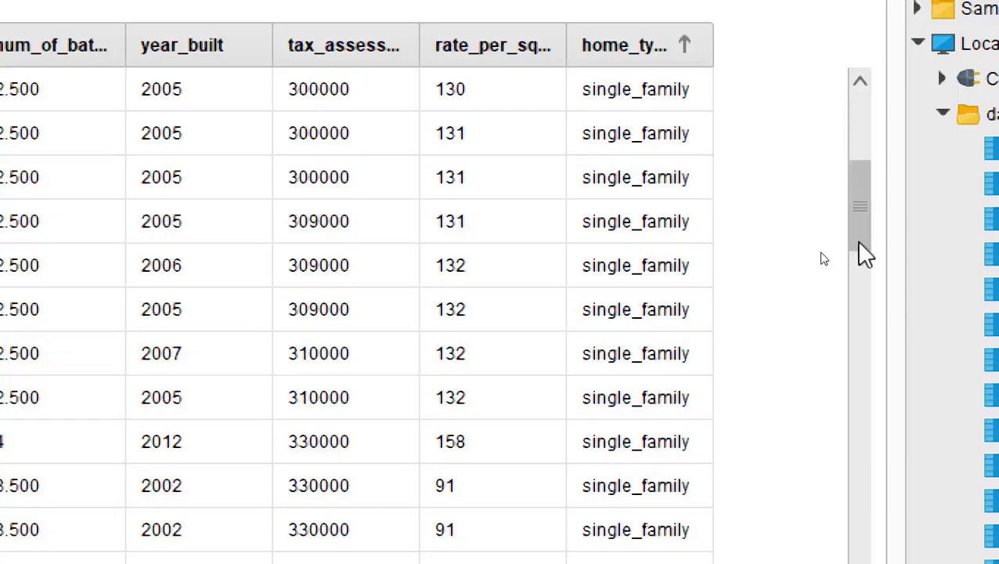
{"action": "left_click_drag", "start_coordinate": [860, 250], "coordinate": [870, 36]}
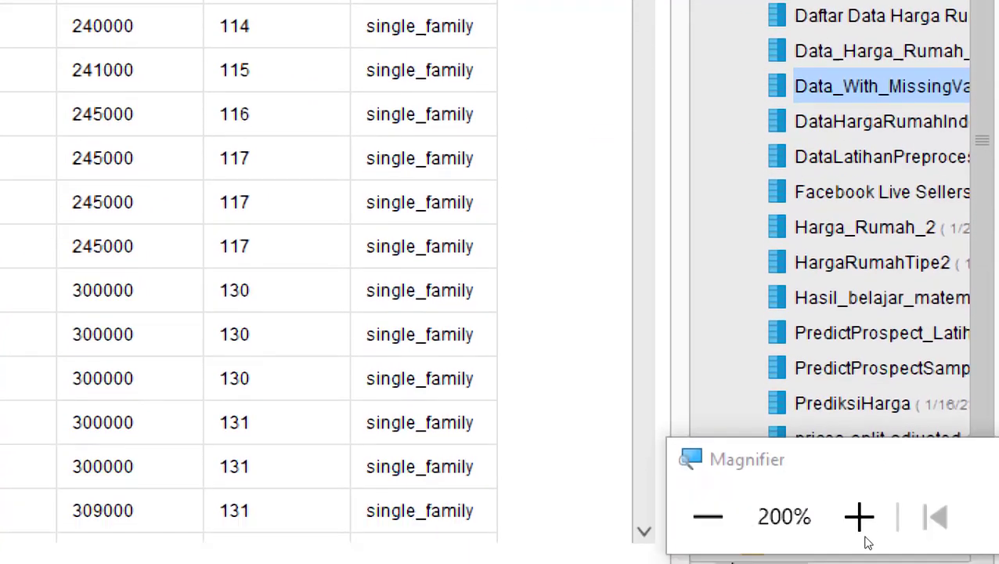
{"action": "left_click", "coordinate": [705, 561]}
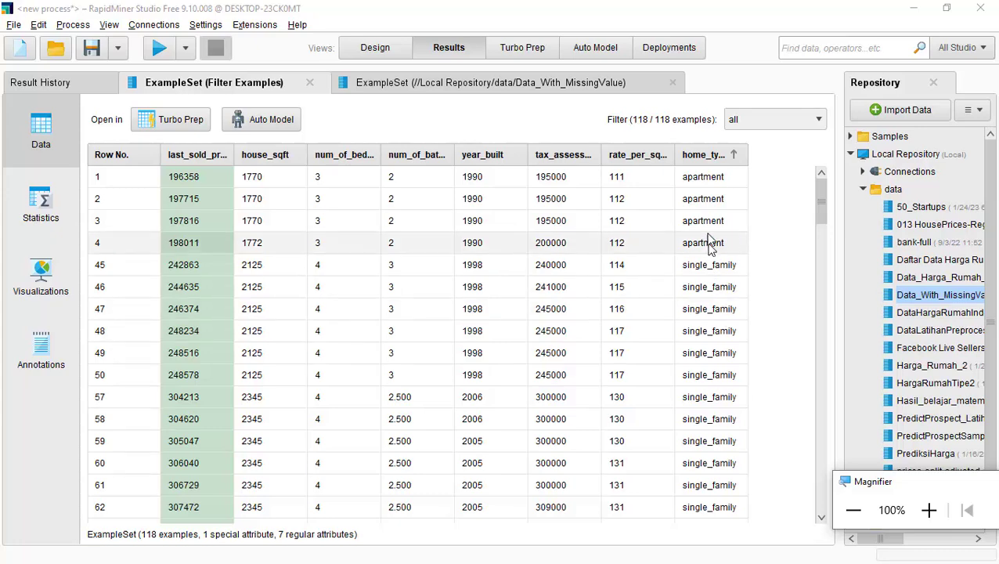
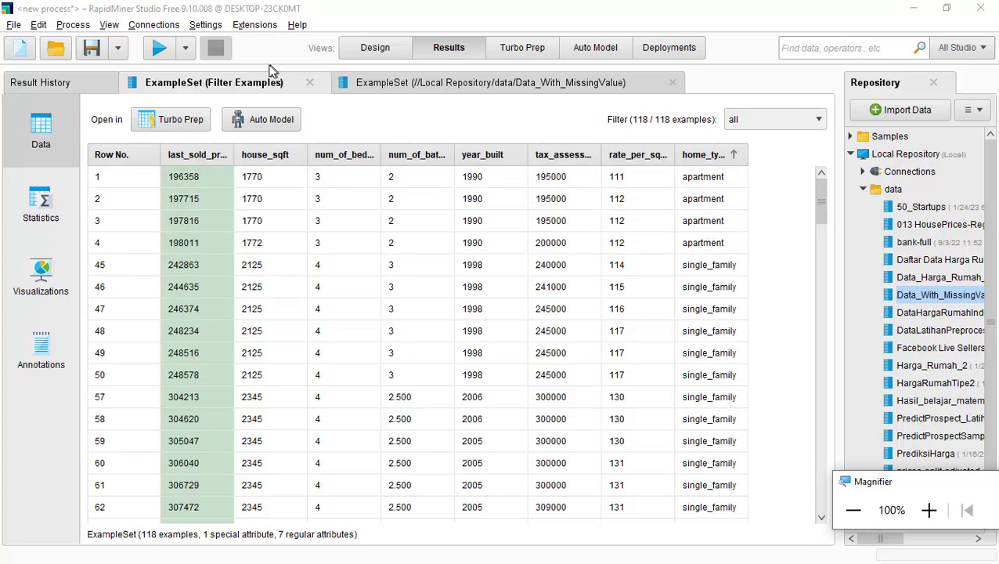
Step: Search the operators for "filter" and add a second Filter Examples operator to the process after the first one
{"action": "left_click", "coordinate": [393, 56]}
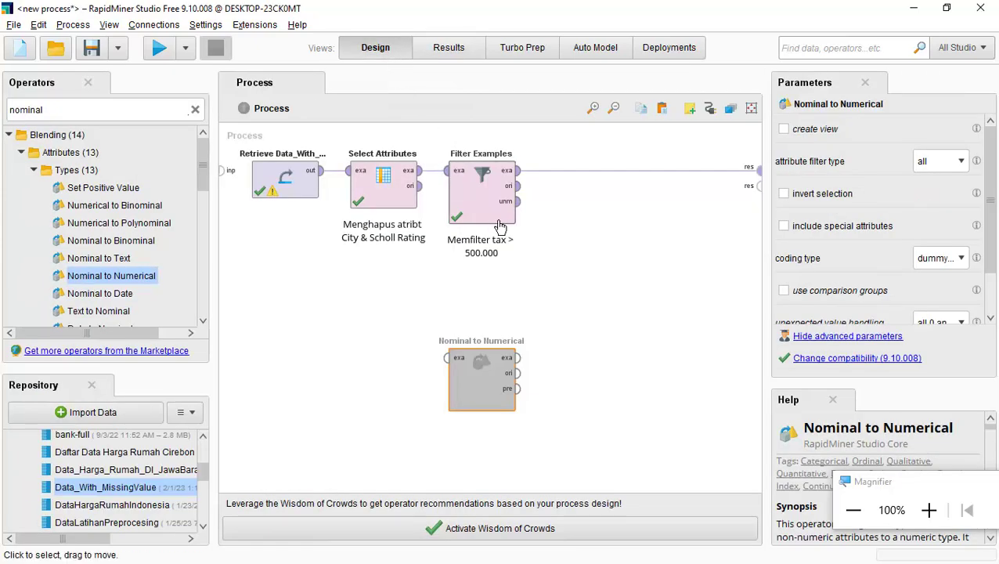
{"action": "left_click_drag", "start_coordinate": [144, 260], "coordinate": [116, 264]}
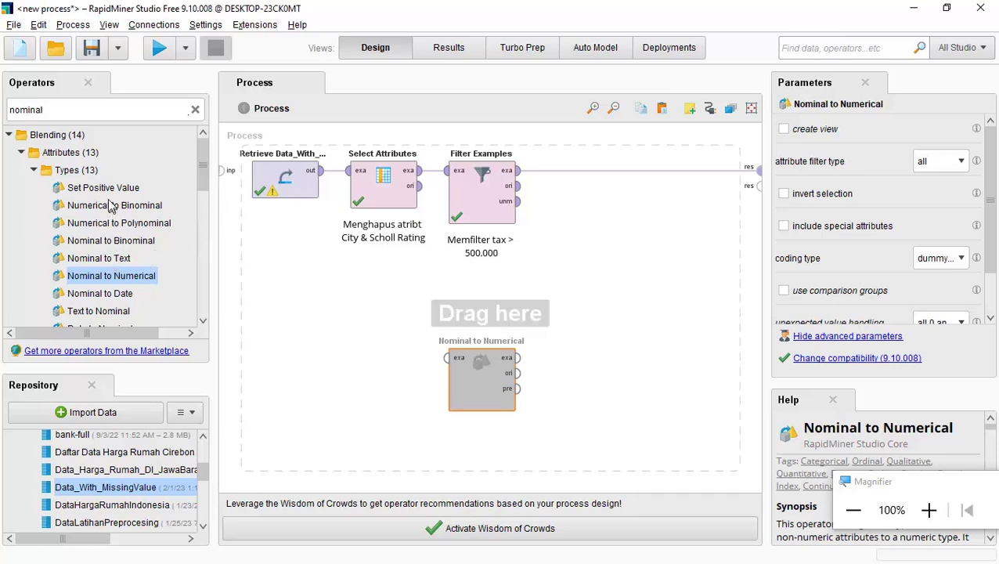
{"action": "left_click", "coordinate": [71, 108]}
{"action": "double_click", "coordinate": [71, 107]}
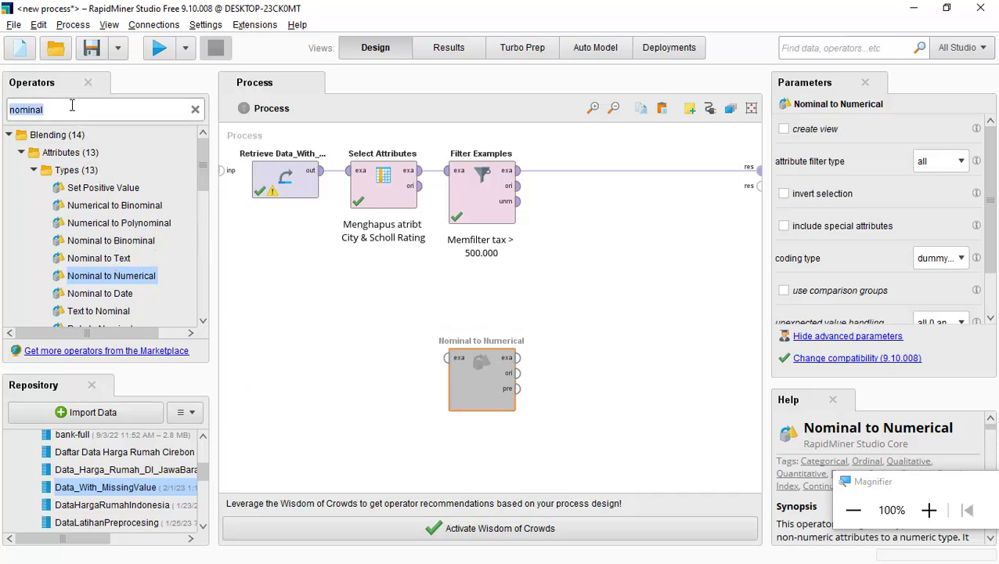
{"action": "type", "text": "filter"}
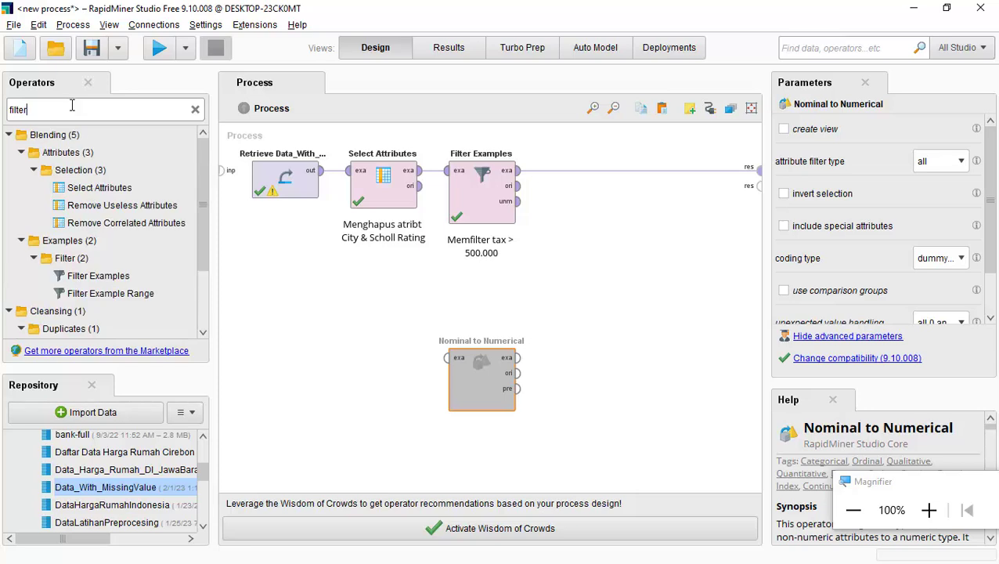
{"action": "left_click_drag", "start_coordinate": [141, 223], "coordinate": [157, 245]}
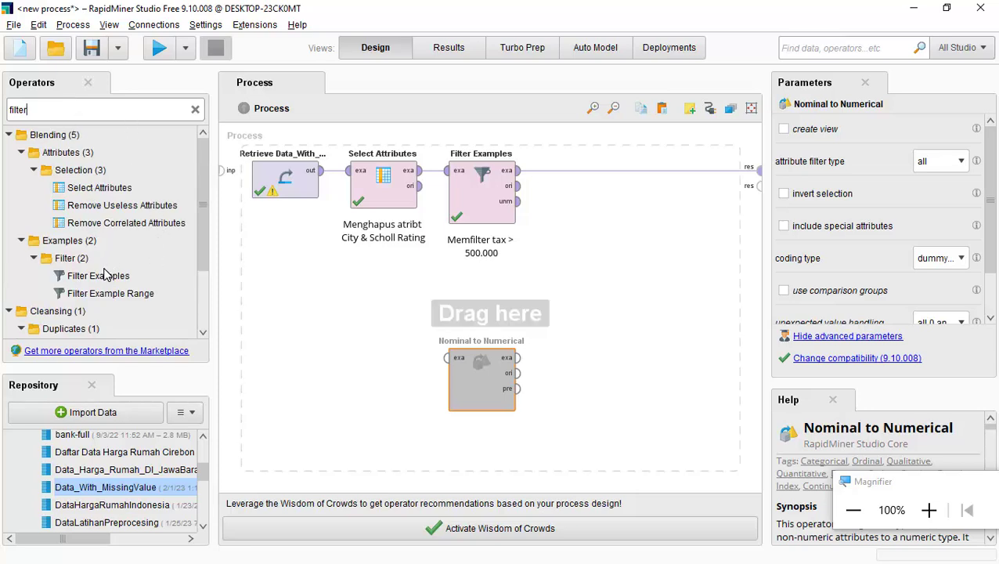
{"action": "left_click_drag", "start_coordinate": [106, 274], "coordinate": [579, 209]}
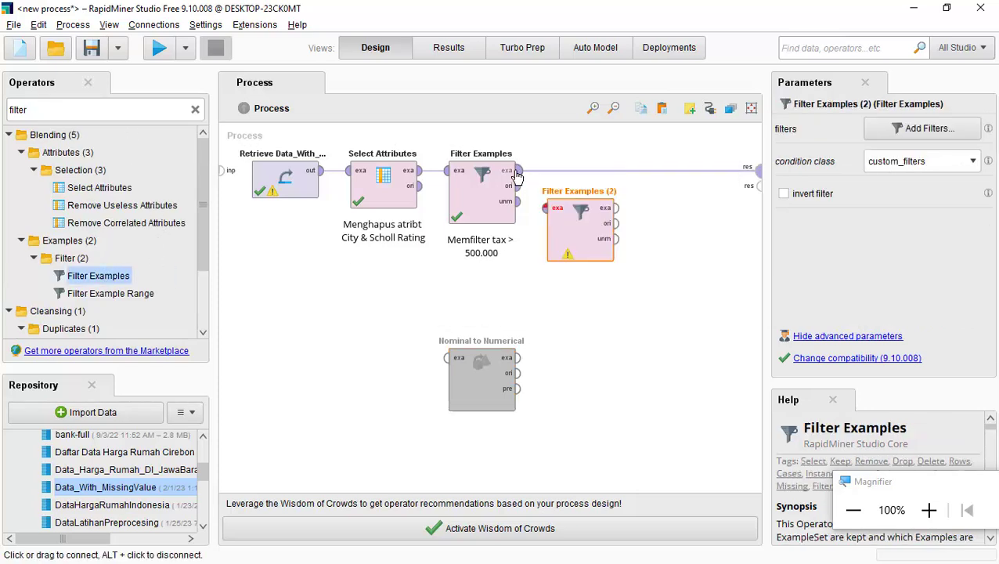
Step: Connect the first Filter Examples output to the second Filter Examples operator, and that operator's example output to the process result
{"action": "left_click_drag", "start_coordinate": [517, 172], "coordinate": [546, 208]}
{"action": "left_click", "coordinate": [616, 207]}
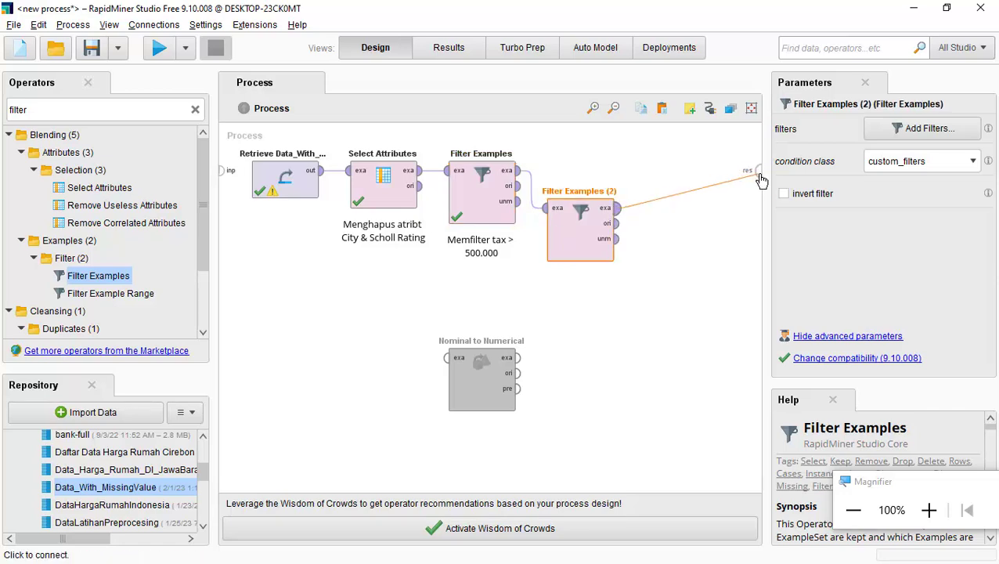
{"action": "left_click", "coordinate": [758, 171]}
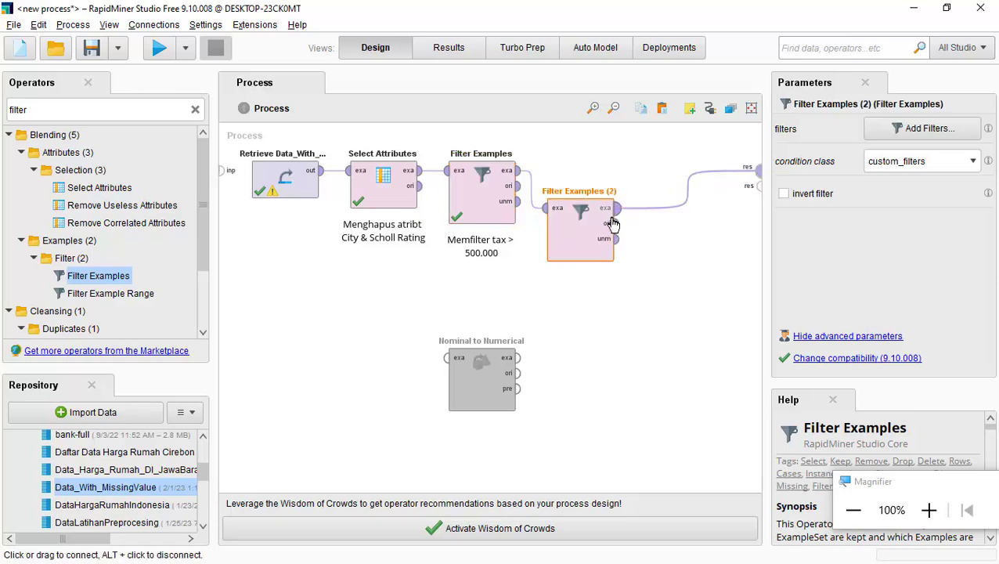
Step: Define the second filter as home_type equals apartment and invert it so that apartments are excluded
{"action": "left_click", "coordinate": [927, 128]}
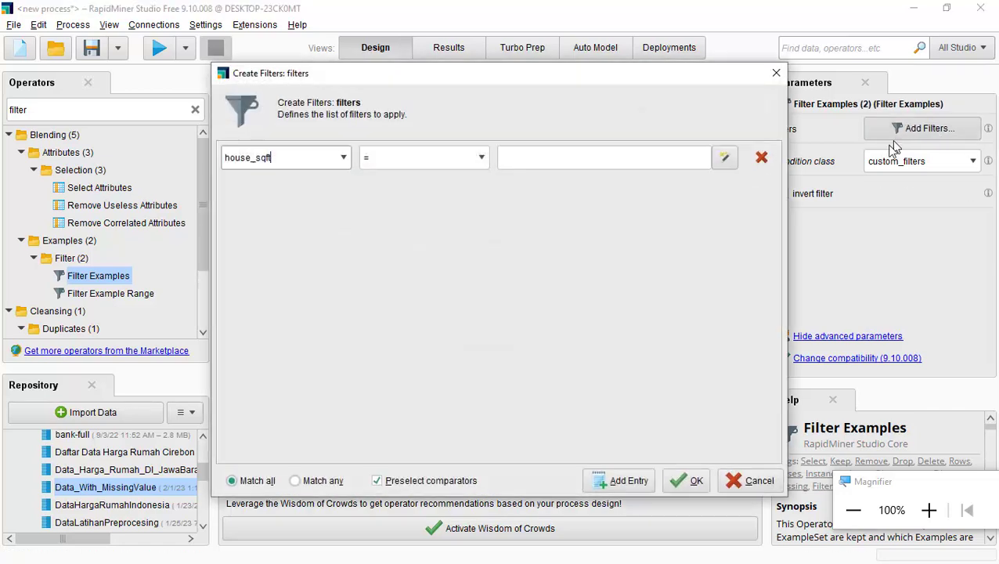
{"action": "left_click", "coordinate": [345, 160]}
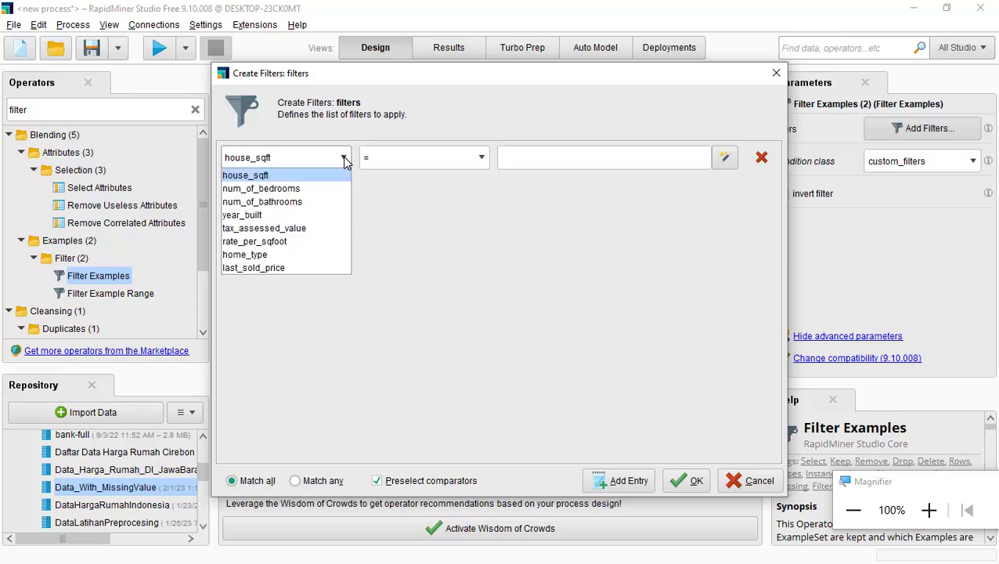
{"action": "left_click", "coordinate": [318, 255]}
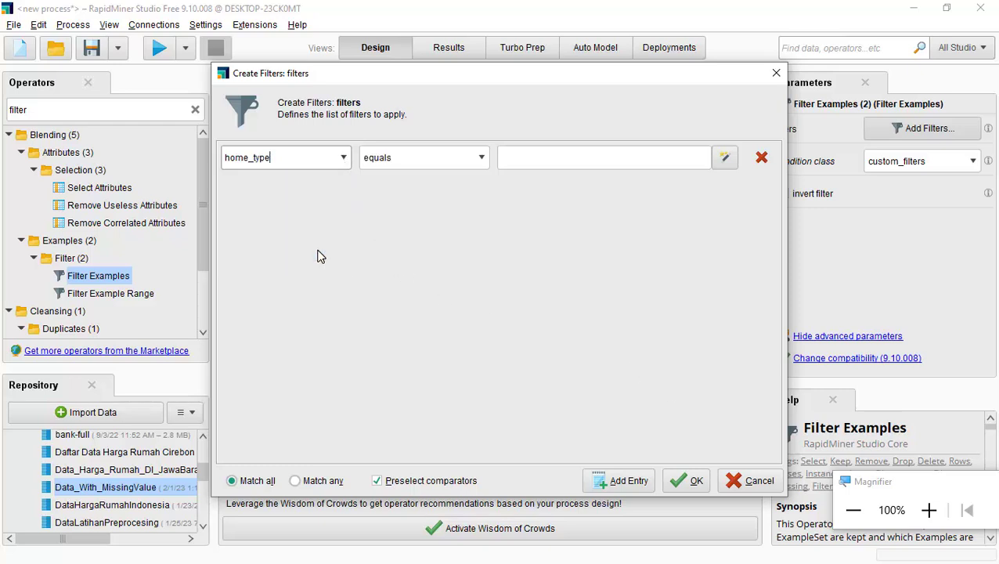
{"action": "left_click", "coordinate": [477, 160]}
{"action": "left_click", "coordinate": [448, 176]}
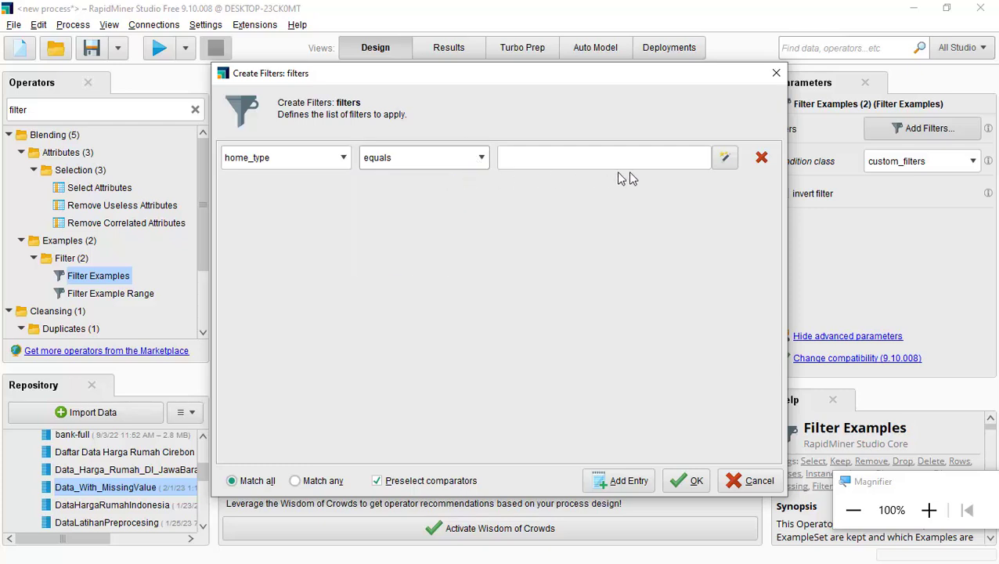
{"action": "left_click", "coordinate": [727, 160]}
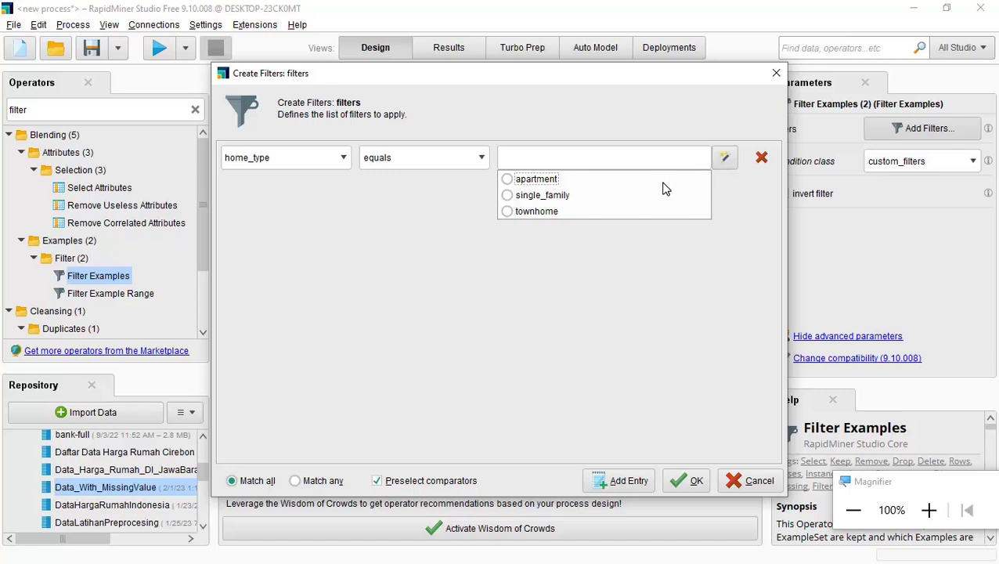
{"action": "left_click", "coordinate": [537, 181]}
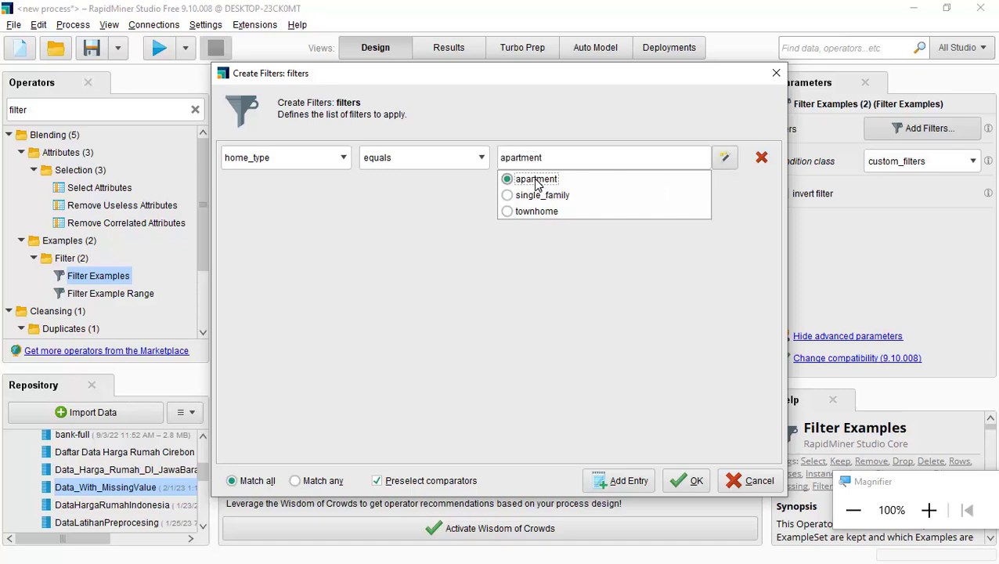
{"action": "left_click", "coordinate": [561, 271]}
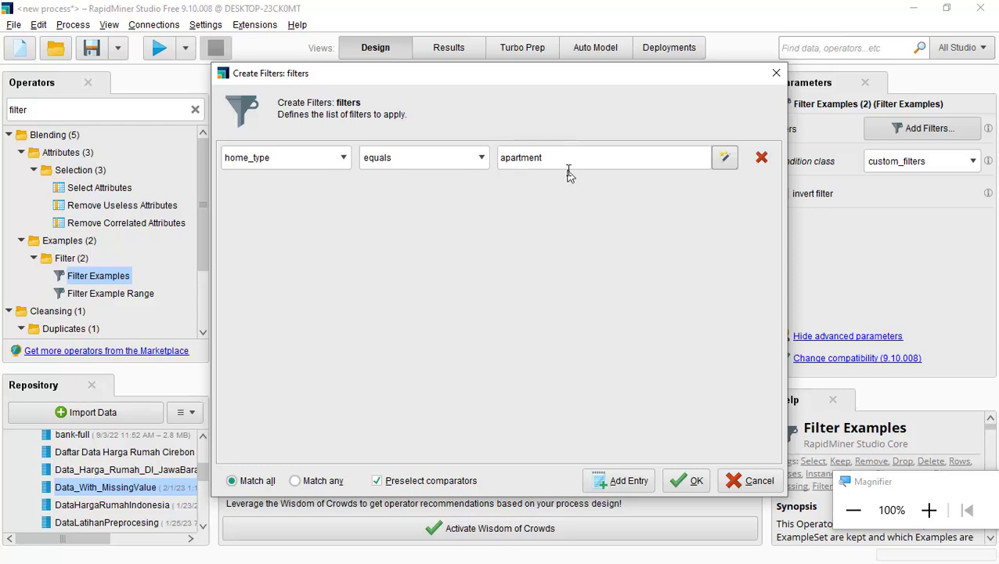
{"action": "left_click", "coordinate": [687, 481]}
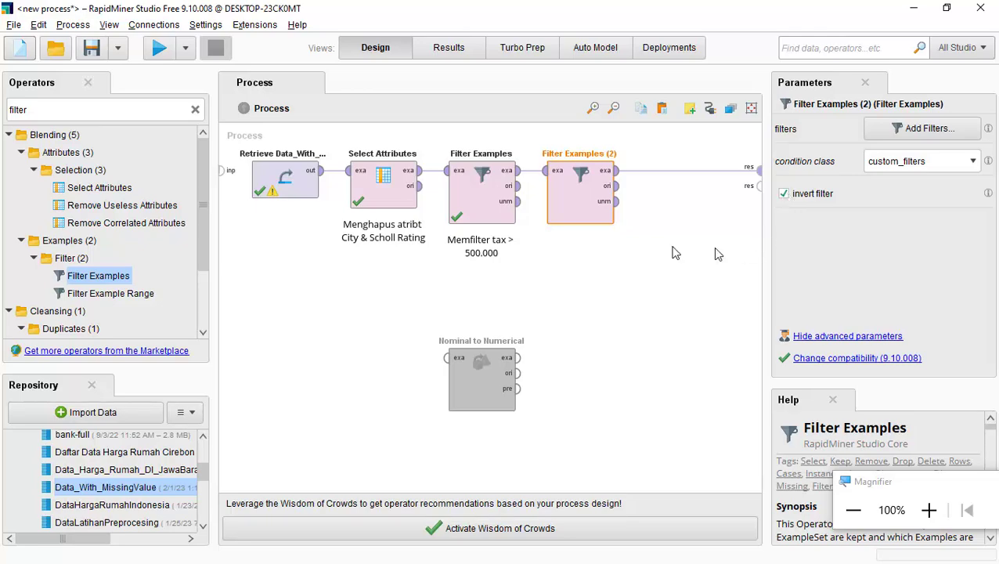
Step: Run the process and check the second filter's results sorted by home_type, then return to the process design
{"action": "left_click", "coordinate": [159, 48]}
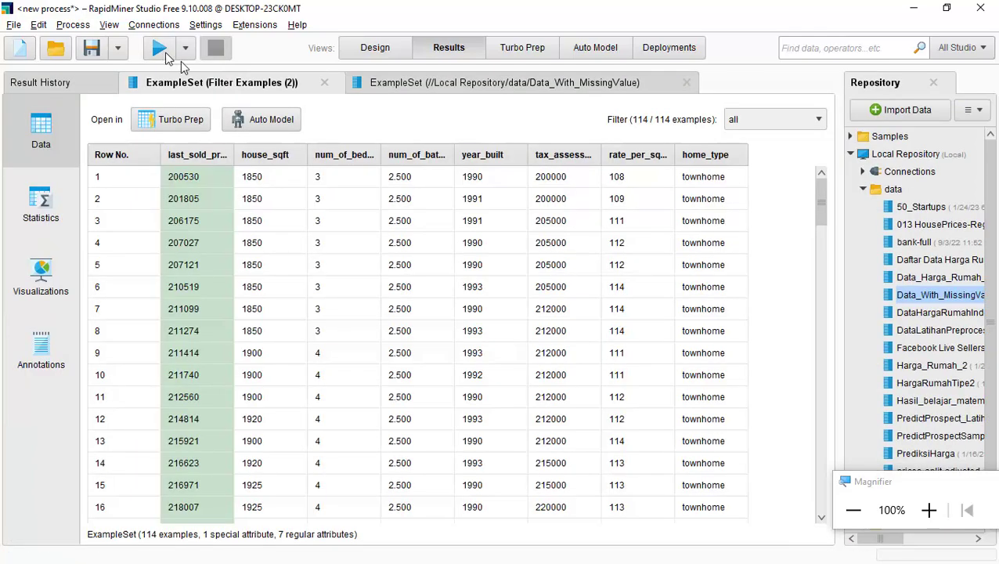
{"action": "left_click", "coordinate": [928, 510]}
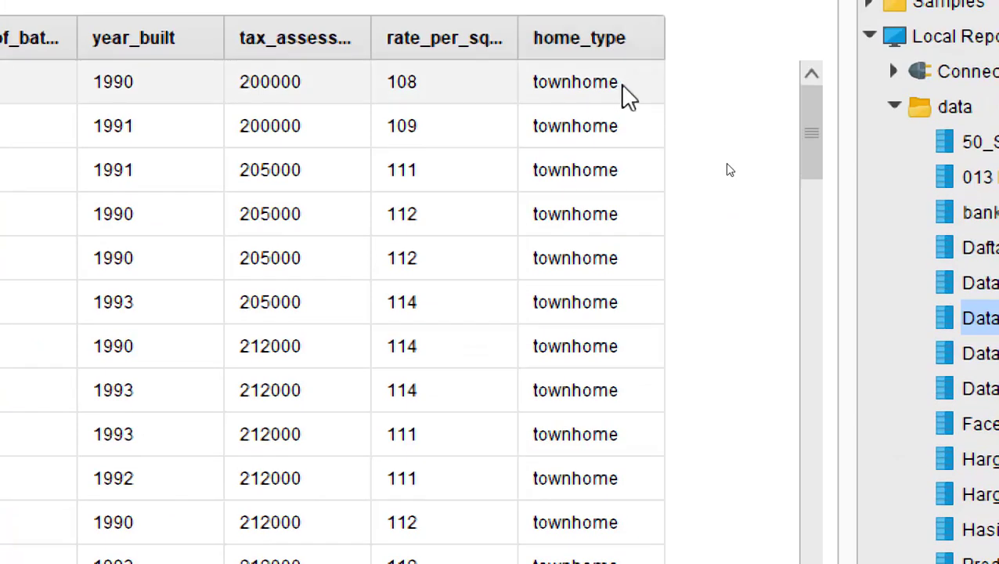
{"action": "left_click", "coordinate": [605, 55]}
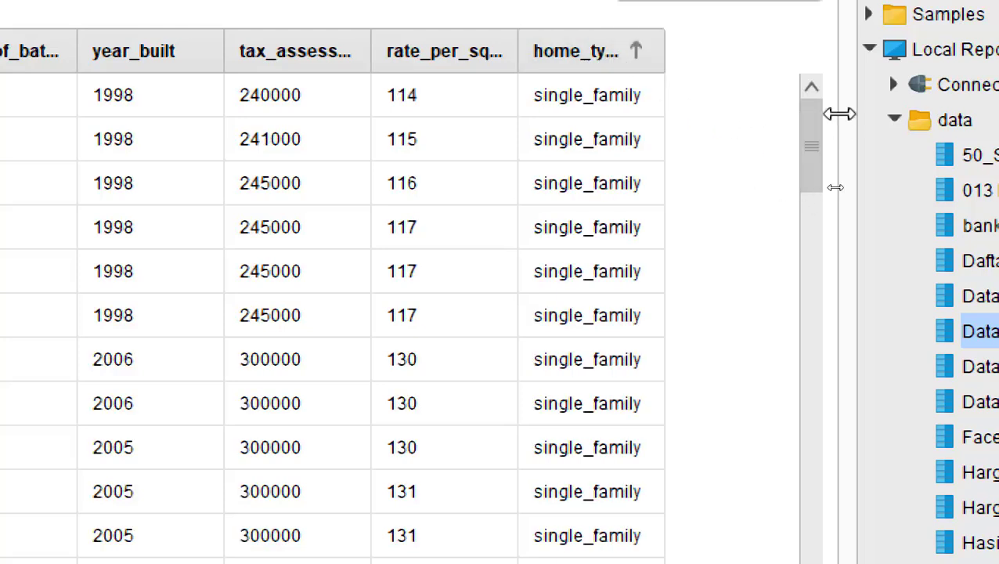
{"action": "left_click_drag", "start_coordinate": [814, 152], "coordinate": [830, 16]}
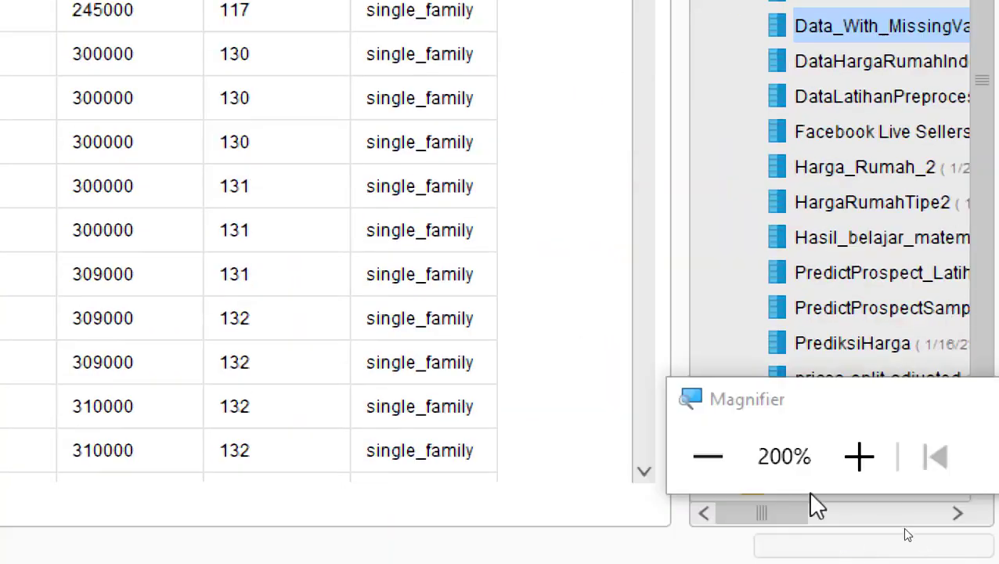
{"action": "left_click", "coordinate": [724, 462]}
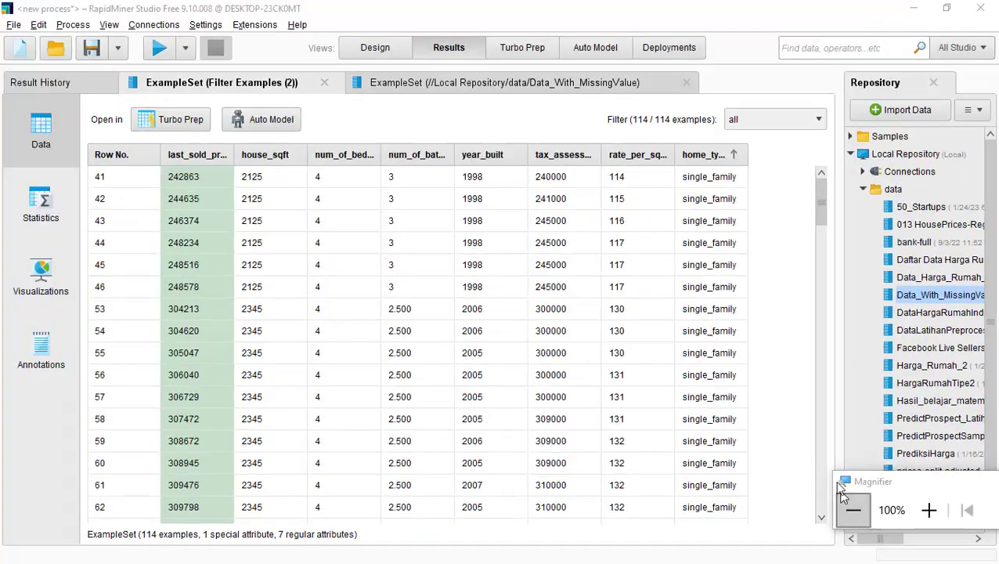
{"action": "left_click", "coordinate": [372, 47]}
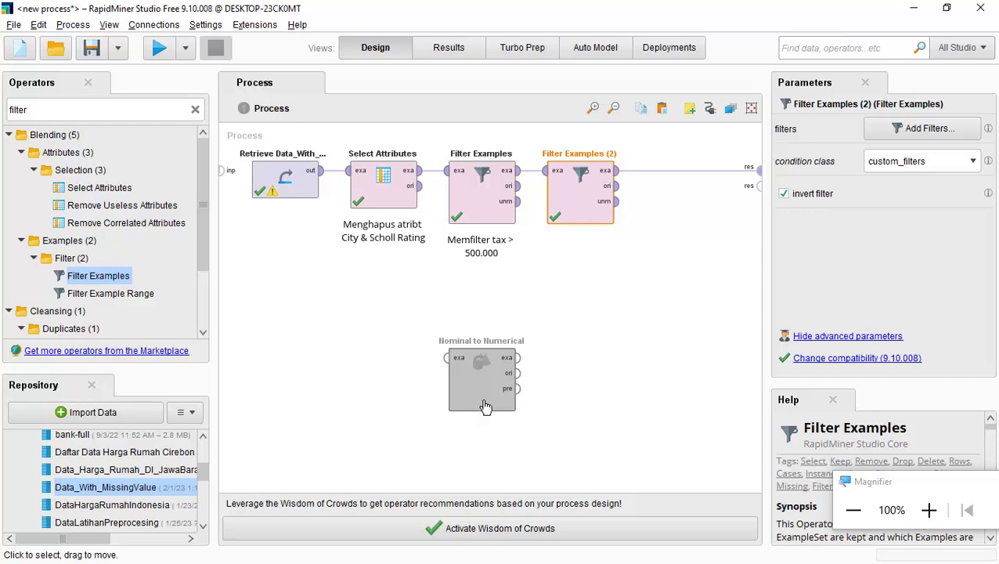
Step: Move the Nominal to Numerical operator below the Retrieve operator and connect the second Filter Examples example output to its input instead of the process result
{"action": "left_click_drag", "start_coordinate": [483, 407], "coordinate": [310, 352]}
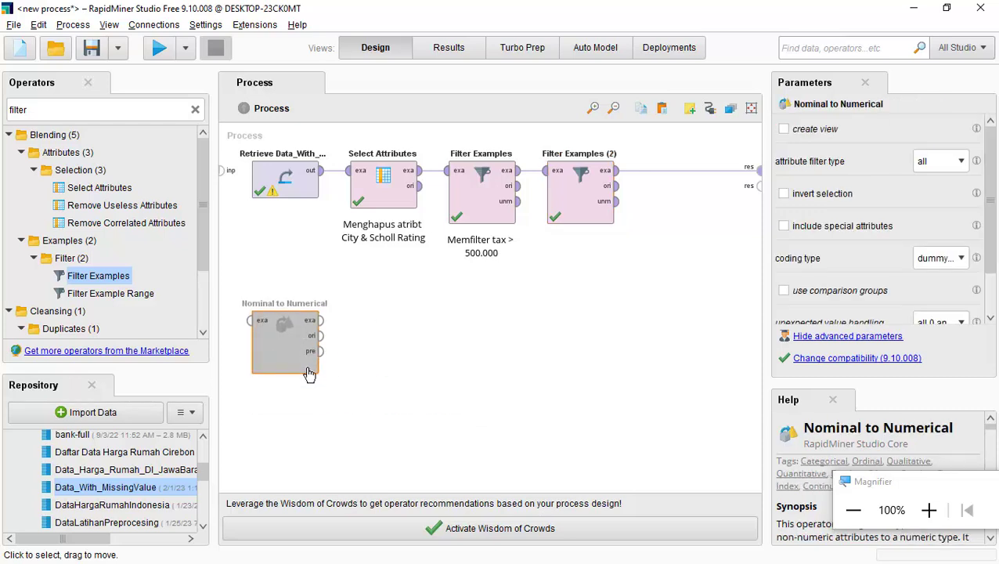
{"action": "left_click", "coordinate": [610, 183]}
{"action": "left_click_drag", "start_coordinate": [610, 183], "coordinate": [242, 327]}
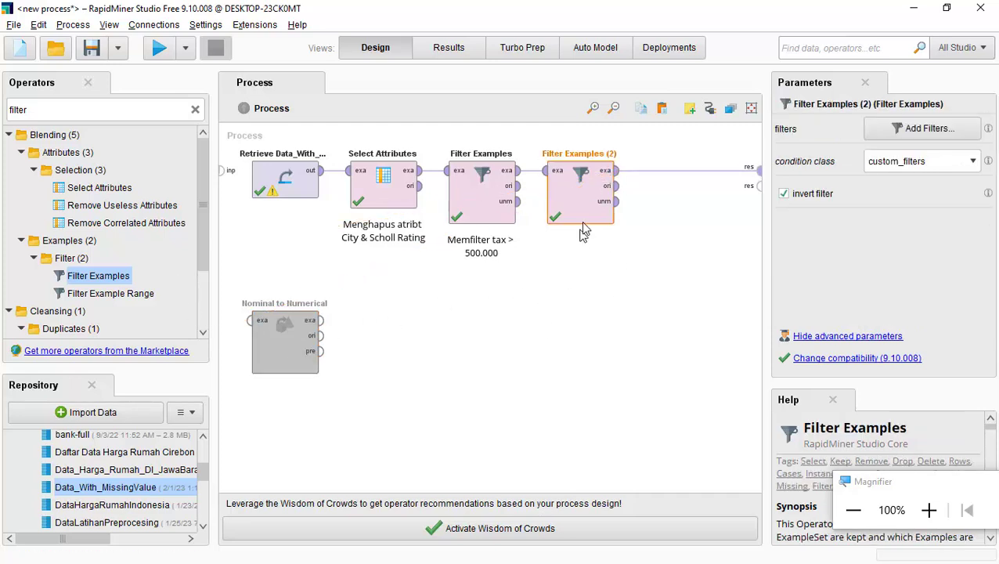
{"action": "left_click", "coordinate": [670, 185]}
{"action": "left_click", "coordinate": [687, 182], "text": "alt"}
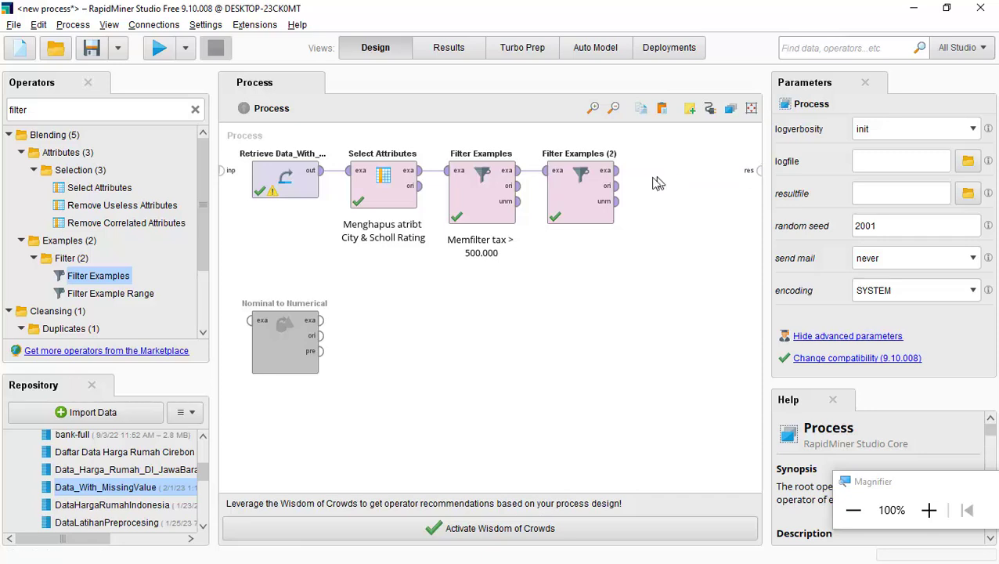
{"action": "left_click", "coordinate": [616, 170]}
{"action": "left_click", "coordinate": [250, 322]}
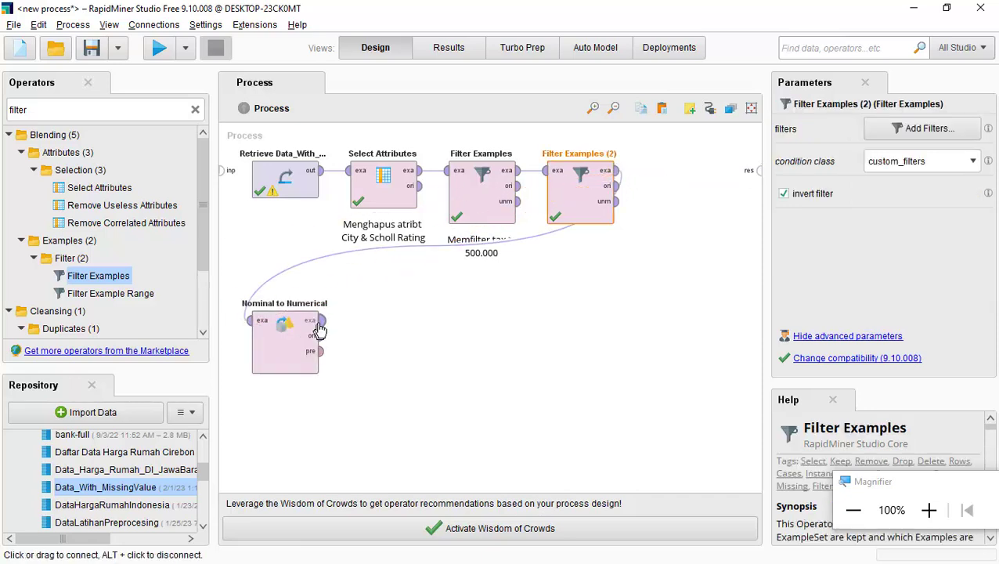
Step: Connect the Nominal to Numerical example output to the process result and place the operator below the second Filter Examples
{"action": "left_click", "coordinate": [322, 321]}
{"action": "right_click", "coordinate": [556, 319]}
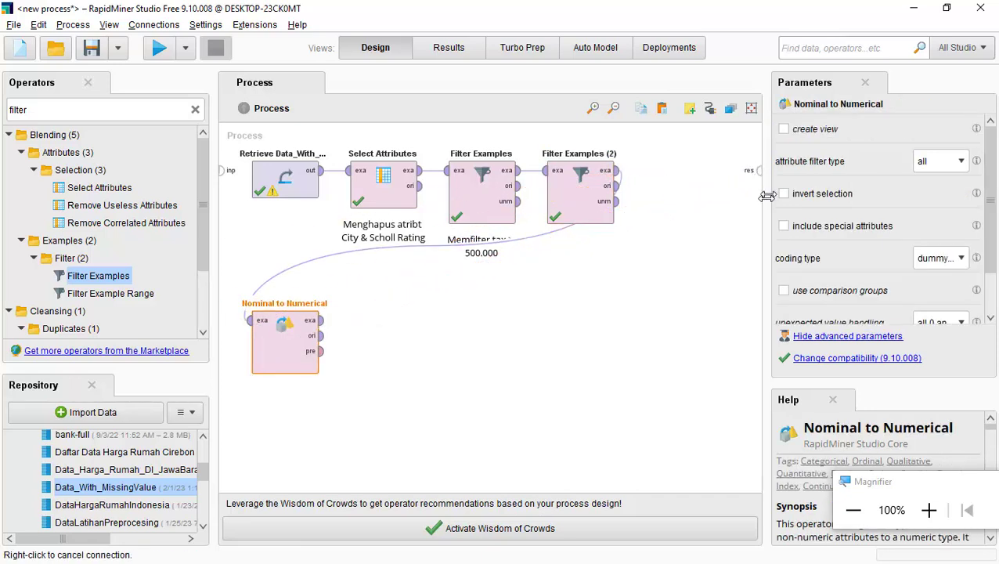
{"action": "left_click", "coordinate": [322, 319]}
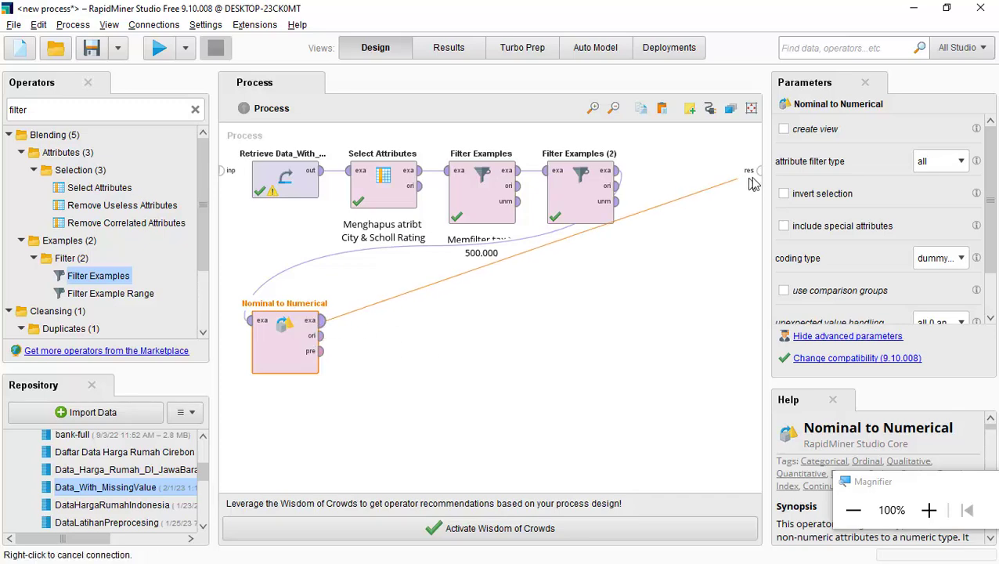
{"action": "left_click", "coordinate": [759, 172]}
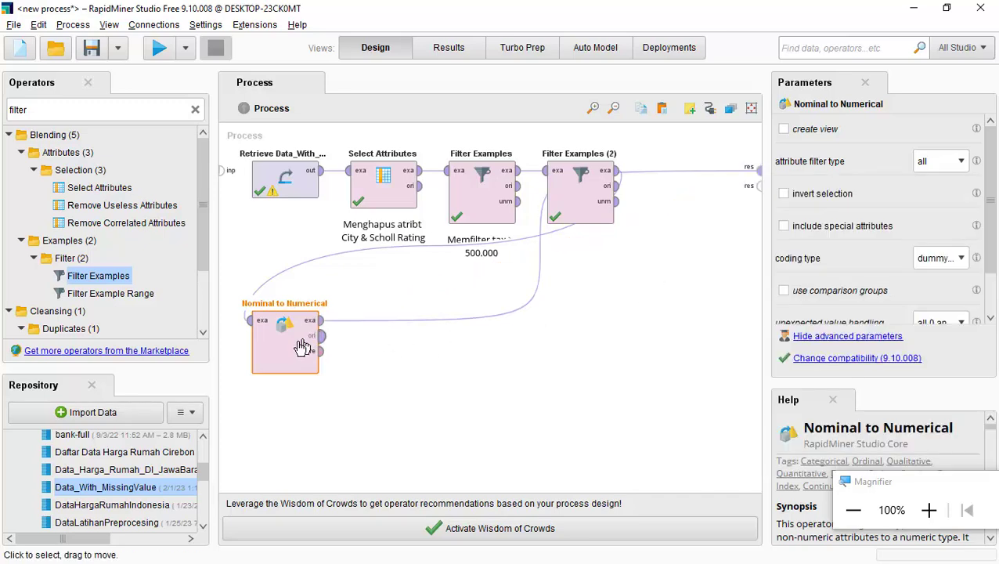
{"action": "left_click_drag", "start_coordinate": [313, 368], "coordinate": [596, 399]}
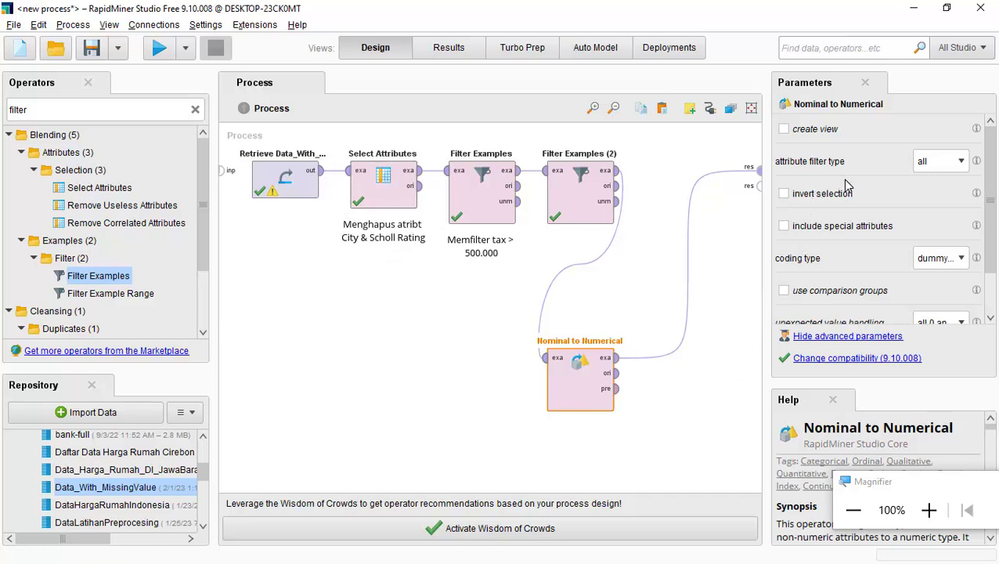
Step: Set Nominal to Numerical to convert a single attribute, home_type
{"action": "left_click", "coordinate": [961, 161]}
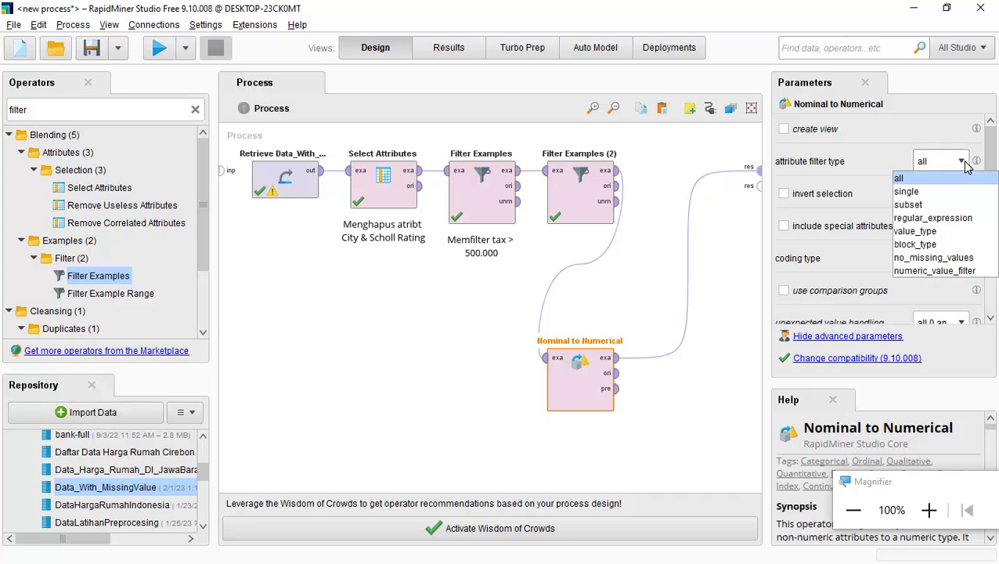
{"action": "left_click", "coordinate": [948, 192]}
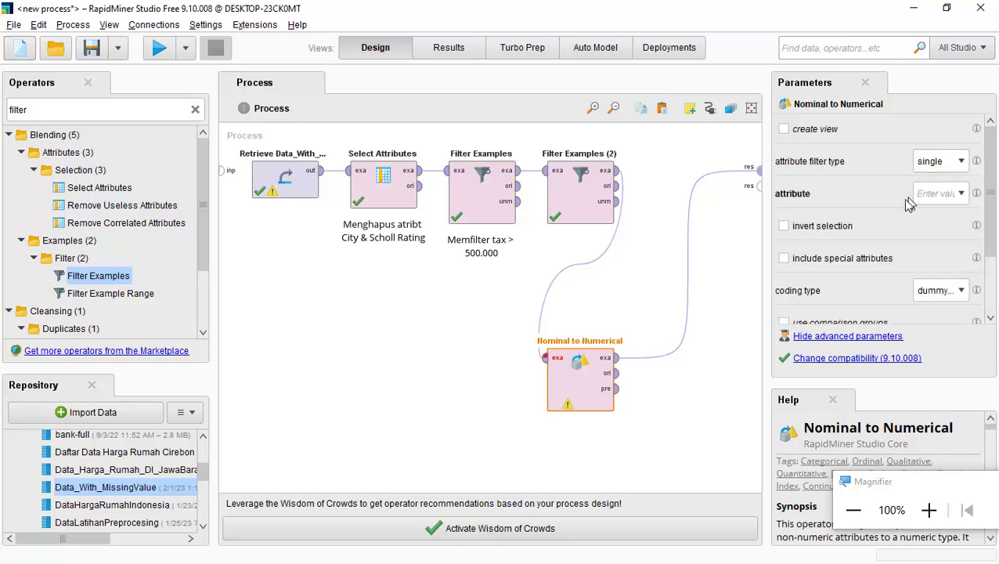
{"action": "left_click", "coordinate": [961, 195]}
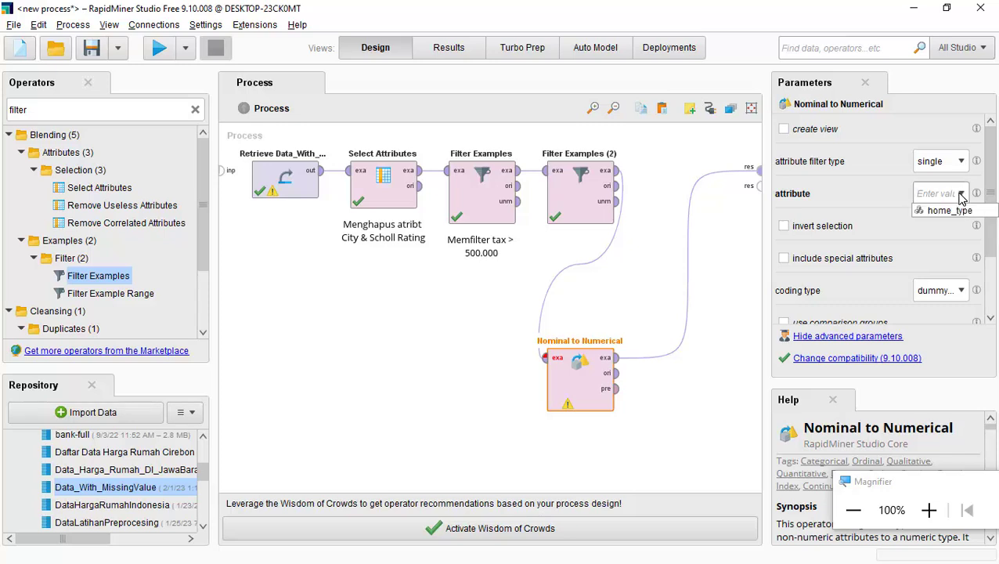
{"action": "left_click", "coordinate": [954, 211]}
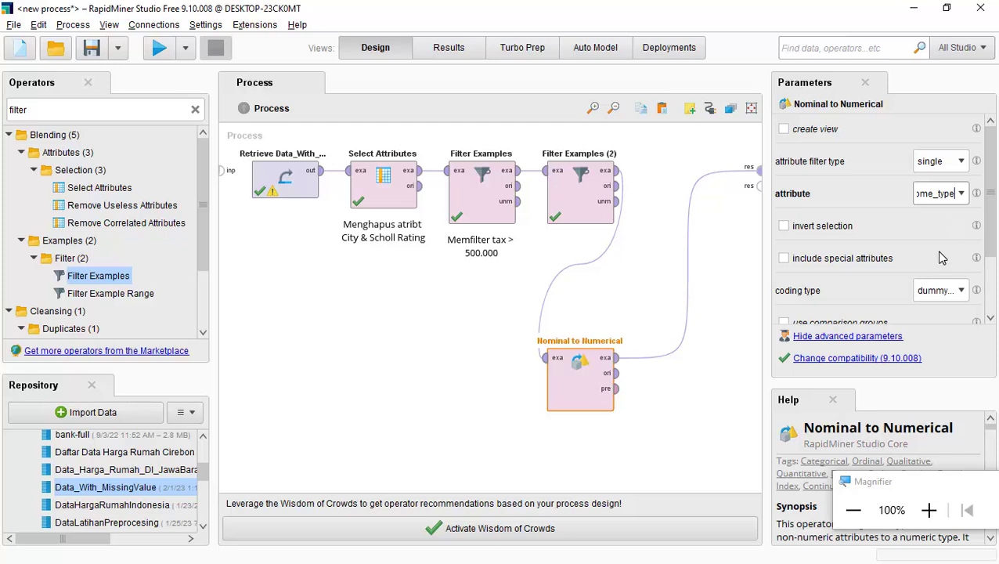
{"action": "scroll", "coordinate": [942, 257], "scroll_direction": "down", "scroll_amount": 1}
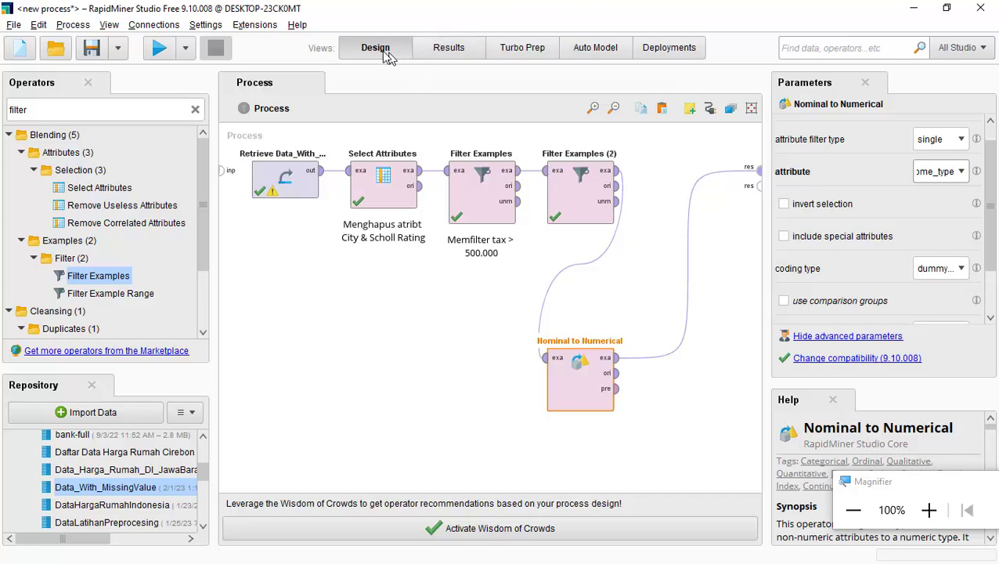
Step: Review the home_type categories in the existing second filter results, then return to the process design
{"action": "left_click", "coordinate": [445, 52]}
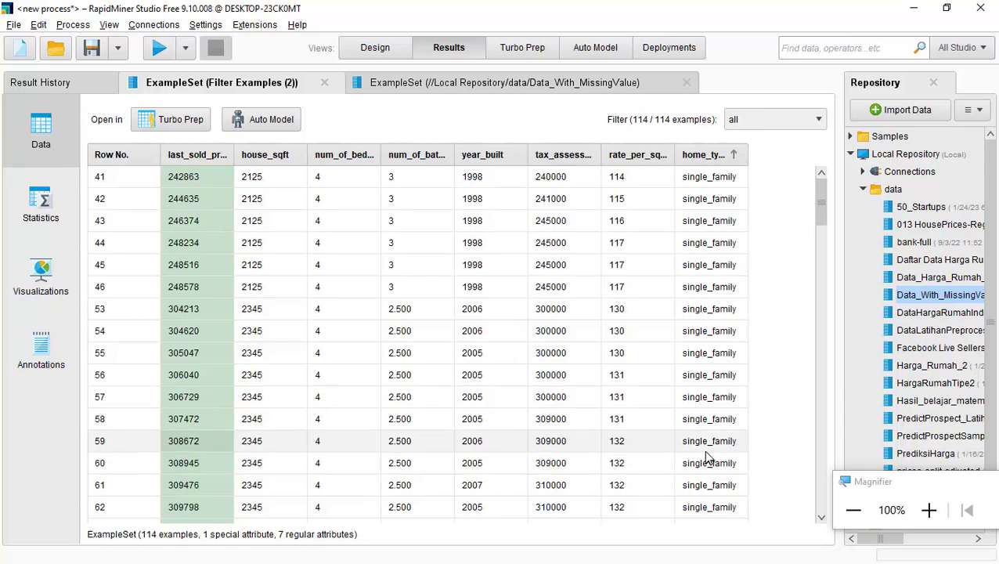
{"action": "scroll", "coordinate": [707, 458], "scroll_direction": "down", "scroll_amount": 20}
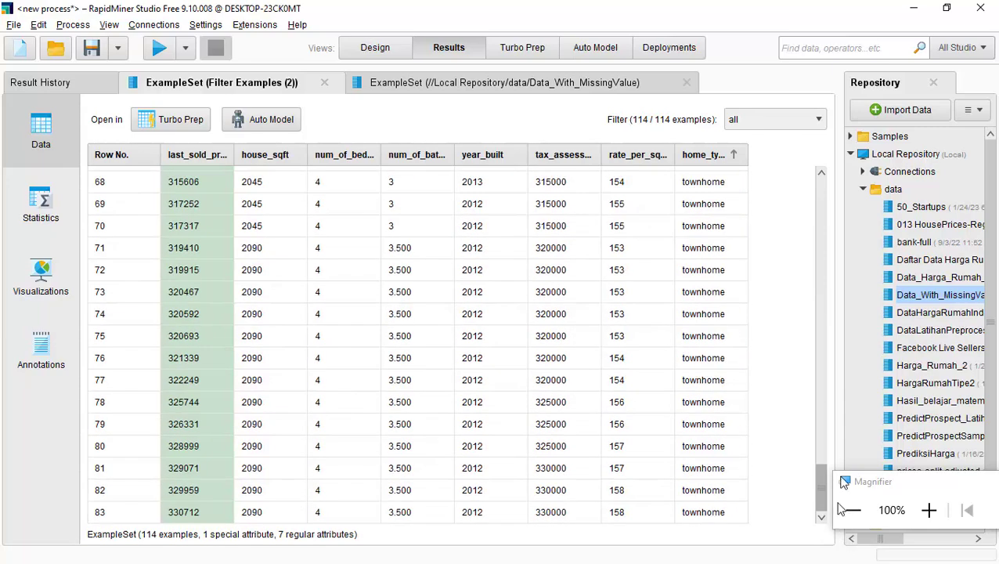
{"action": "left_click_drag", "start_coordinate": [821, 485], "coordinate": [821, 200]}
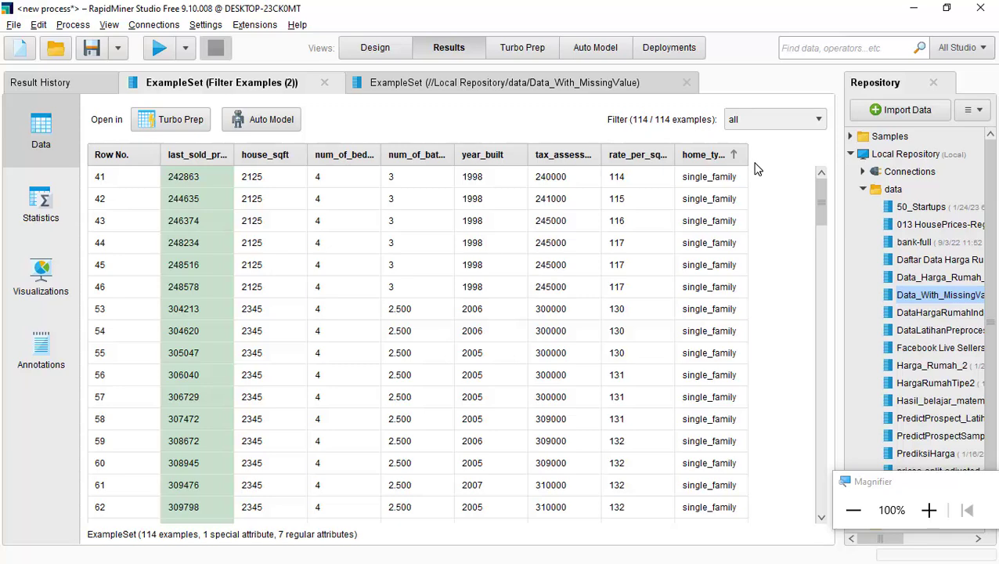
{"action": "left_click", "coordinate": [383, 55]}
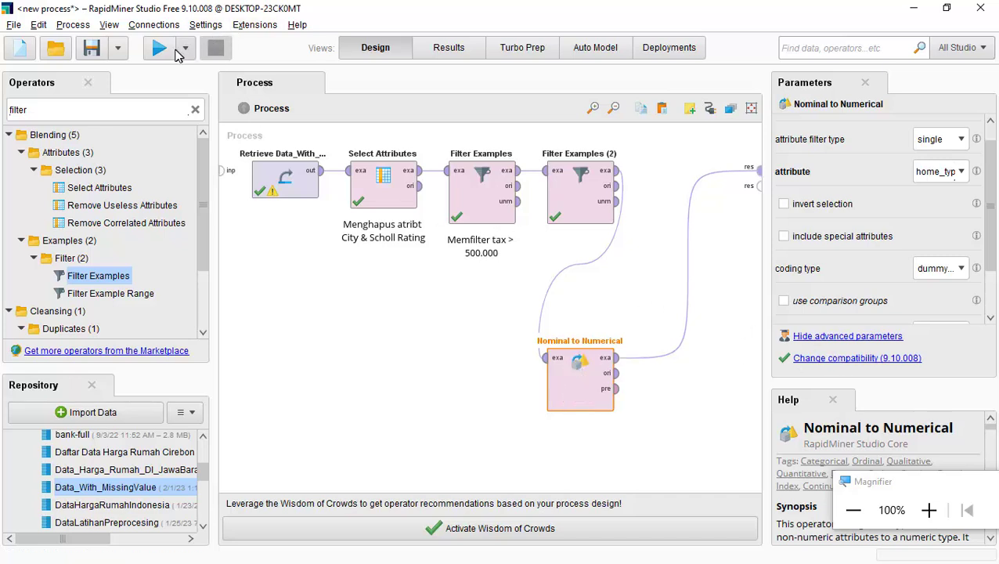
Step: Run the process and resize the home_type columns in the magnified results so the full home_type = townhome heading can be read
{"action": "left_click", "coordinate": [159, 48]}
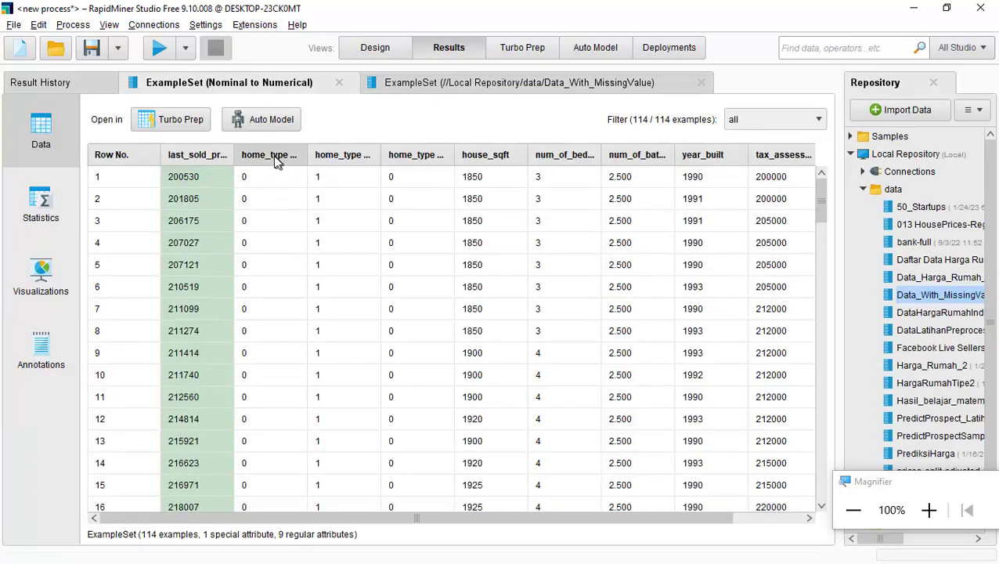
{"action": "left_click", "coordinate": [929, 510]}
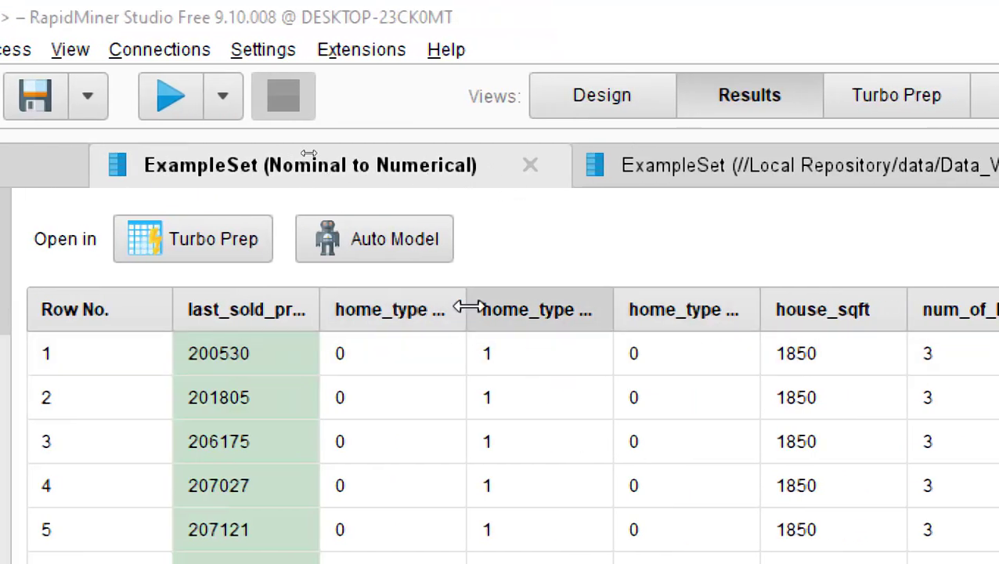
{"action": "left_click_drag", "start_coordinate": [465, 309], "coordinate": [415, 310]}
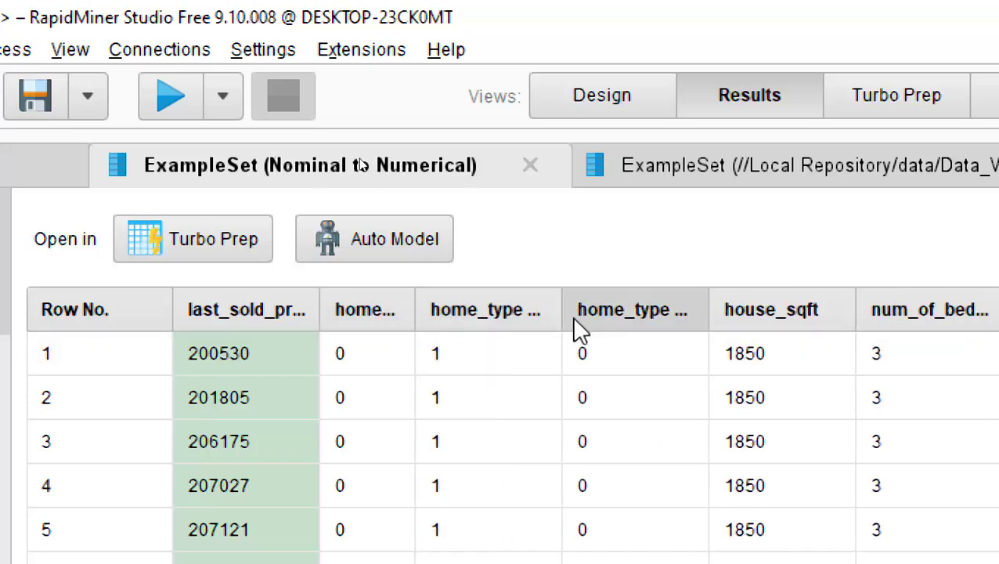
{"action": "left_click_drag", "start_coordinate": [558, 311], "coordinate": [539, 321]}
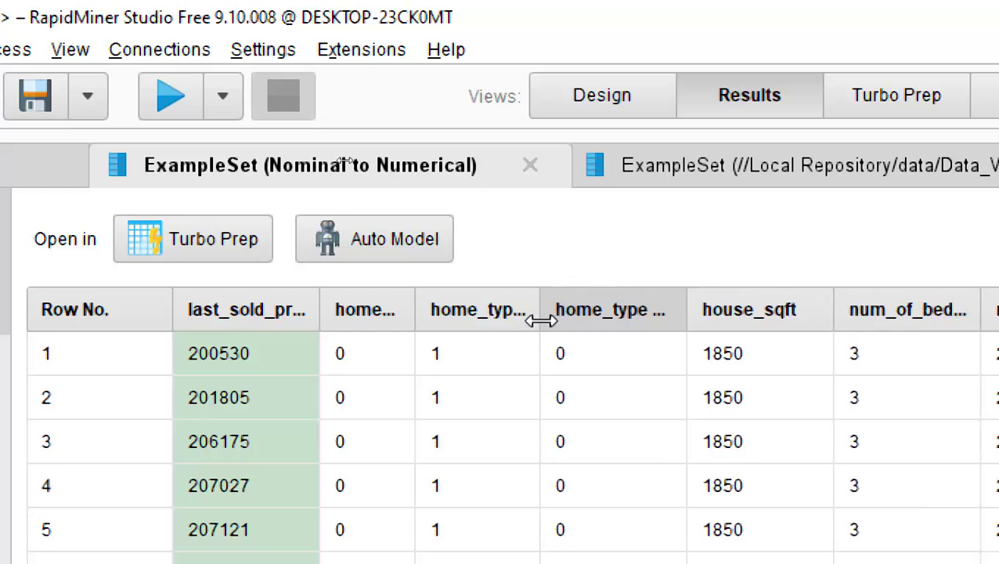
{"action": "left_click_drag", "start_coordinate": [683, 311], "coordinate": [651, 319]}
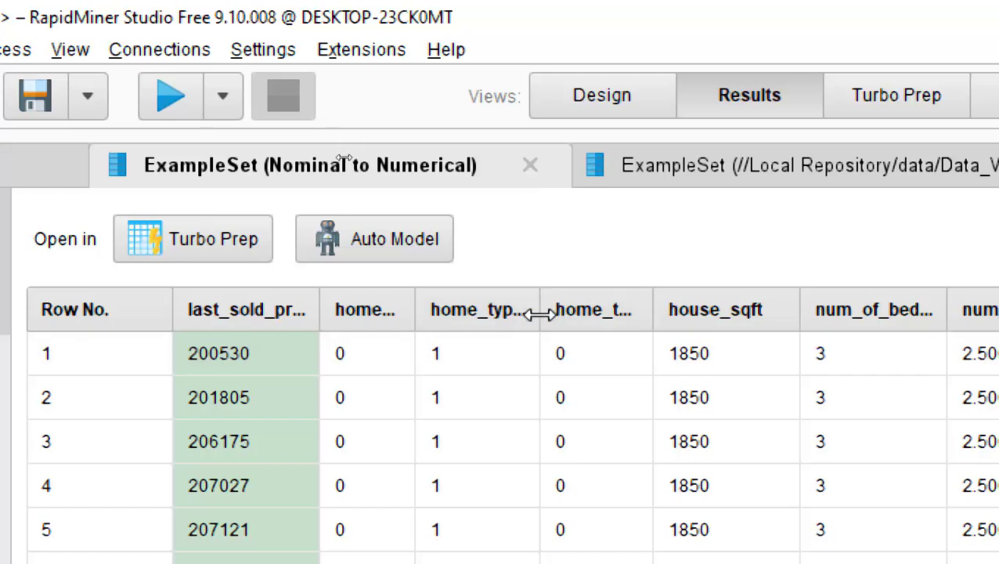
{"action": "left_click_drag", "start_coordinate": [534, 311], "coordinate": [698, 311]}
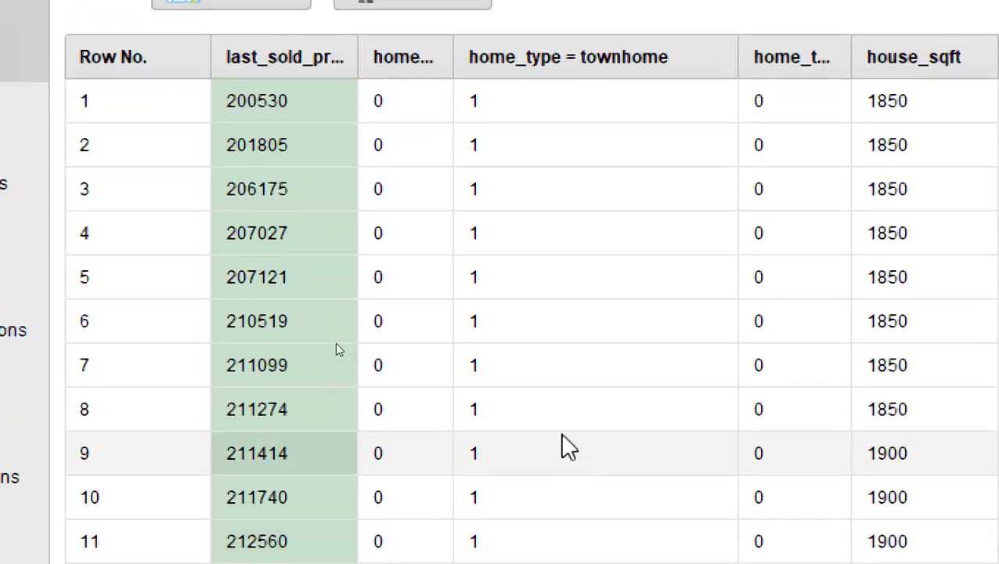
Step: Check the townhome dummy values down the rows and widen the neighbouring apartment and single_family columns for comparison
{"action": "scroll", "coordinate": [562, 485], "scroll_direction": "down", "scroll_amount": 6}
{"action": "scroll", "coordinate": [563, 429], "scroll_direction": "down", "scroll_amount": 8}
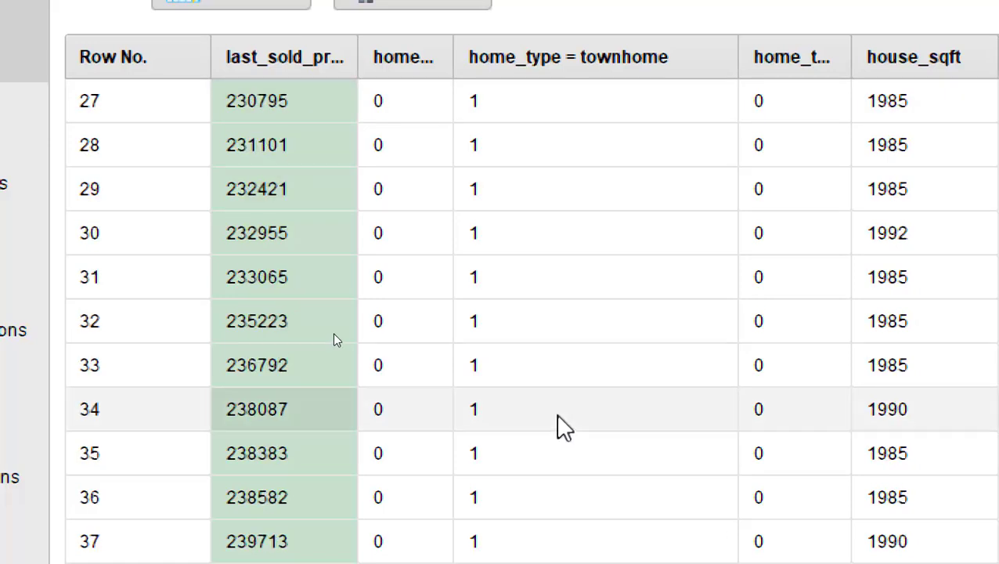
{"action": "scroll", "coordinate": [562, 429], "scroll_direction": "up", "scroll_amount": 1}
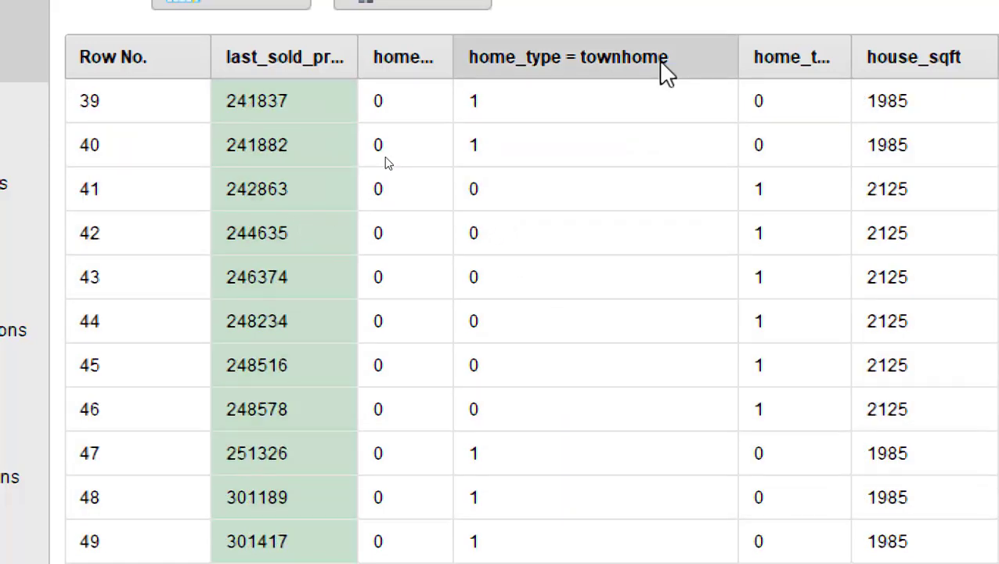
{"action": "left_click_drag", "start_coordinate": [453, 66], "coordinate": [499, 86]}
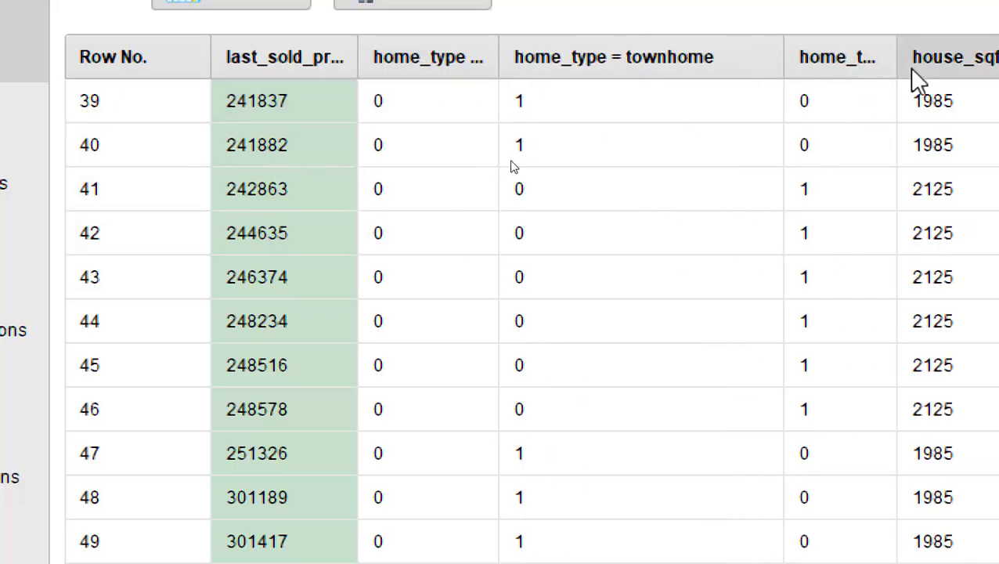
{"action": "left_click_drag", "start_coordinate": [897, 69], "coordinate": [924, 77]}
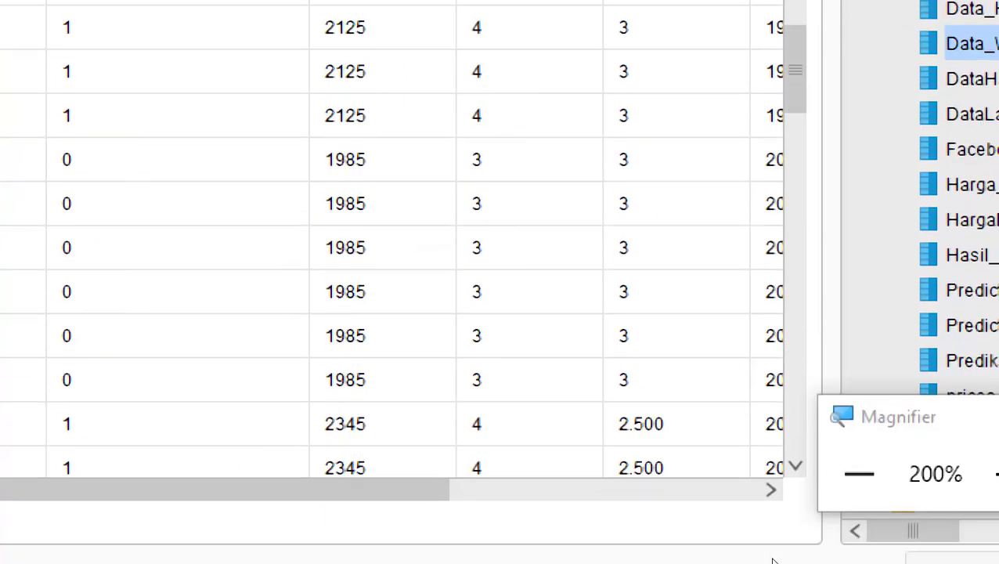
Step: Restore the normal magnification, widen the home_type = apartment column to its full heading and examine its values across the rows
{"action": "left_click", "coordinate": [857, 540]}
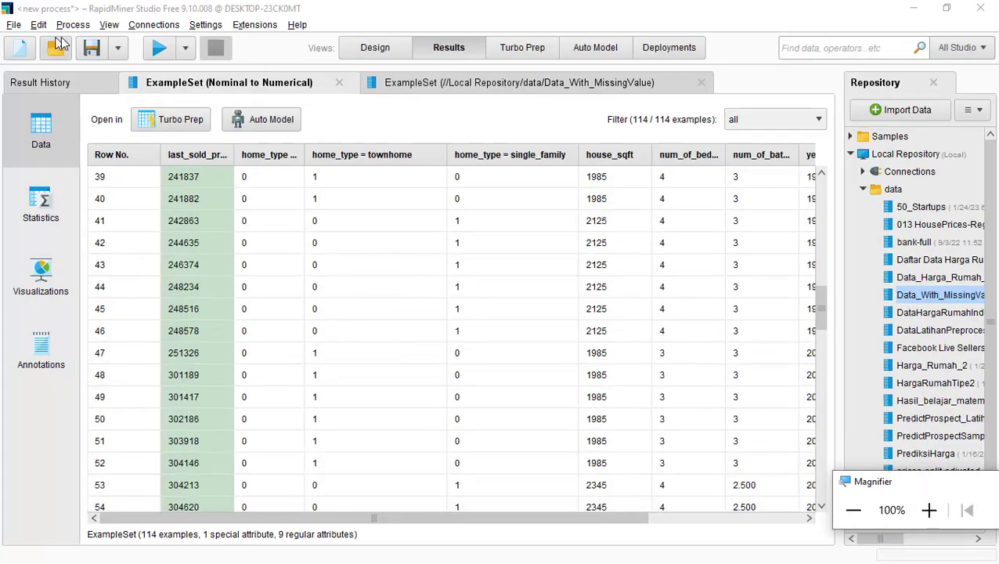
{"action": "left_click_drag", "start_coordinate": [306, 154], "coordinate": [410, 161]}
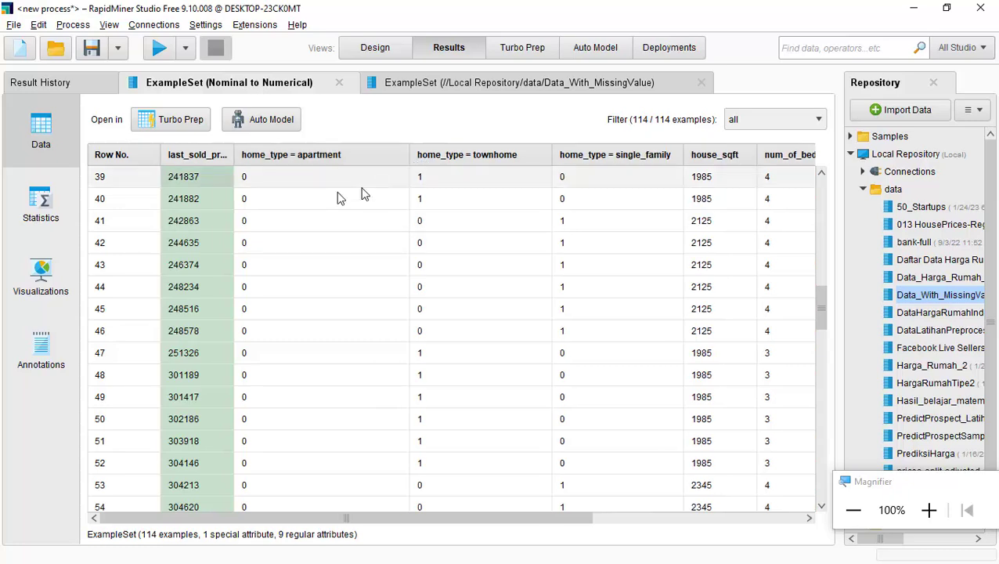
{"action": "scroll", "coordinate": [325, 201], "scroll_direction": "up", "scroll_amount": 5}
{"action": "scroll", "coordinate": [313, 201], "scroll_direction": "up", "scroll_amount": 8}
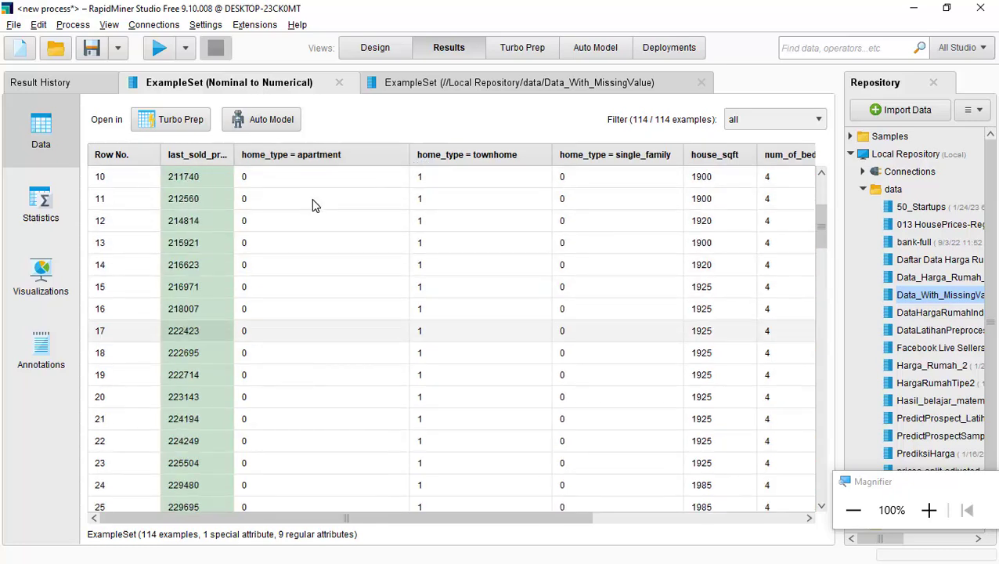
{"action": "scroll", "coordinate": [313, 202], "scroll_direction": "down", "scroll_amount": 8}
{"action": "scroll", "coordinate": [325, 201], "scroll_direction": "down", "scroll_amount": 2}
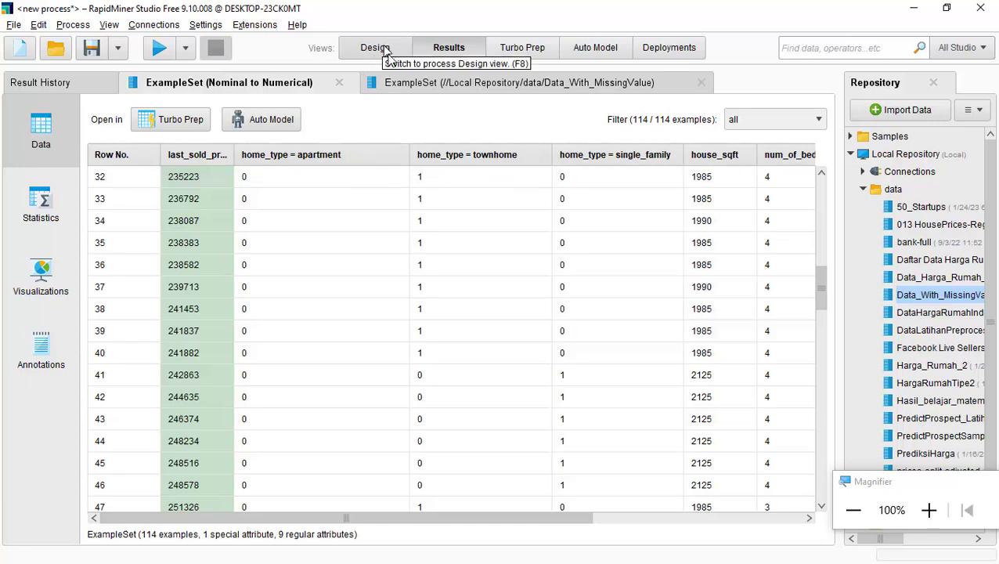
Step: Narrow the three home_type columns so that more of the remaining attributes fit in the results table
{"action": "left_click_drag", "start_coordinate": [409, 161], "coordinate": [296, 161]}
{"action": "left_click_drag", "start_coordinate": [443, 160], "coordinate": [385, 159]}
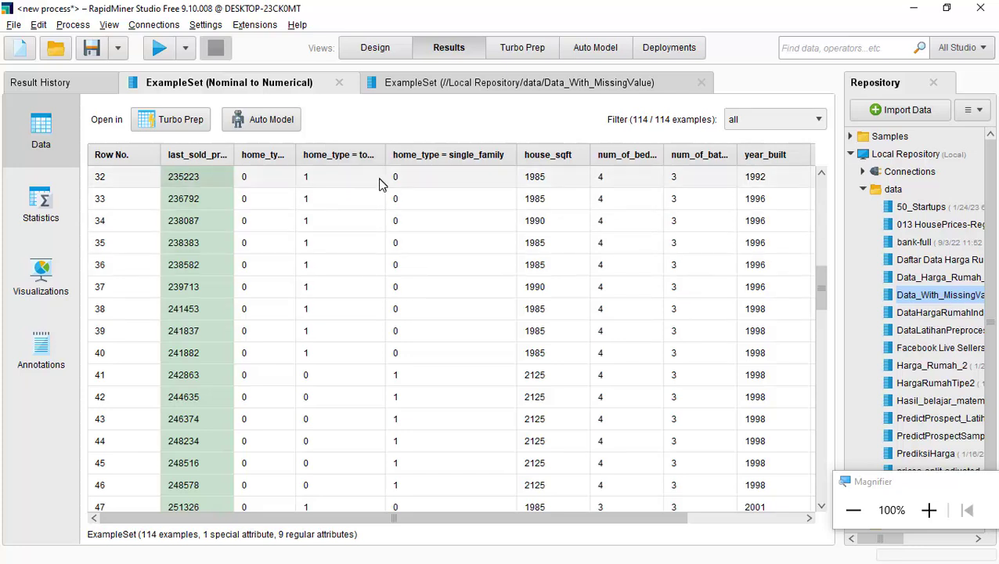
{"action": "left_click_drag", "start_coordinate": [386, 161], "coordinate": [376, 196]}
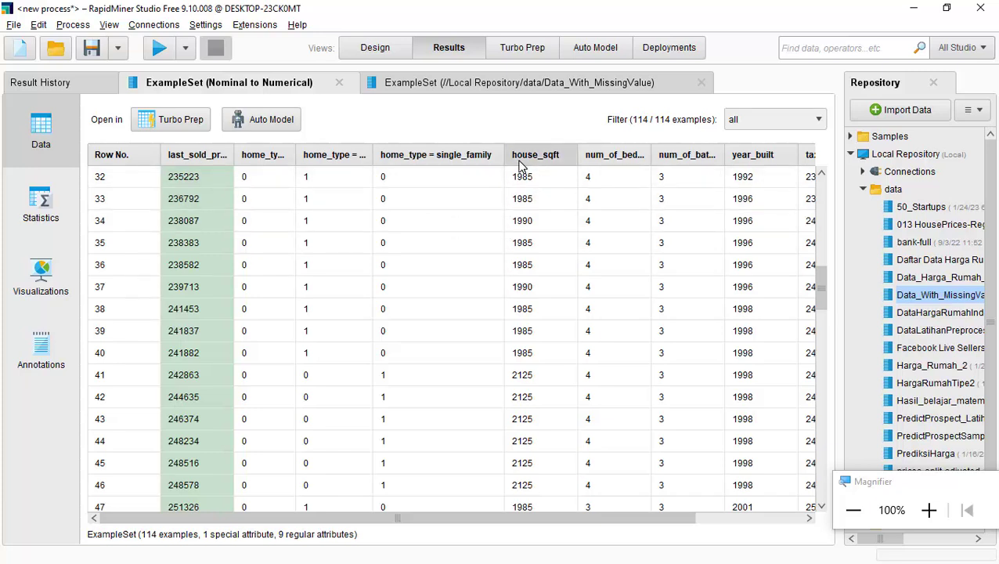
{"action": "left_click_drag", "start_coordinate": [501, 154], "coordinate": [460, 155]}
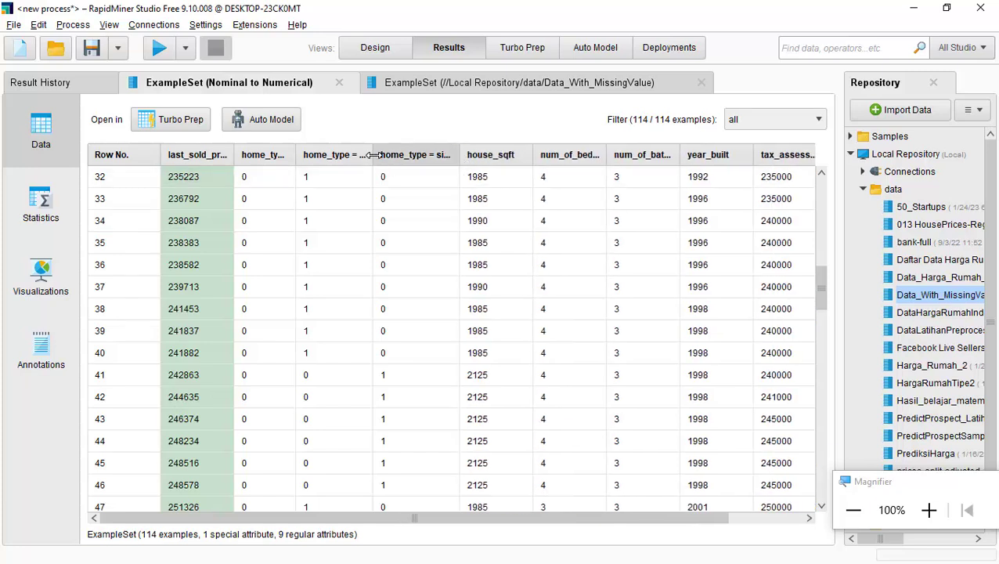
{"action": "mouse_move", "coordinate": [373, 154]}
{"action": "left_mouse_down"}
{"action": "mouse_move", "coordinate": [451, 160]}
{"action": "mouse_move", "coordinate": [458, 174]}
{"action": "mouse_move", "coordinate": [370, 174]}
{"action": "left_mouse_up"}
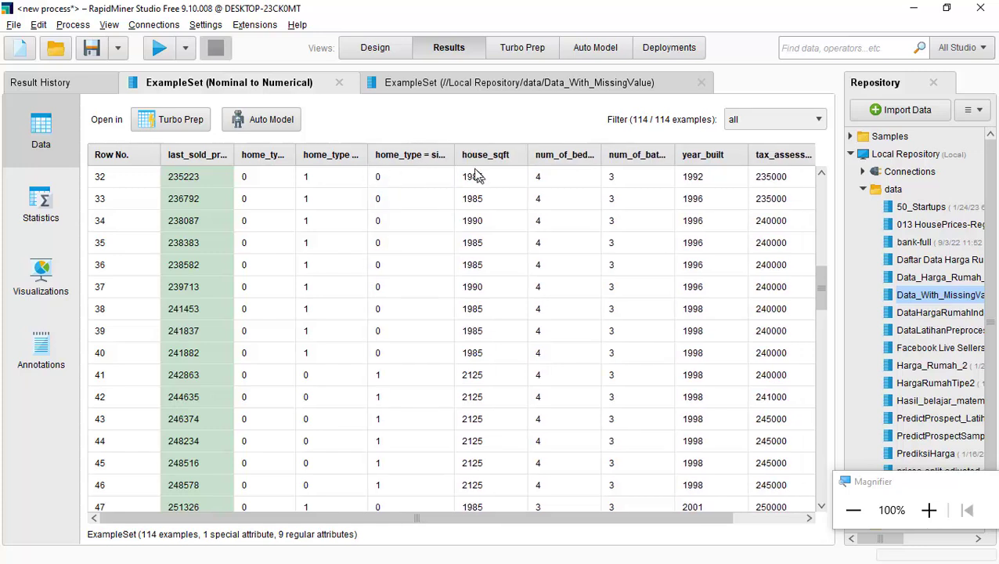
Step: Widen the home_type = apartment column to its full heading and check its values through the last row of the results
{"action": "mouse_move", "coordinate": [462, 161]}
{"action": "left_mouse_down"}
{"action": "mouse_move", "coordinate": [563, 178]}
{"action": "mouse_move", "coordinate": [462, 178]}
{"action": "left_mouse_up"}
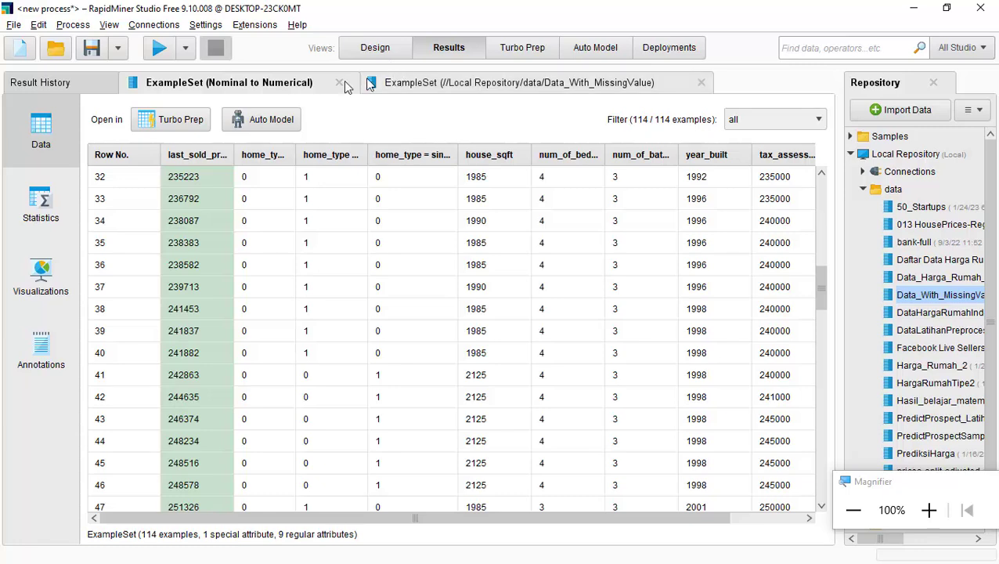
{"action": "left_click", "coordinate": [379, 49]}
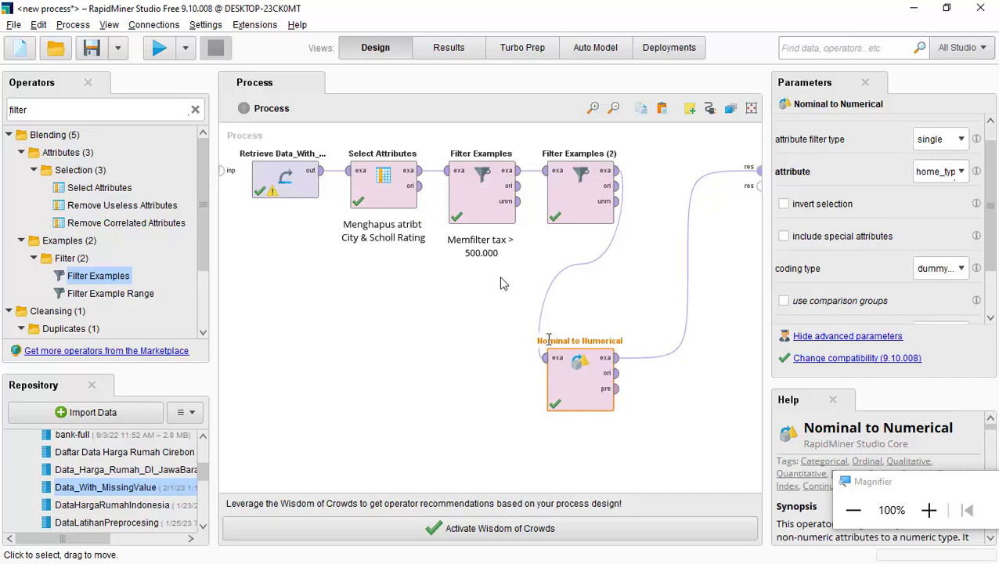
{"action": "left_click", "coordinate": [462, 51]}
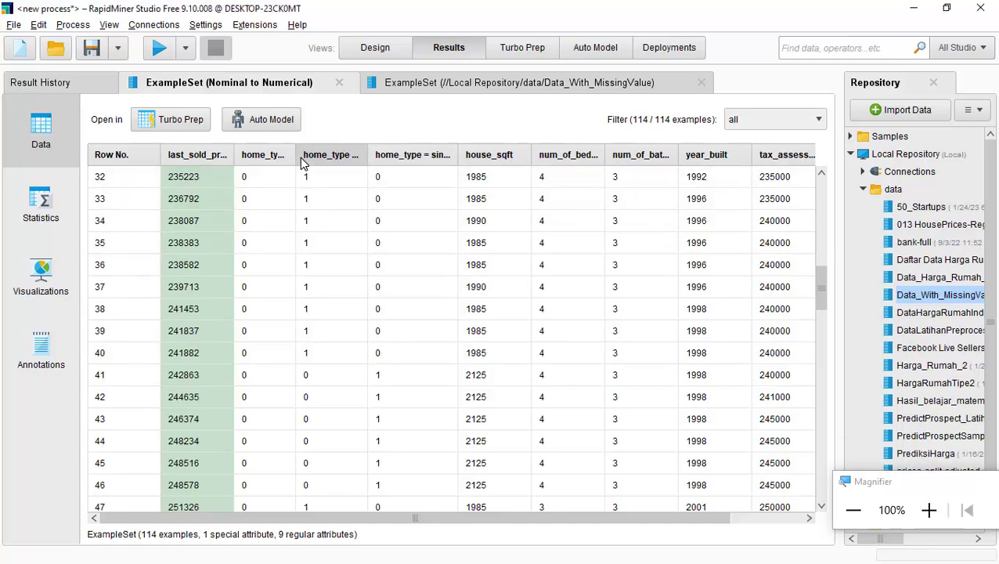
{"action": "left_click_drag", "start_coordinate": [295, 155], "coordinate": [415, 154]}
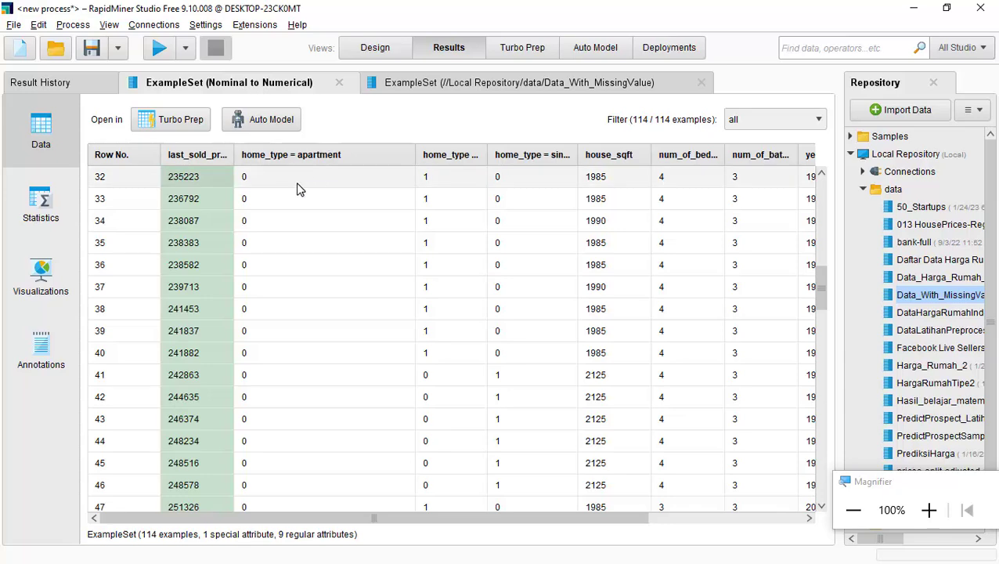
{"action": "scroll", "coordinate": [296, 235], "scroll_direction": "down", "scroll_amount": 2}
{"action": "scroll", "coordinate": [296, 242], "scroll_direction": "down", "scroll_amount": 14}
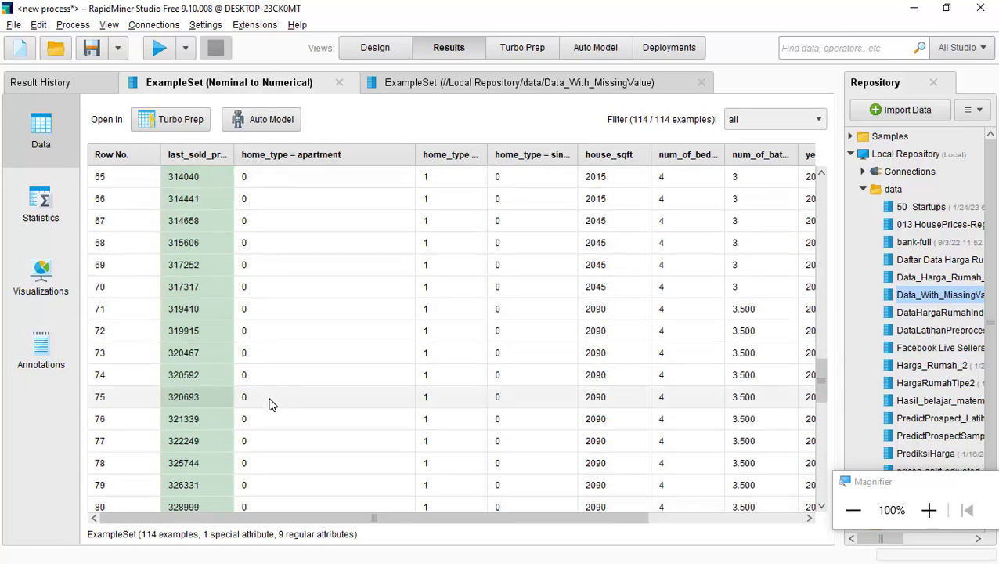
{"action": "scroll", "coordinate": [274, 408], "scroll_direction": "down", "scroll_amount": 7}
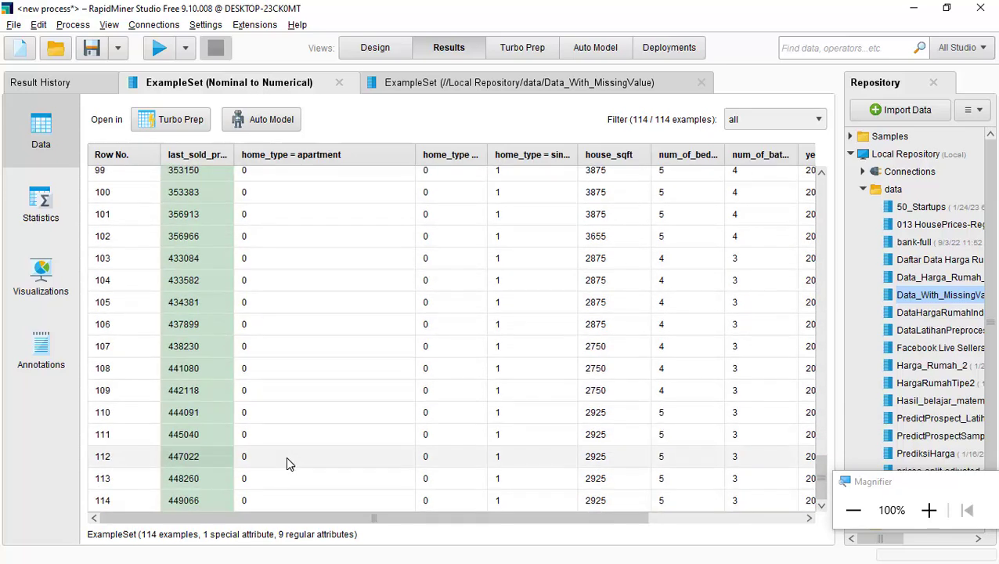
{"action": "scroll", "coordinate": [288, 469], "scroll_direction": "up", "scroll_amount": 14}
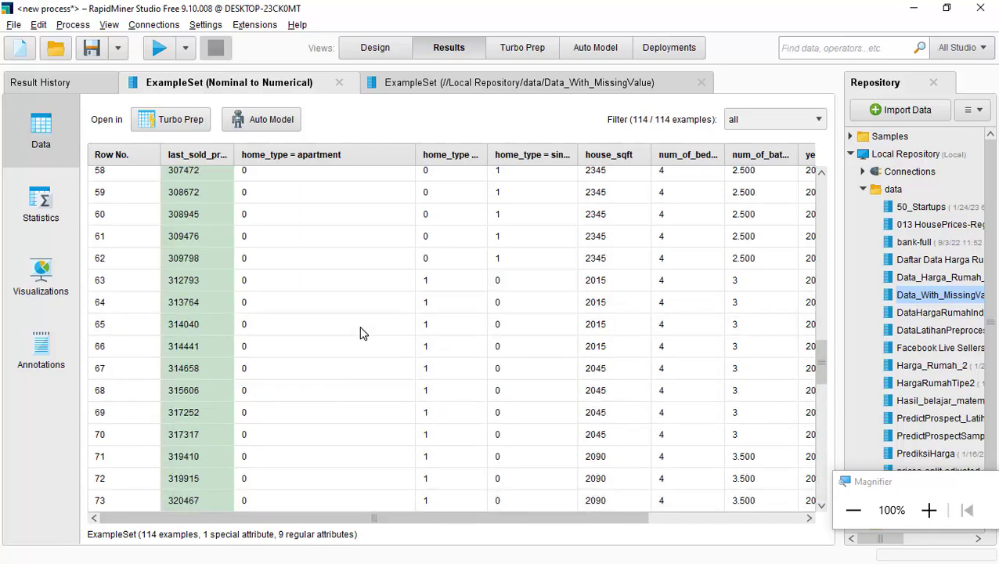
{"action": "scroll", "coordinate": [368, 329], "scroll_direction": "up", "scroll_amount": 5}
{"action": "left_click_drag", "start_coordinate": [821, 313], "coordinate": [836, 188]}
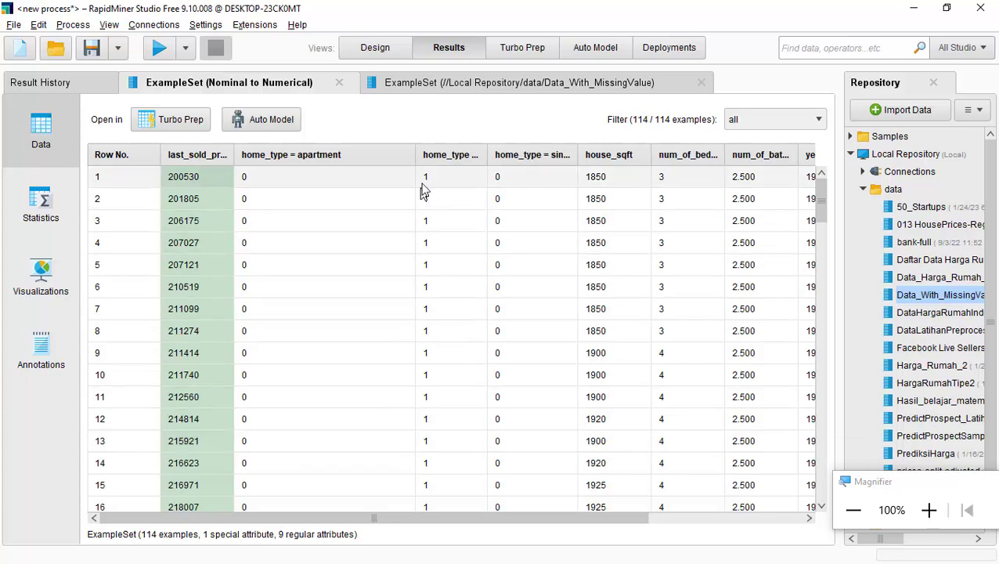
Step: Narrow the home_type = apartment and home_type = townhome columns so that more attributes fit in the results table
{"action": "left_click_drag", "start_coordinate": [413, 155], "coordinate": [320, 155]}
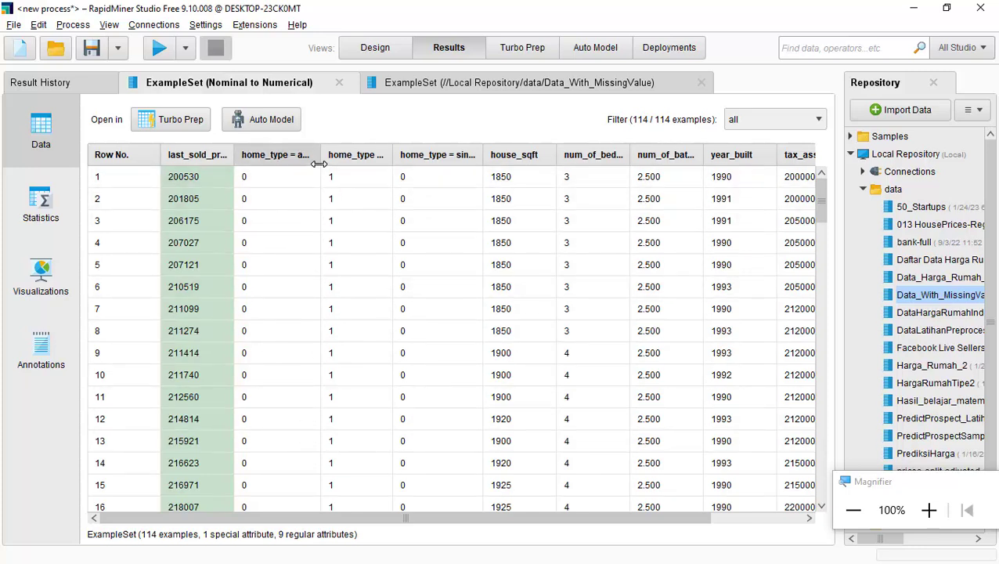
{"action": "left_click_drag", "start_coordinate": [320, 156], "coordinate": [298, 156]}
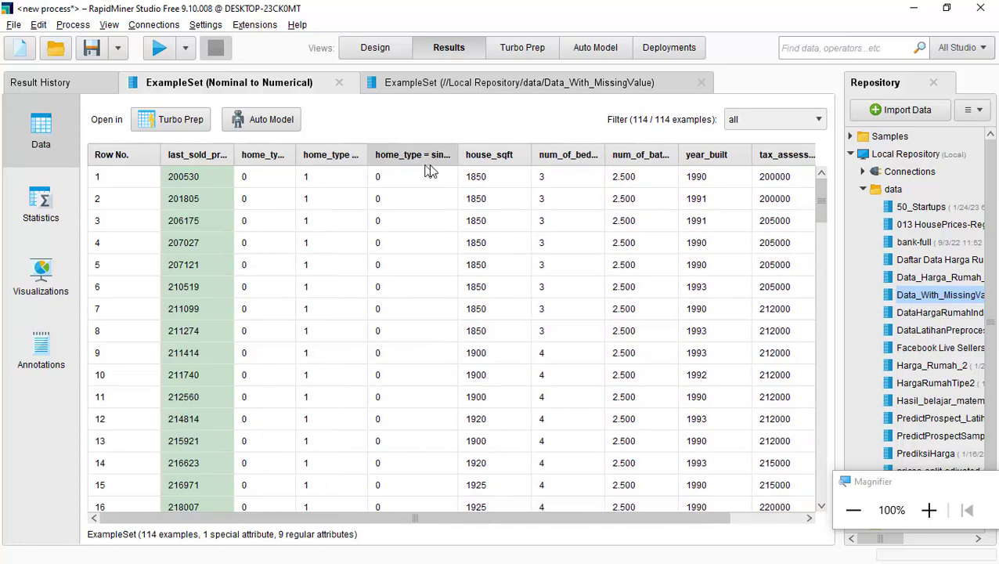
{"action": "left_click_drag", "start_coordinate": [368, 156], "coordinate": [359, 177]}
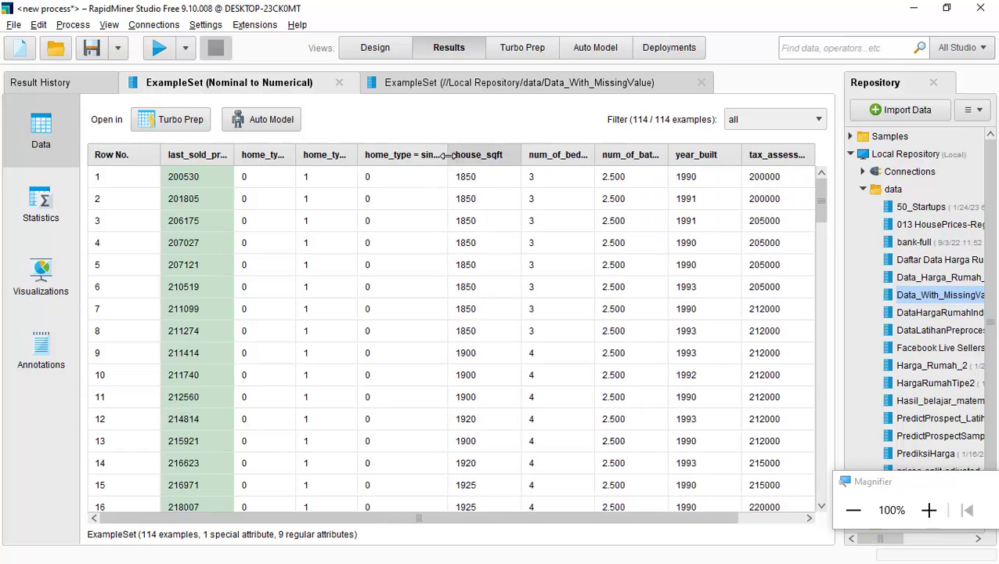
{"action": "left_click_drag", "start_coordinate": [448, 156], "coordinate": [449, 176]}
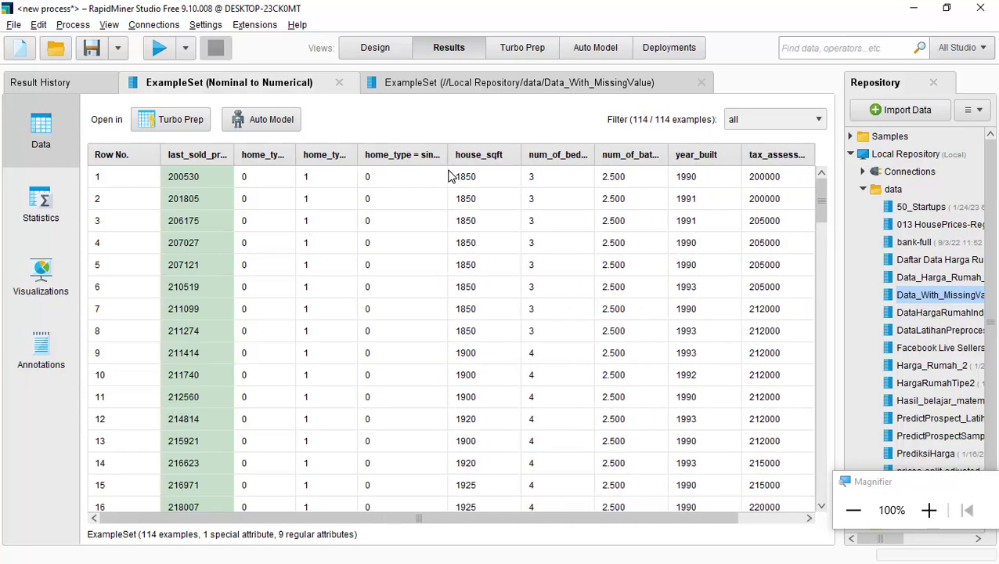
{"action": "mouse_move", "coordinate": [357, 154]}
{"action": "left_mouse_down"}
{"action": "mouse_move", "coordinate": [374, 155]}
{"action": "mouse_move", "coordinate": [356, 159]}
{"action": "left_mouse_up"}
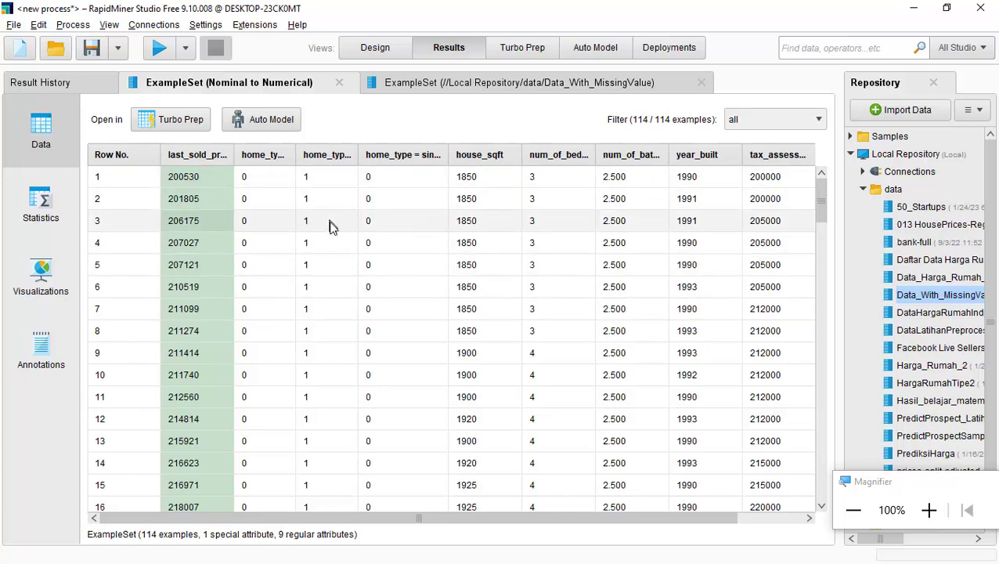
Step: Compare the townhome and single_family dummy values in the rows around row 41
{"action": "scroll", "coordinate": [337, 329], "scroll_direction": "down", "scroll_amount": 12}
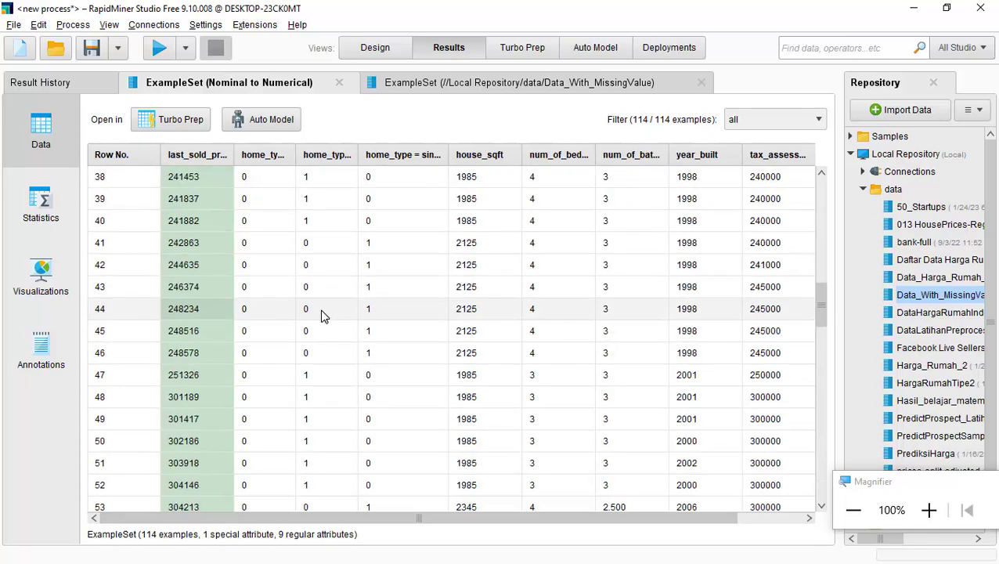
{"action": "left_click", "coordinate": [313, 222]}
{"action": "left_click", "coordinate": [309, 244]}
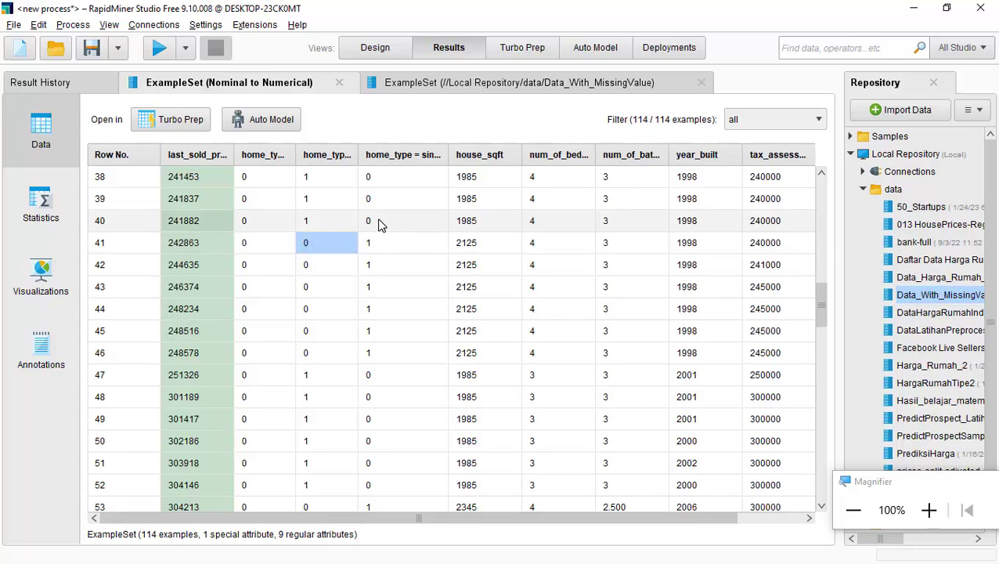
{"action": "left_click", "coordinate": [380, 245]}
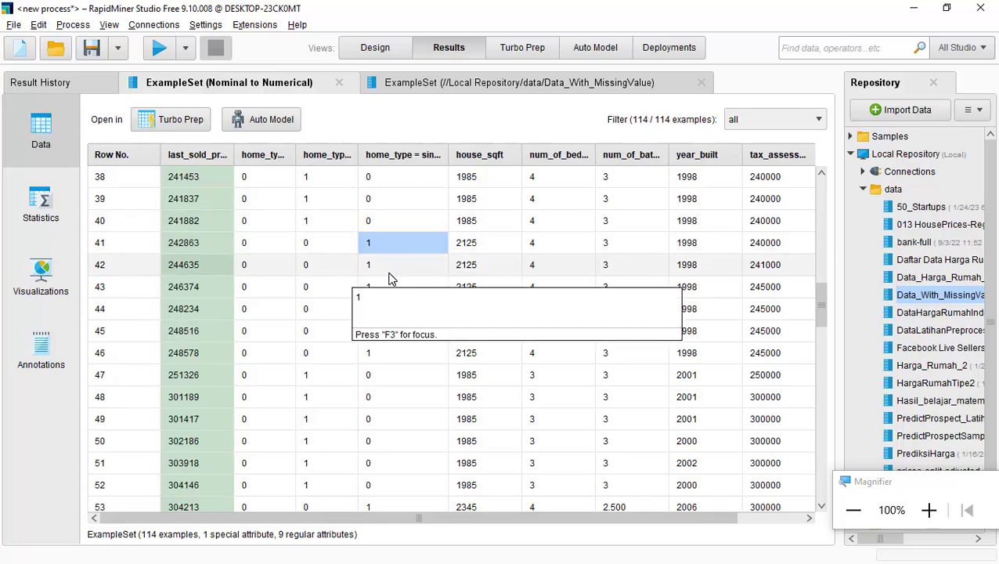
{"action": "scroll", "coordinate": [395, 271], "scroll_direction": "up", "scroll_amount": 12}
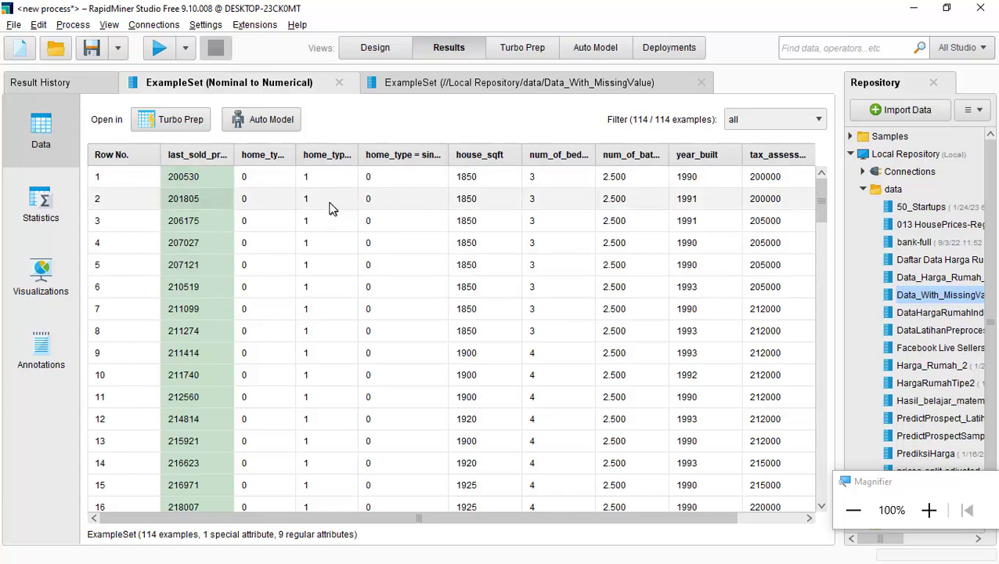
Step: Widen the townhome and single_family columns to their full headings and compare their values down the rows
{"action": "left_click_drag", "start_coordinate": [359, 154], "coordinate": [421, 157]}
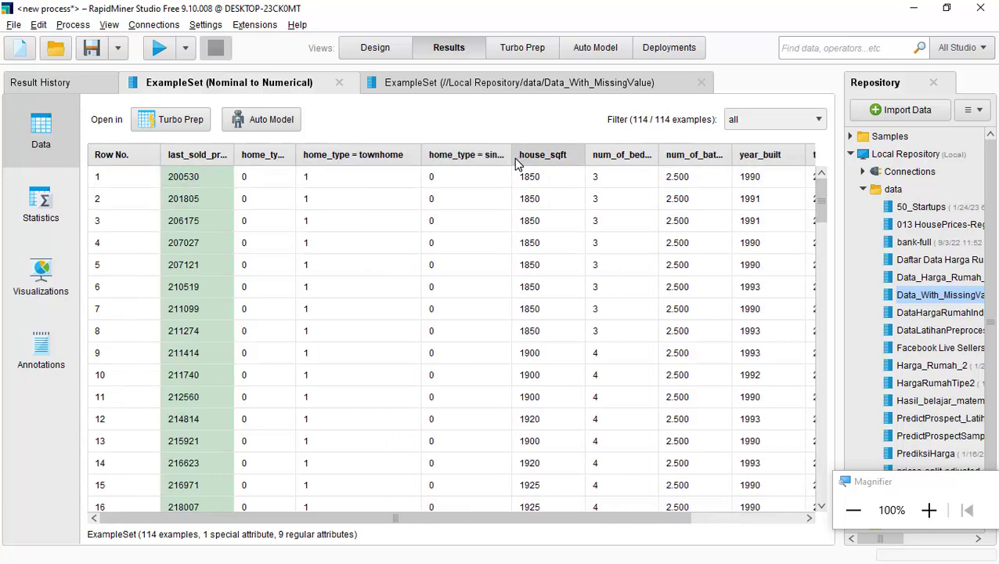
{"action": "left_click_drag", "start_coordinate": [511, 157], "coordinate": [584, 157]}
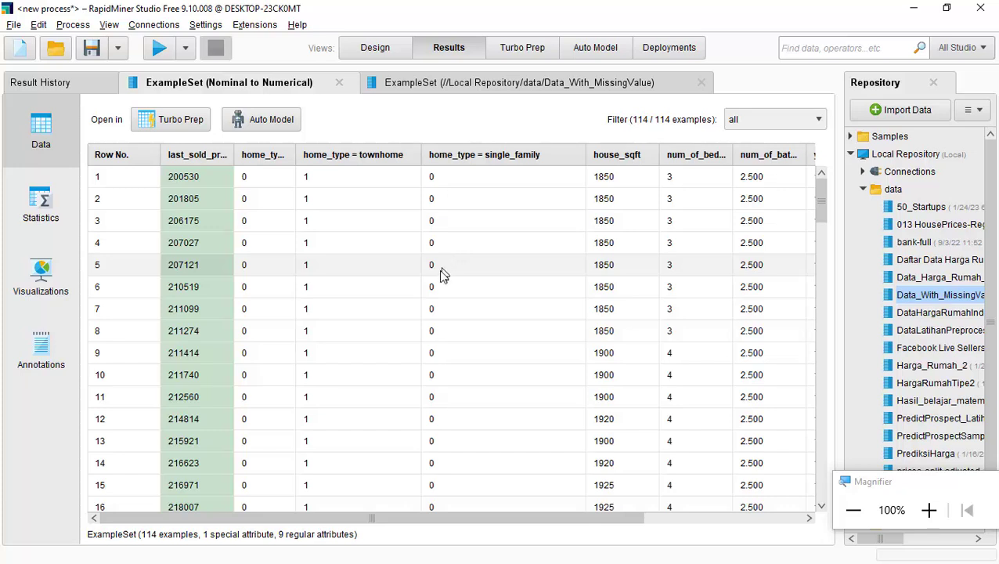
{"action": "scroll", "coordinate": [390, 386], "scroll_direction": "down", "scroll_amount": 8}
{"action": "scroll", "coordinate": [380, 404], "scroll_direction": "down", "scroll_amount": 4}
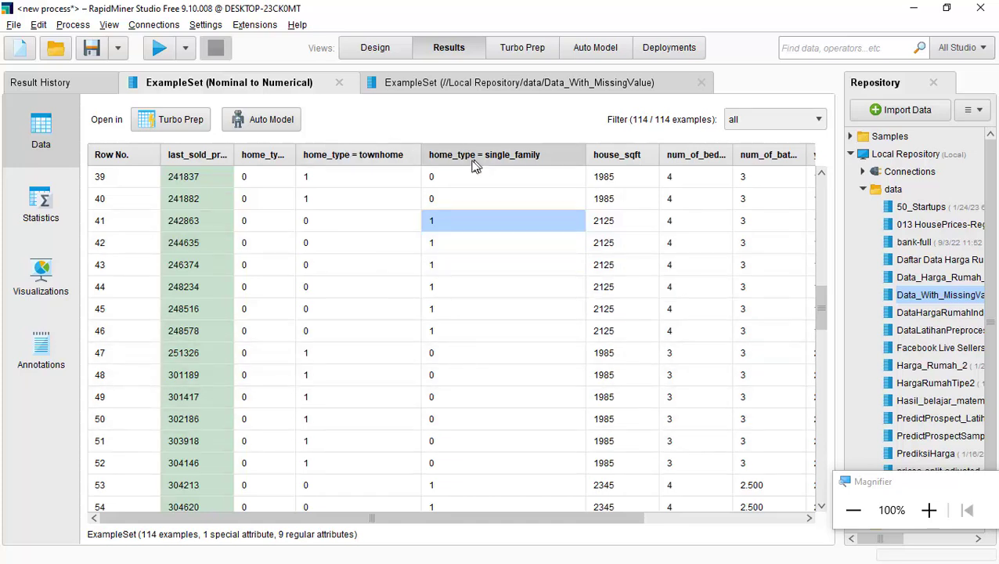
Step: Sort the results in ascending order by home_type = townhome and examine its values against the single_family column
{"action": "left_click", "coordinate": [368, 155]}
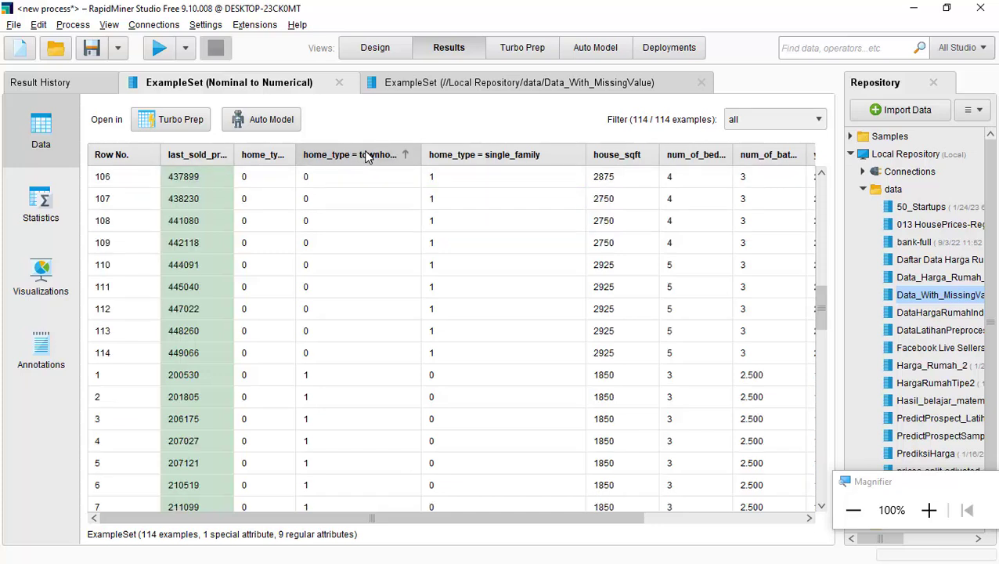
{"action": "scroll", "coordinate": [323, 224], "scroll_direction": "up", "scroll_amount": 5}
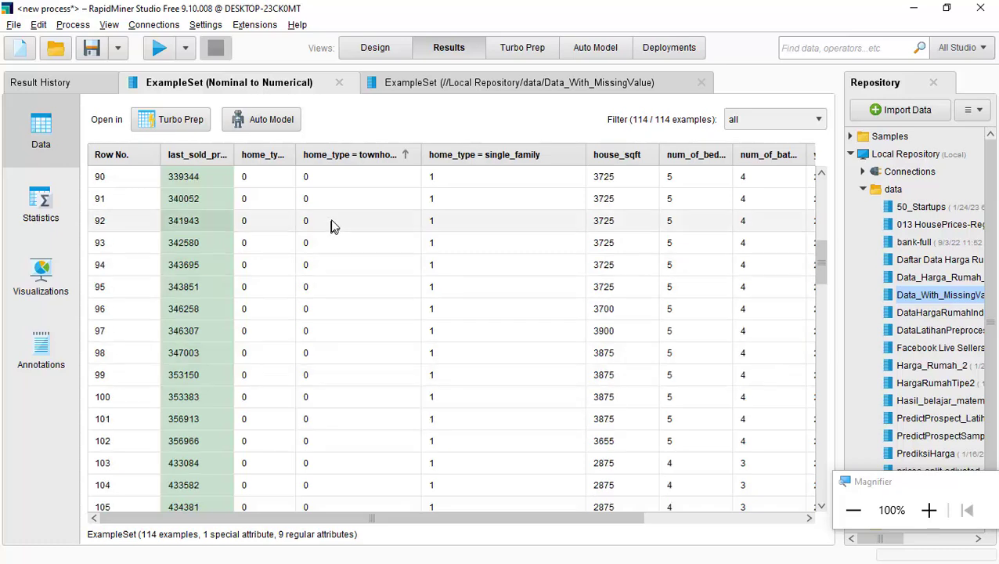
{"action": "scroll", "coordinate": [330, 225], "scroll_direction": "up", "scroll_amount": 10}
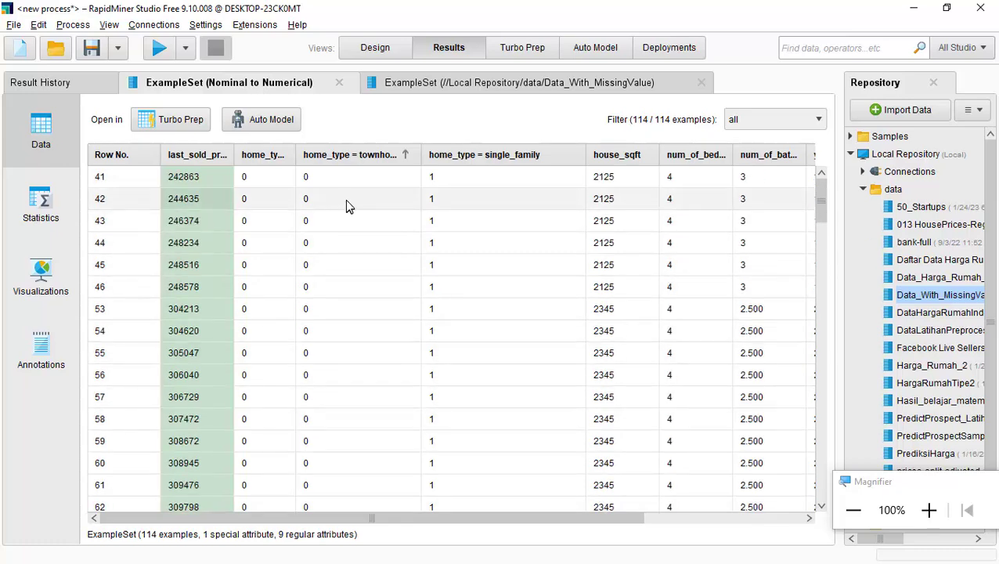
{"action": "left_click_drag", "start_coordinate": [421, 148], "coordinate": [481, 149]}
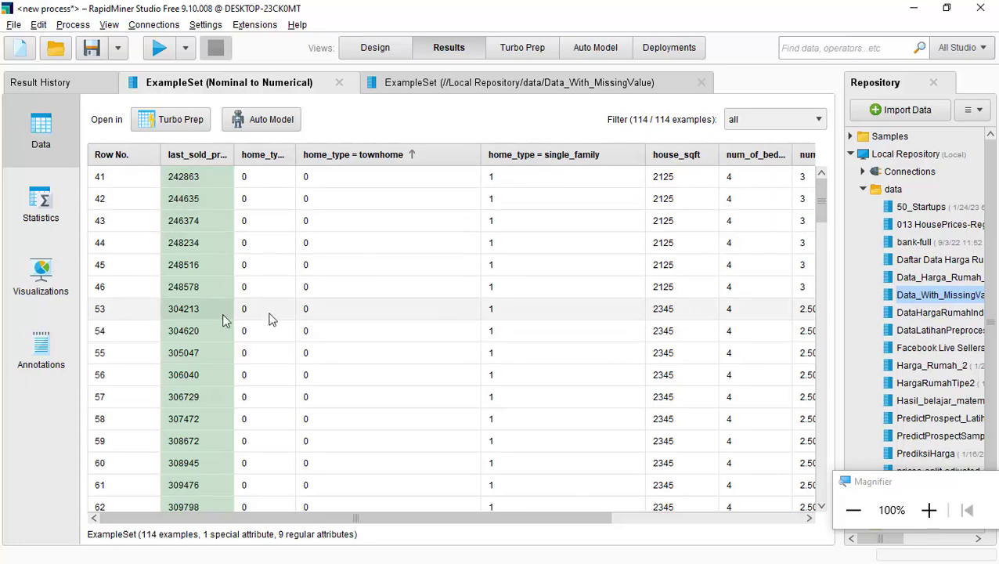
{"action": "scroll", "coordinate": [305, 320], "scroll_direction": "down", "scroll_amount": 10}
{"action": "scroll", "coordinate": [314, 312], "scroll_direction": "down", "scroll_amount": 2}
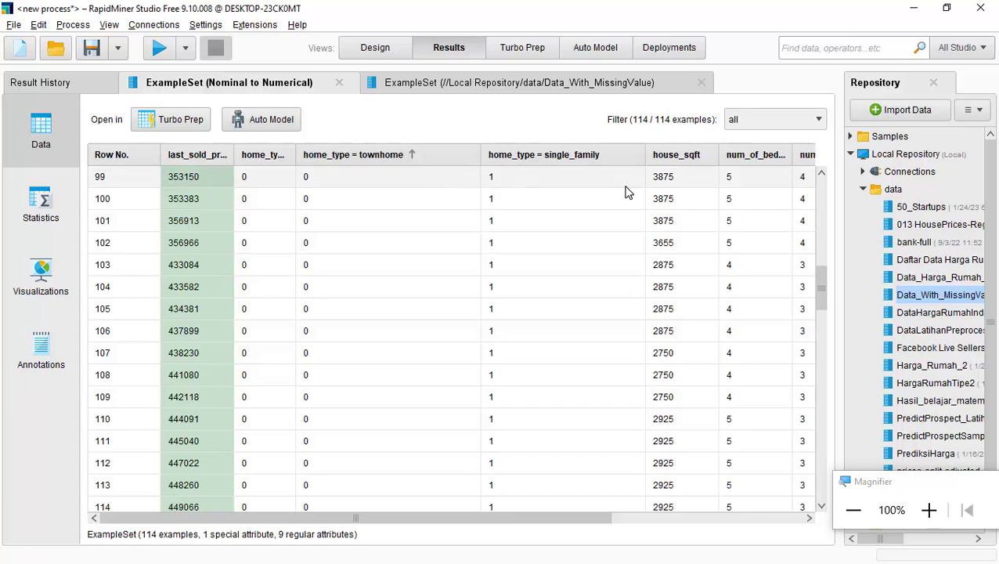
{"action": "left_click_drag", "start_coordinate": [481, 155], "coordinate": [381, 161]}
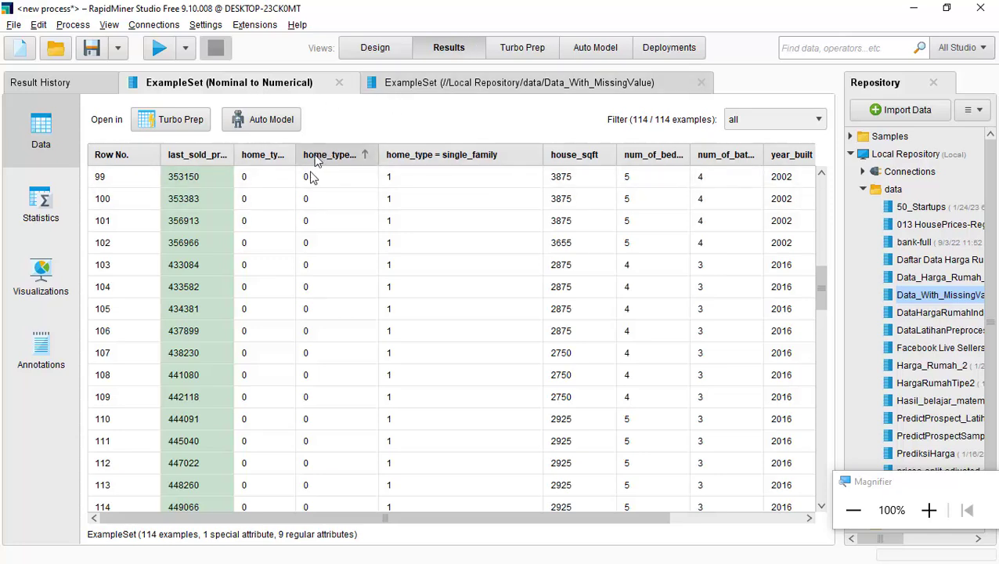
Step: Return to the process design, search the operators for "select" and add a second Select Attributes operator to the process
{"action": "left_click", "coordinate": [378, 48]}
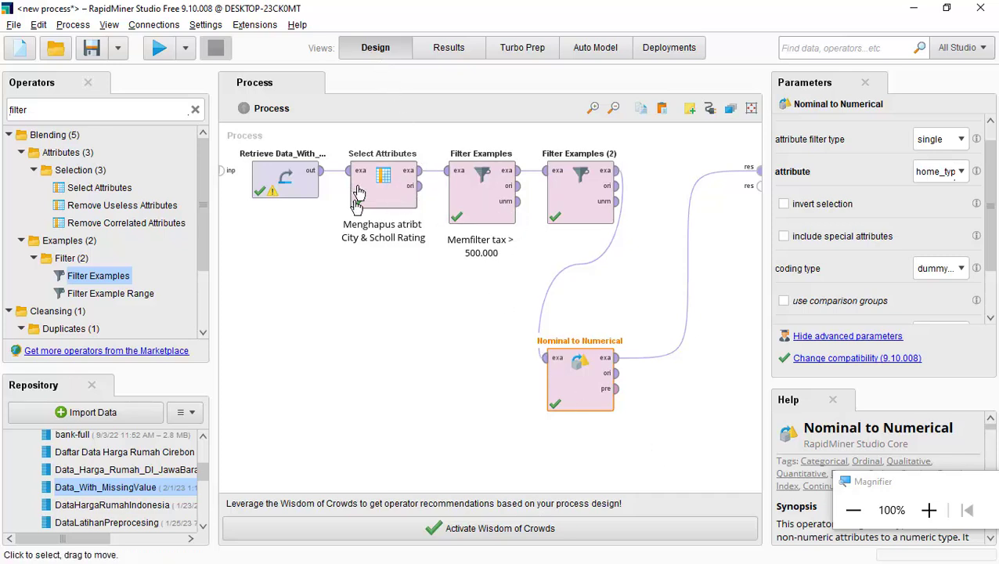
{"action": "left_click", "coordinate": [10, 109]}
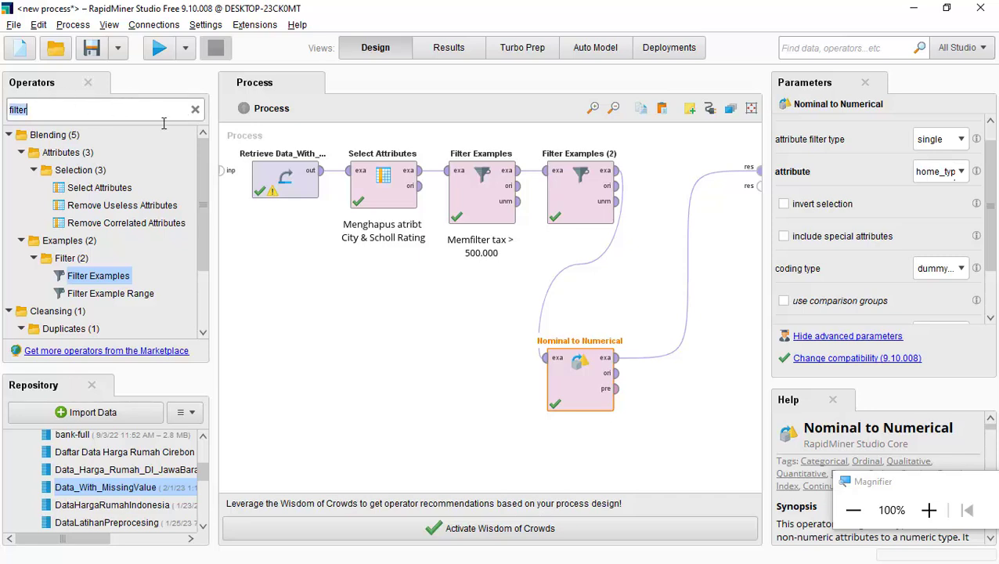
{"action": "type", "text": "select"}
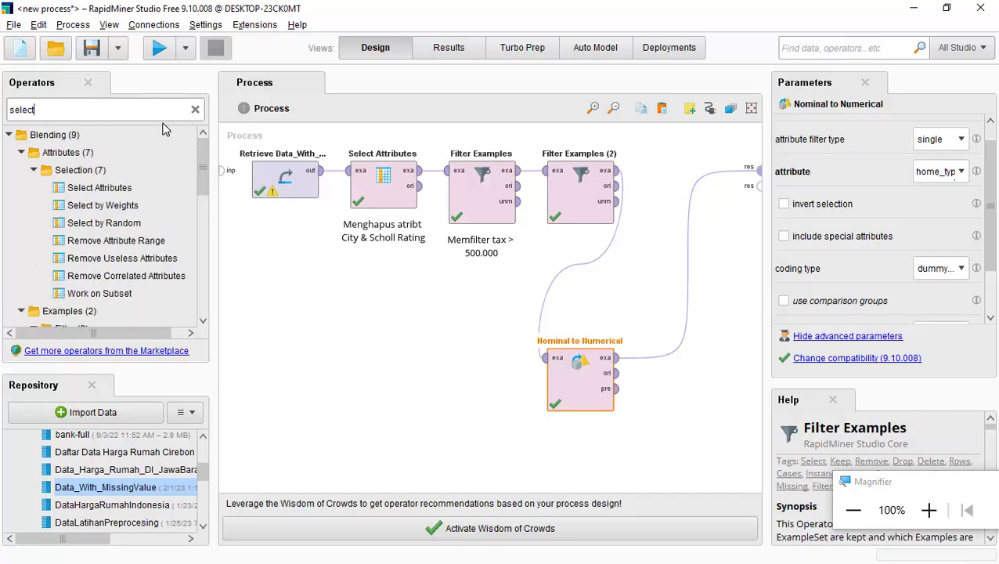
{"action": "left_click_drag", "start_coordinate": [107, 190], "coordinate": [657, 386]}
Step: Disconnect Nominal to Numerical from the result port, connect its example output to the second Select Attributes, and arrange both operators in a lower row
{"action": "left_click_drag", "start_coordinate": [582, 400], "coordinate": [286, 363]}
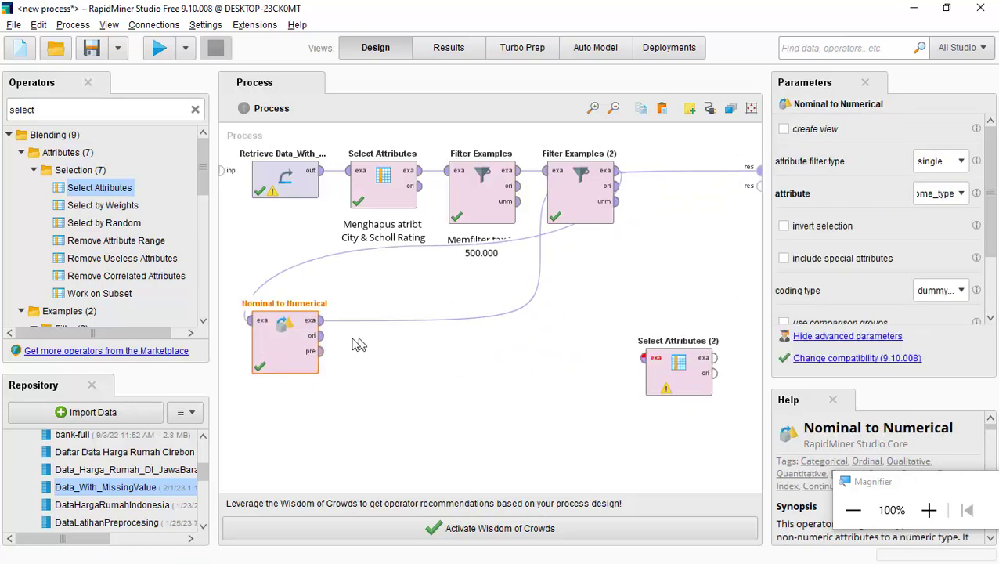
{"action": "left_click_drag", "start_coordinate": [306, 373], "coordinate": [354, 489]}
{"action": "left_click", "coordinate": [540, 301], "text": "alt"}
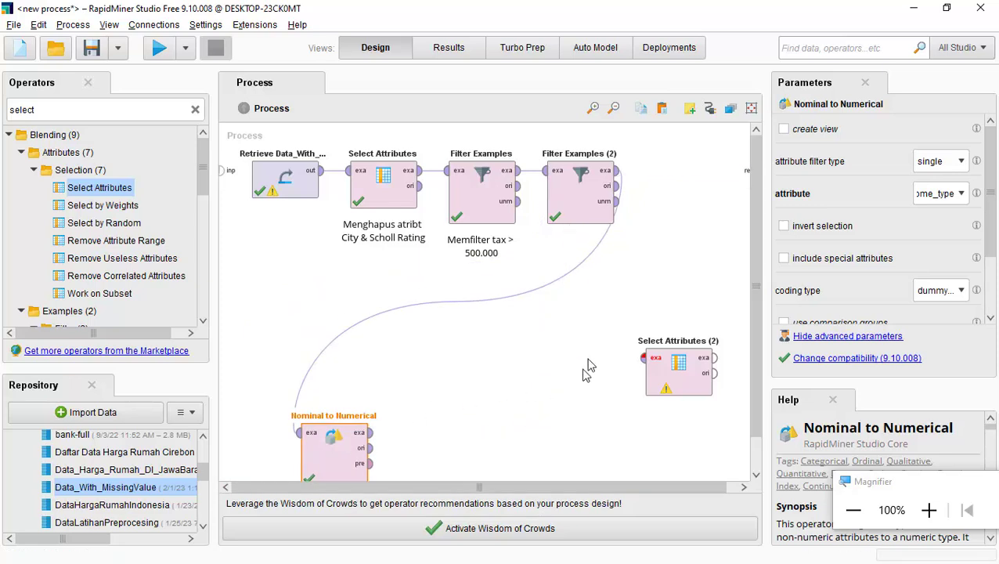
{"action": "left_click_drag", "start_coordinate": [379, 436], "coordinate": [643, 349]}
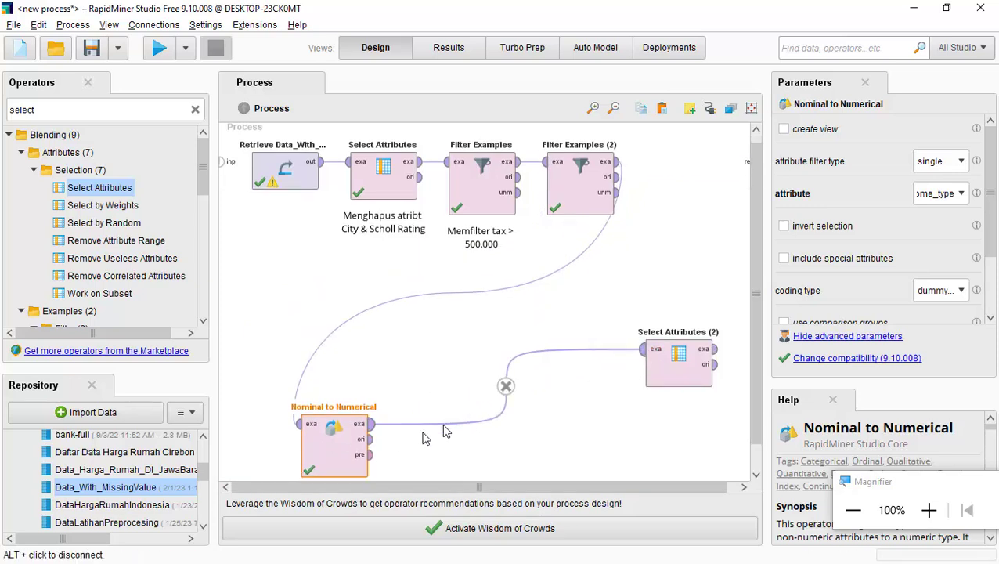
{"action": "left_click_drag", "start_coordinate": [330, 456], "coordinate": [282, 384]}
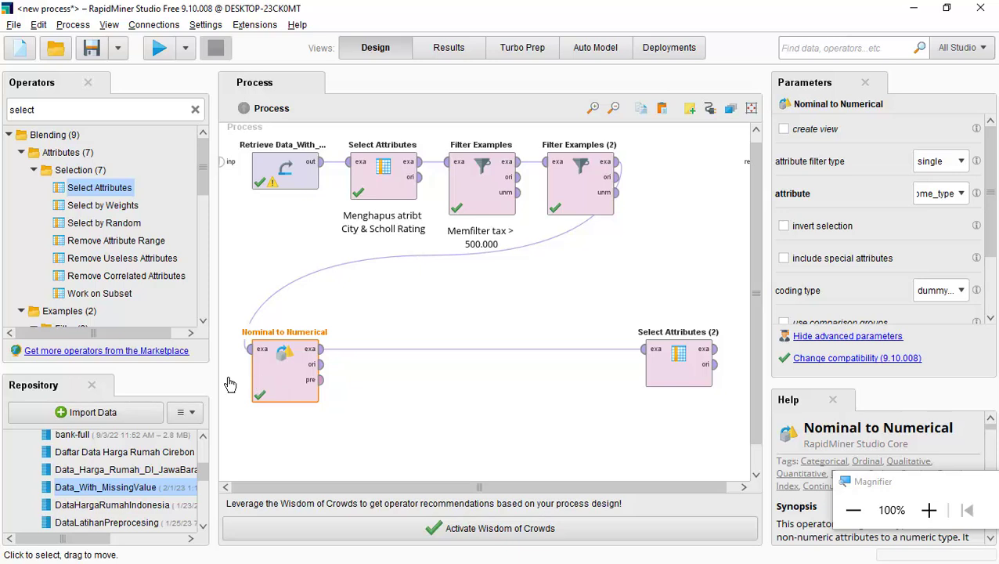
{"action": "left_click_drag", "start_coordinate": [666, 380], "coordinate": [419, 380]}
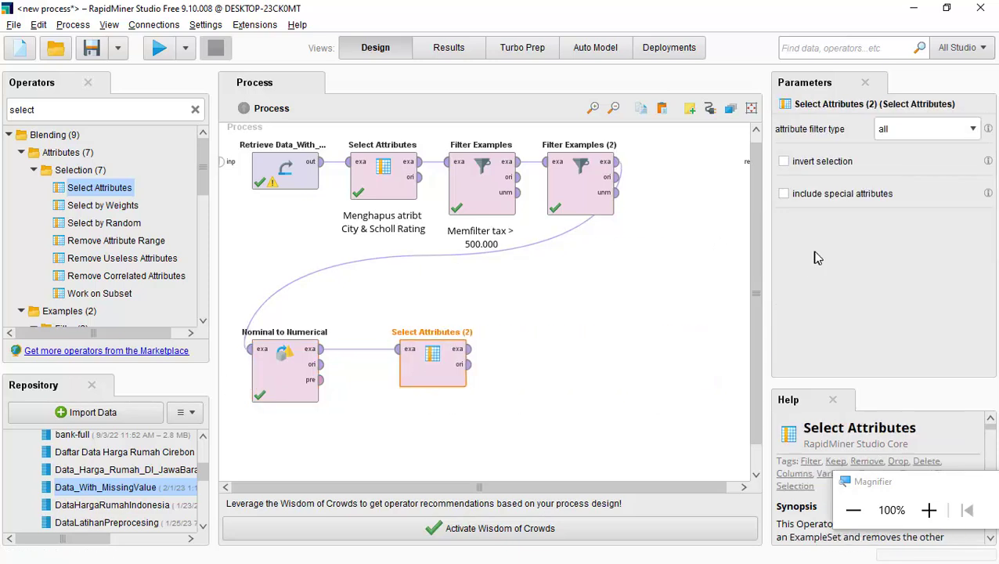
Step: Set the second Select Attributes to a subset containing every attribute except home_type = apartment and home_type = single_family, and apply it
{"action": "left_click", "coordinate": [972, 130]}
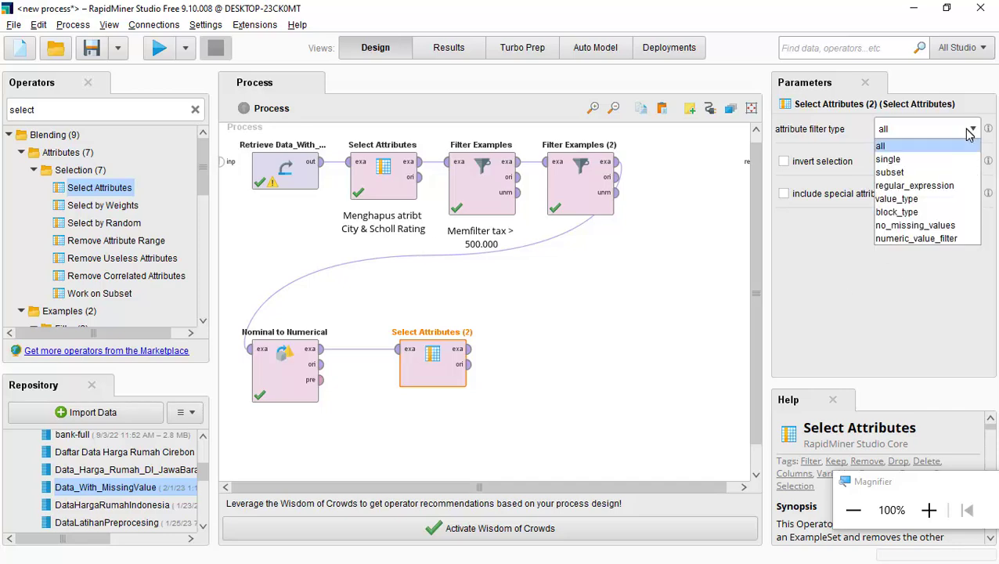
{"action": "left_click", "coordinate": [963, 172]}
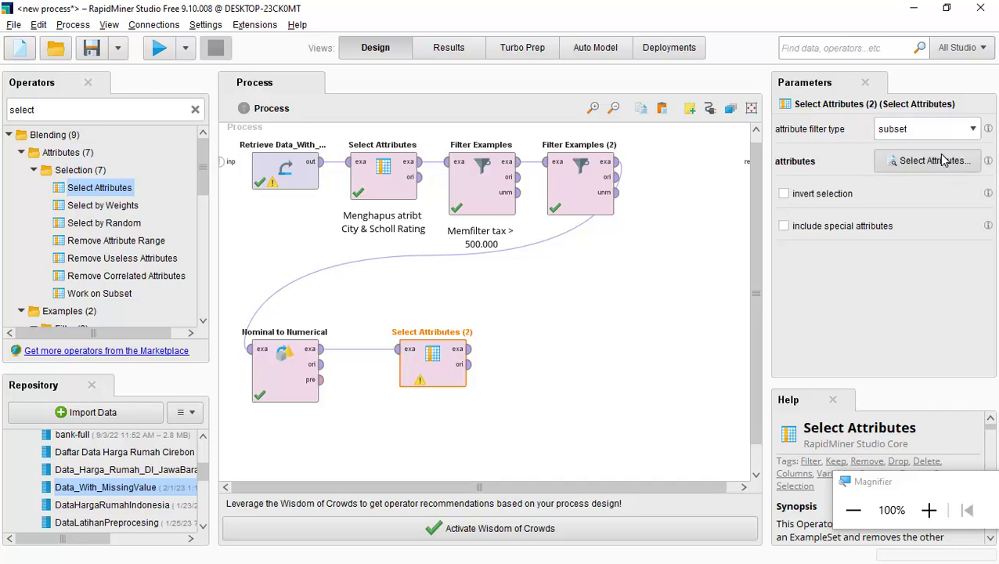
{"action": "left_click", "coordinate": [932, 161]}
{"action": "left_click", "coordinate": [929, 510]}
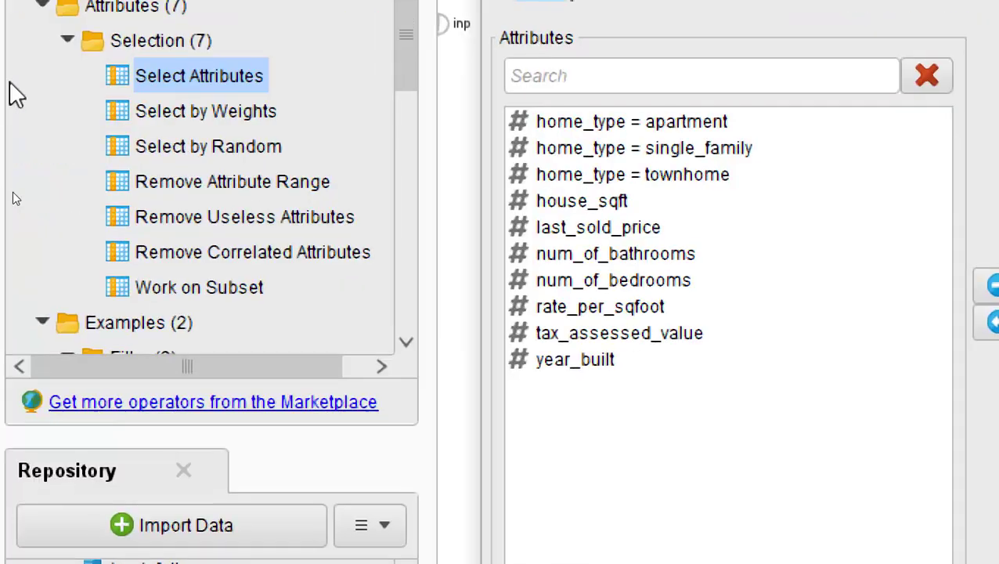
{"action": "left_click", "coordinate": [548, 125]}
{"action": "left_click", "coordinate": [587, 359], "text": "shift"}
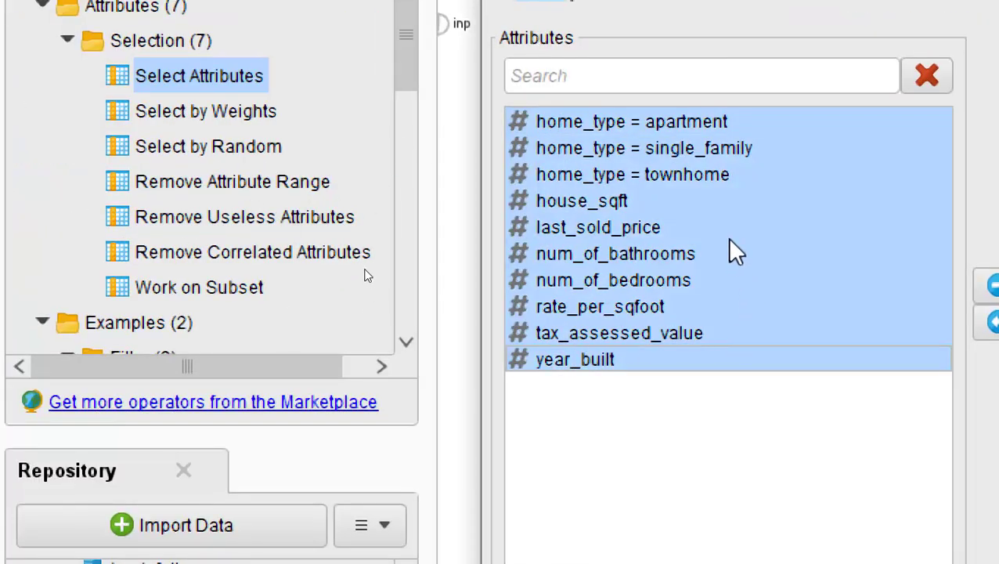
{"action": "left_click", "coordinate": [689, 125], "text": "ctrl"}
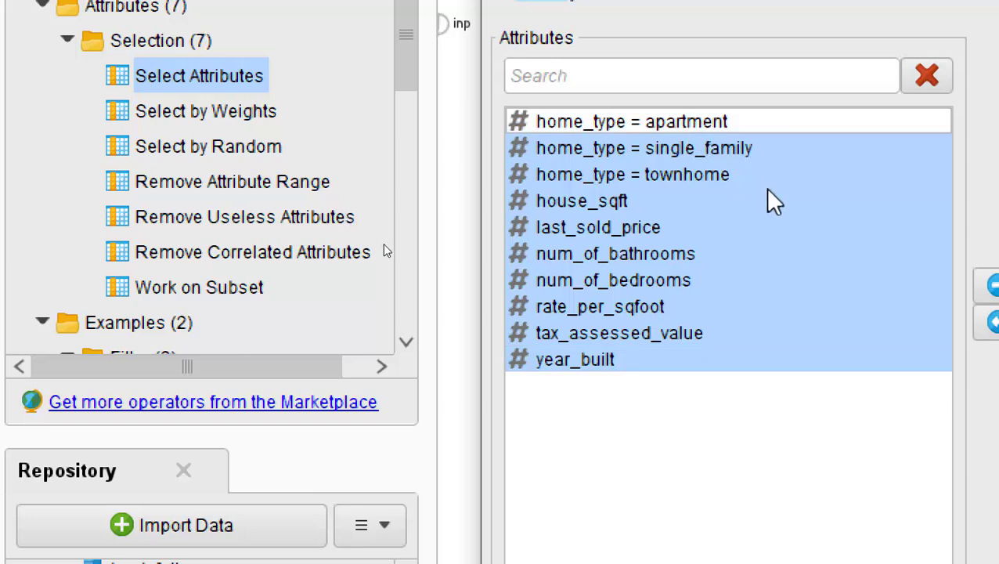
{"action": "left_click", "coordinate": [744, 150], "text": "ctrl"}
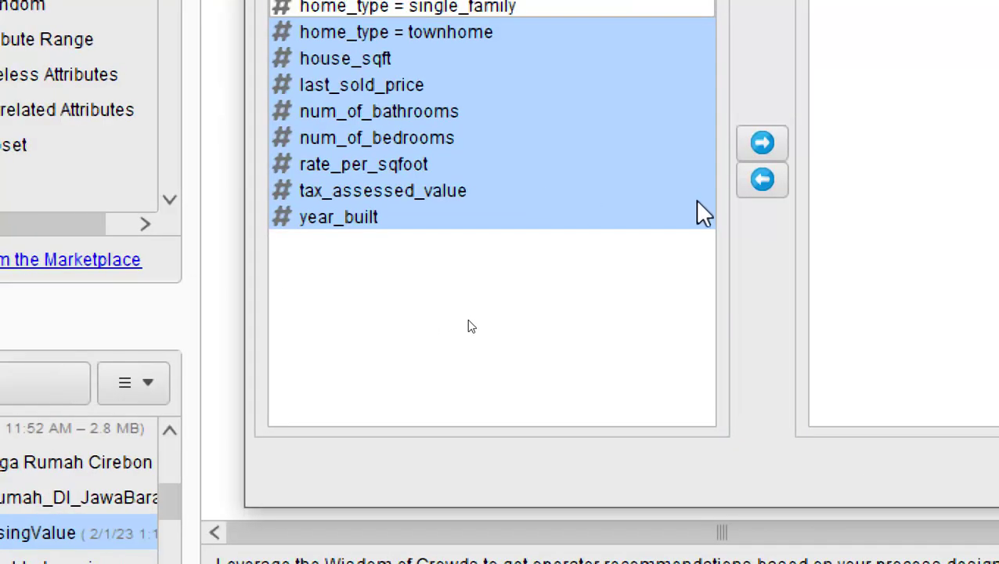
{"action": "left_click", "coordinate": [761, 147]}
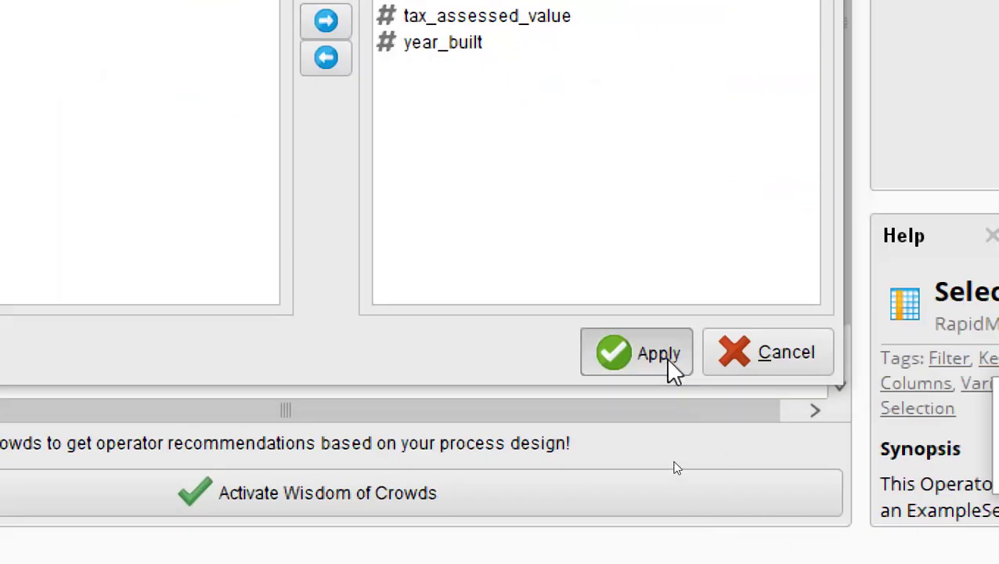
{"action": "left_click", "coordinate": [667, 360]}
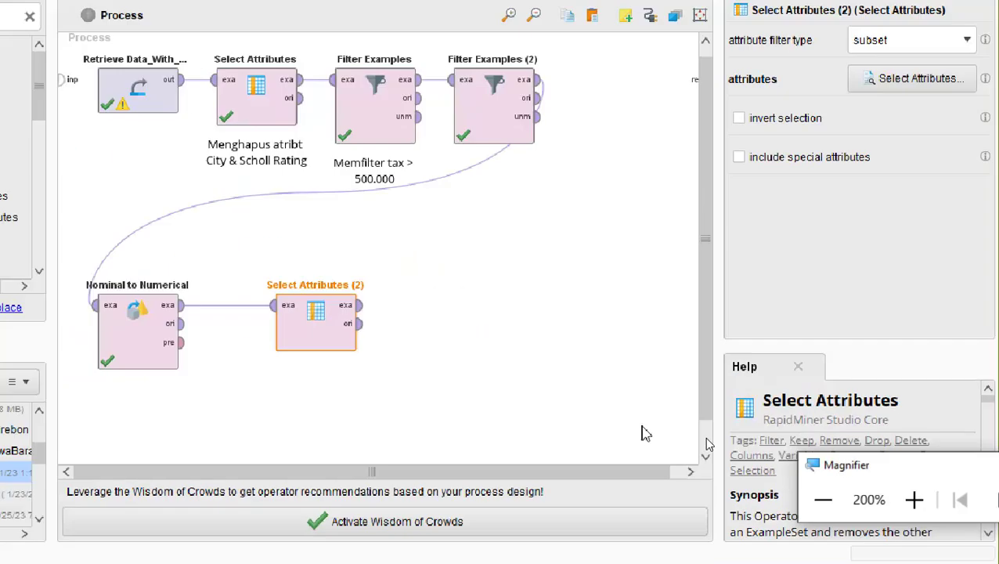
{"action": "key", "text": "super+minus"}
Step: Connect the example output of the second Select Attributes to the process result port and run the process
{"action": "left_click", "coordinate": [444, 52]}
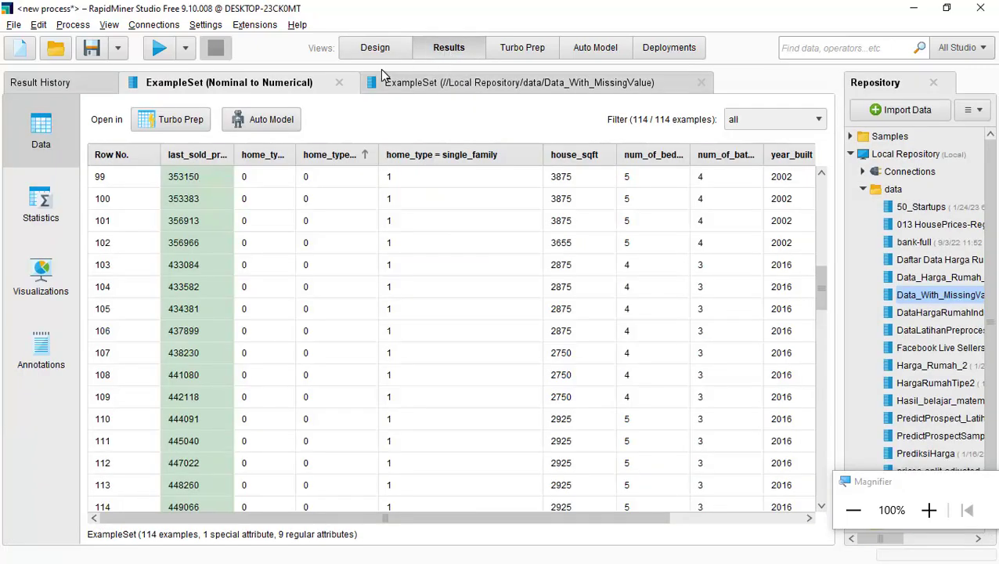
{"action": "left_click", "coordinate": [159, 48]}
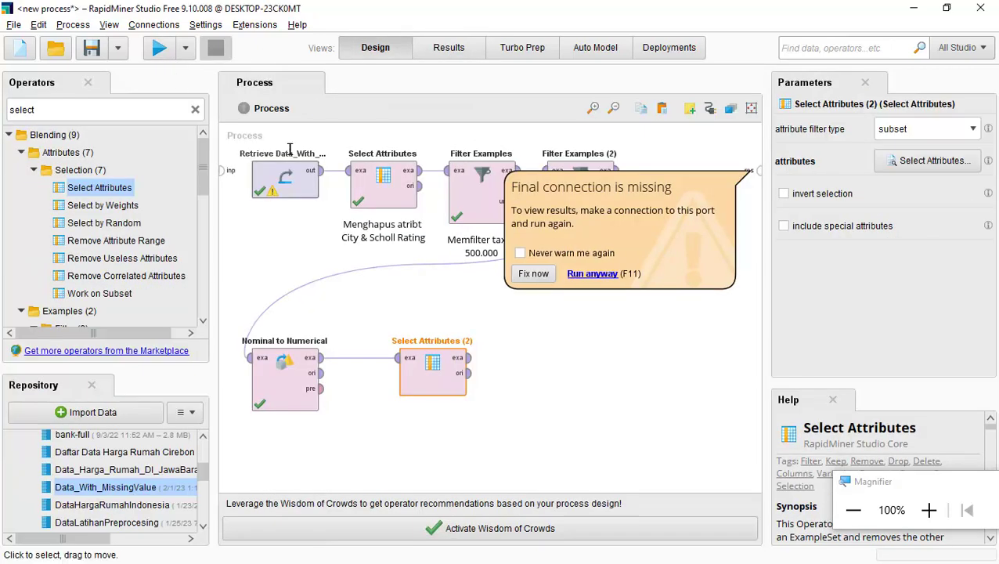
{"action": "left_click", "coordinate": [591, 352]}
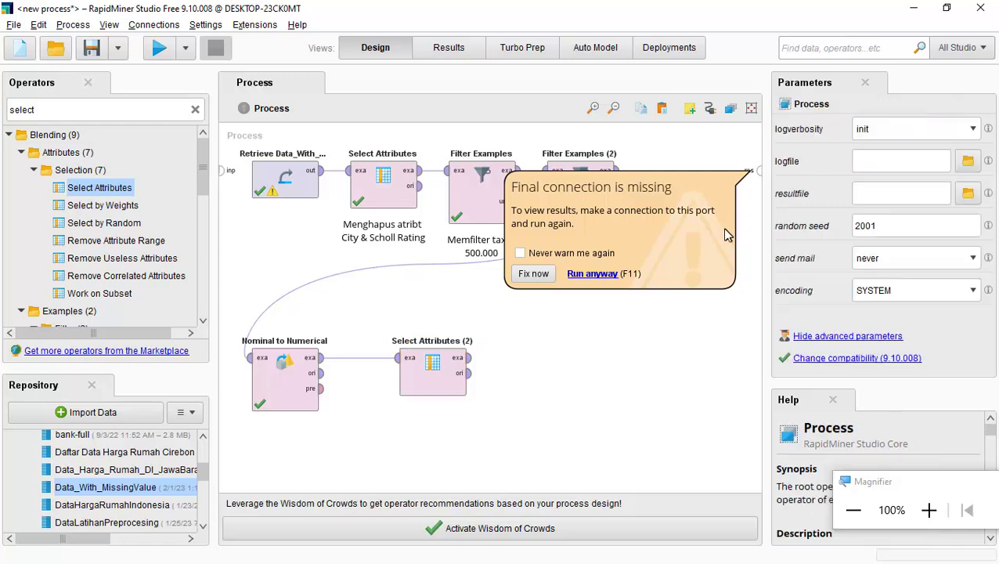
{"action": "left_click", "coordinate": [468, 358]}
{"action": "left_click", "coordinate": [756, 169]}
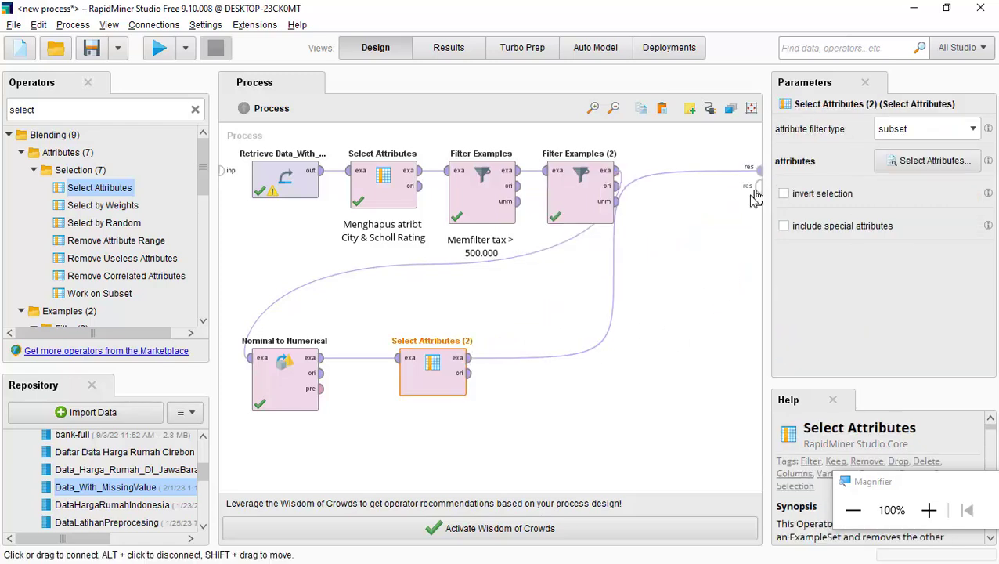
{"action": "left_click", "coordinate": [159, 49]}
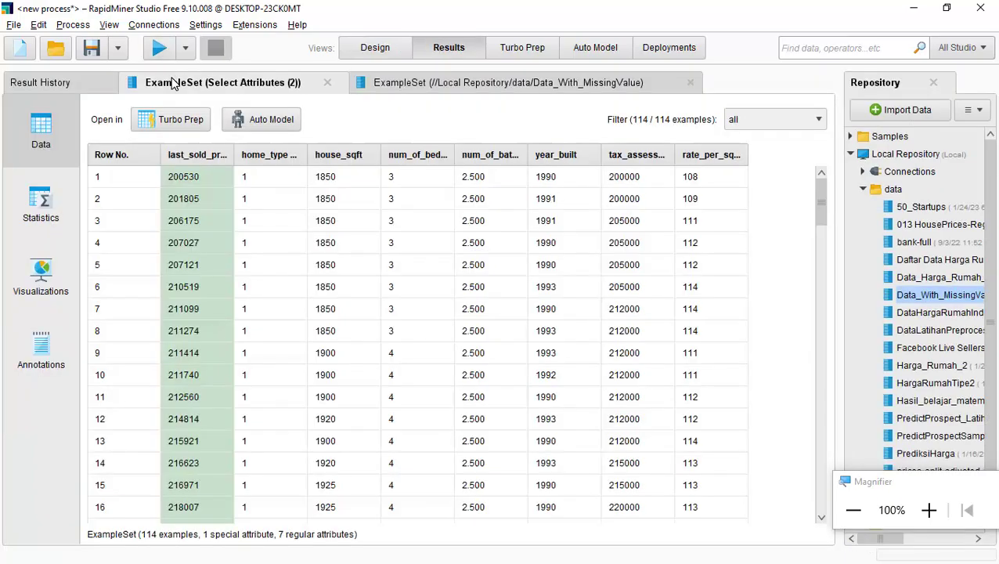
Step: Check the full heading of the remaining home_type column in the results and restore the column to a narrow width
{"action": "left_click", "coordinate": [929, 510]}
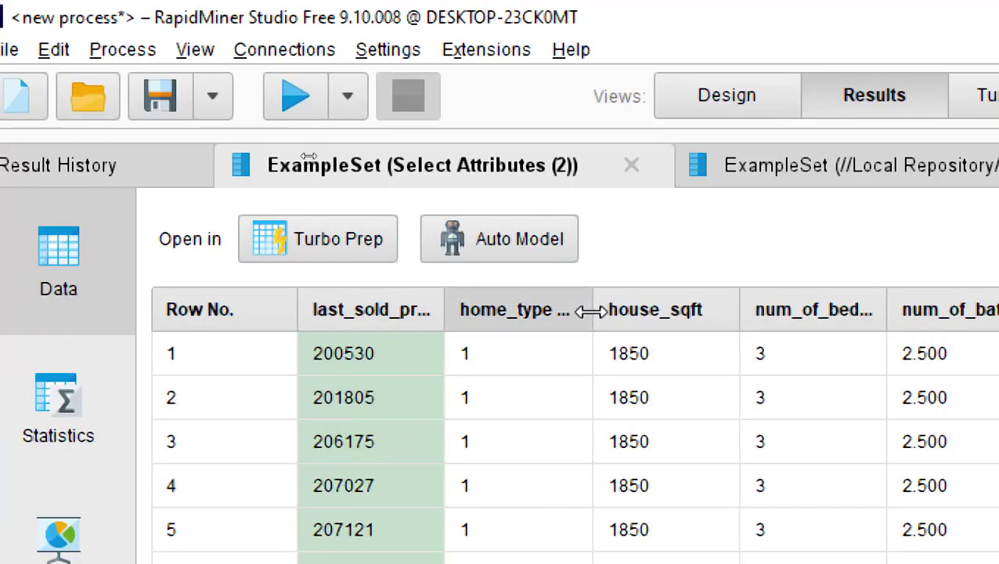
{"action": "left_click_drag", "start_coordinate": [591, 309], "coordinate": [818, 344]}
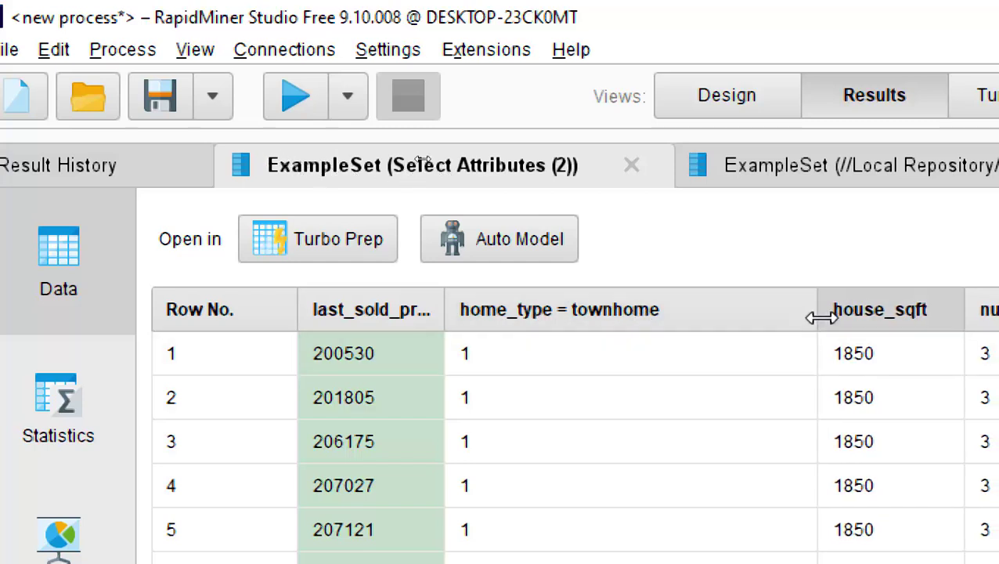
{"action": "left_click_drag", "start_coordinate": [820, 316], "coordinate": [597, 298]}
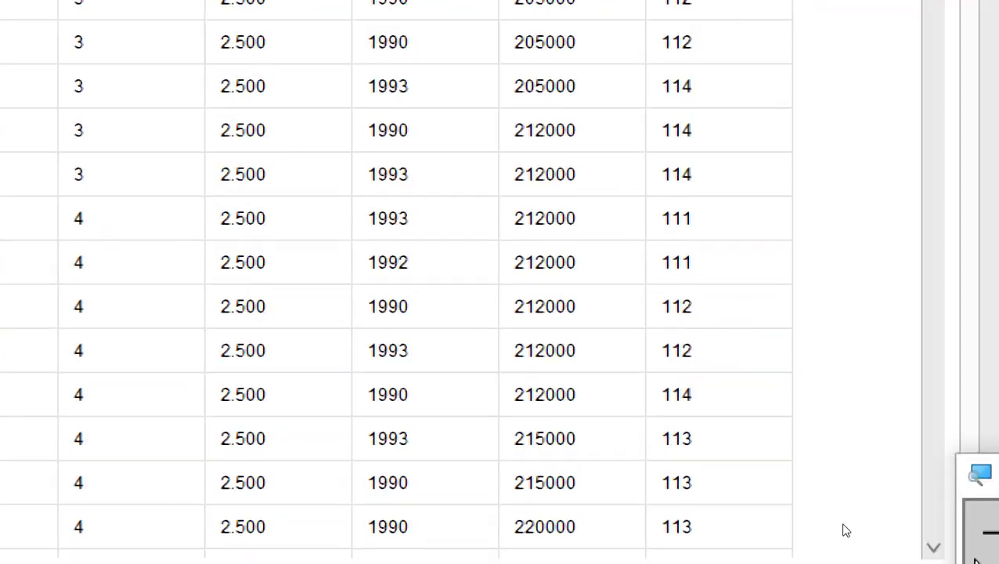
{"action": "left_click", "coordinate": [975, 459]}
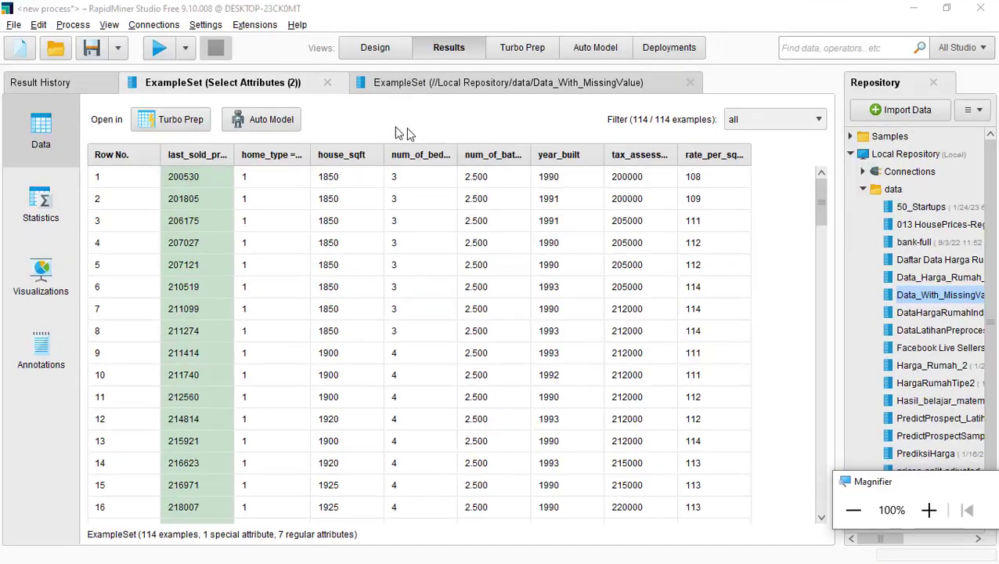
Step: Return to the process design, search the operators for "split" and add a Split Data operator below Nominal to Numerical
{"action": "left_click", "coordinate": [376, 49]}
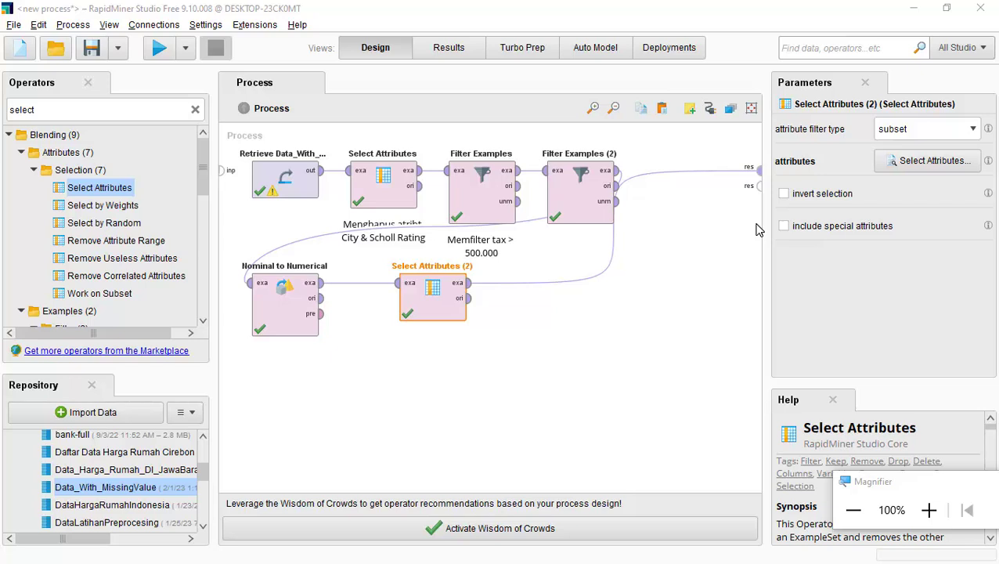
{"action": "double_click", "coordinate": [73, 110]}
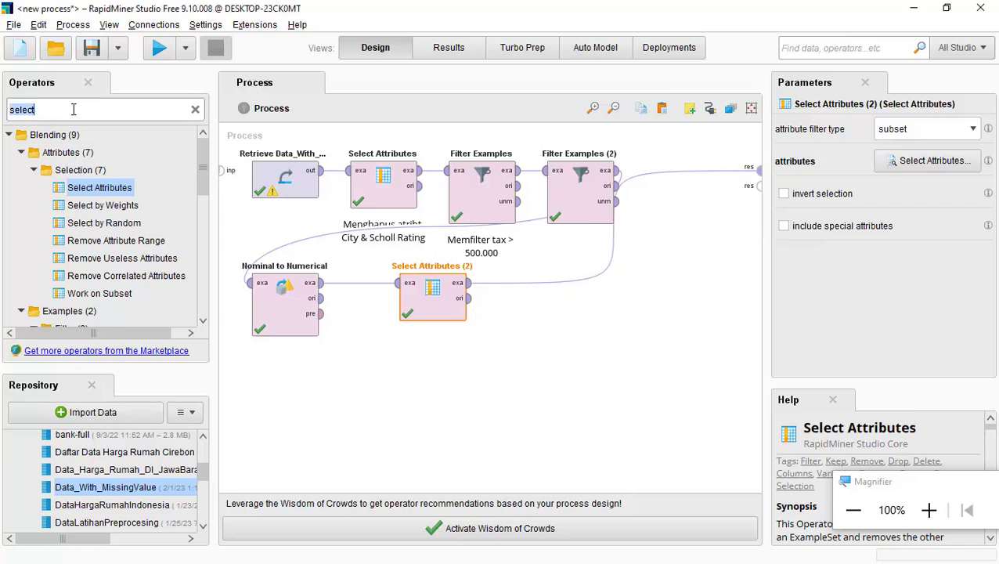
{"action": "type", "text": "spli"}
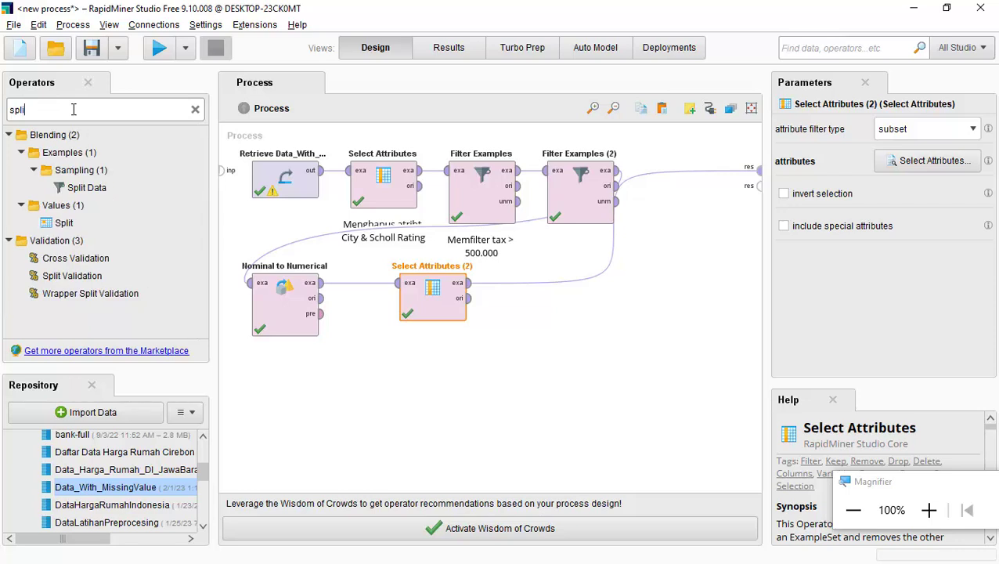
{"action": "left_click_drag", "start_coordinate": [46, 137], "coordinate": [69, 139]}
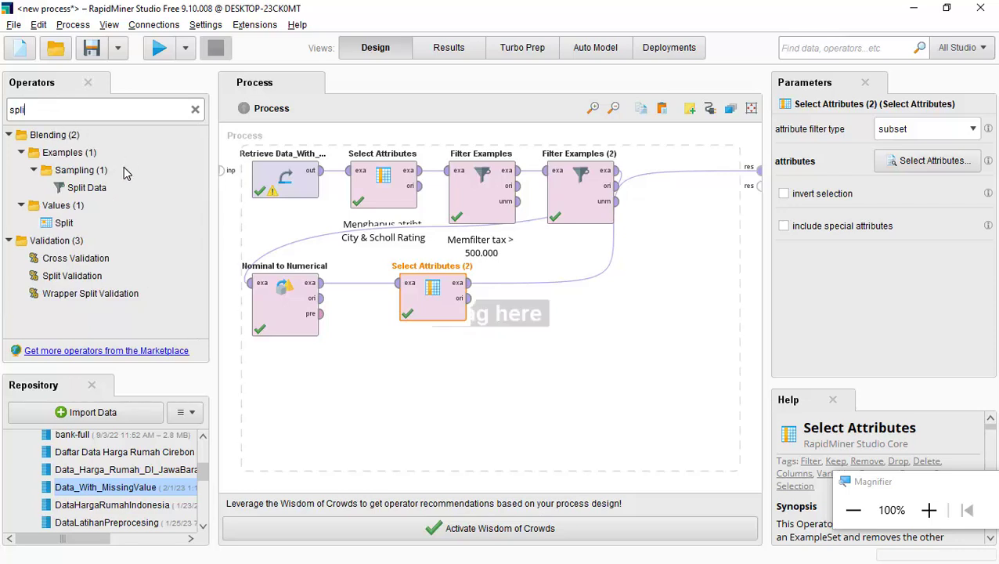
{"action": "left_click_drag", "start_coordinate": [126, 173], "coordinate": [91, 131]}
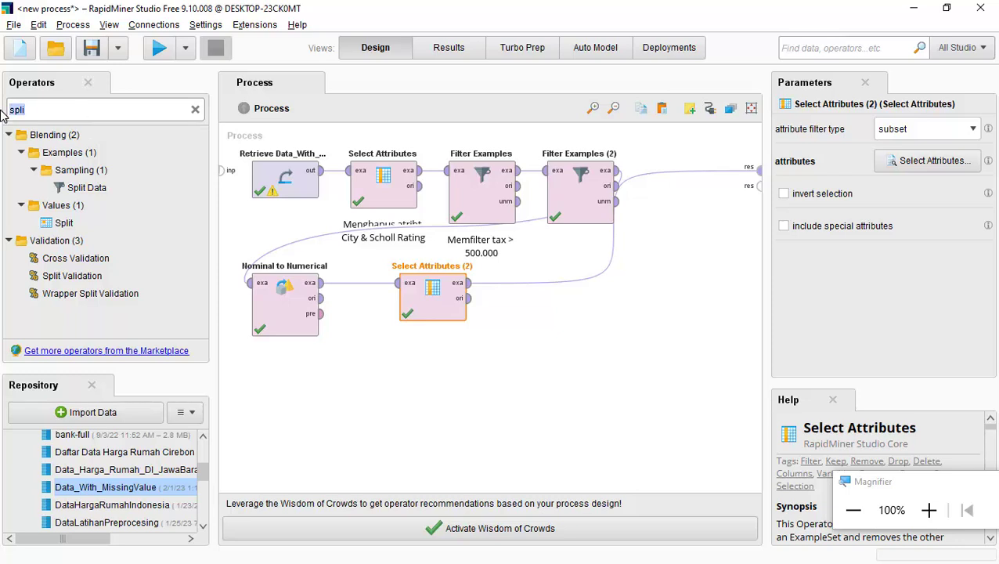
{"action": "type", "text": "spli"}
{"action": "left_click_drag", "start_coordinate": [11, 137], "coordinate": [291, 416]}
Step: Connect the second Select Attributes' example output to Split Data instead of the result port, and move Split Data slightly lower
{"action": "left_click", "coordinate": [468, 283]}
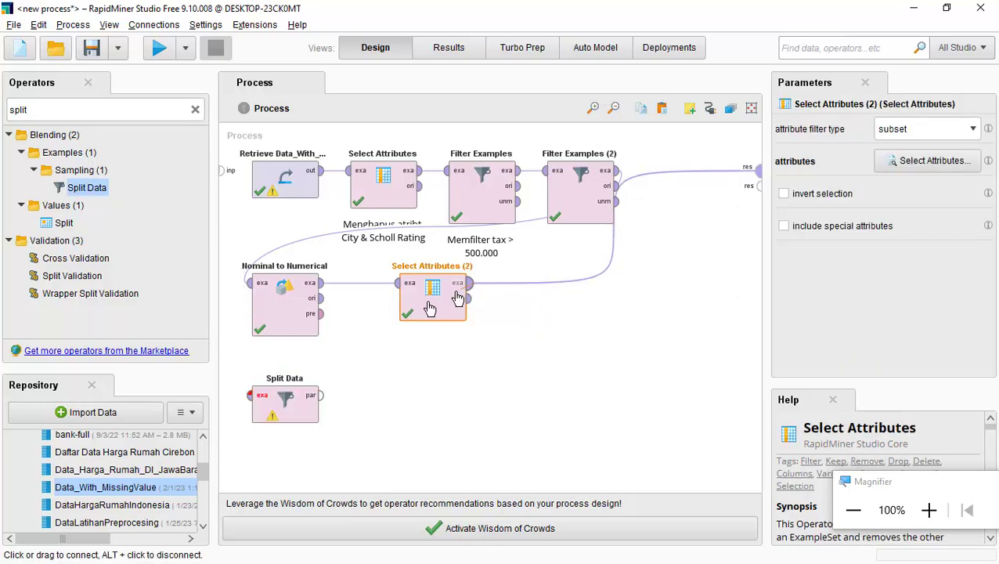
{"action": "left_click", "coordinate": [250, 394]}
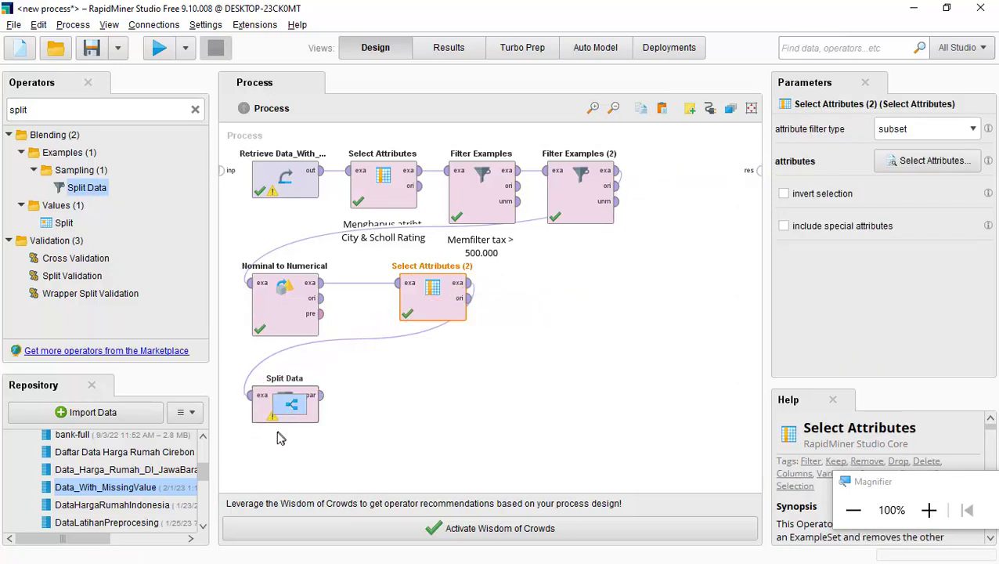
{"action": "left_click_drag", "start_coordinate": [290, 421], "coordinate": [314, 448]}
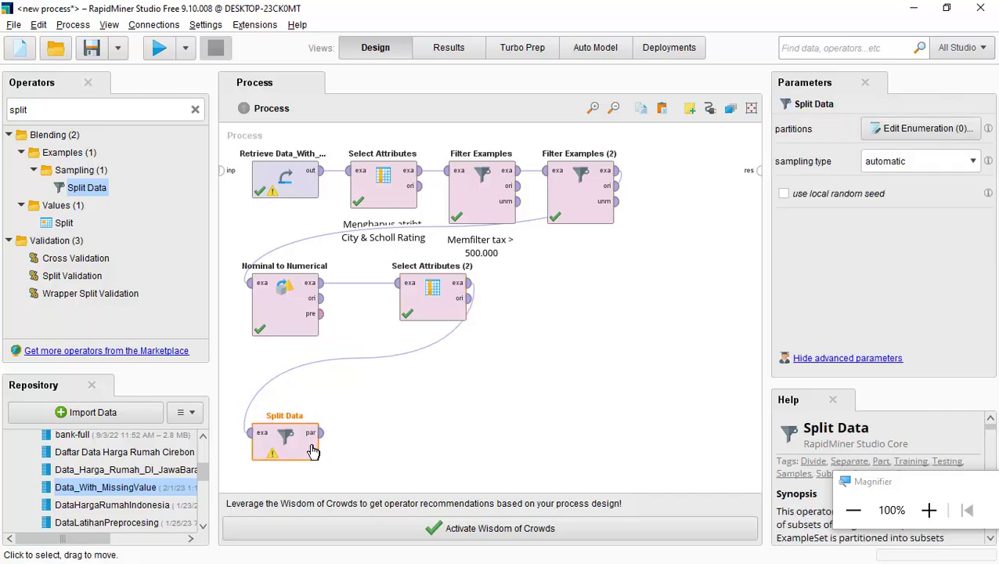
Step: Define two Split Data partitions with ratios 0.7 and 0.3
{"action": "left_click", "coordinate": [924, 128]}
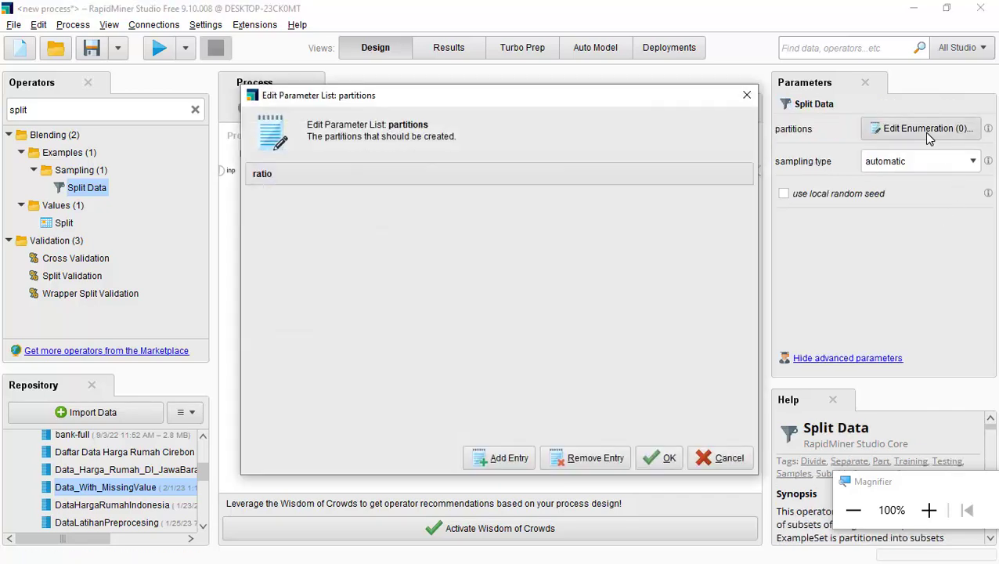
{"action": "left_click", "coordinate": [513, 463]}
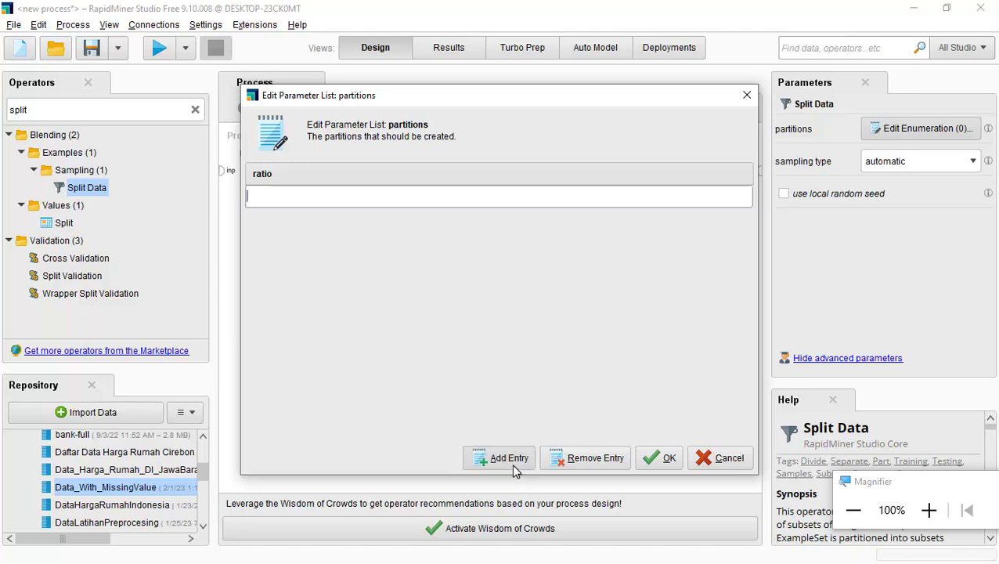
{"action": "type", "text": "0"}
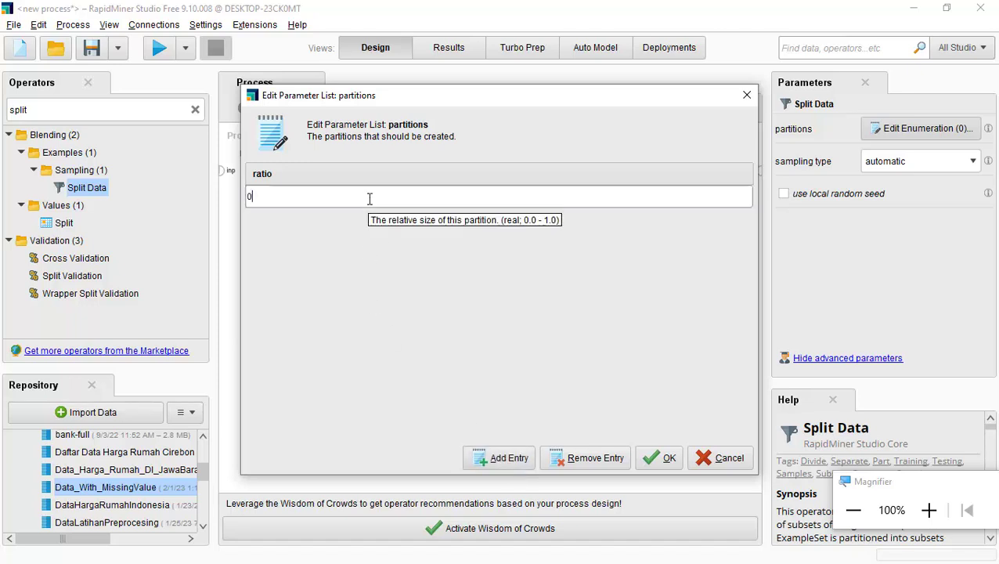
{"action": "type", "text": ".7"}
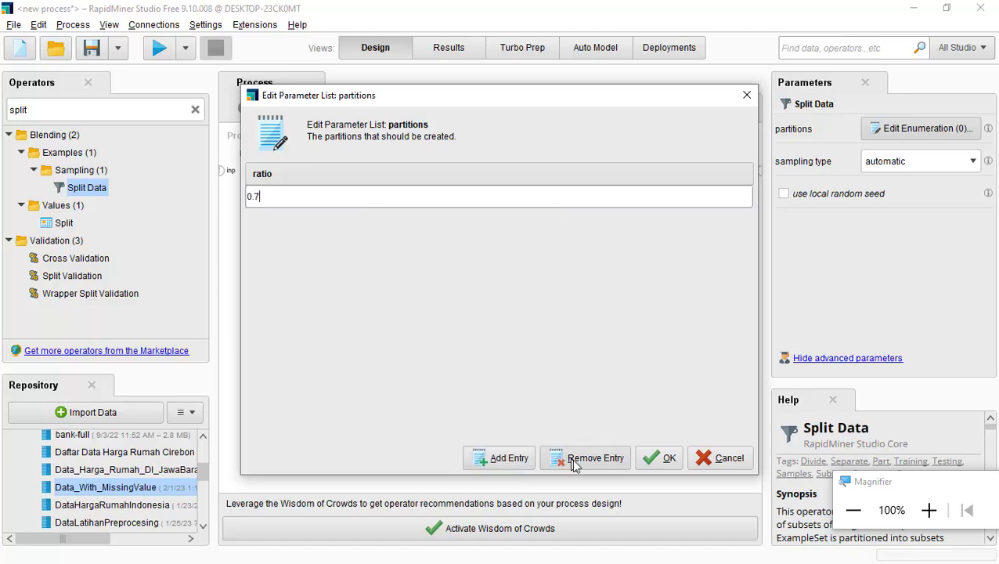
{"action": "left_click", "coordinate": [496, 458]}
{"action": "type", "text": "0."}
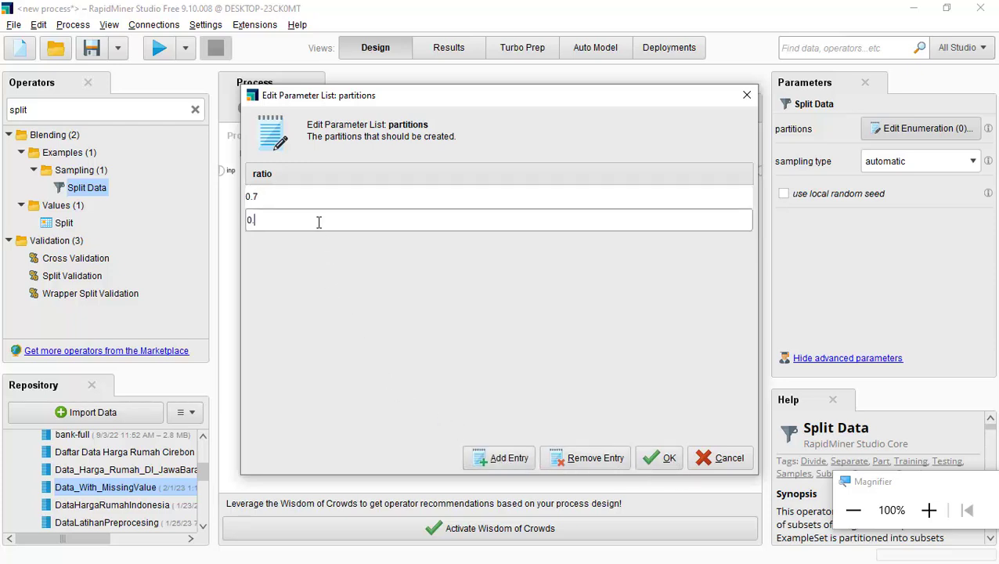
{"action": "type", "text": "3"}
{"action": "left_click", "coordinate": [661, 458]}
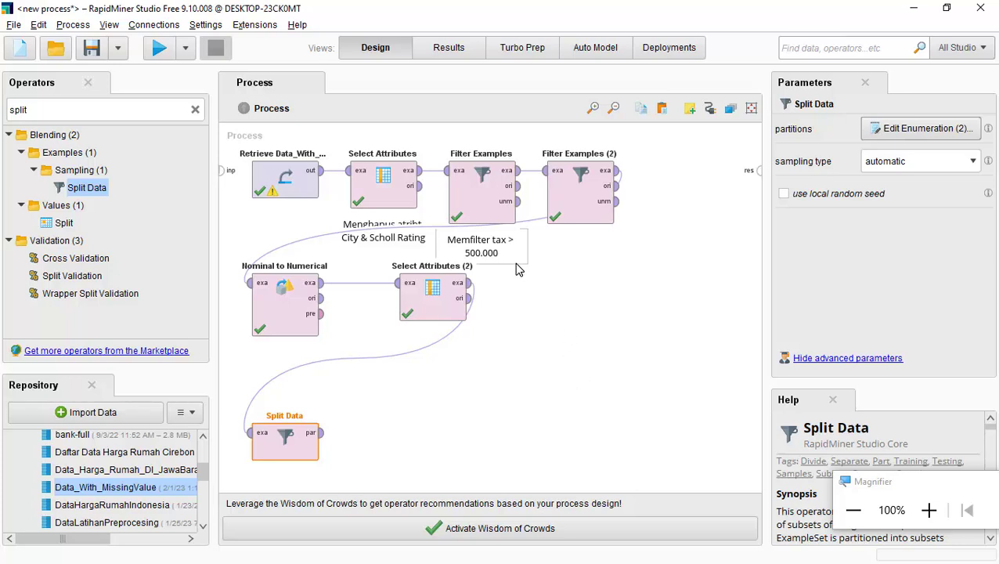
Step: Search the operators for "linear", add Linear Regression beside Split Data, and move Split Data up level with it
{"action": "left_click_drag", "start_coordinate": [86, 187], "coordinate": [84, 109]}
{"action": "left_click", "coordinate": [4, 109]}
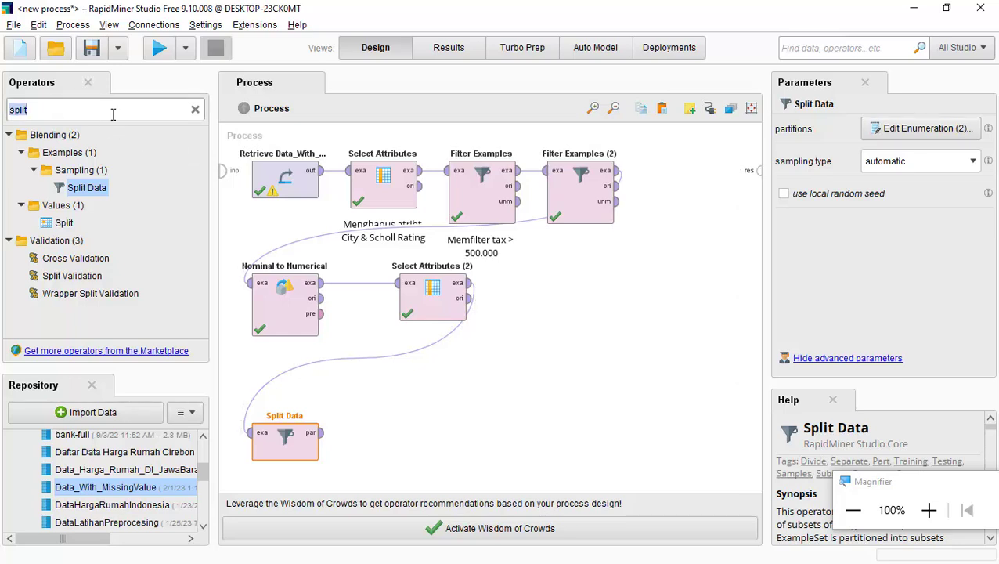
{"action": "type", "text": "linear"}
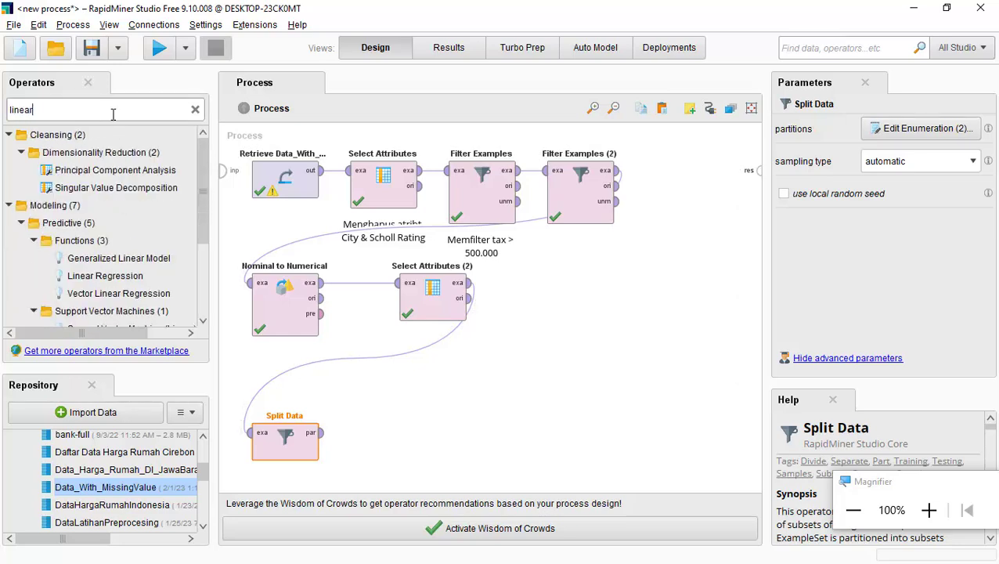
{"action": "left_click_drag", "start_coordinate": [101, 280], "coordinate": [413, 416]}
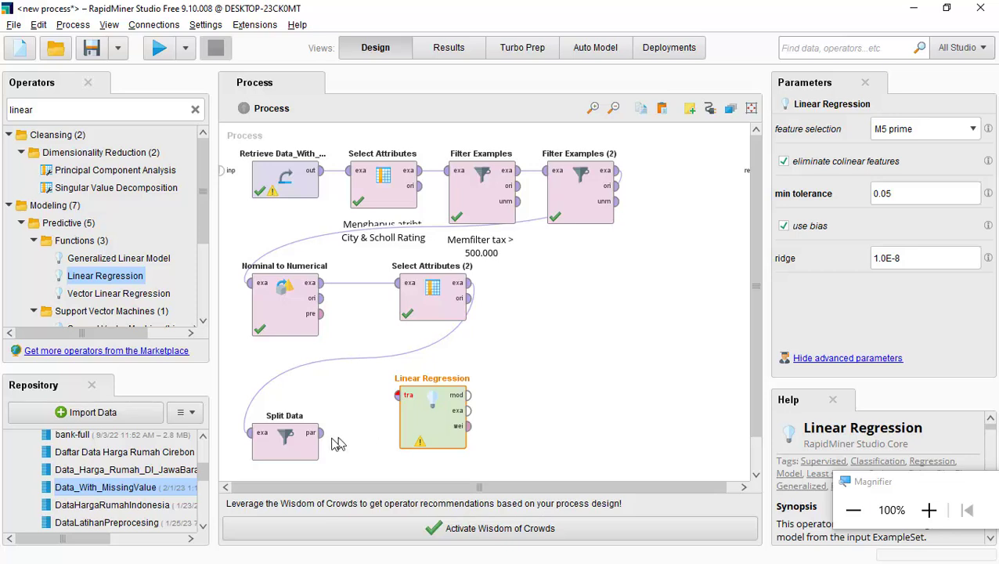
{"action": "left_click_drag", "start_coordinate": [285, 440], "coordinate": [279, 417]}
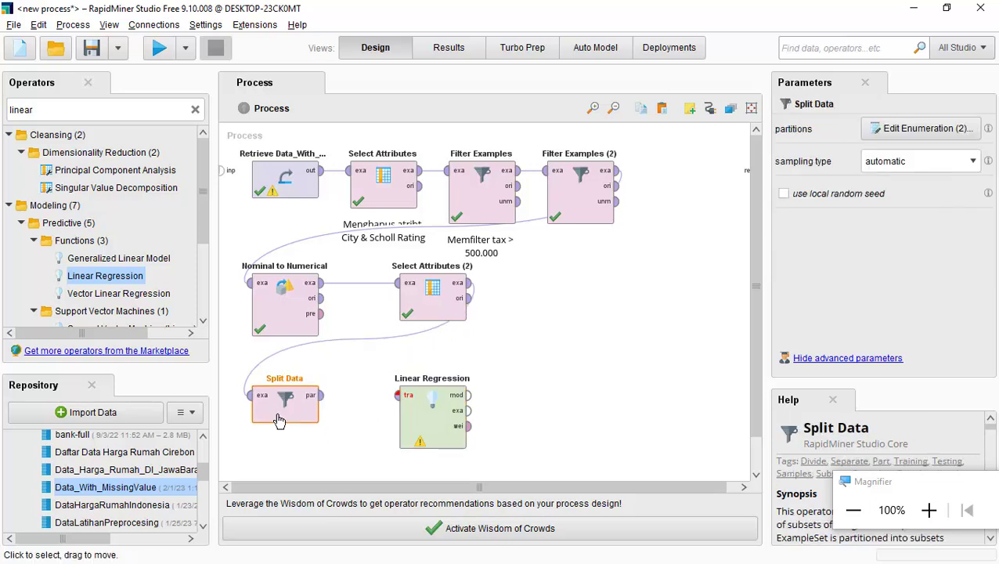
Step: Connect Split Data's first partition output to Linear Regression's training input
{"action": "left_click", "coordinate": [924, 509]}
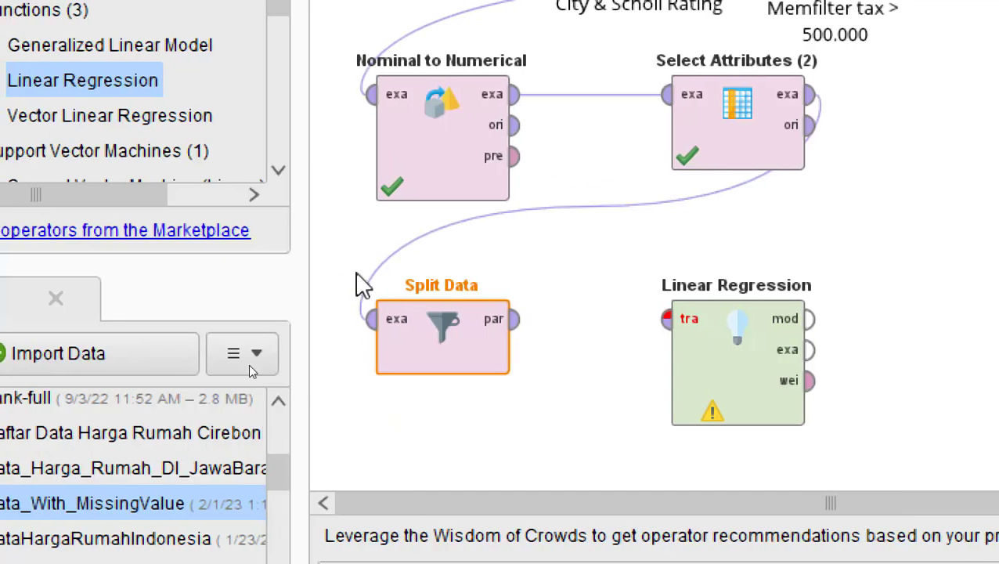
{"action": "left_click_drag", "start_coordinate": [513, 319], "coordinate": [670, 329]}
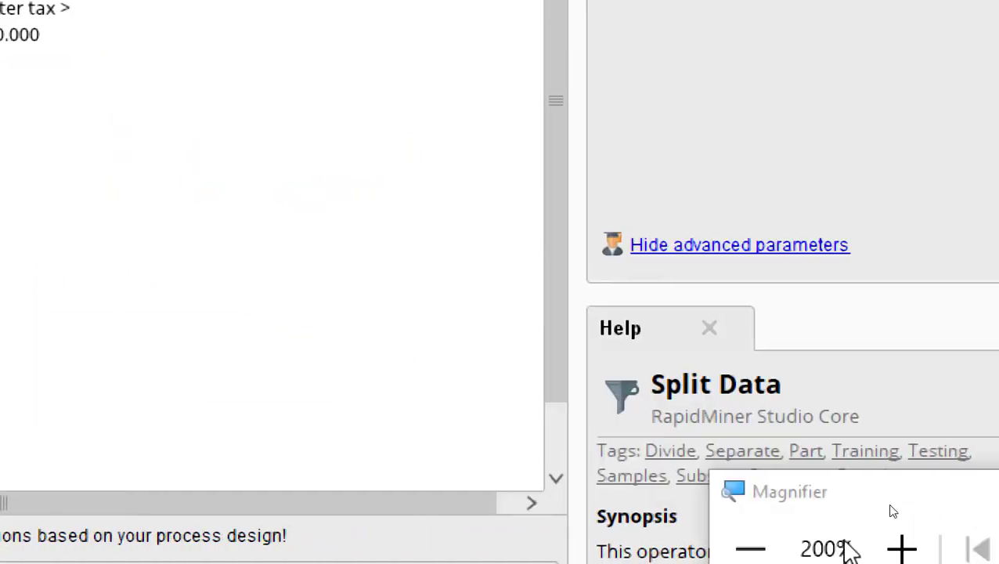
{"action": "left_click", "coordinate": [751, 549]}
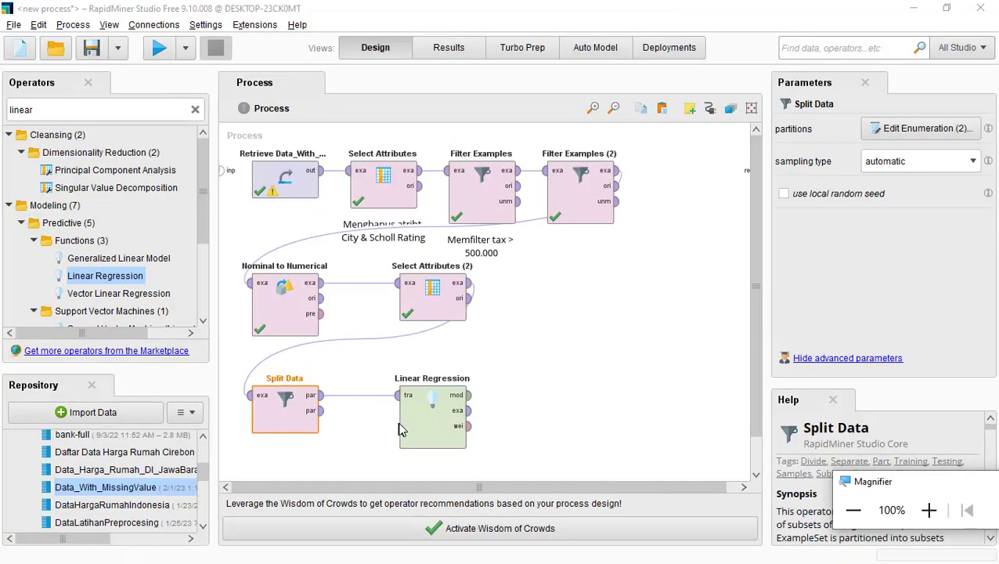
Step: Move Split Data slightly lower and shift Linear Regression farther from it, clear of the second partition output
{"action": "left_click_drag", "start_coordinate": [400, 429], "coordinate": [399, 391]}
{"action": "left_click_drag", "start_coordinate": [299, 421], "coordinate": [298, 458]}
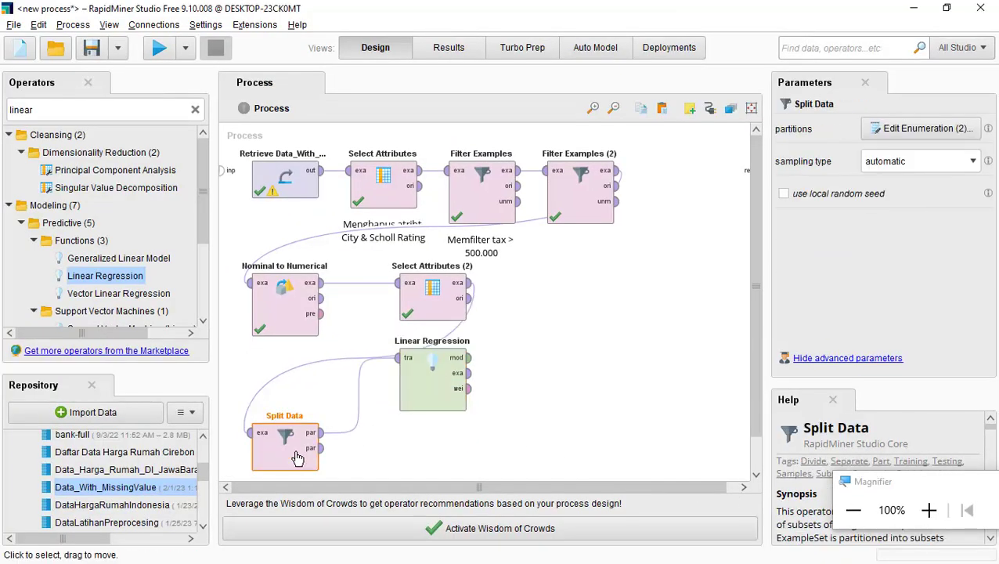
{"action": "left_click", "coordinate": [321, 449]}
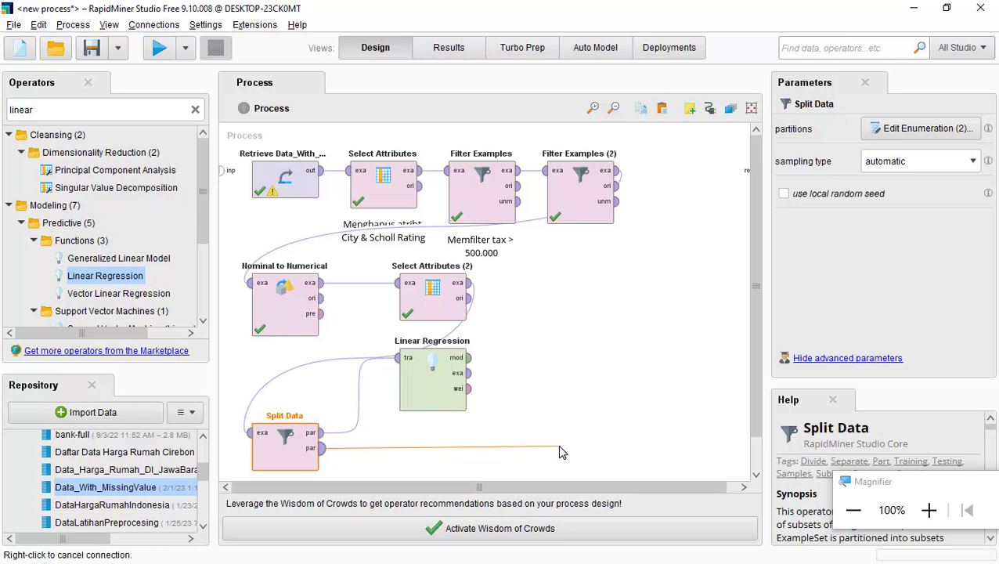
{"action": "right_click", "coordinate": [399, 448]}
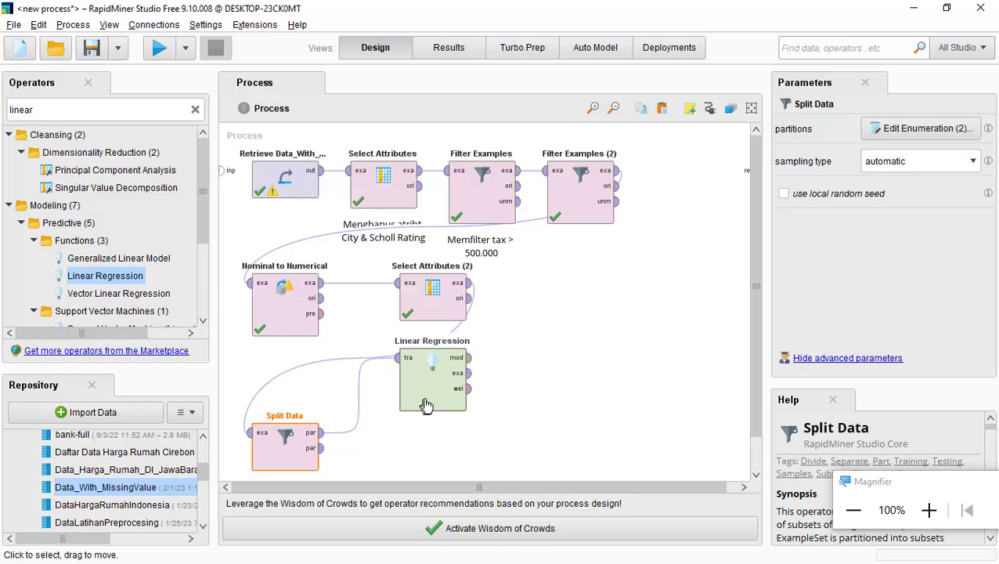
{"action": "left_click_drag", "start_coordinate": [423, 389], "coordinate": [472, 426]}
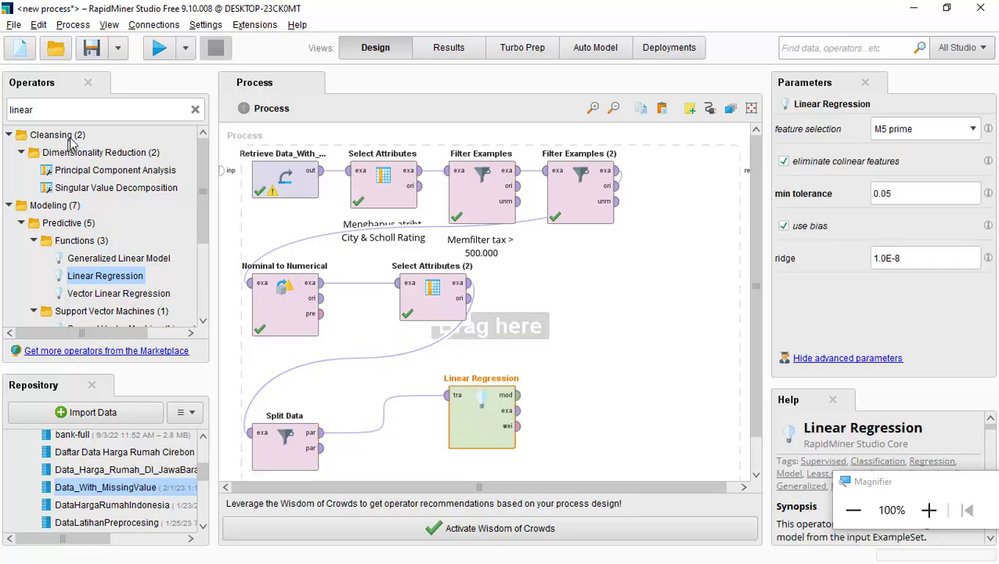
Step: Search the operators for "apply" and add an Apply Model operator beyond Linear Regression
{"action": "left_click", "coordinate": [73, 110]}
{"action": "type", "text": "apply"}
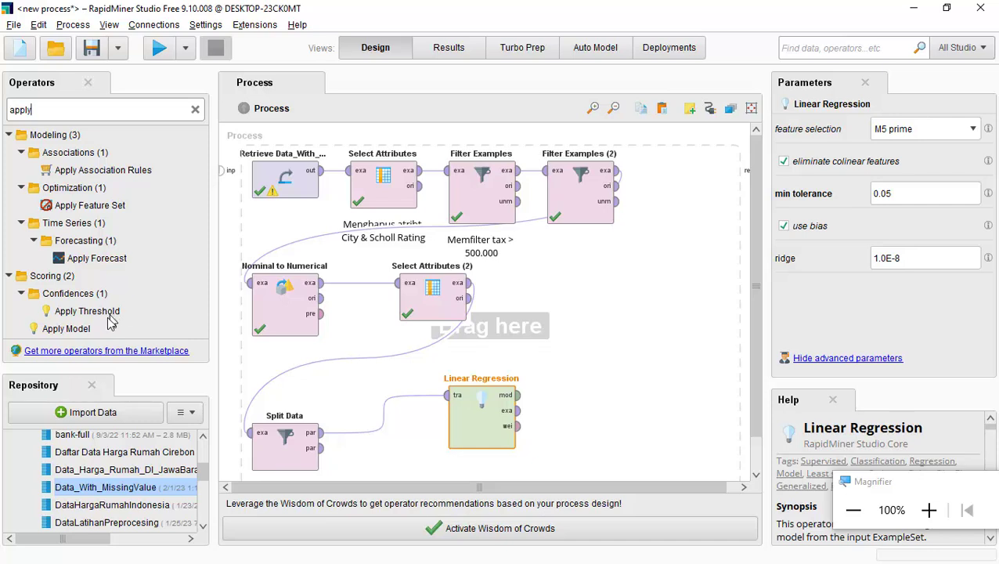
{"action": "left_click_drag", "start_coordinate": [86, 333], "coordinate": [617, 443]}
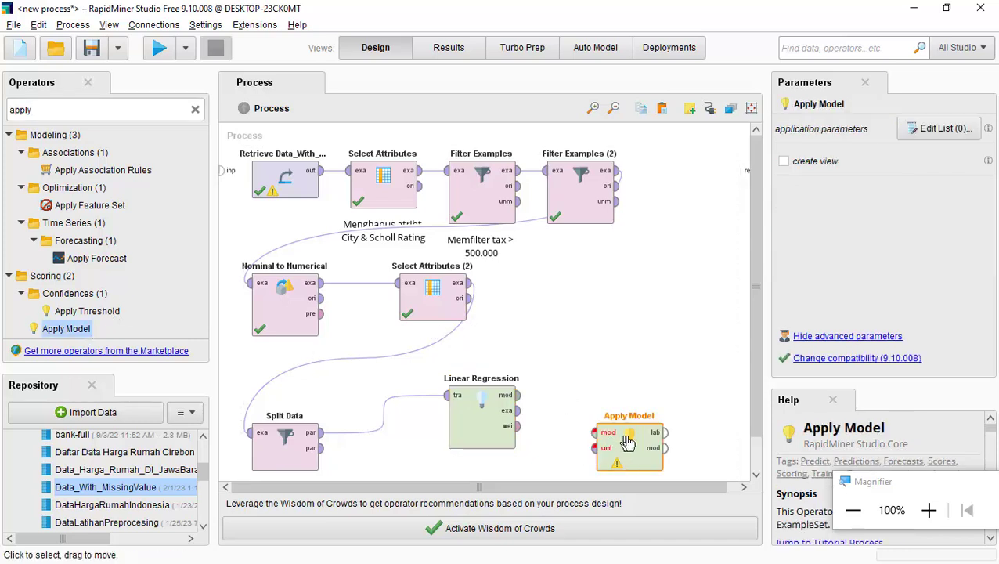
Step: Connect Linear Regression's model output and Split Data's second partition to Apply Model, and align Apply Model level with Split Data
{"action": "left_click", "coordinate": [930, 510]}
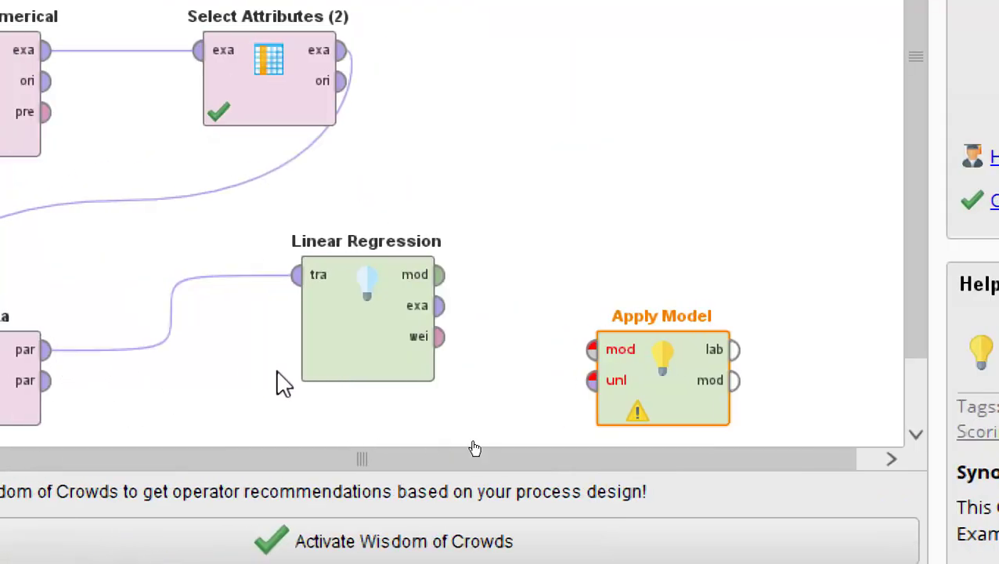
{"action": "left_click_drag", "start_coordinate": [437, 276], "coordinate": [590, 350]}
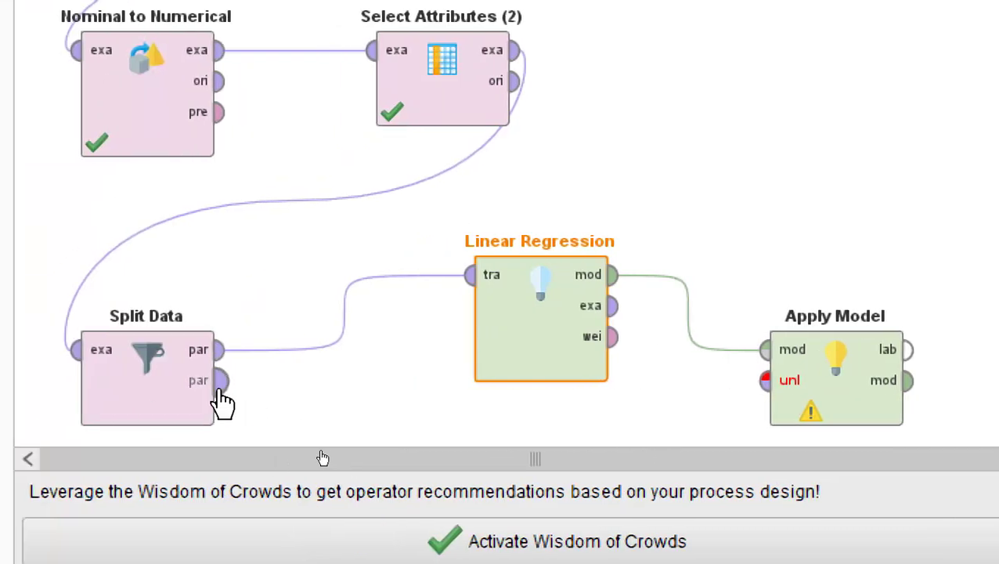
{"action": "left_click_drag", "start_coordinate": [222, 383], "coordinate": [764, 381]}
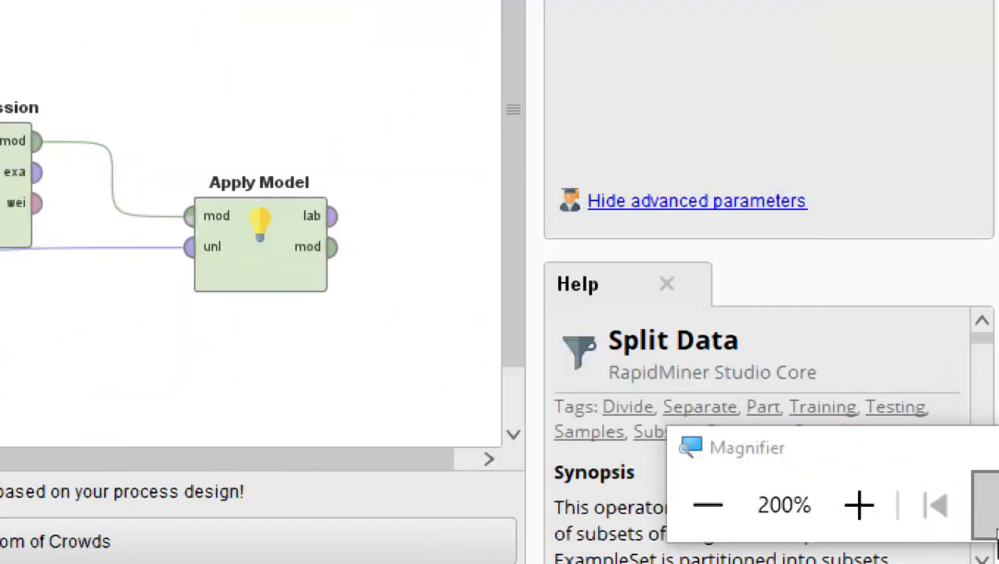
{"action": "left_click", "coordinate": [708, 505]}
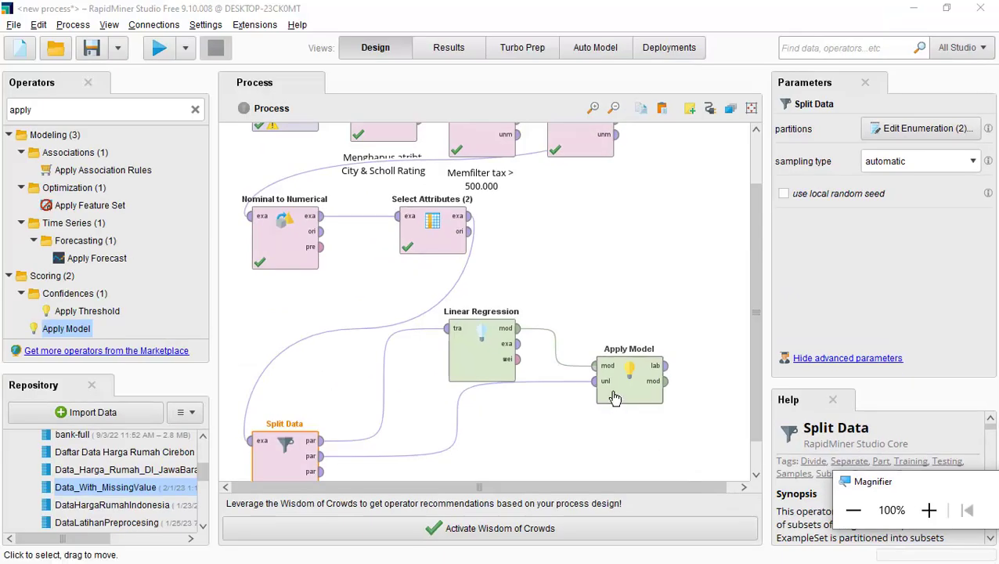
{"action": "left_click_drag", "start_coordinate": [615, 398], "coordinate": [565, 435]}
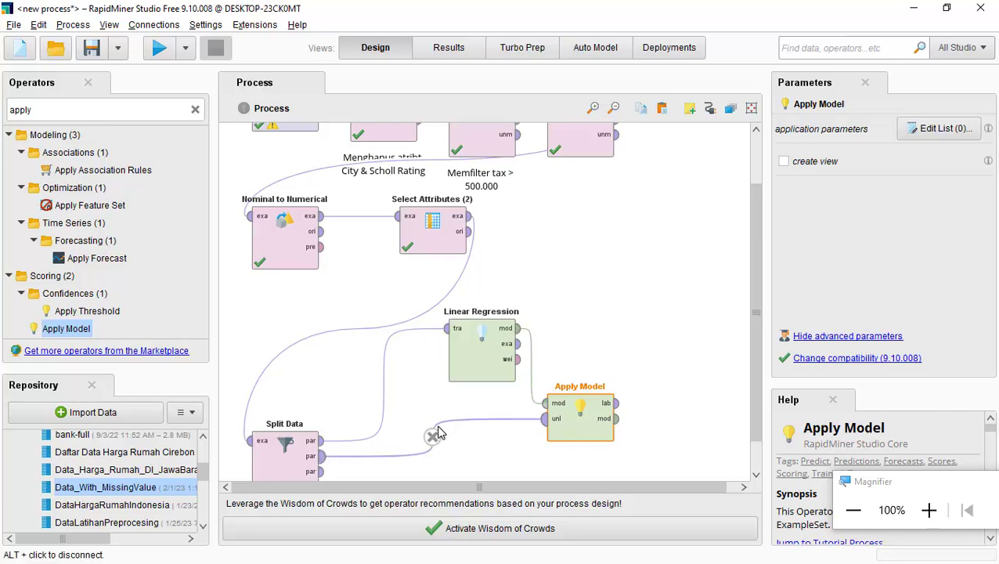
{"action": "left_click_drag", "start_coordinate": [281, 466], "coordinate": [281, 411]}
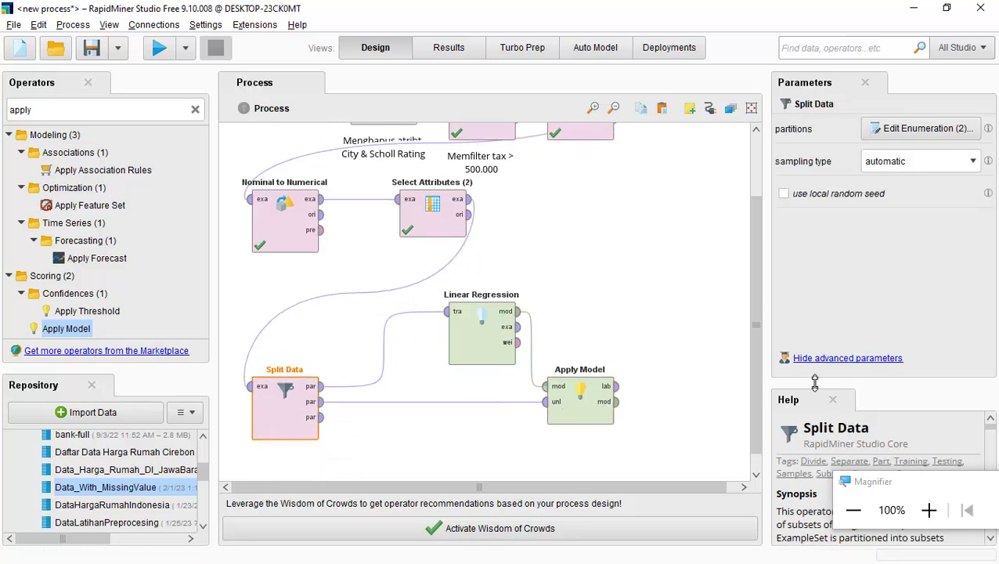
Step: Connect Apply Model's labelled data output to the process result port and run the process to compare last_sold_price with its predictions
{"action": "scroll", "coordinate": [672, 370], "scroll_direction": "up", "scroll_amount": 1}
{"action": "left_click", "coordinate": [617, 430]}
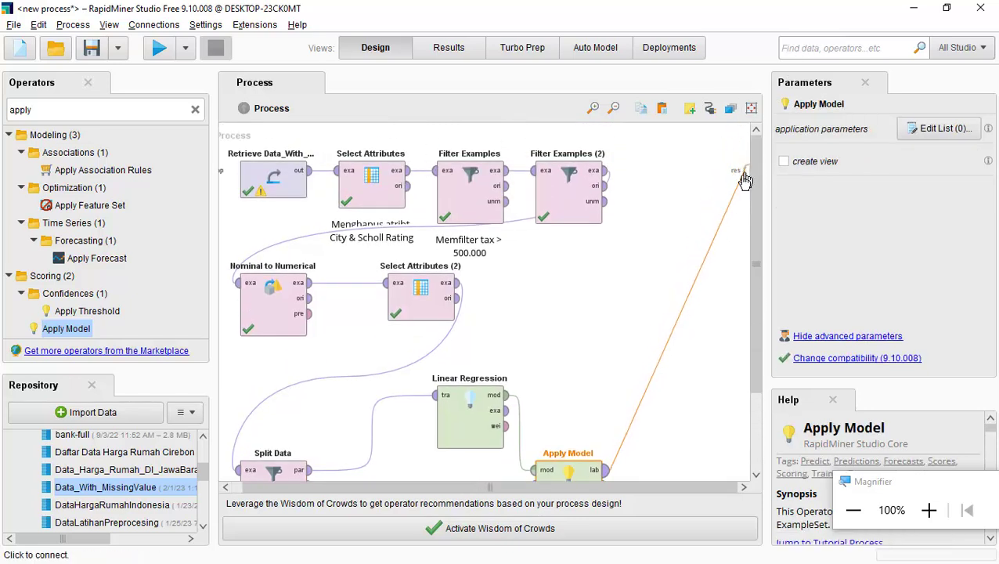
{"action": "left_click", "coordinate": [740, 169]}
{"action": "left_click", "coordinate": [156, 48]}
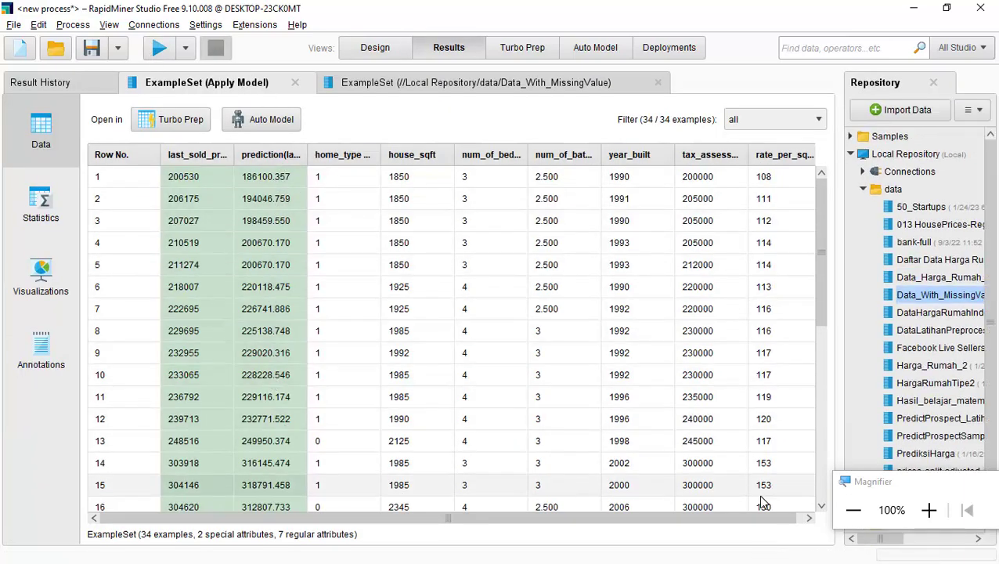
{"action": "left_click", "coordinate": [929, 510]}
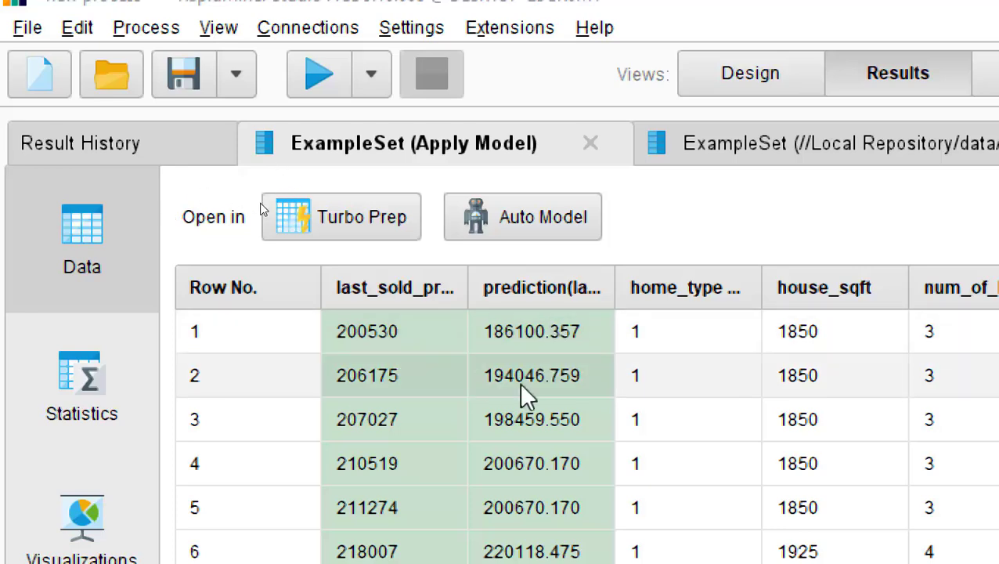
{"action": "scroll", "coordinate": [526, 392], "scroll_direction": "down", "scroll_amount": 1}
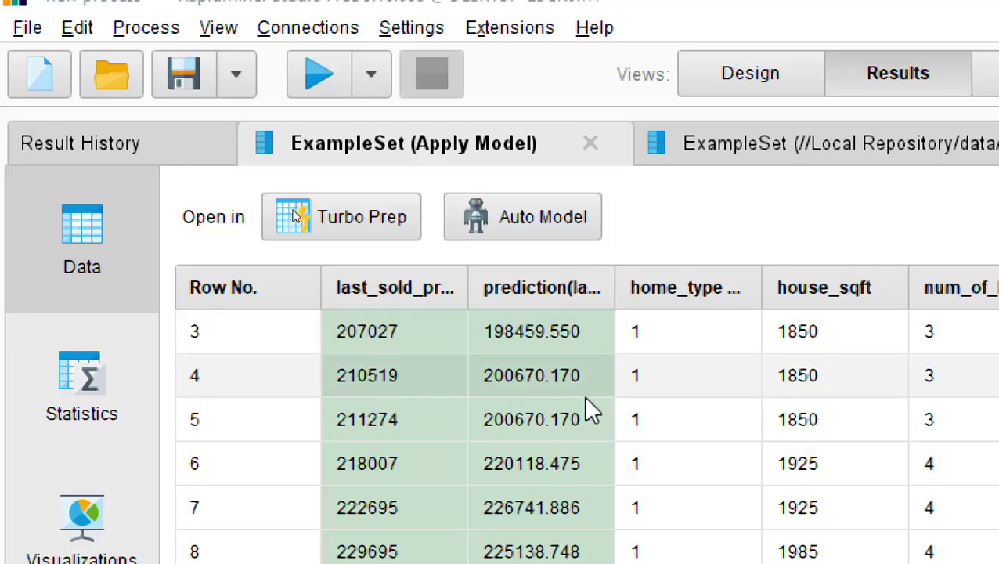
{"action": "scroll", "coordinate": [485, 403], "scroll_direction": "up", "scroll_amount": 1}
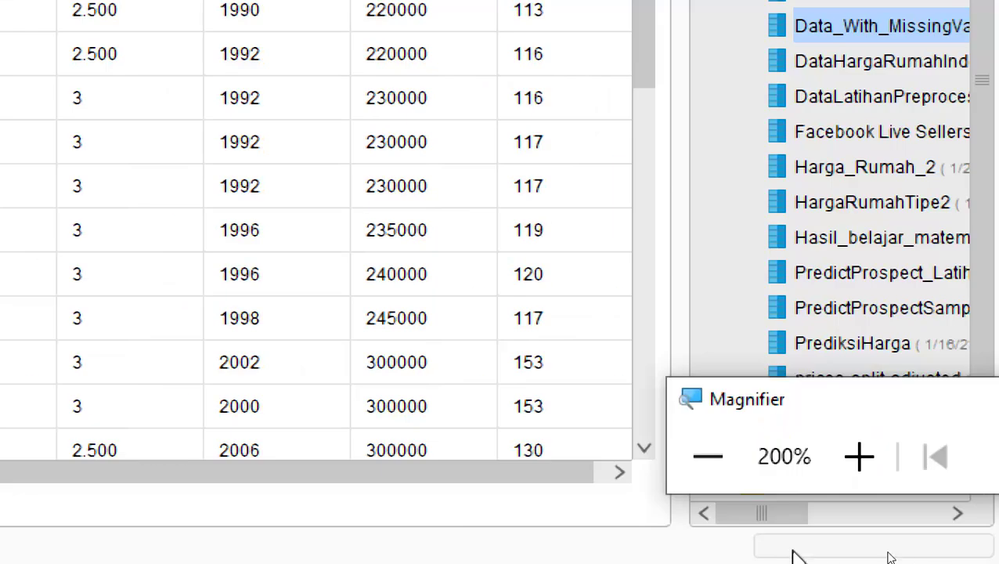
{"action": "left_click", "coordinate": [707, 462]}
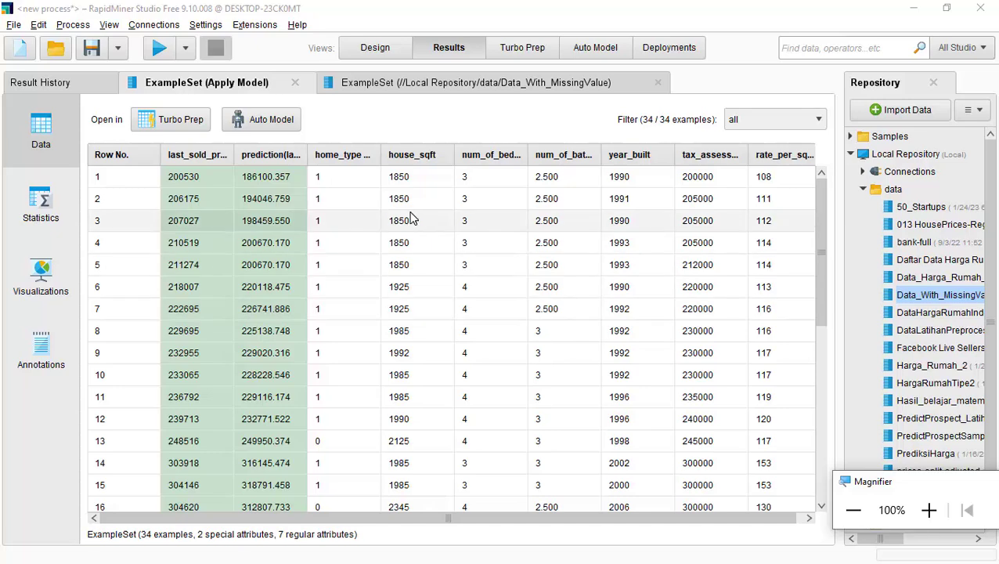
Step: Return to the process design, search the operators for "performance" and add Performance (Regression) above Apply Model
{"action": "left_click", "coordinate": [376, 48]}
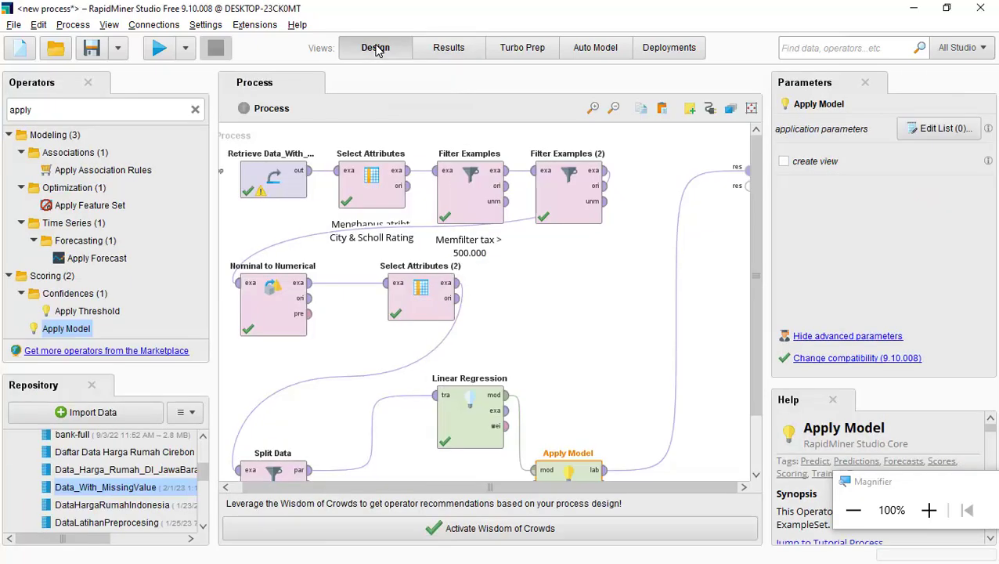
{"action": "double_click", "coordinate": [65, 110]}
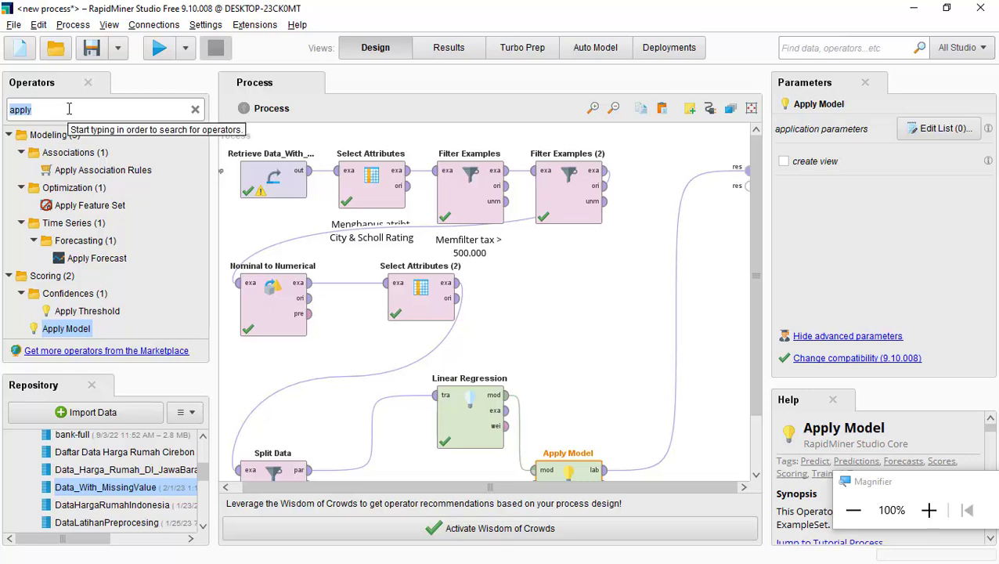
{"action": "type", "text": "per"}
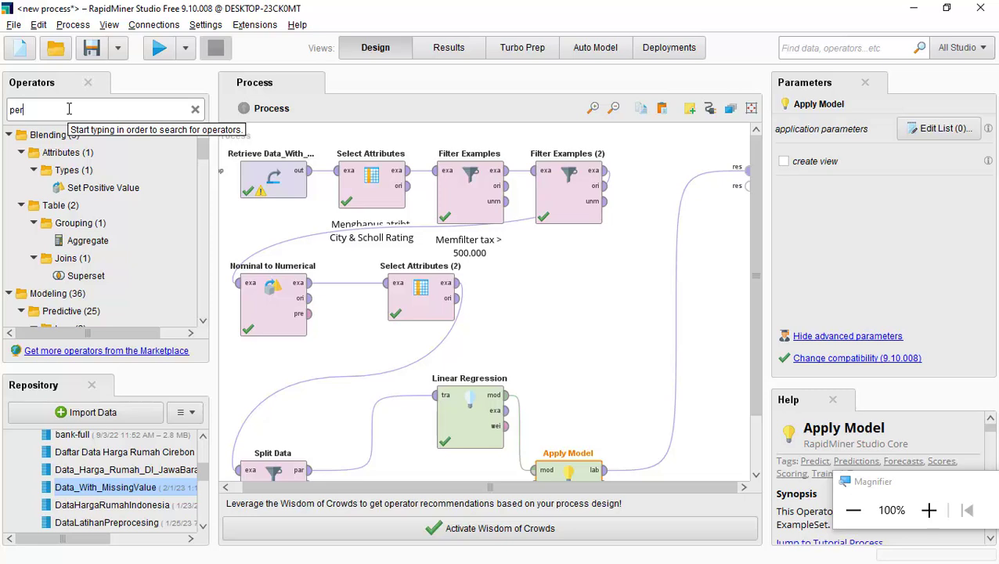
{"action": "type", "text": "forma"}
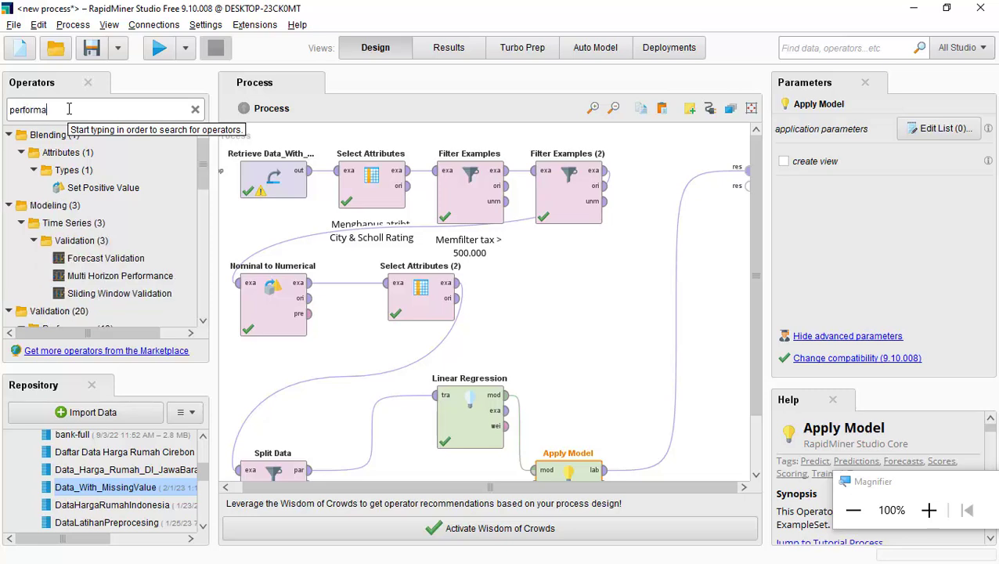
{"action": "left_click_drag", "start_coordinate": [66, 154], "coordinate": [65, 161]}
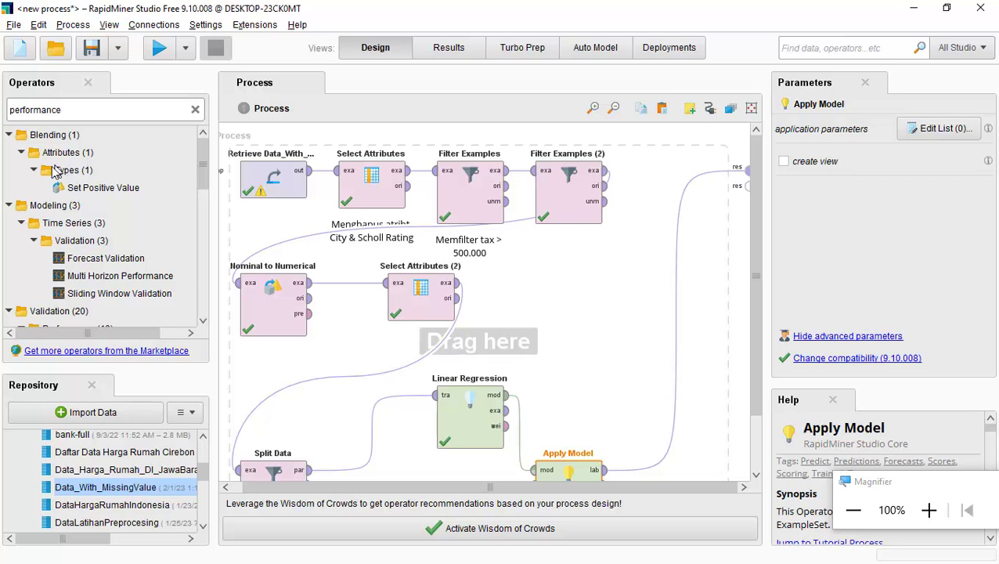
{"action": "scroll", "coordinate": [56, 173], "scroll_direction": "down", "scroll_amount": 4}
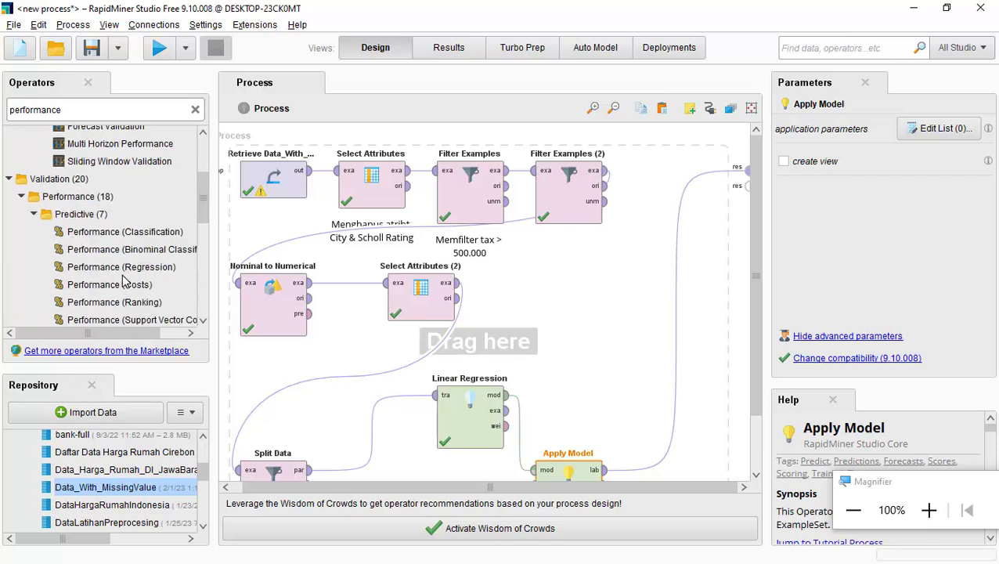
{"action": "left_click_drag", "start_coordinate": [128, 274], "coordinate": [619, 368]}
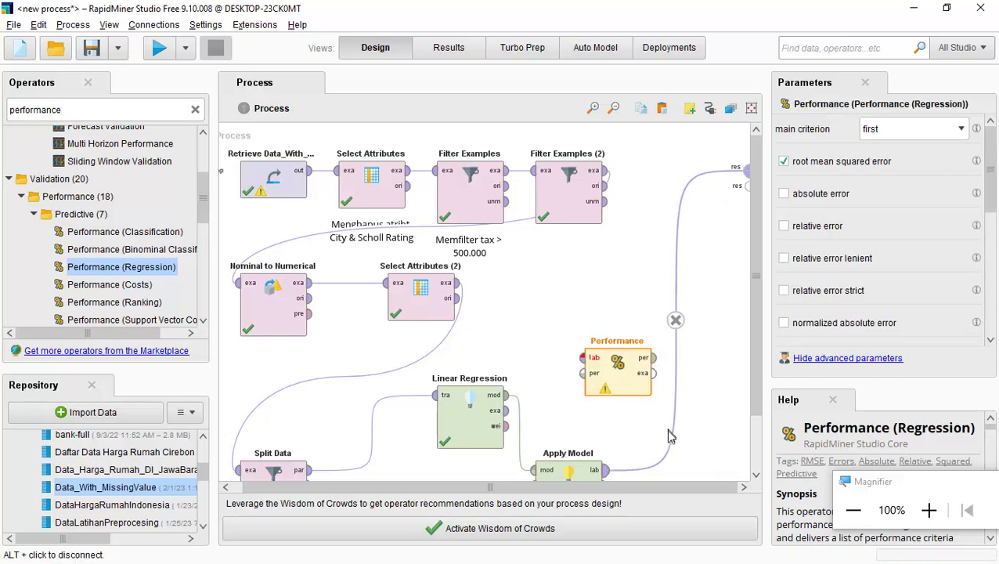
Step: Route Apply Model's labelled output through Performance to the result port and run the process to view the root mean squared error
{"action": "left_click_drag", "start_coordinate": [613, 473], "coordinate": [583, 327]}
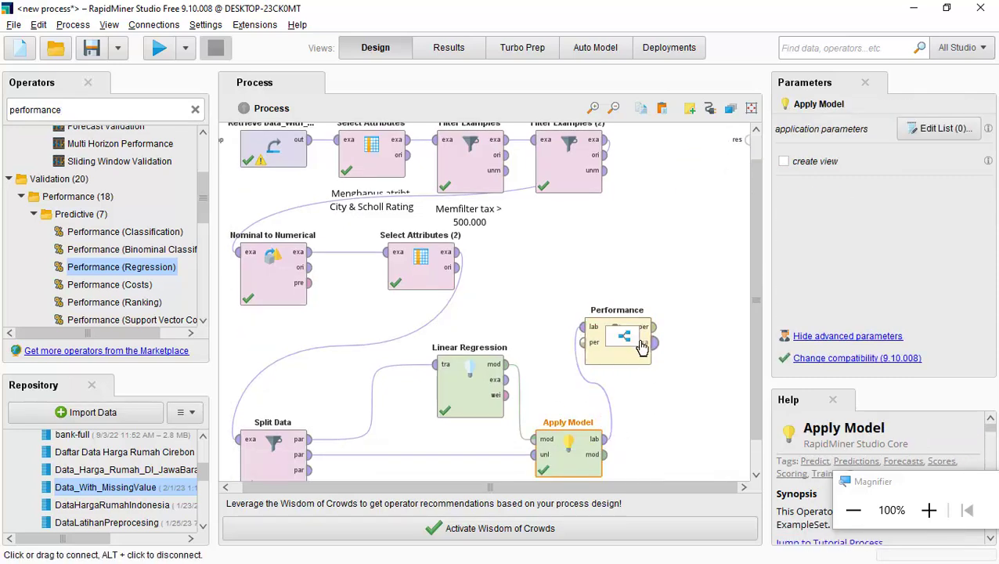
{"action": "left_click_drag", "start_coordinate": [656, 334], "coordinate": [748, 140]}
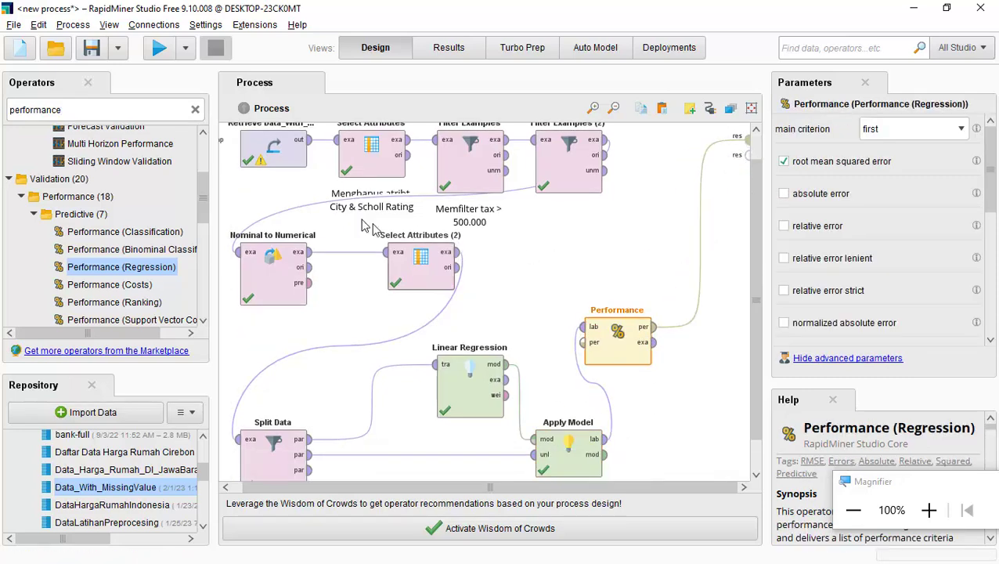
{"action": "left_click", "coordinate": [158, 48]}
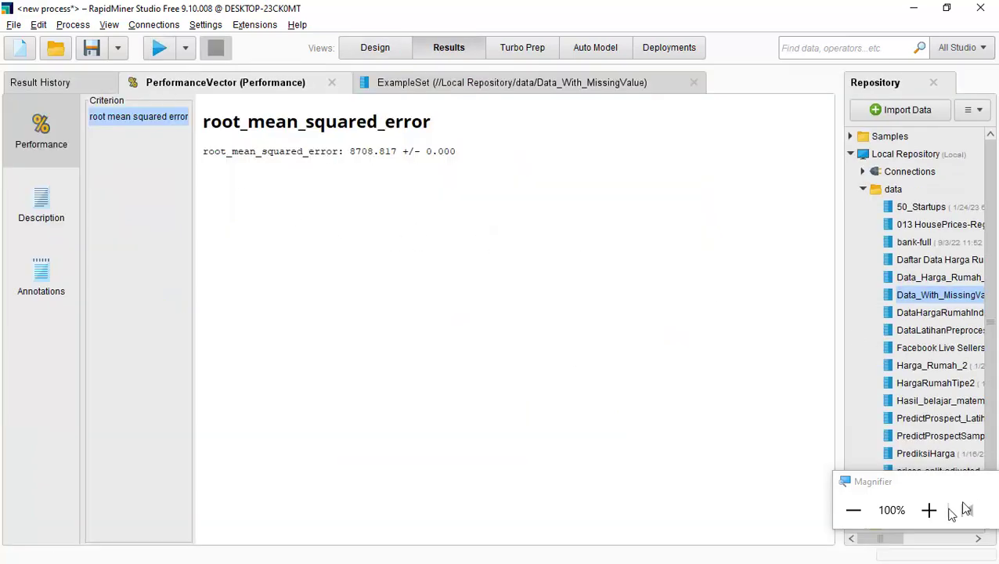
{"action": "left_click", "coordinate": [928, 510]}
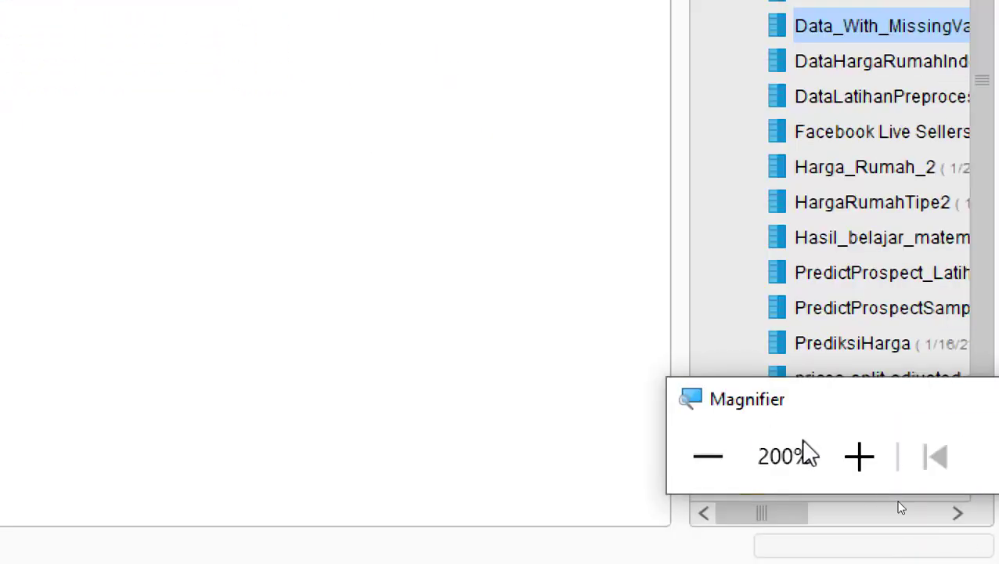
{"action": "left_click", "coordinate": [717, 456]}
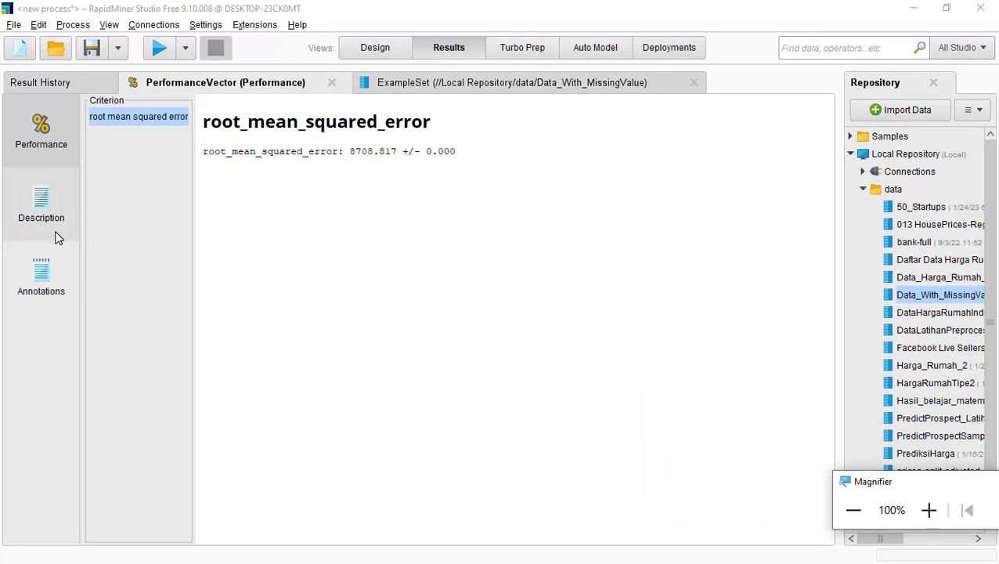
Step: Return to the process design, connect Apply Model's model output to the second process result port, and run the process
{"action": "left_click", "coordinate": [385, 50]}
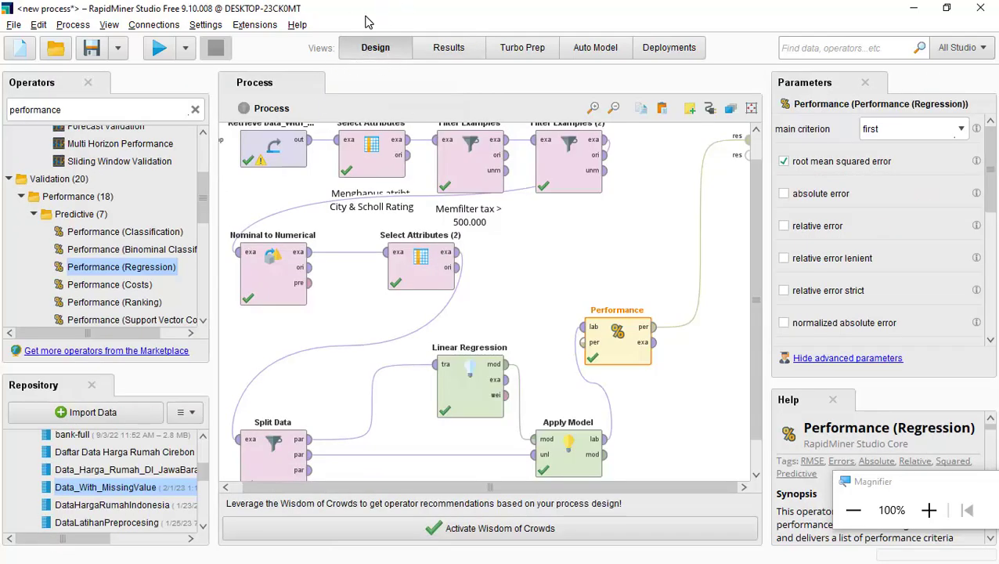
{"action": "mouse_move", "coordinate": [608, 465]}
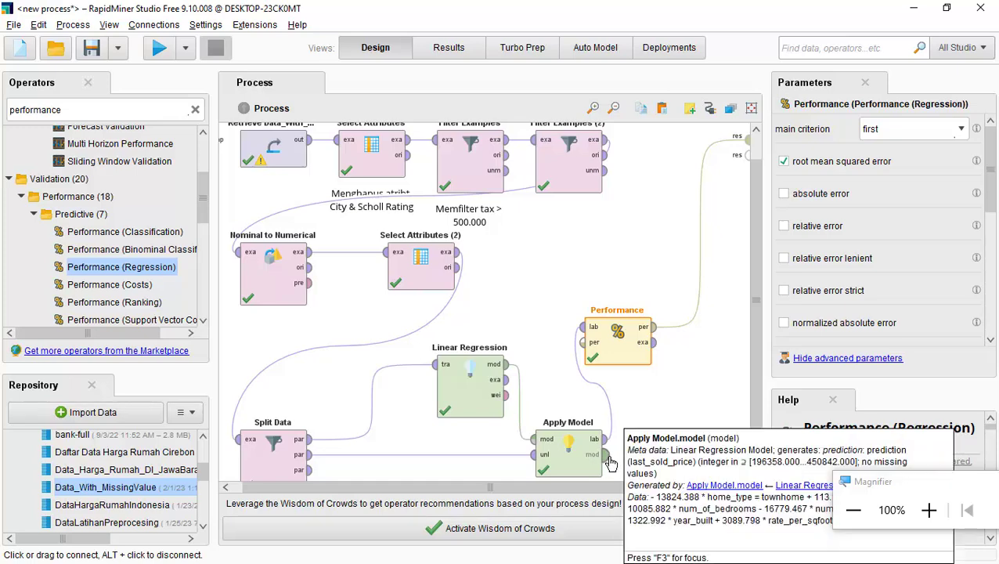
{"action": "left_click", "coordinate": [608, 457]}
{"action": "left_click", "coordinate": [745, 159]}
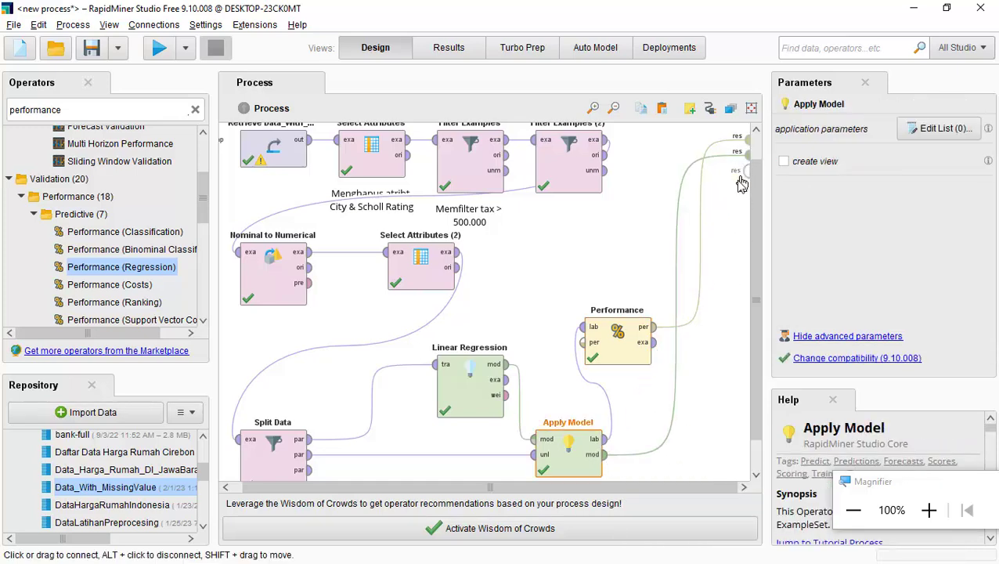
{"action": "left_click", "coordinate": [159, 47]}
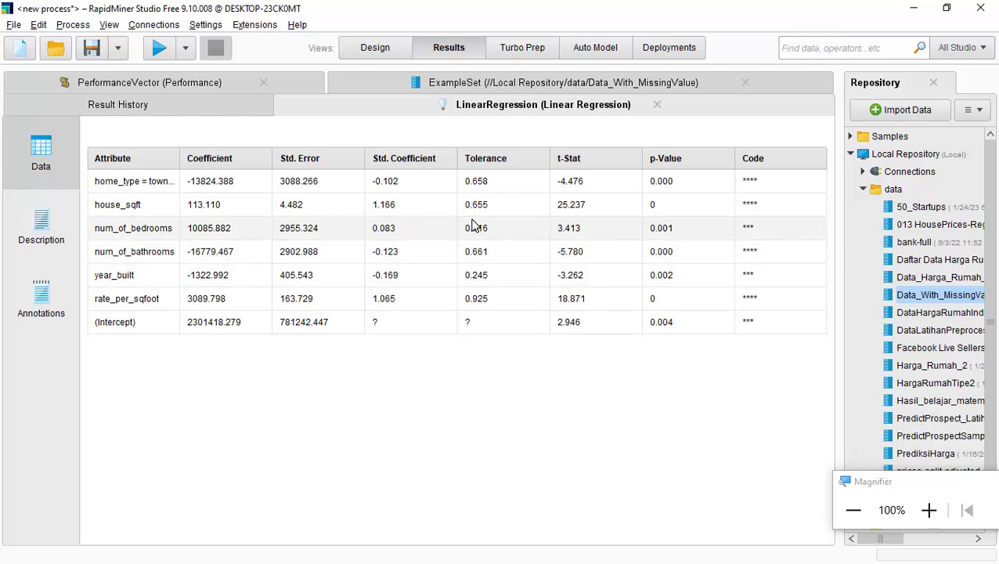
Step: Examine the linear regression table's coefficients, t-Stat, p-Value and significance codes up close, widening the Attribute column to show full names
{"action": "left_click", "coordinate": [932, 509]}
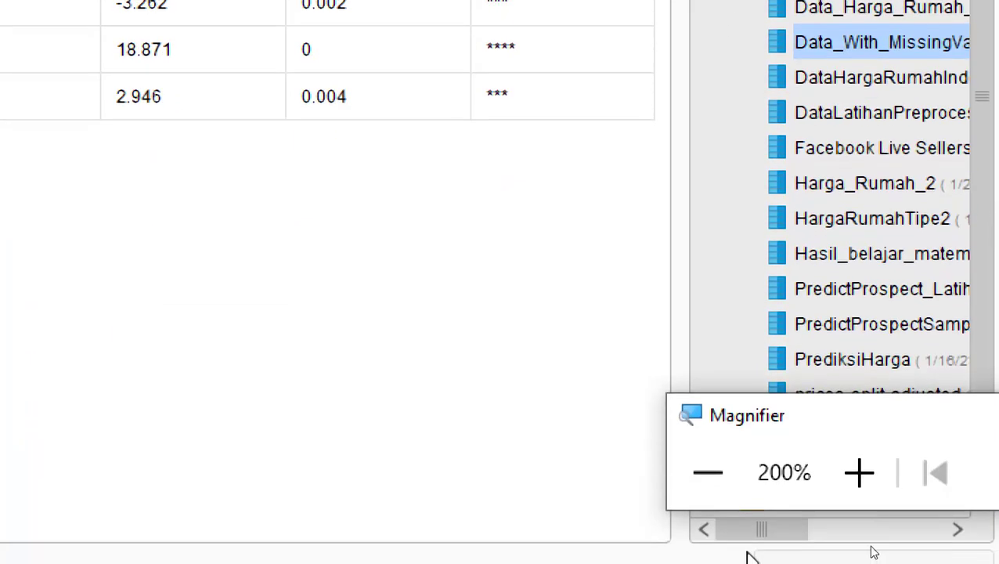
{"action": "left_click", "coordinate": [701, 477]}
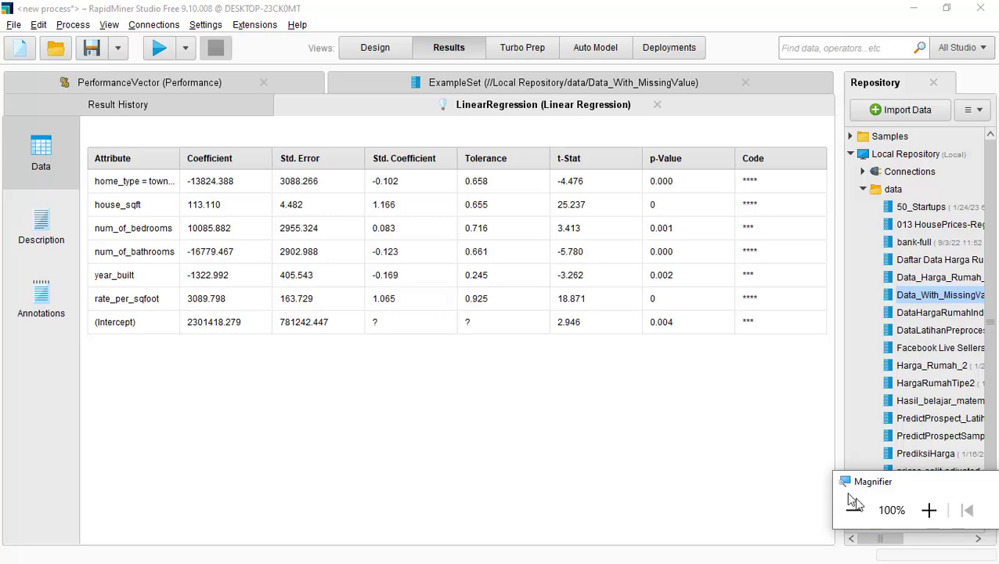
{"action": "left_click", "coordinate": [929, 510]}
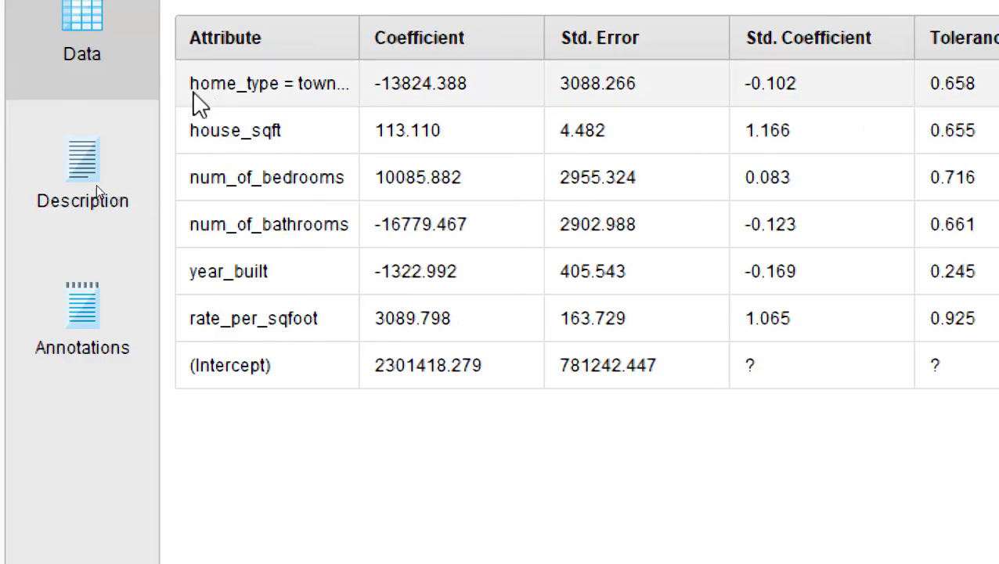
{"action": "left_click_drag", "start_coordinate": [360, 40], "coordinate": [423, 42]}
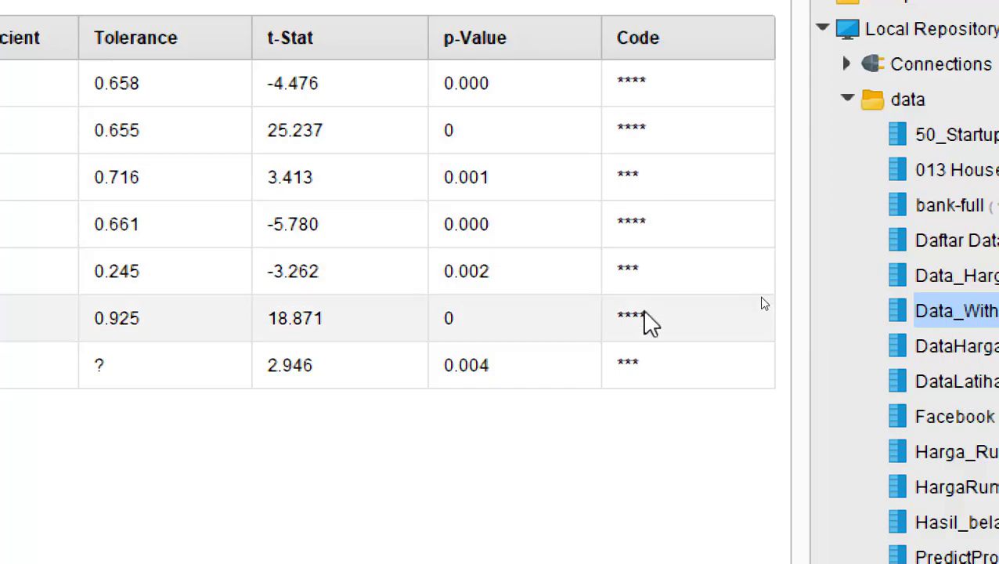
{"action": "left_click", "coordinate": [893, 539]}
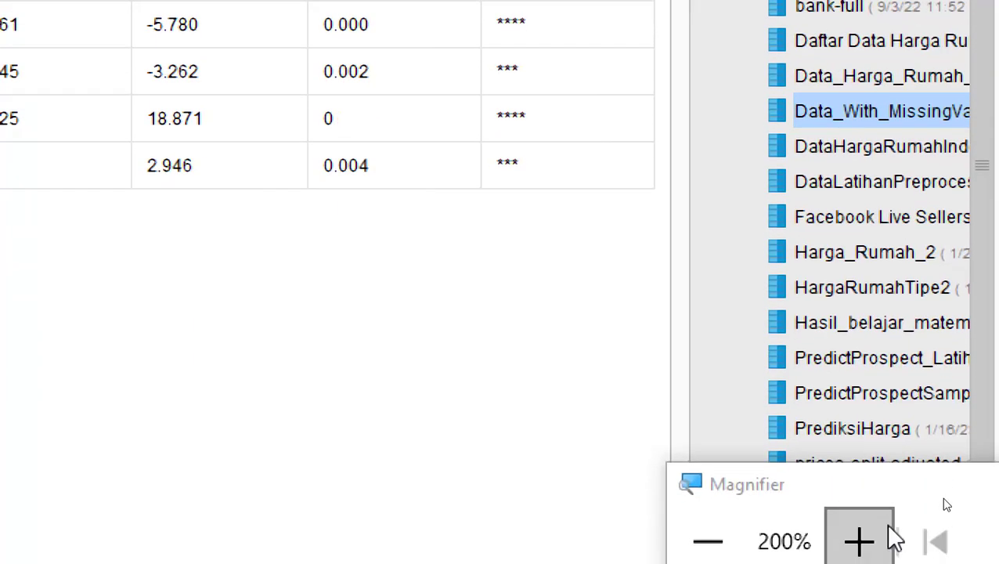
{"action": "left_click", "coordinate": [708, 541]}
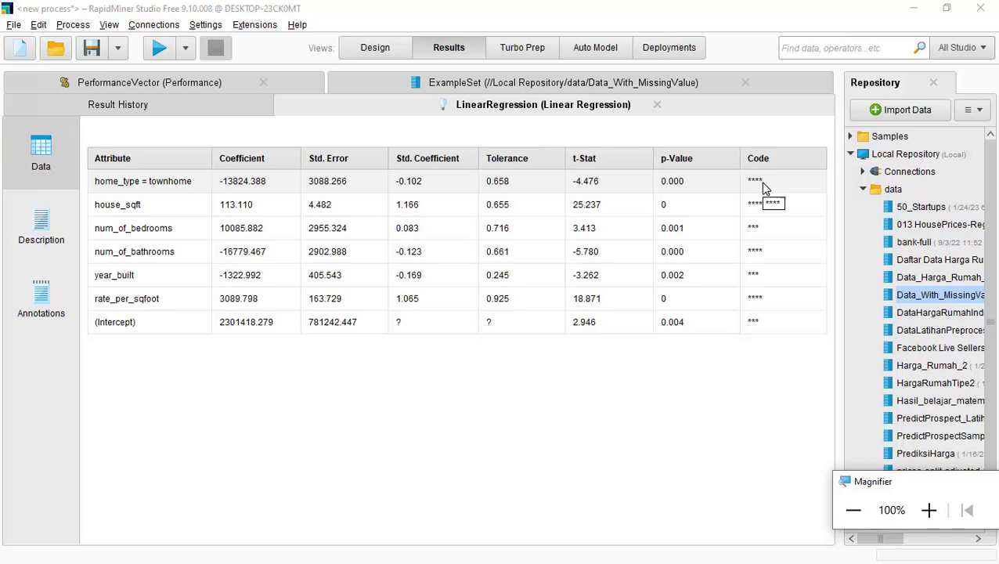
{"action": "left_click", "coordinate": [929, 511]}
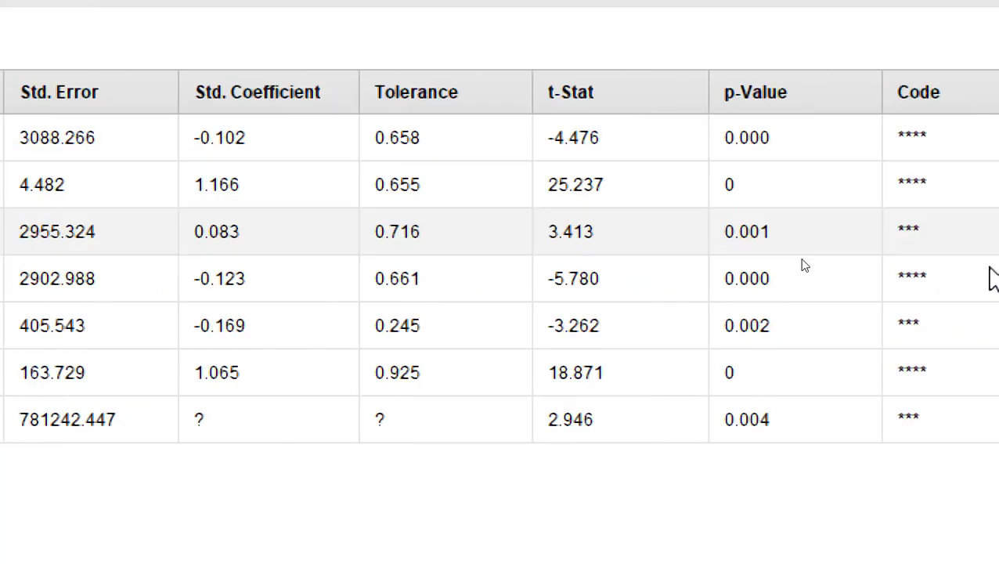
{"action": "left_click", "coordinate": [697, 462]}
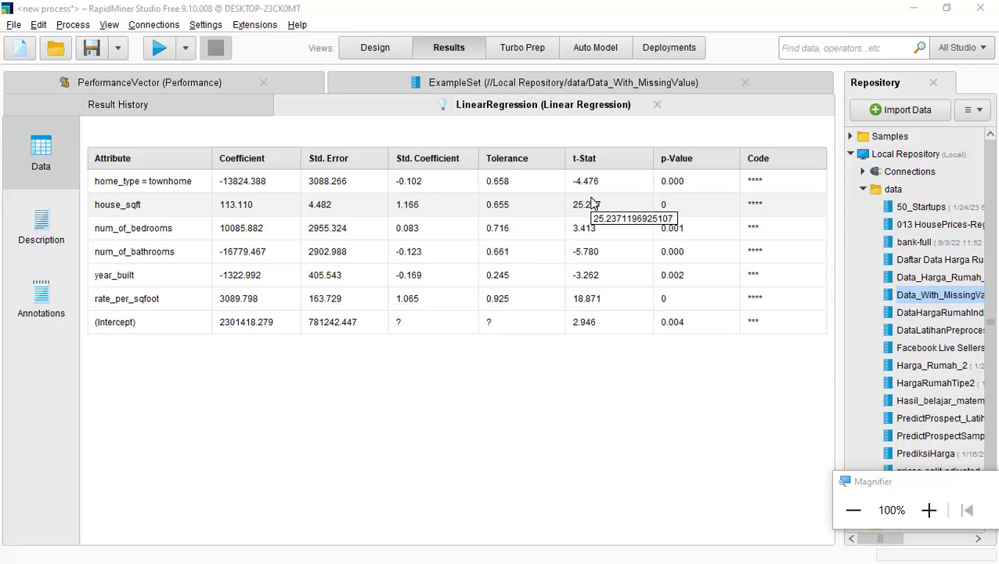
{"action": "left_click", "coordinate": [929, 510]}
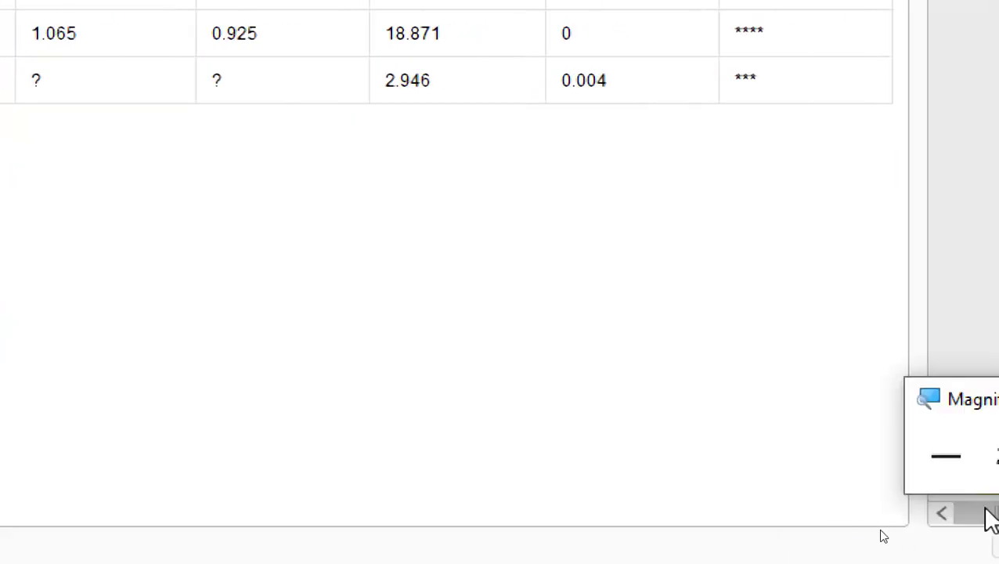
{"action": "left_click", "coordinate": [853, 510]}
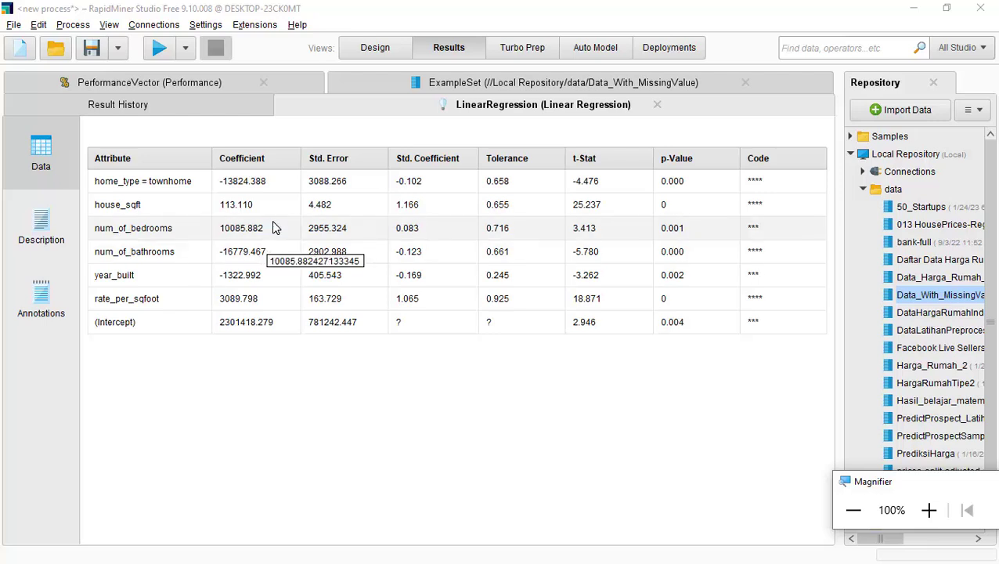
Step: Read the regression equation in the LinearRegression result's description, and return to the process design to review the operators
{"action": "left_click", "coordinate": [57, 233]}
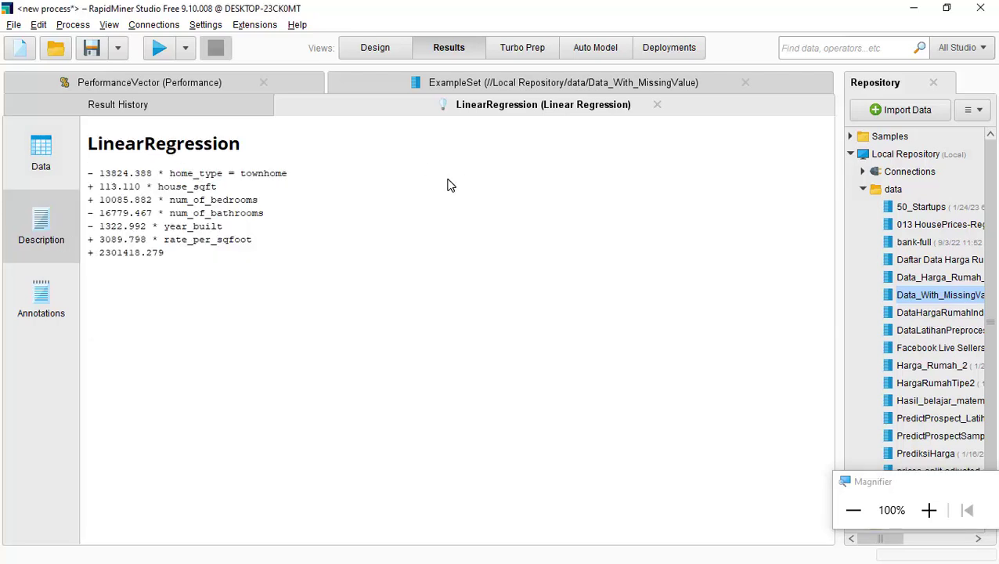
{"action": "left_click", "coordinate": [928, 510]}
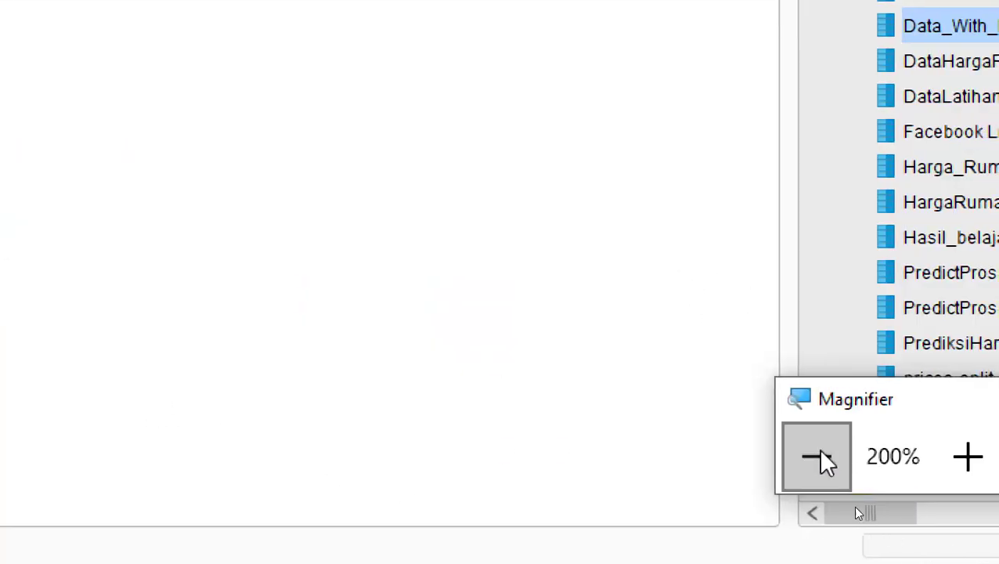
{"action": "left_click", "coordinate": [818, 456]}
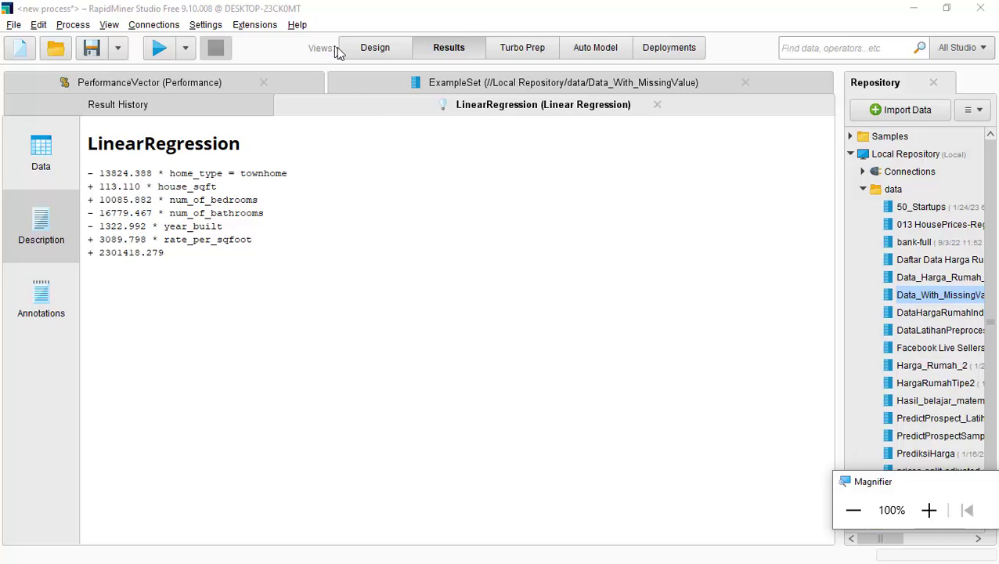
{"action": "left_click", "coordinate": [369, 48]}
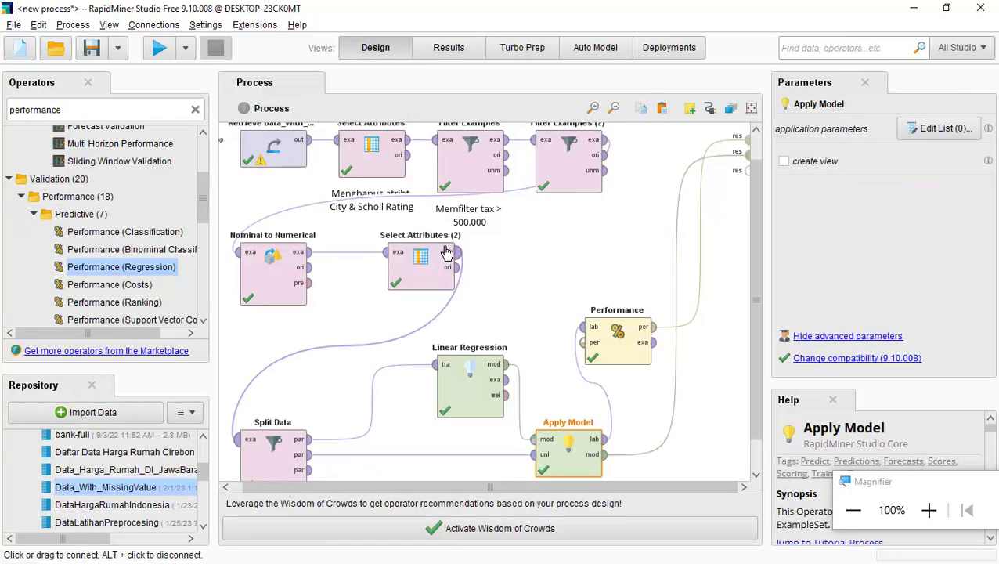
{"action": "scroll", "coordinate": [499, 258], "scroll_direction": "up", "scroll_amount": 2}
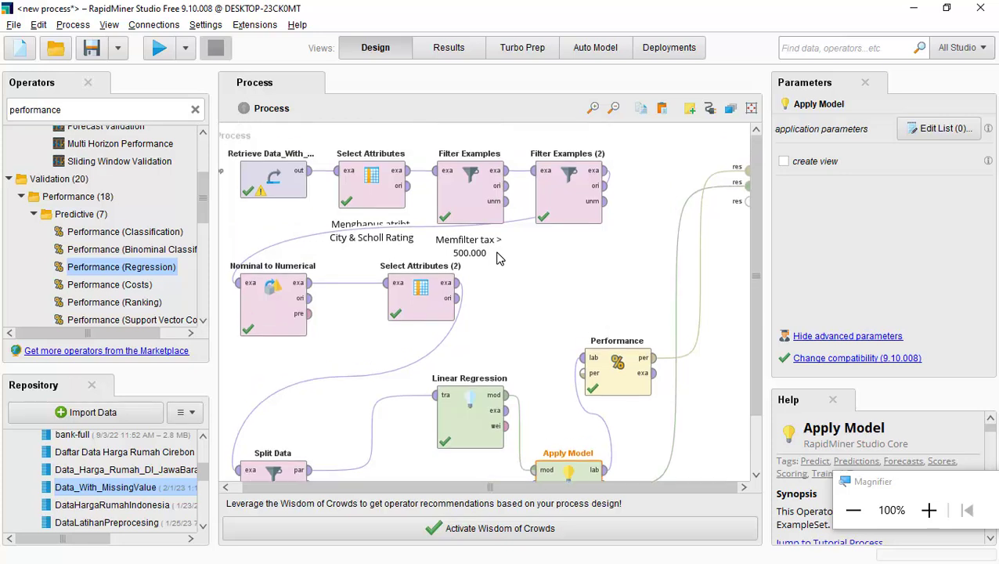